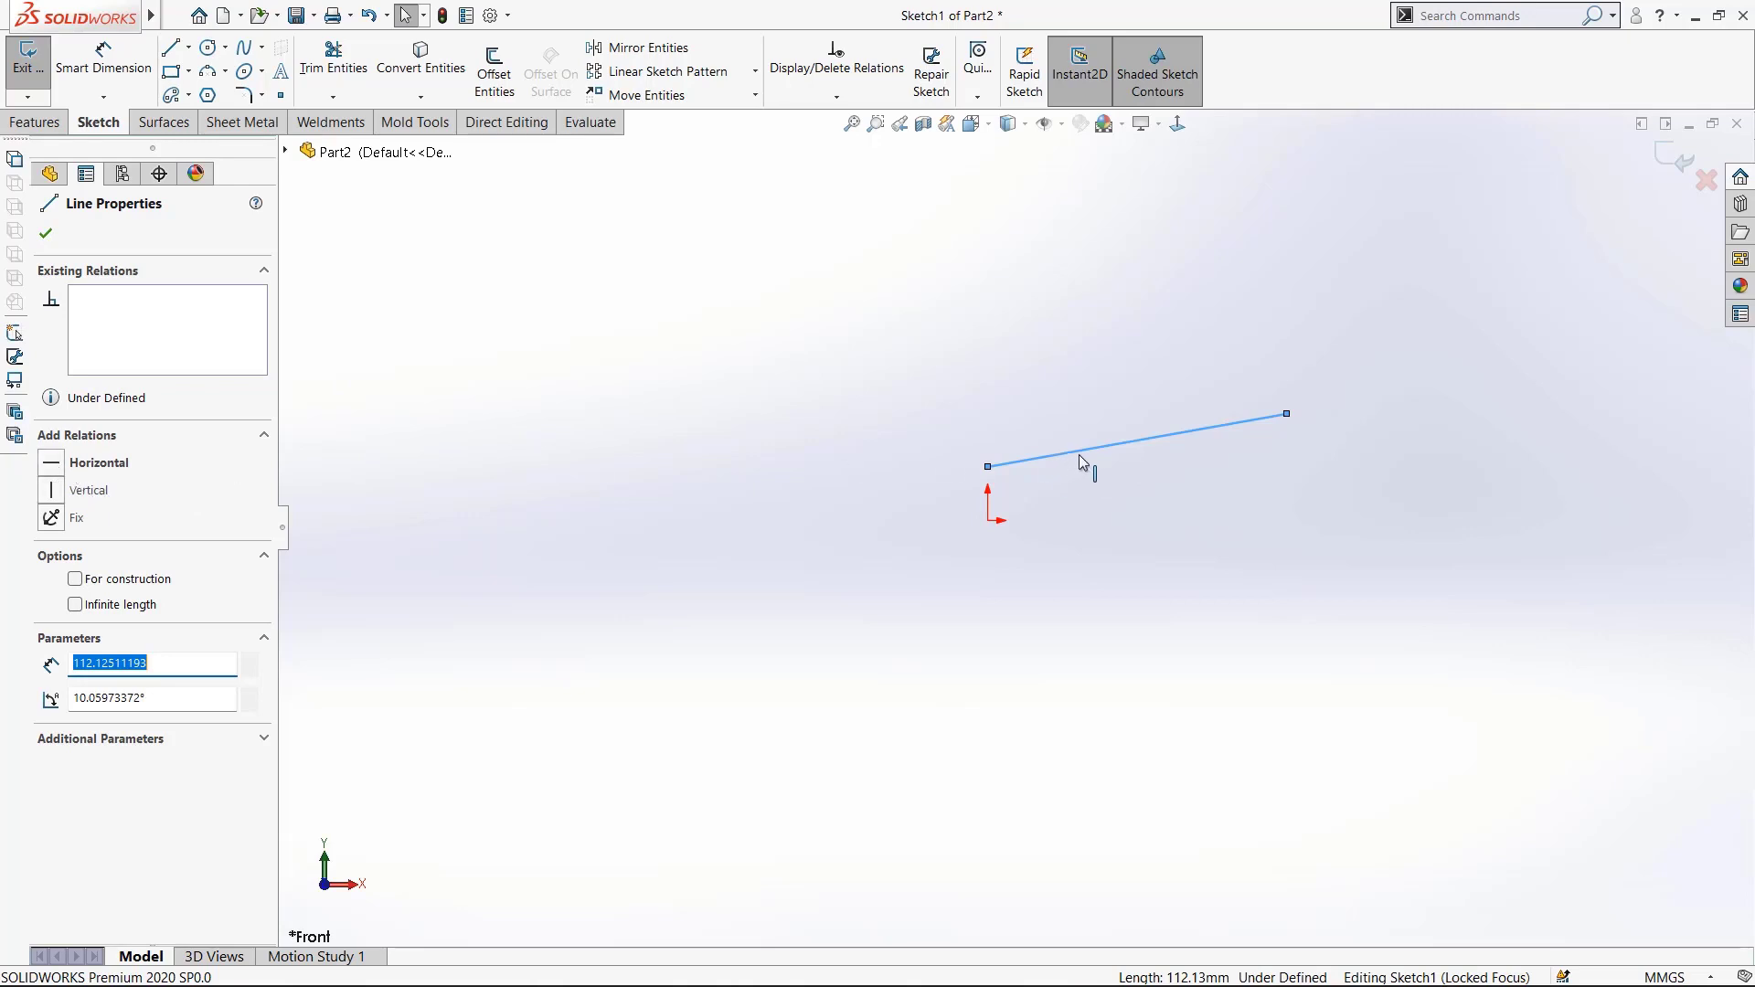
- Make the sloped line above the origin horizontal
left_click(52, 466)
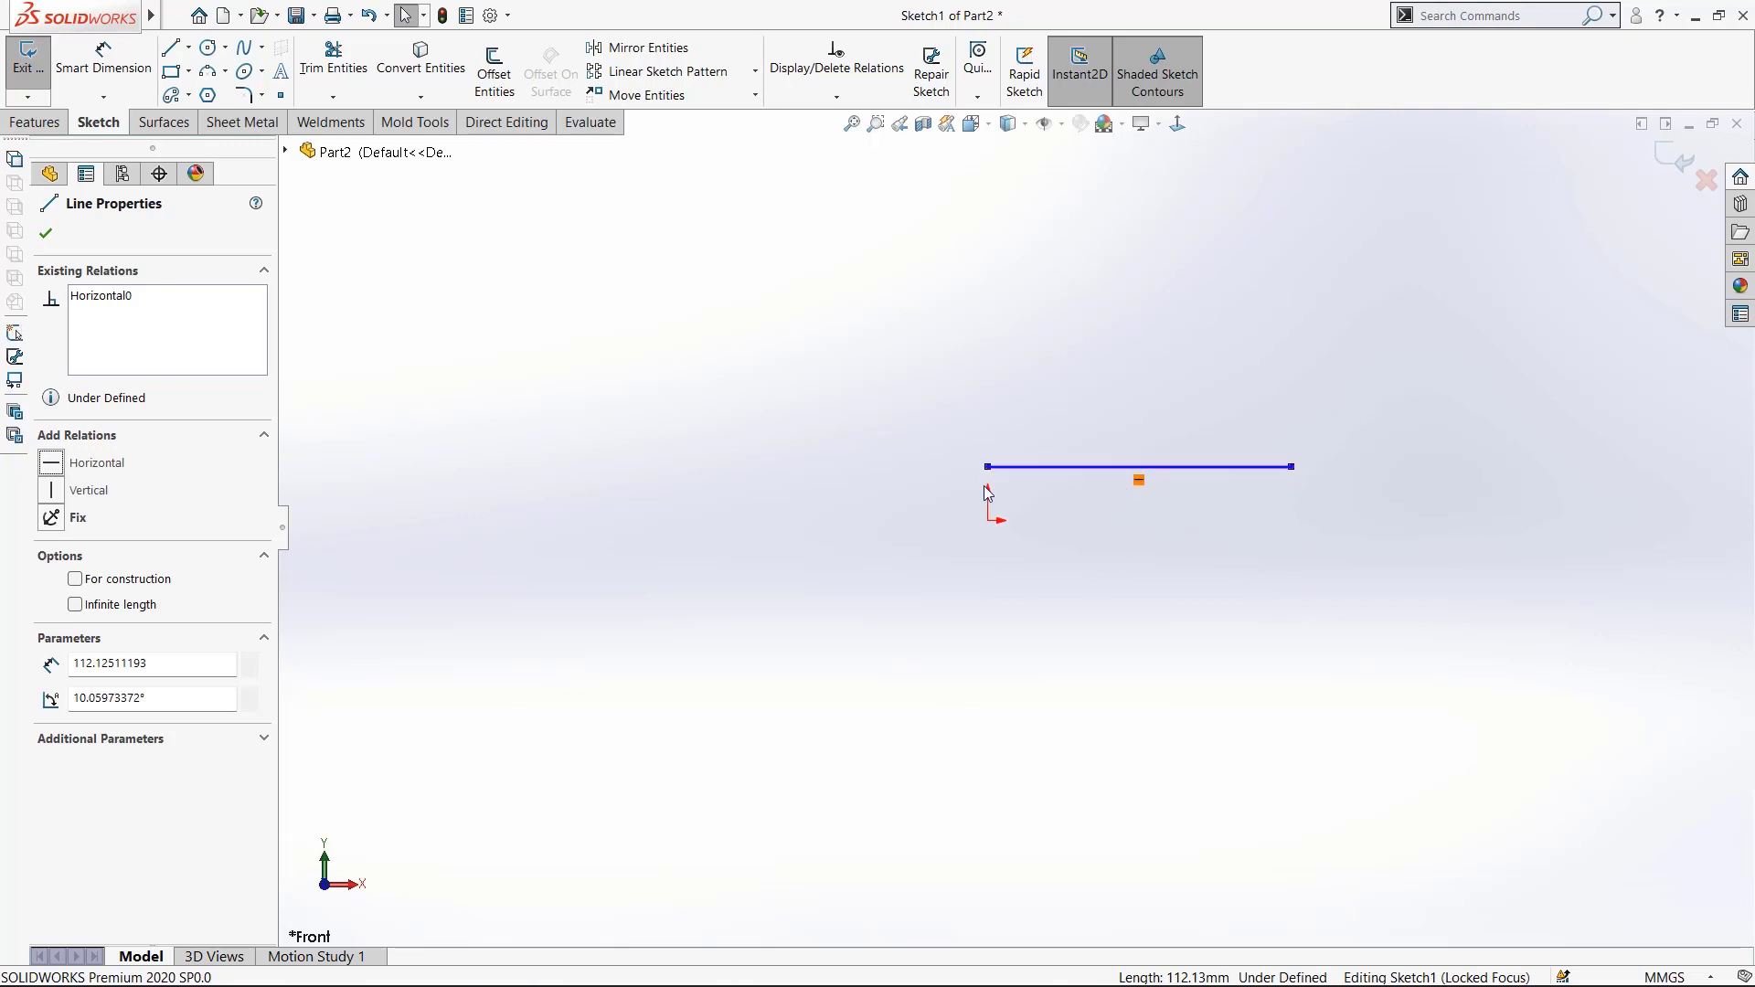
- Sketch a steep line about 72 mm long to the left of the origin and make it vertical
right_click_drag(848, 491, 751, 499)
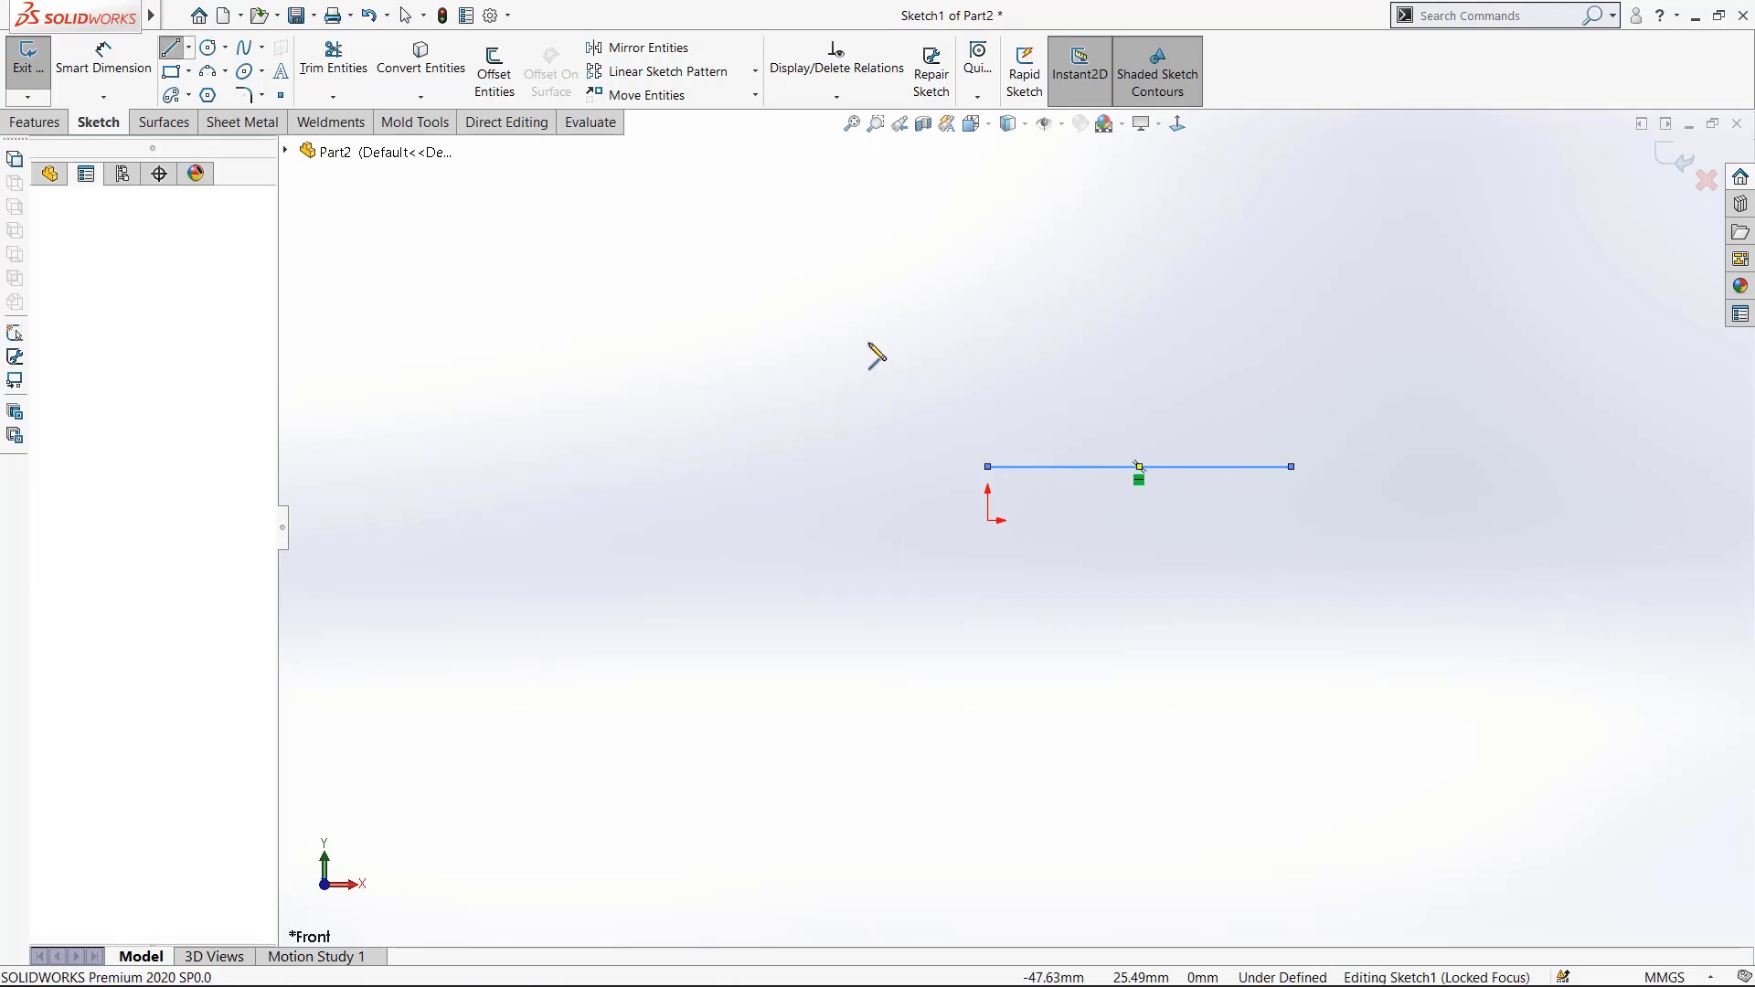
left_click(858, 473)
left_click(887, 284)
key("Escape")
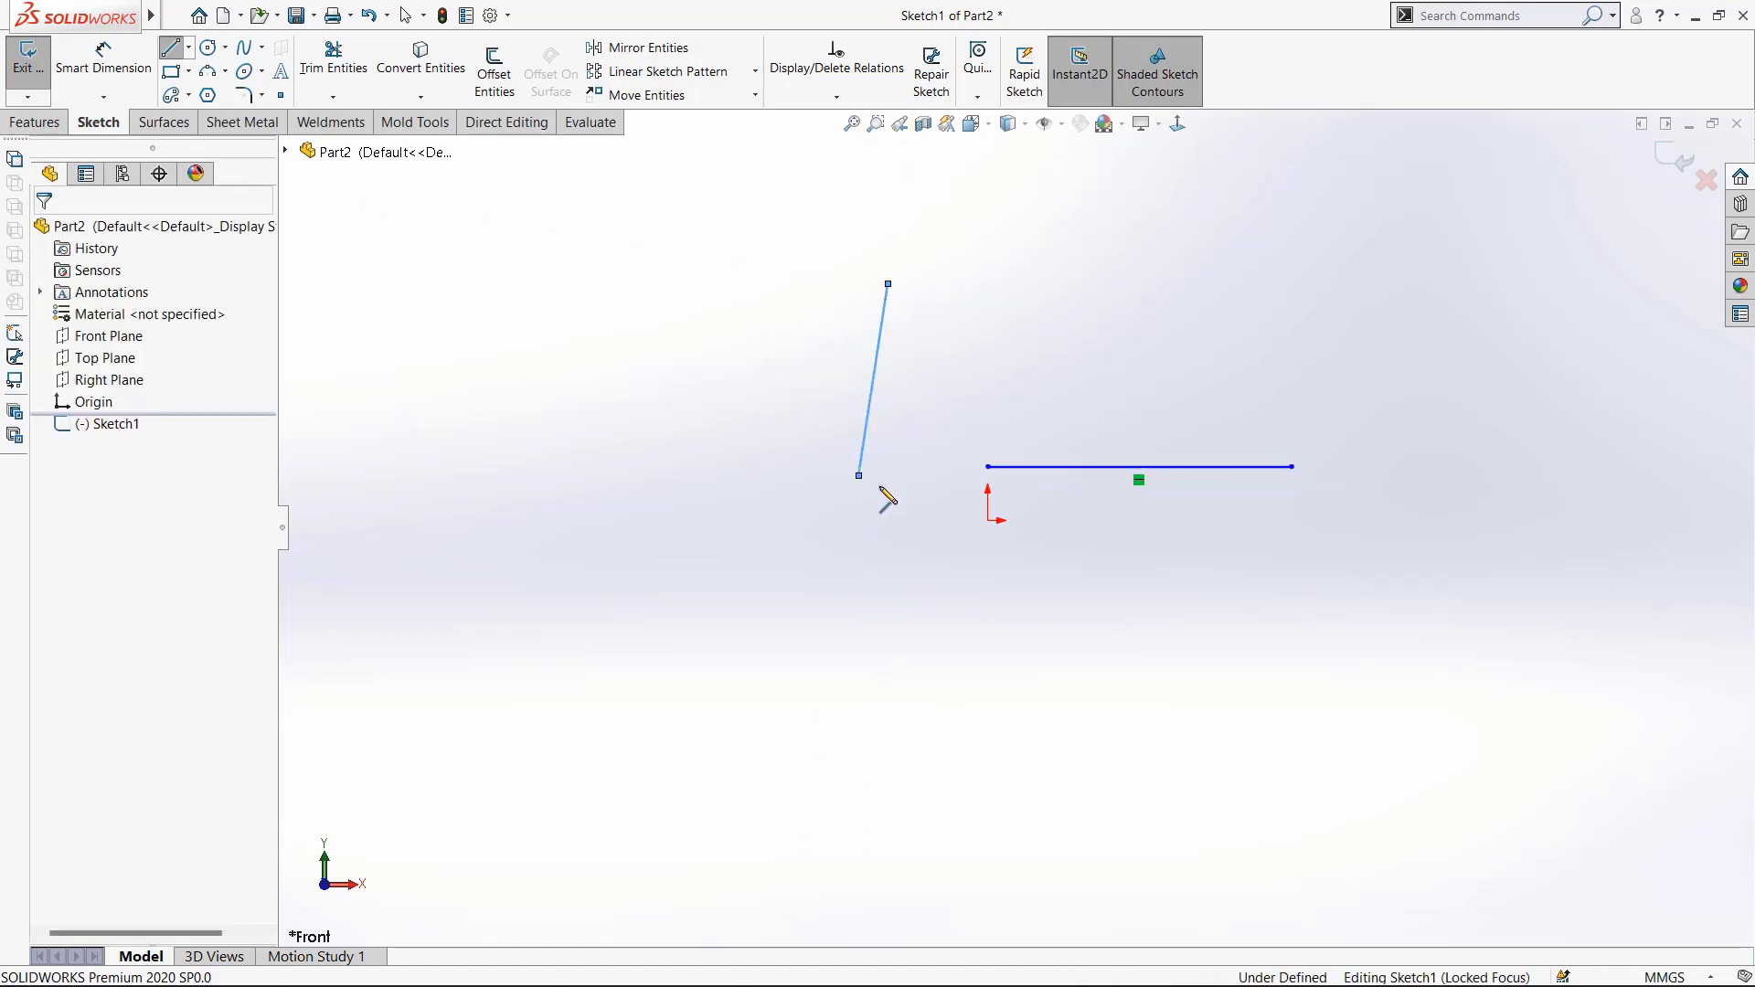
left_click(872, 403)
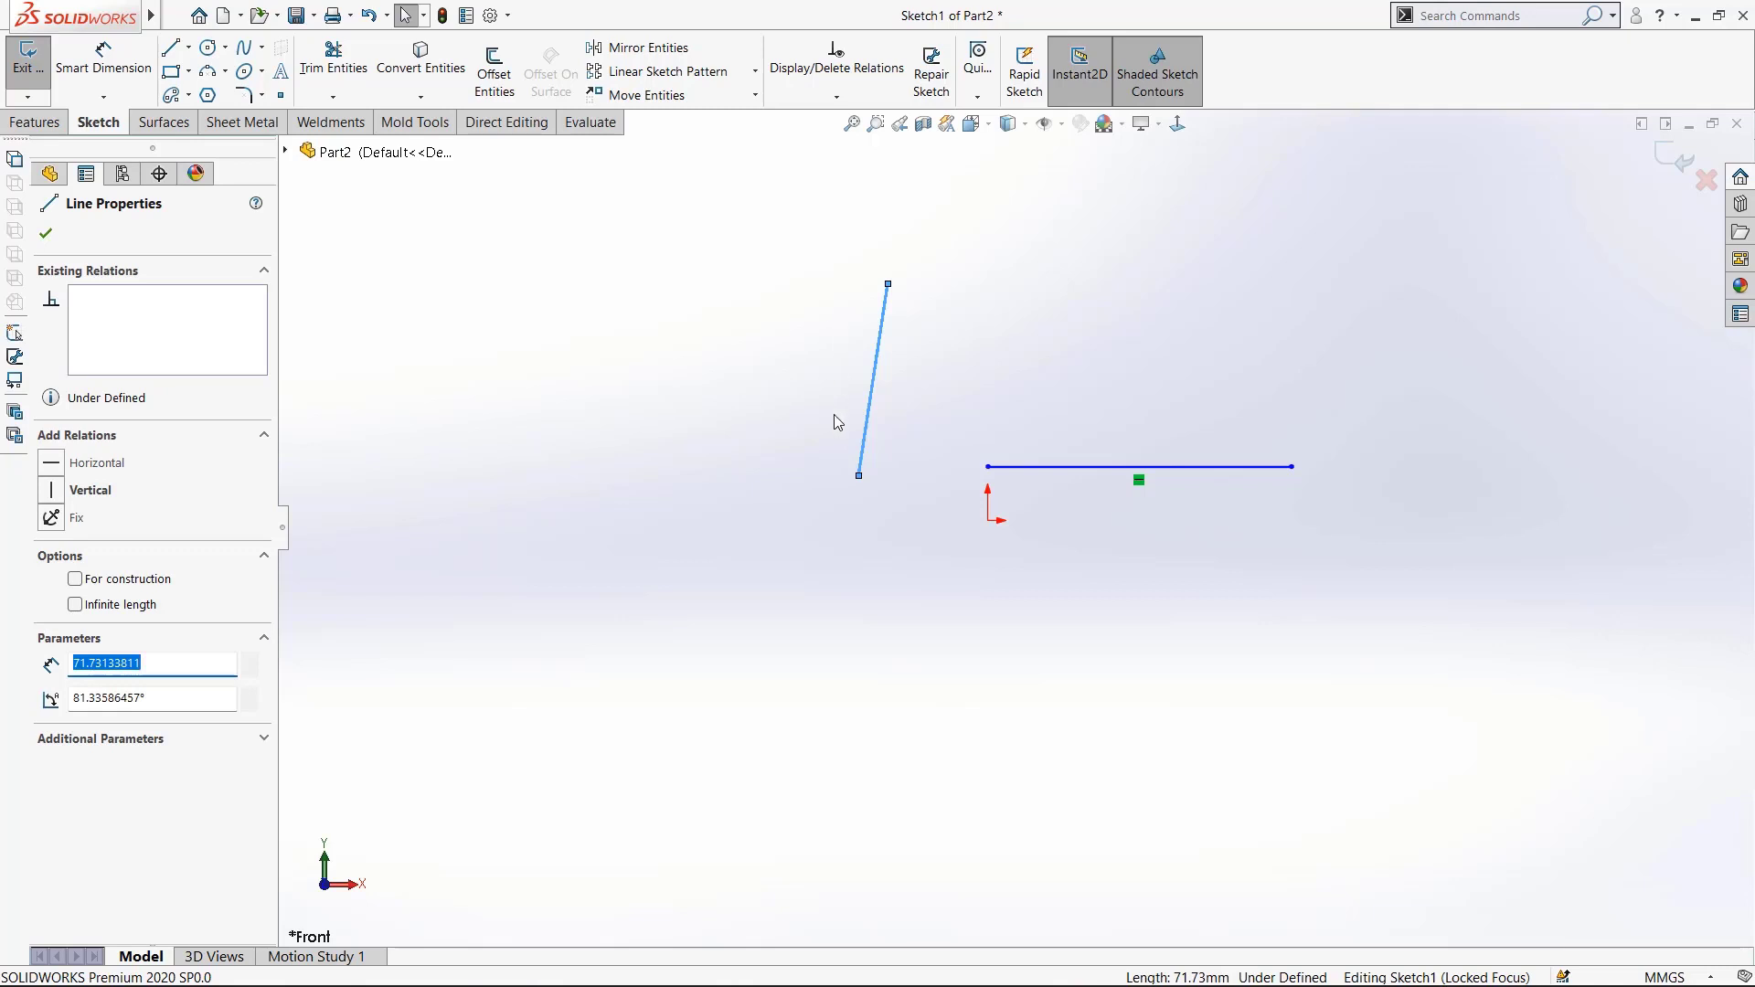
left_click(52, 491)
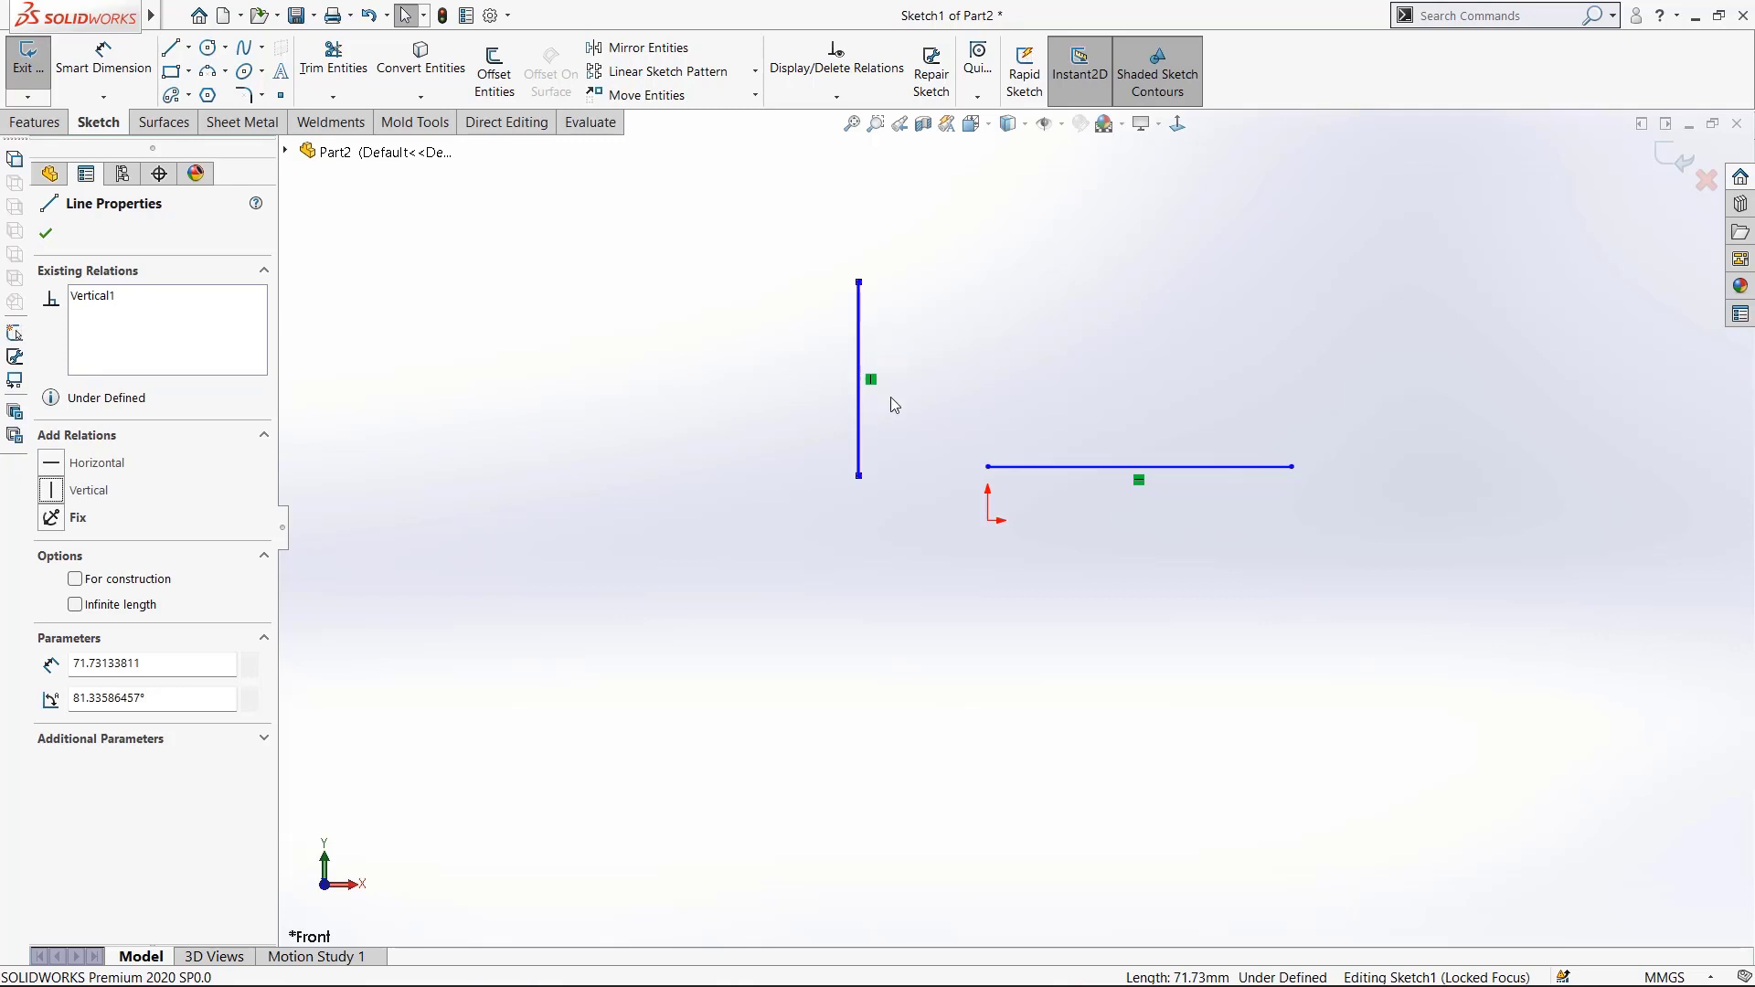
- Sketch a horizontal line about 42 mm long above the existing horizontal line
scroll(1073, 381, "up", 3)
scroll(1099, 399, "down", 3)
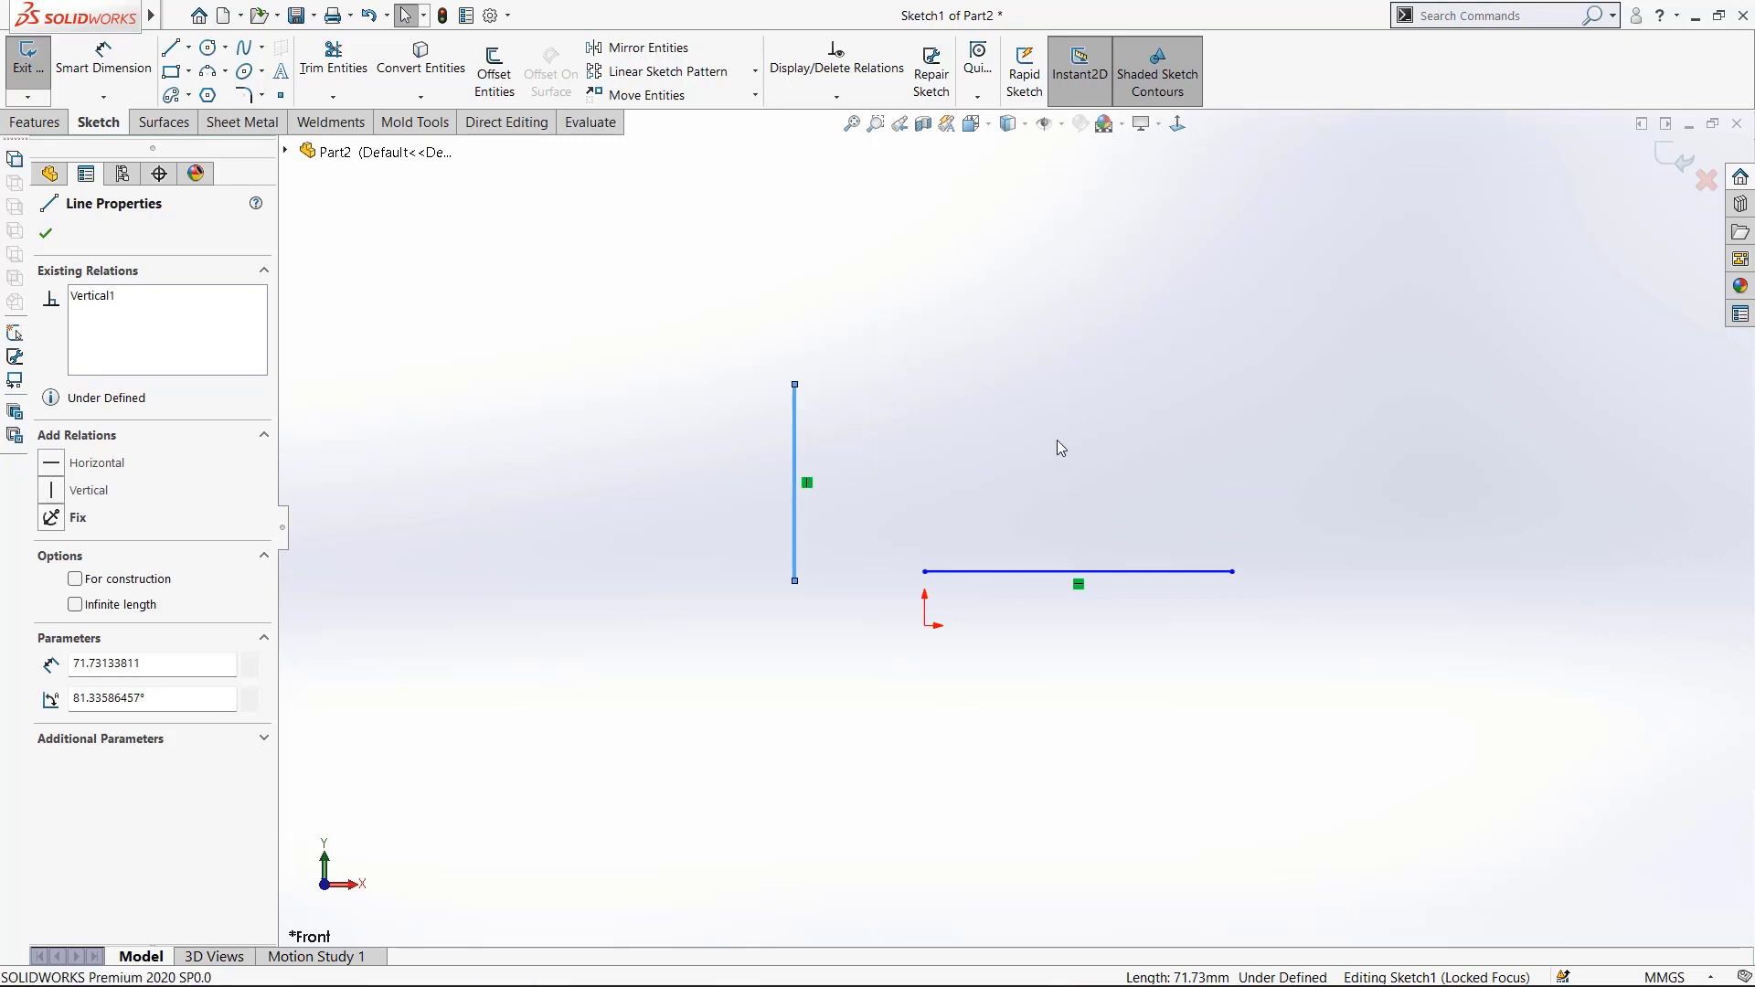
key("l")
left_click(1034, 461)
left_click(1150, 461)
key("Escape")
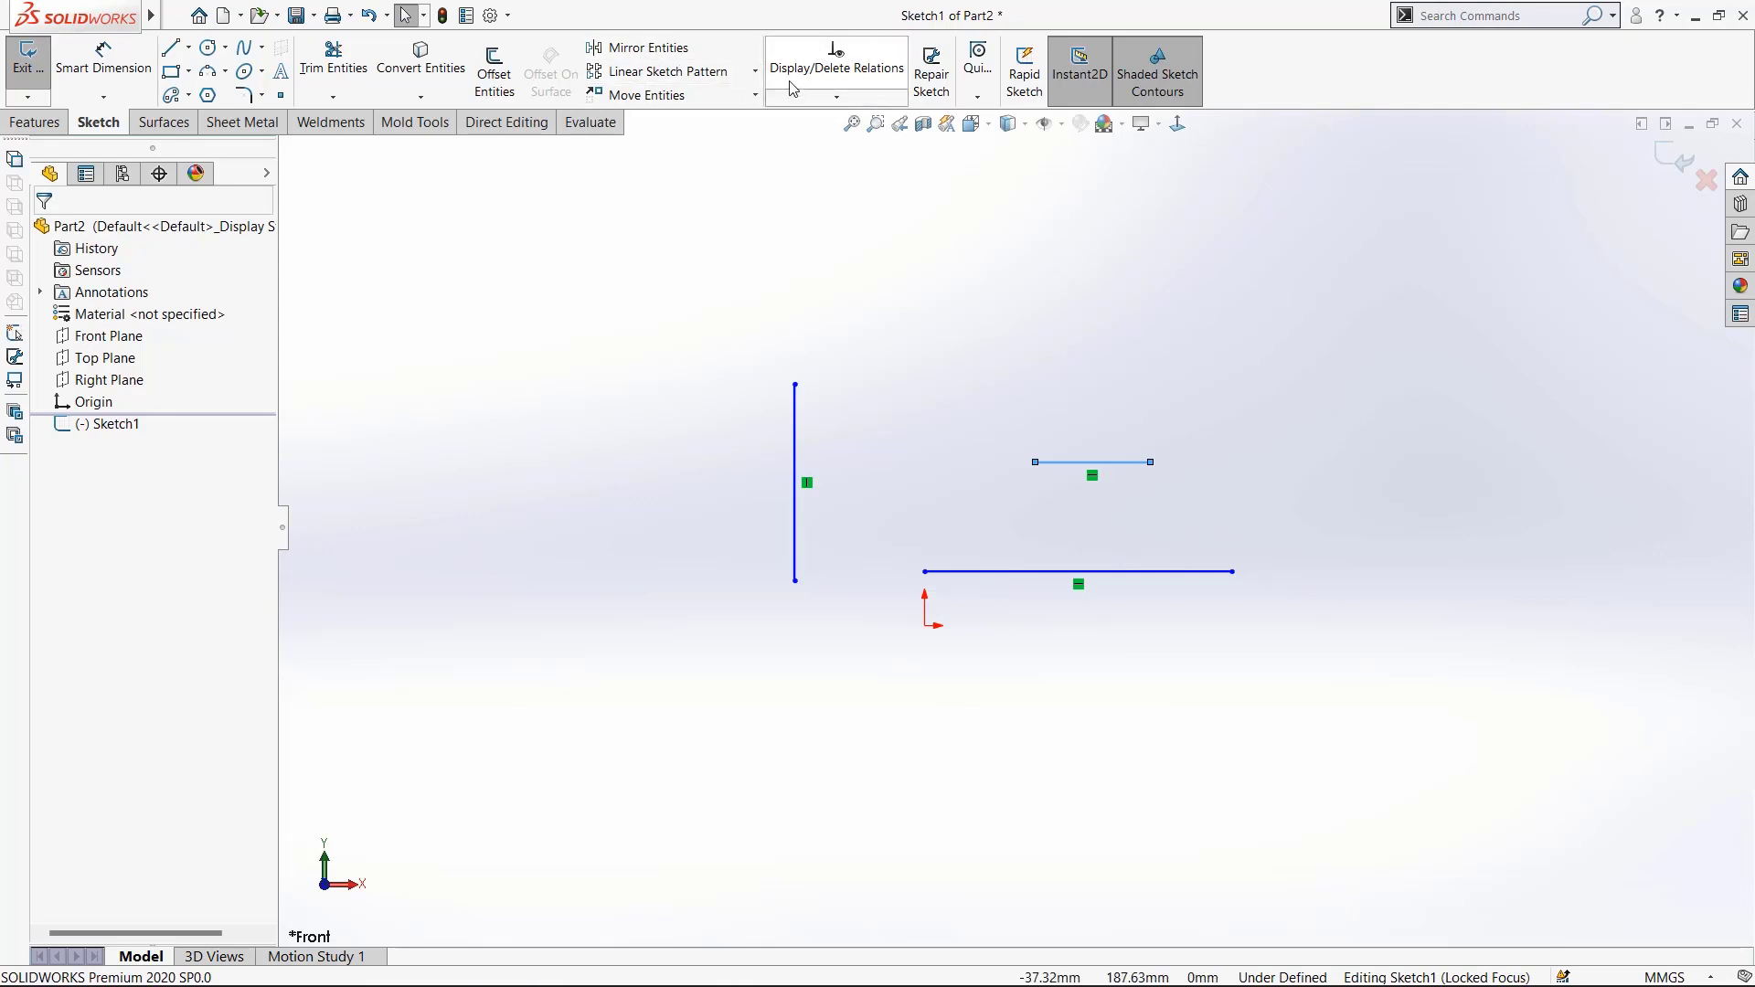
- Add a Collinear relation between the short upper line and the long horizontal line
left_click(835, 99)
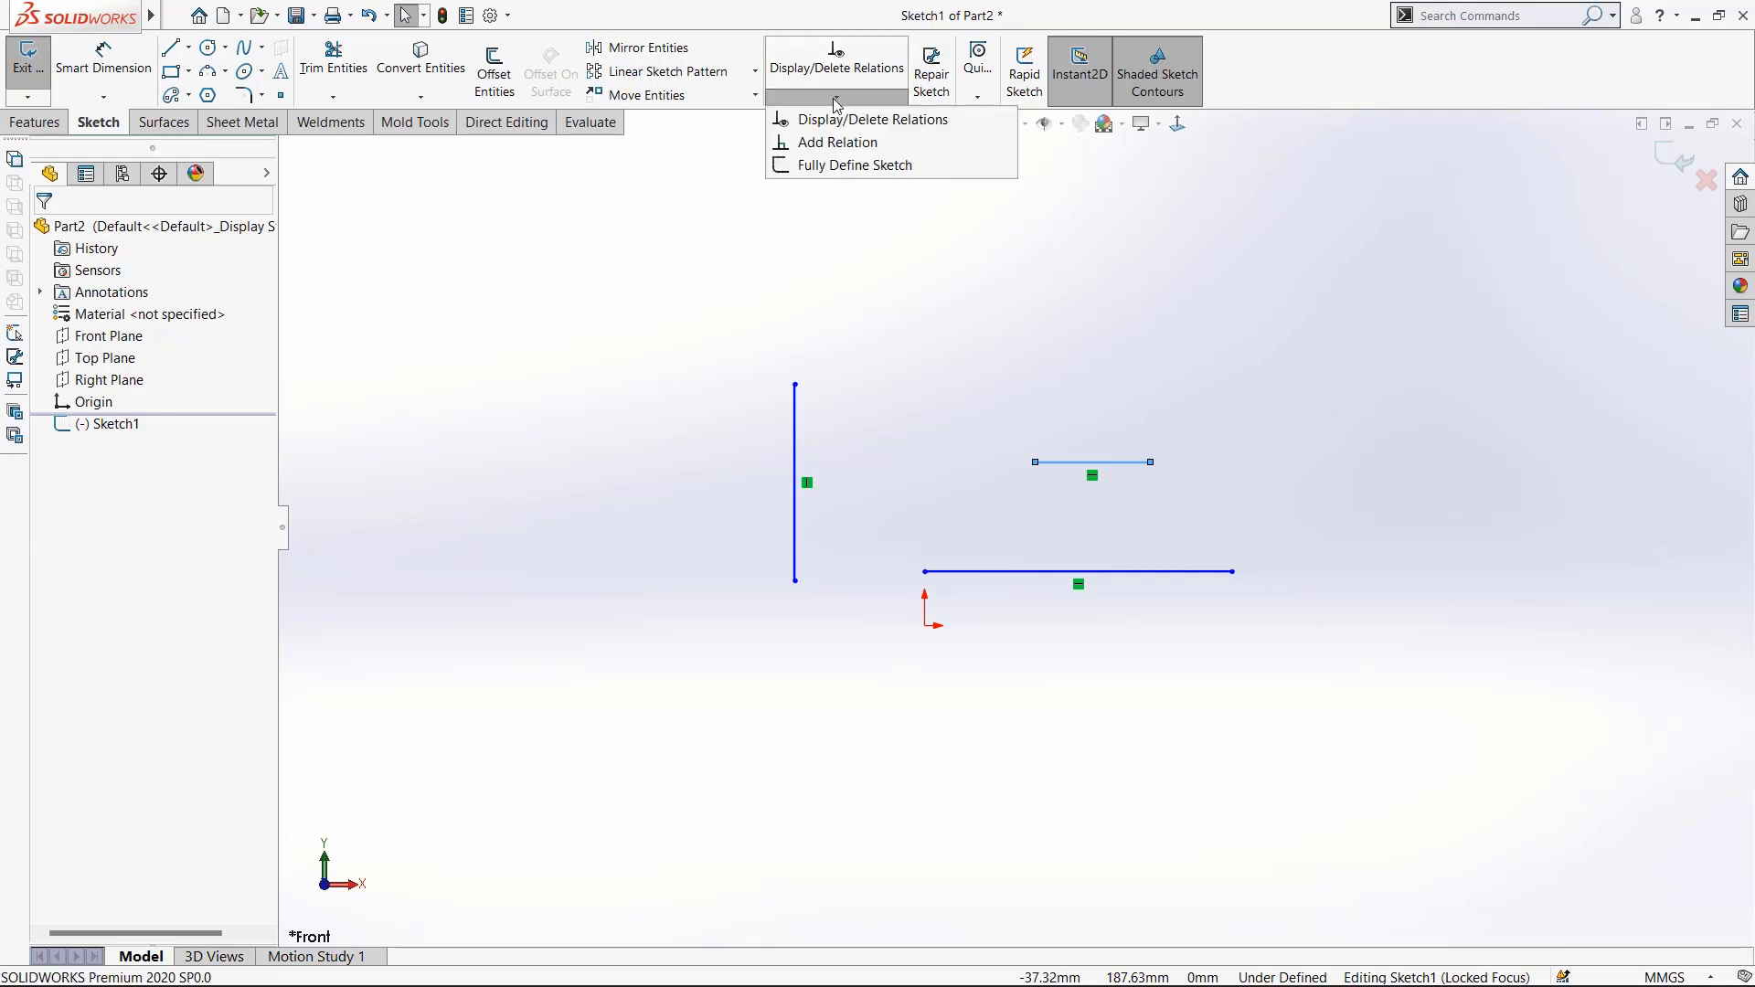
left_click(820, 144)
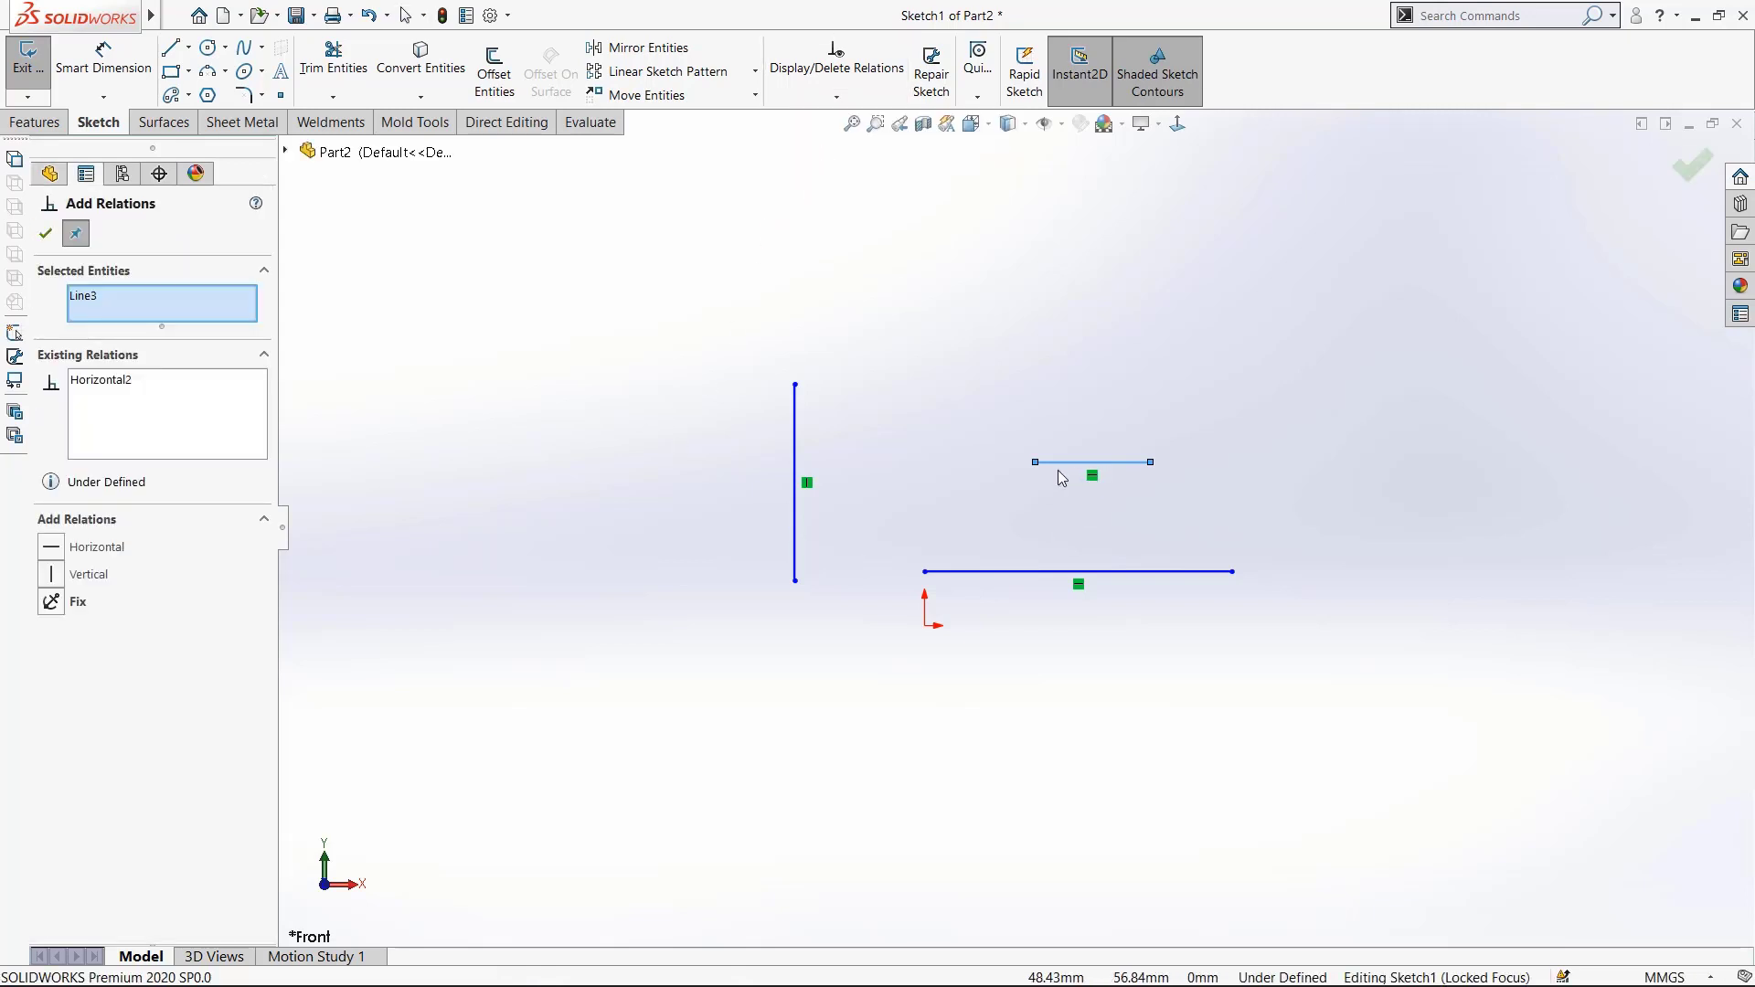
left_click(1059, 572)
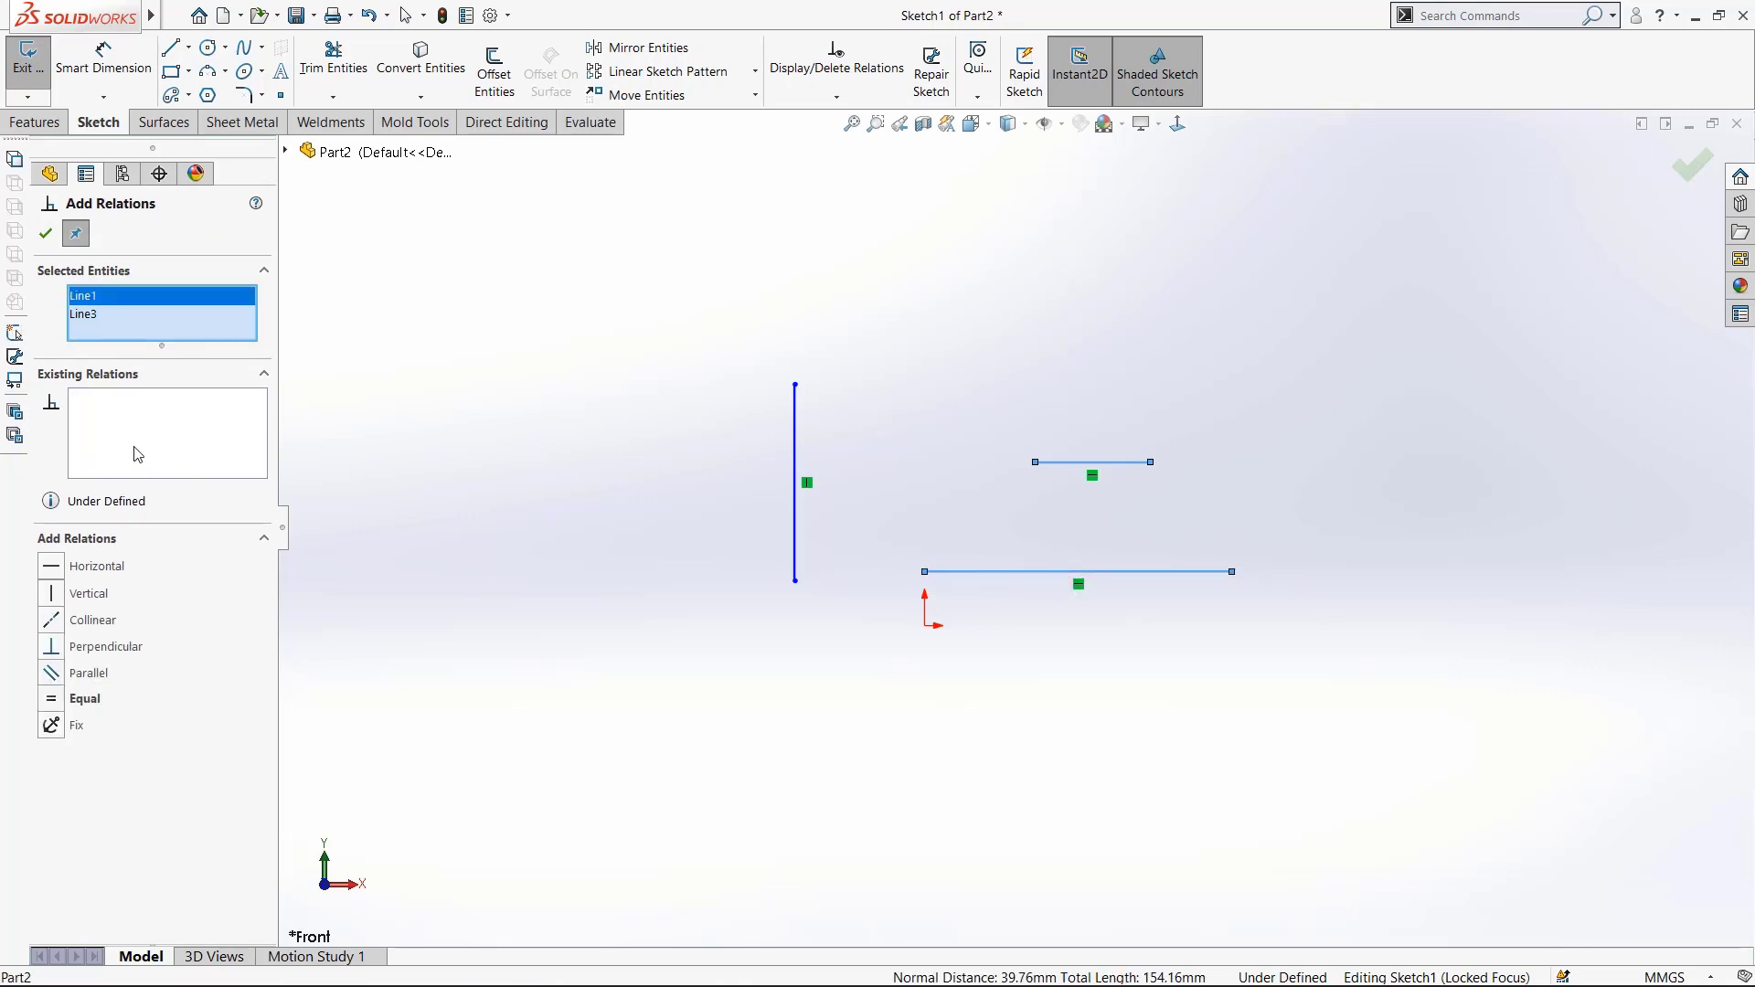
left_click(93, 622)
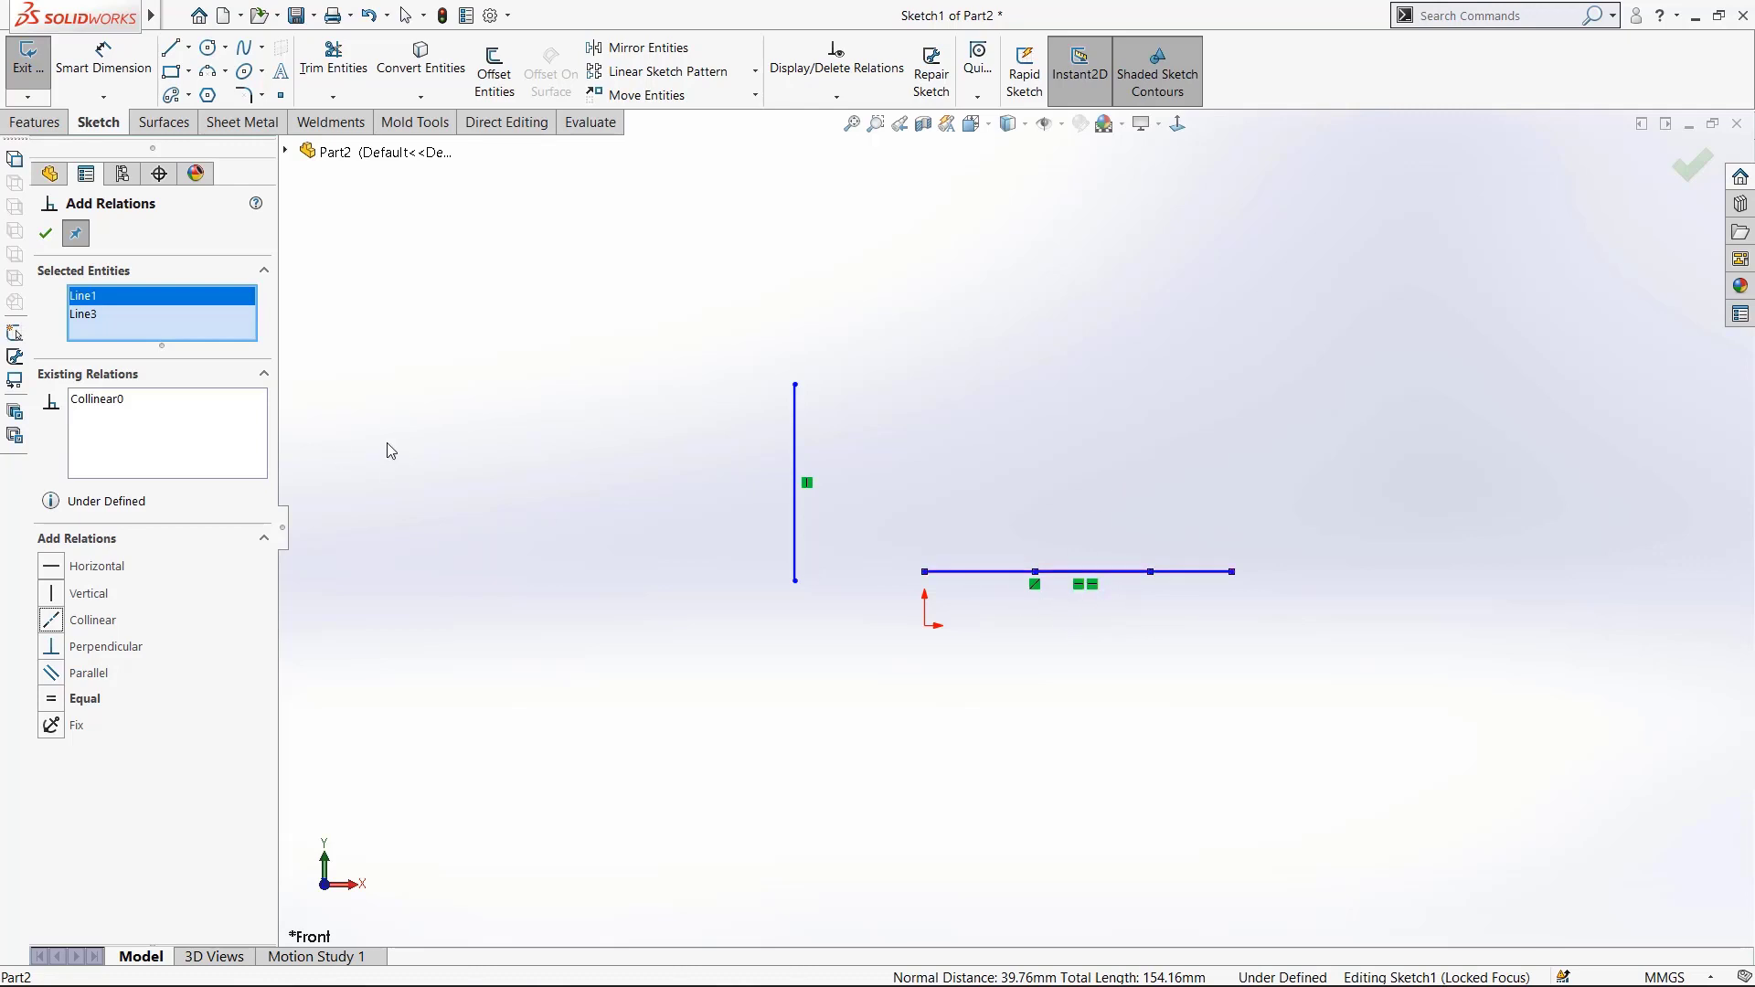
key("Escape")
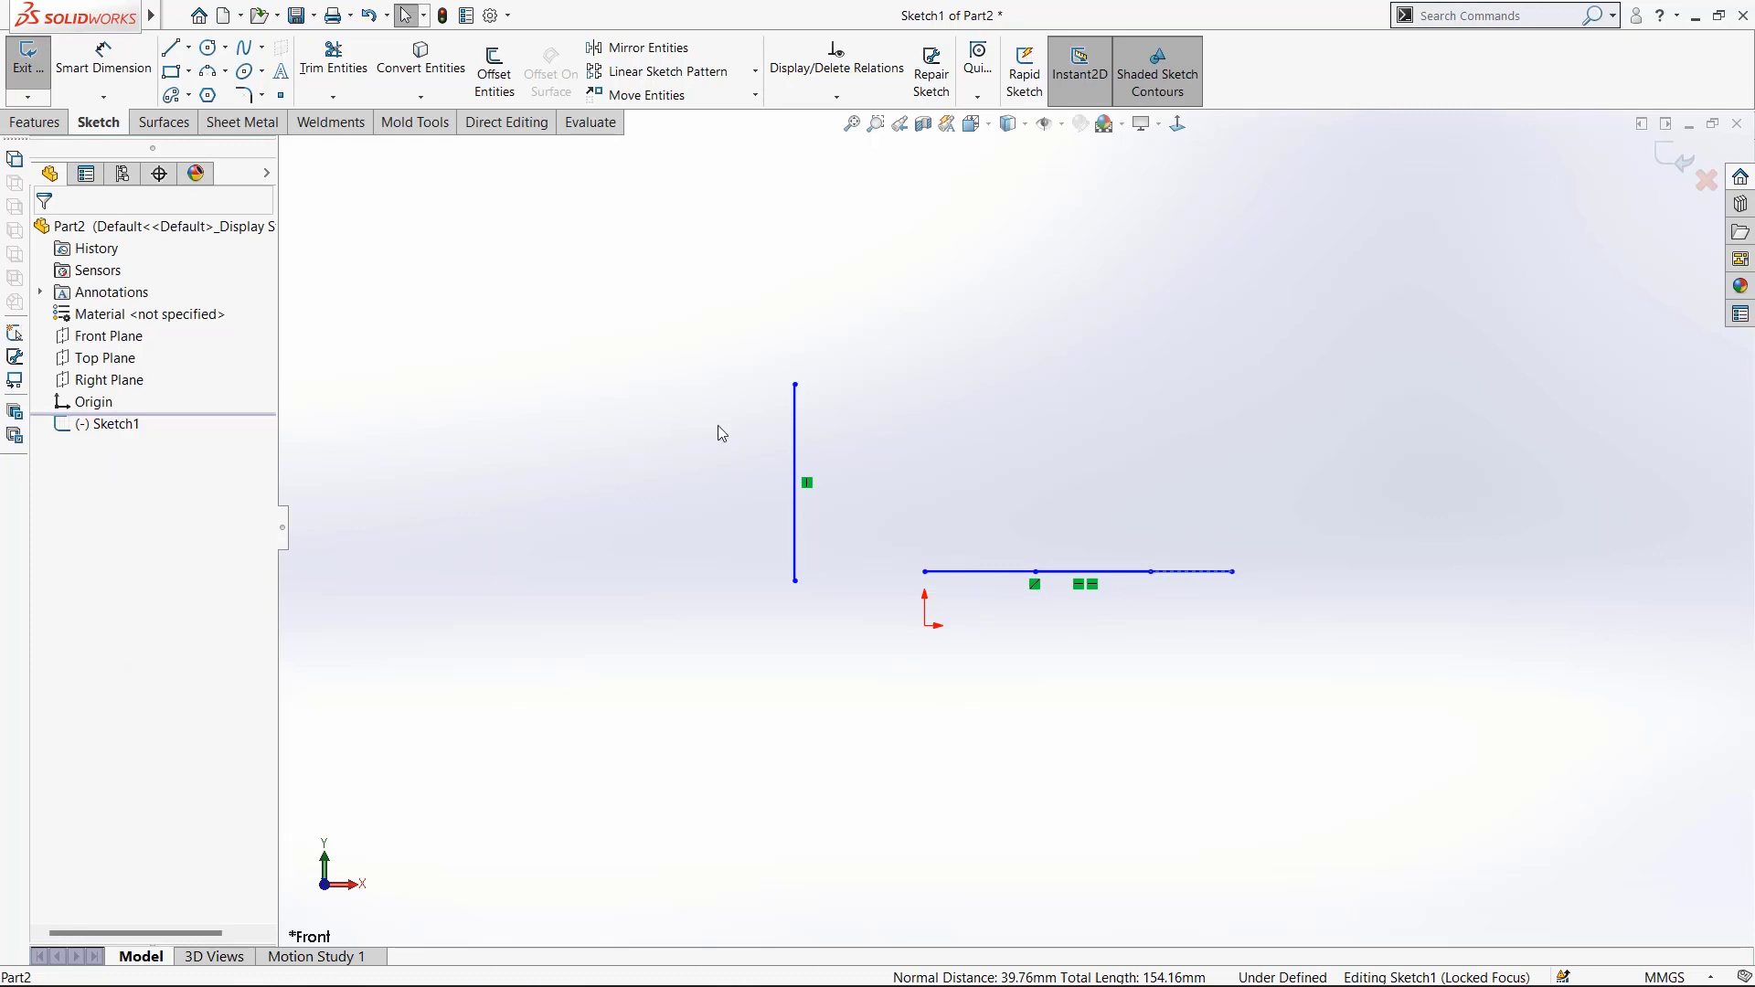
- Sketch a slightly tilted, nearly vertical line about 76 mm long above the collinear lines
right_click_drag(1111, 408, 1005, 423)
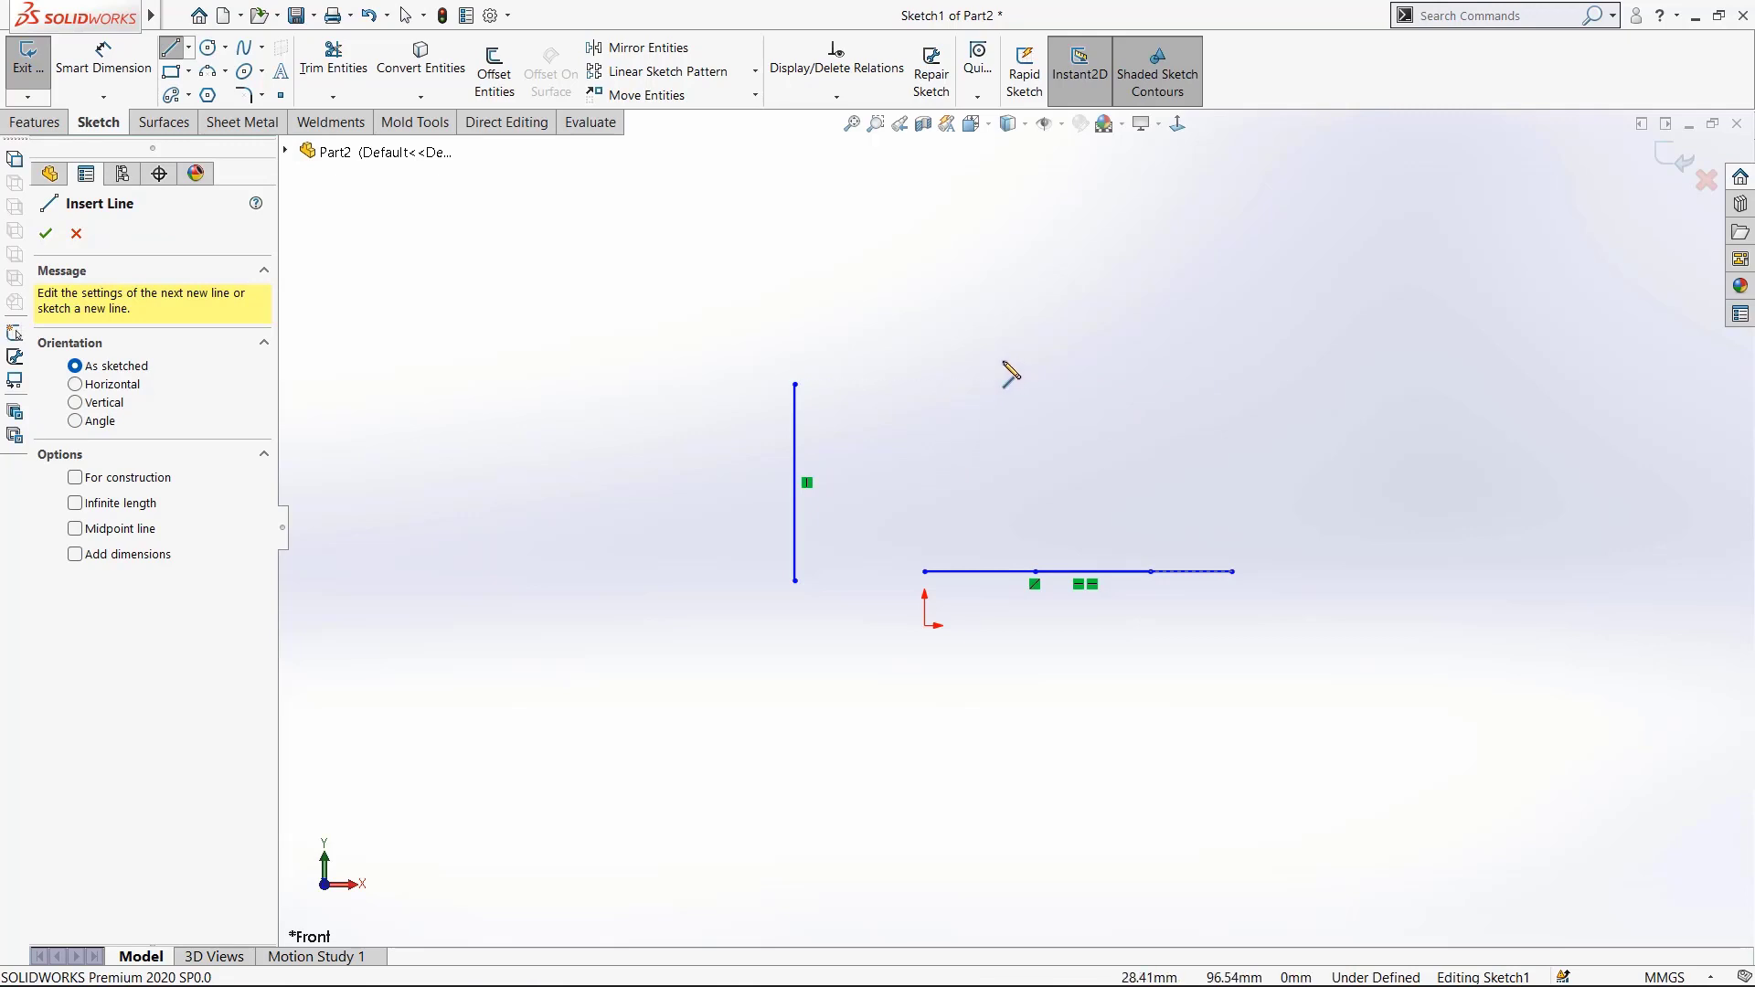
left_click(1125, 308)
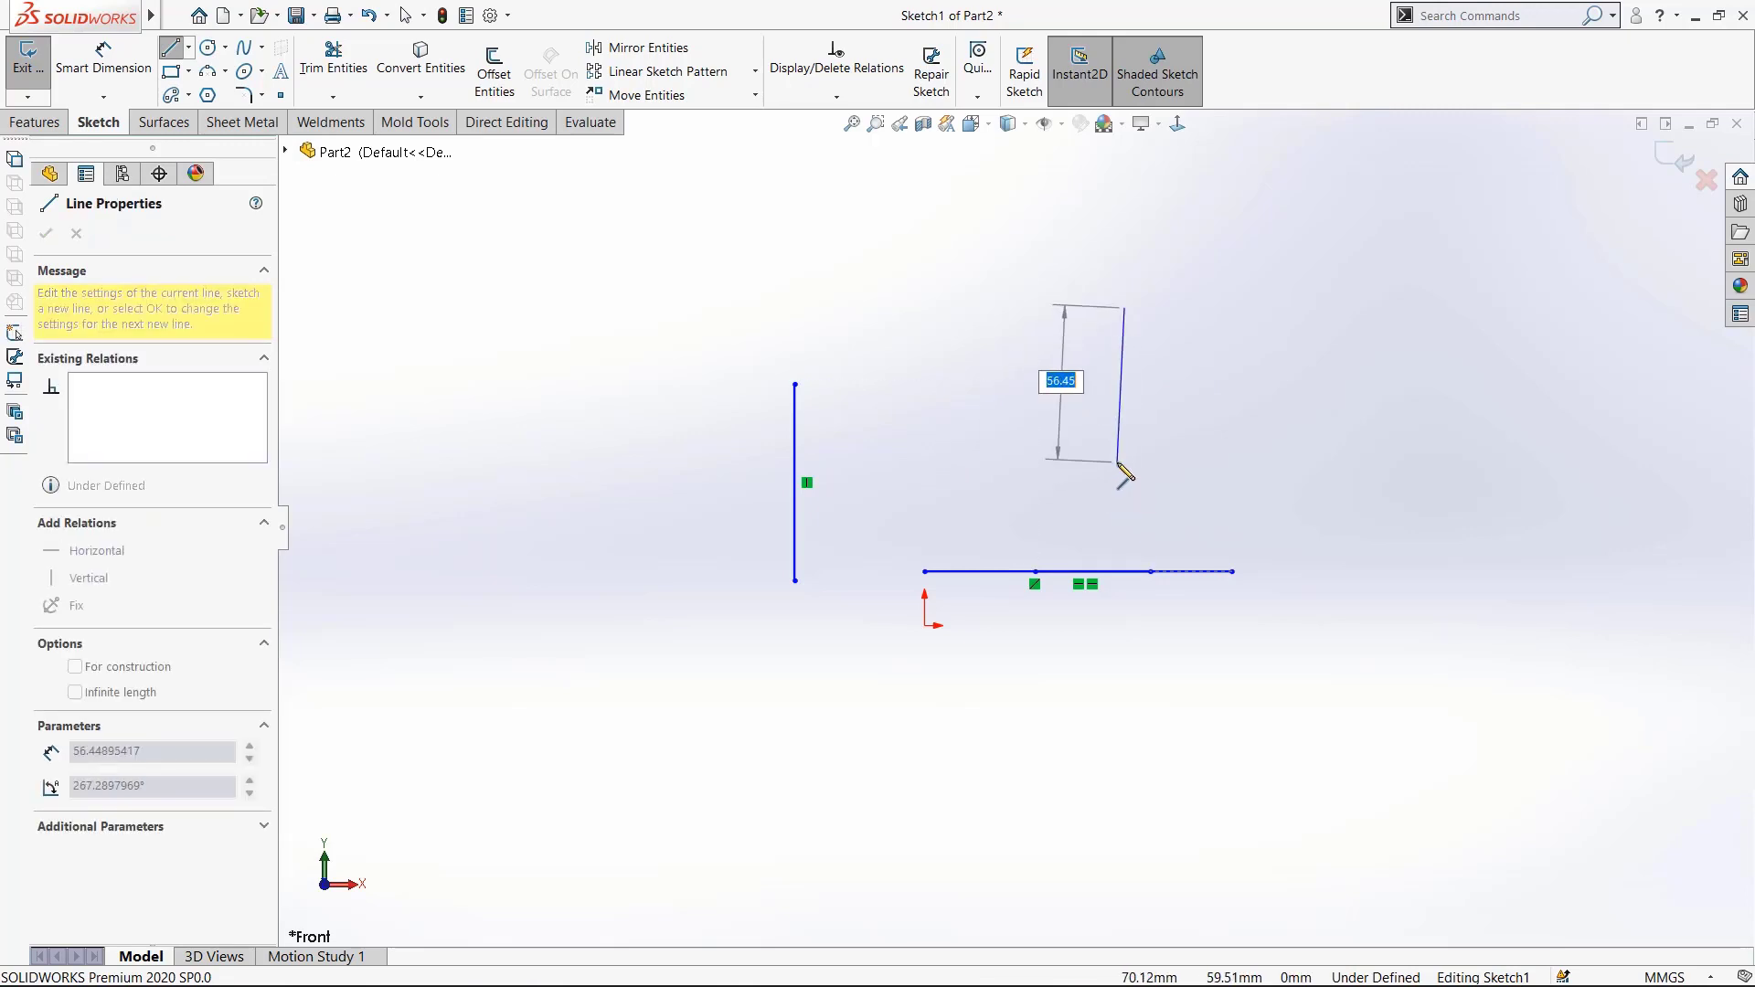
left_click(1140, 515)
key("Escape")
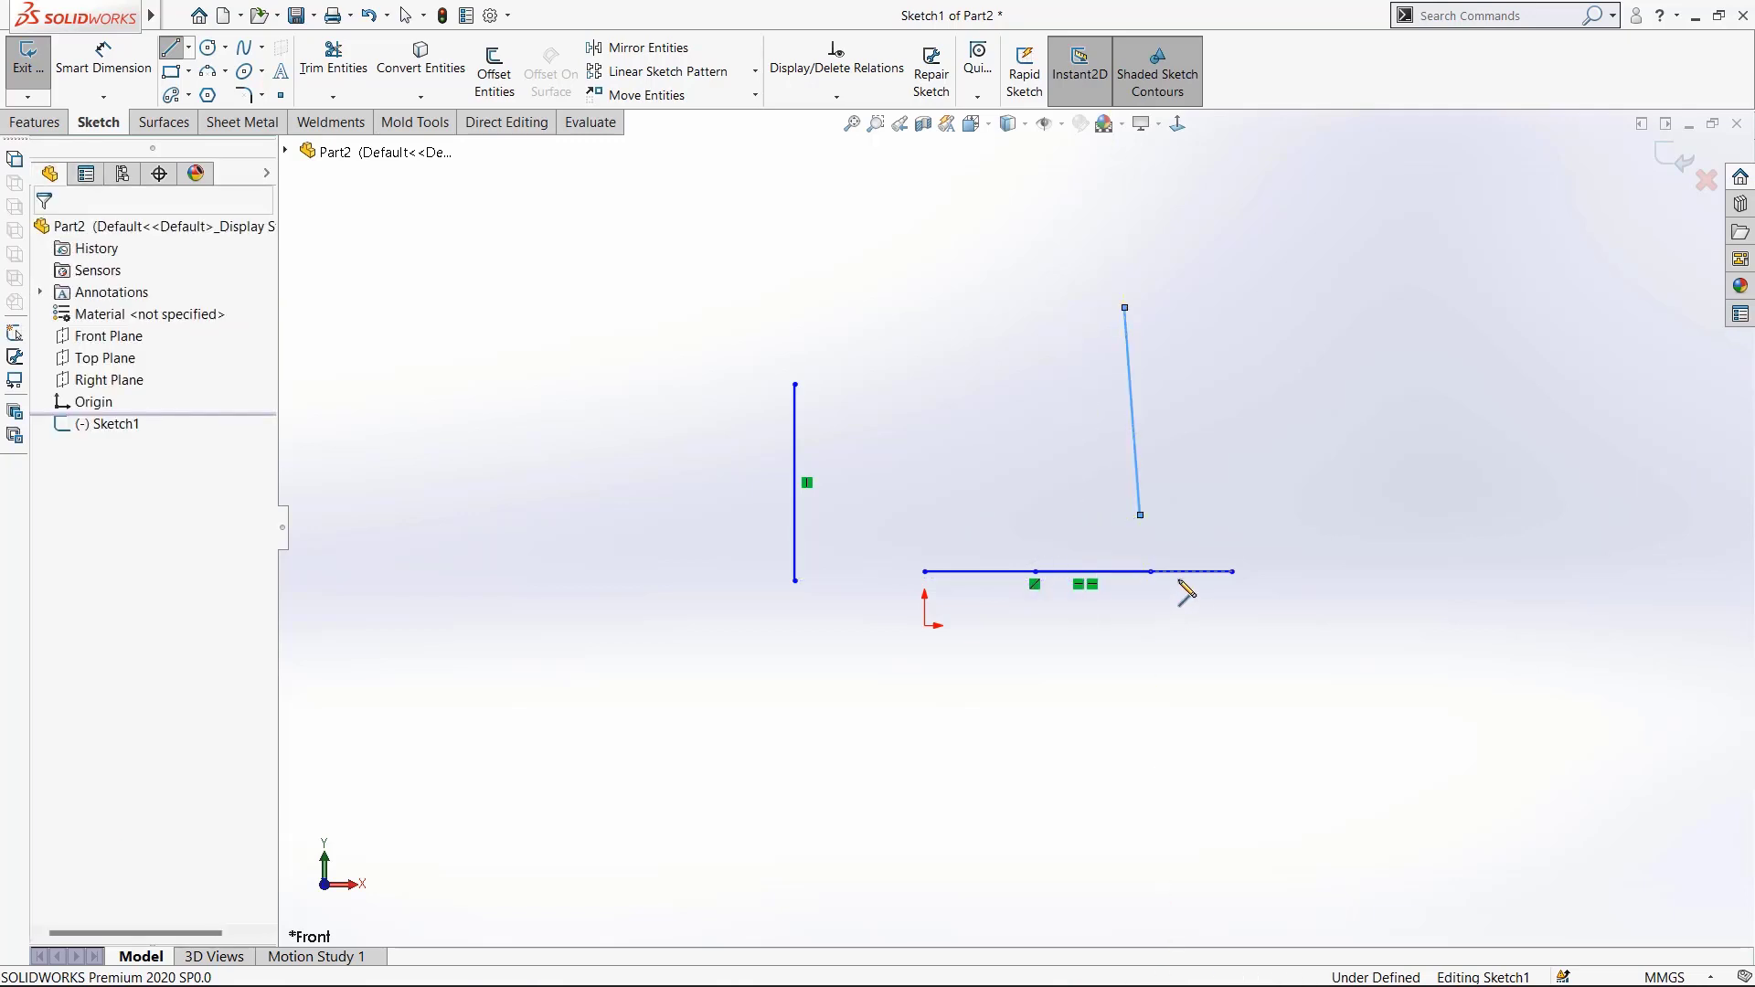
- Add a Perpendicular relation between the slightly tilted line and the long horizontal line below it
left_click(1193, 573)
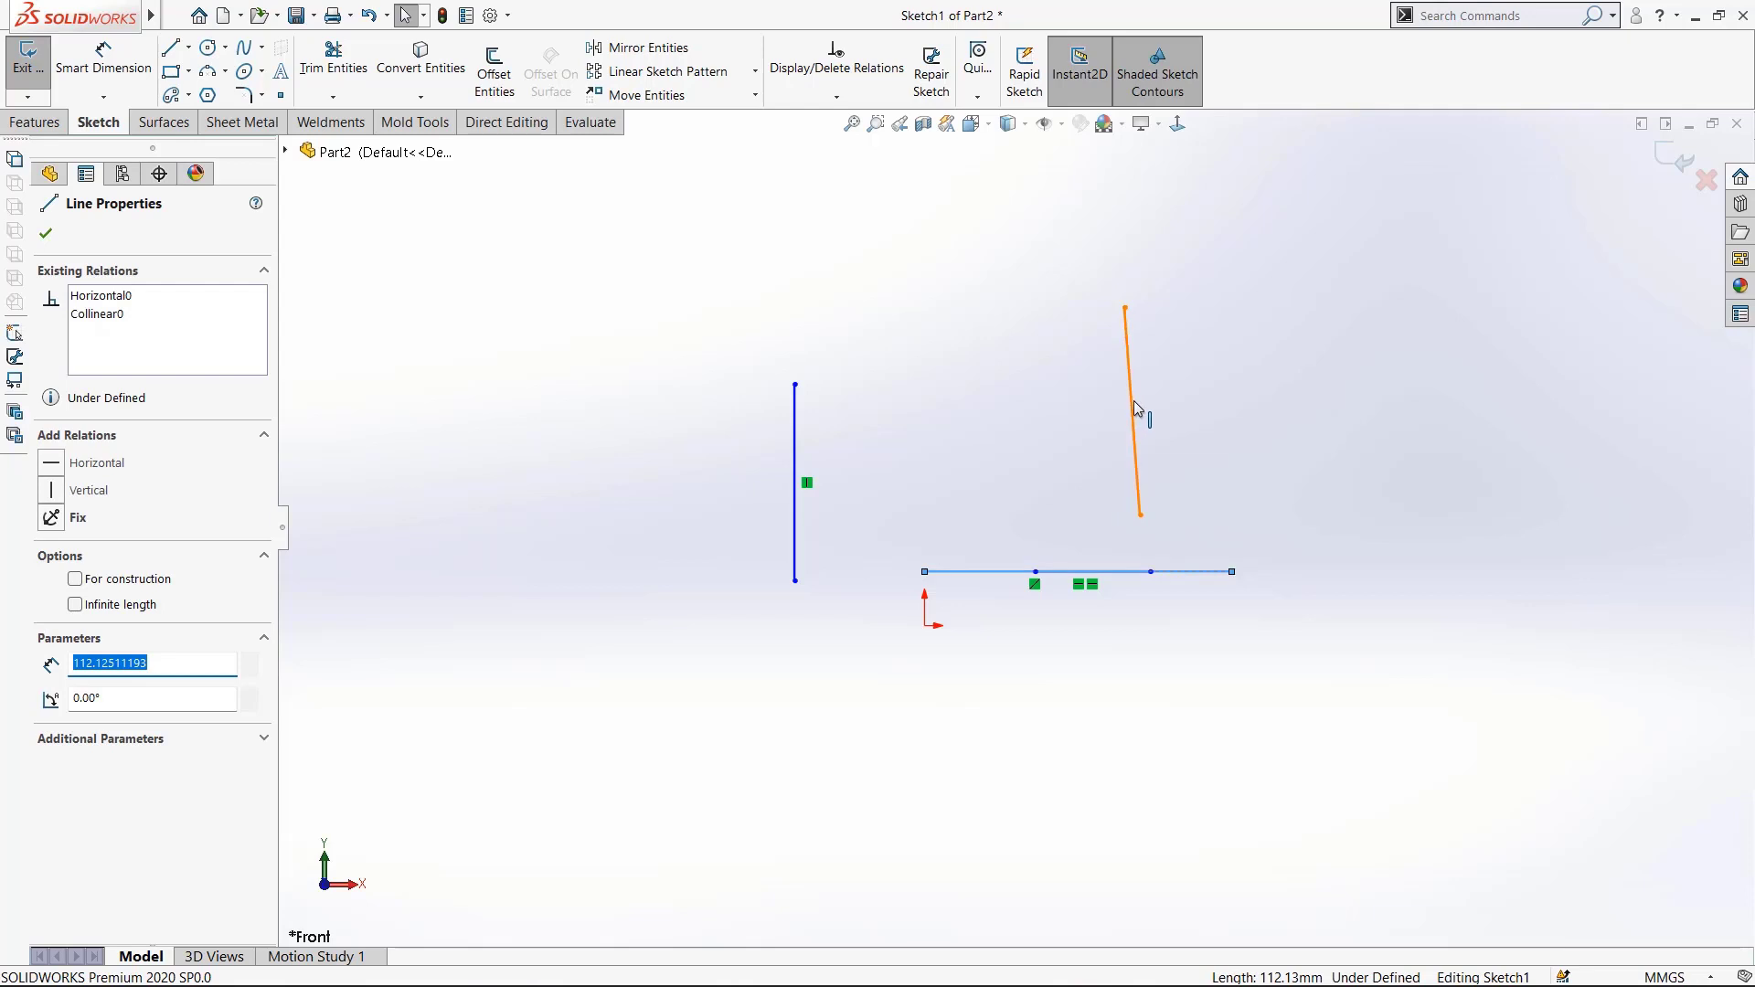
left_click(689, 278)
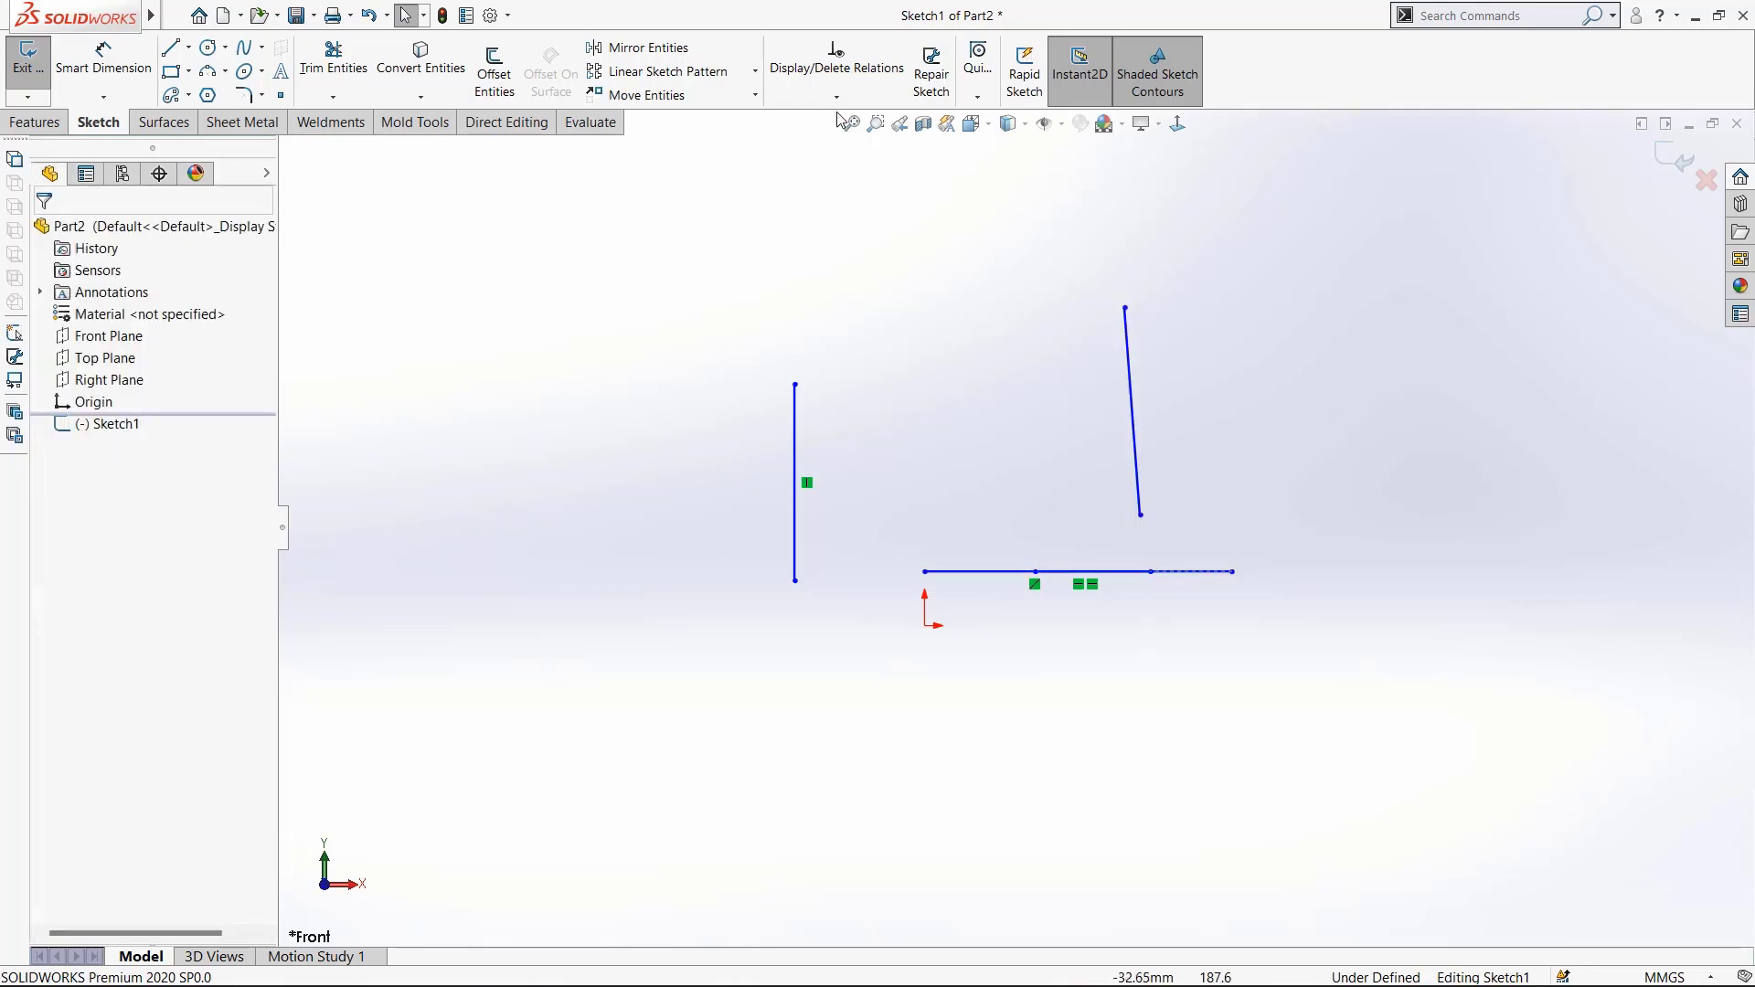
left_click(836, 97)
left_click(846, 144)
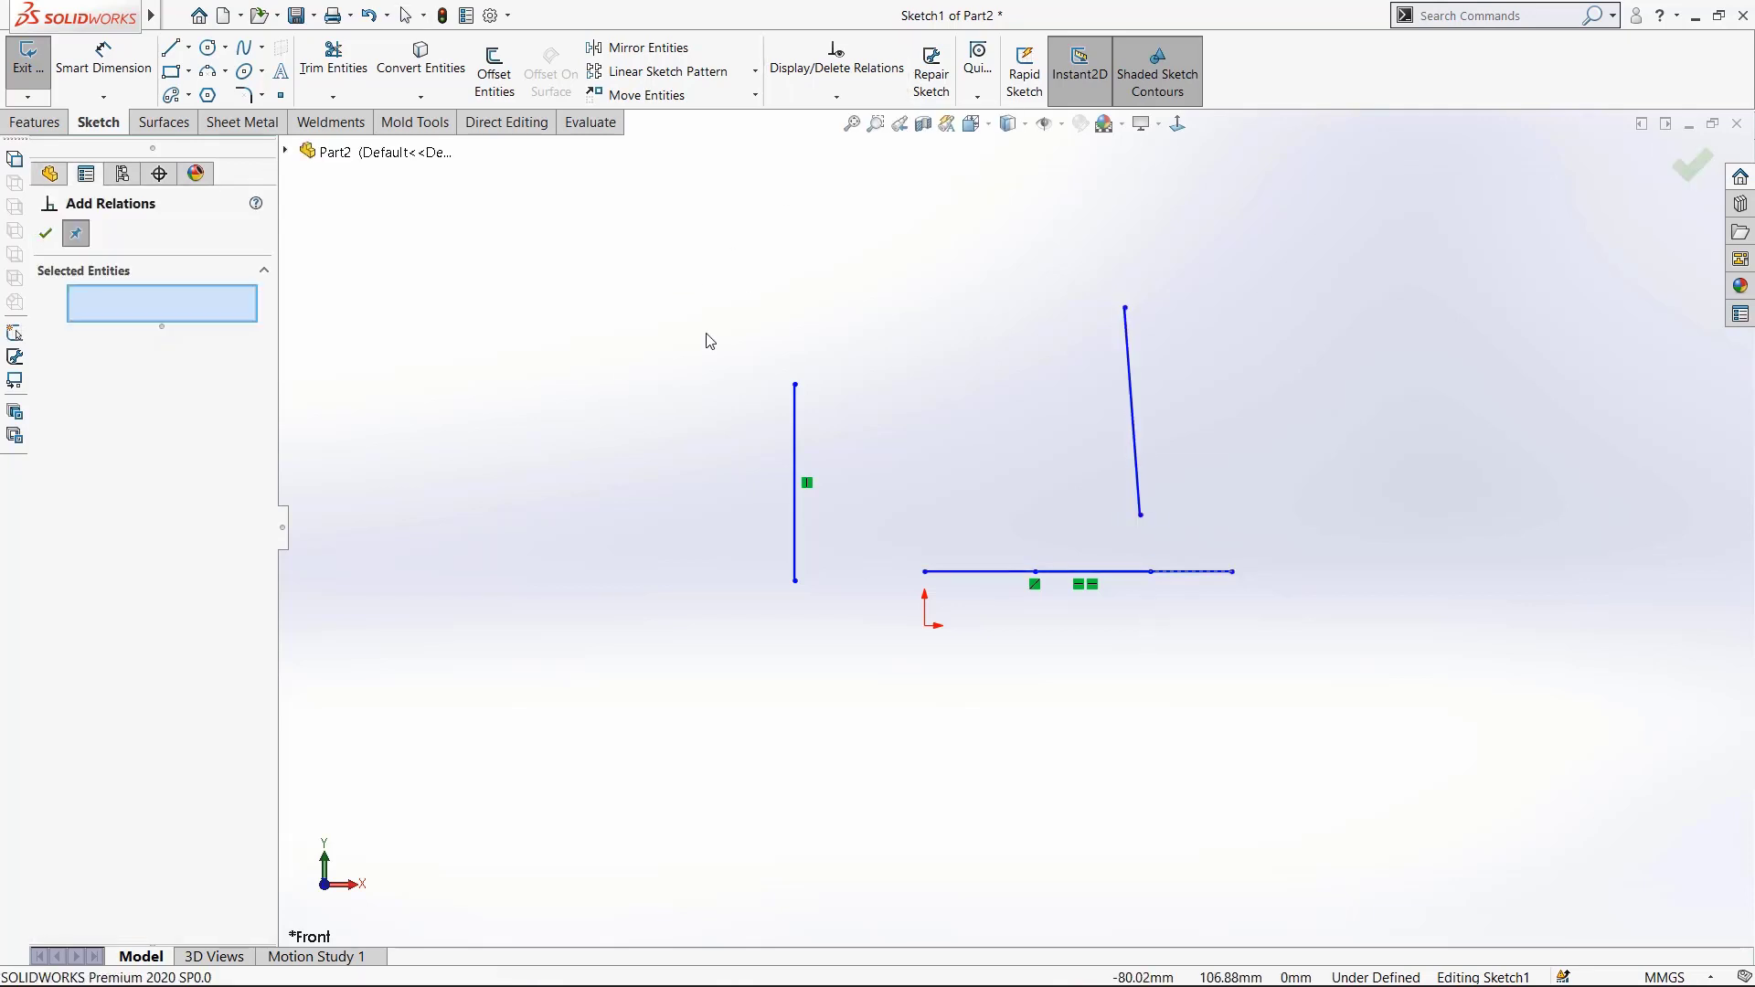
left_click(1129, 365)
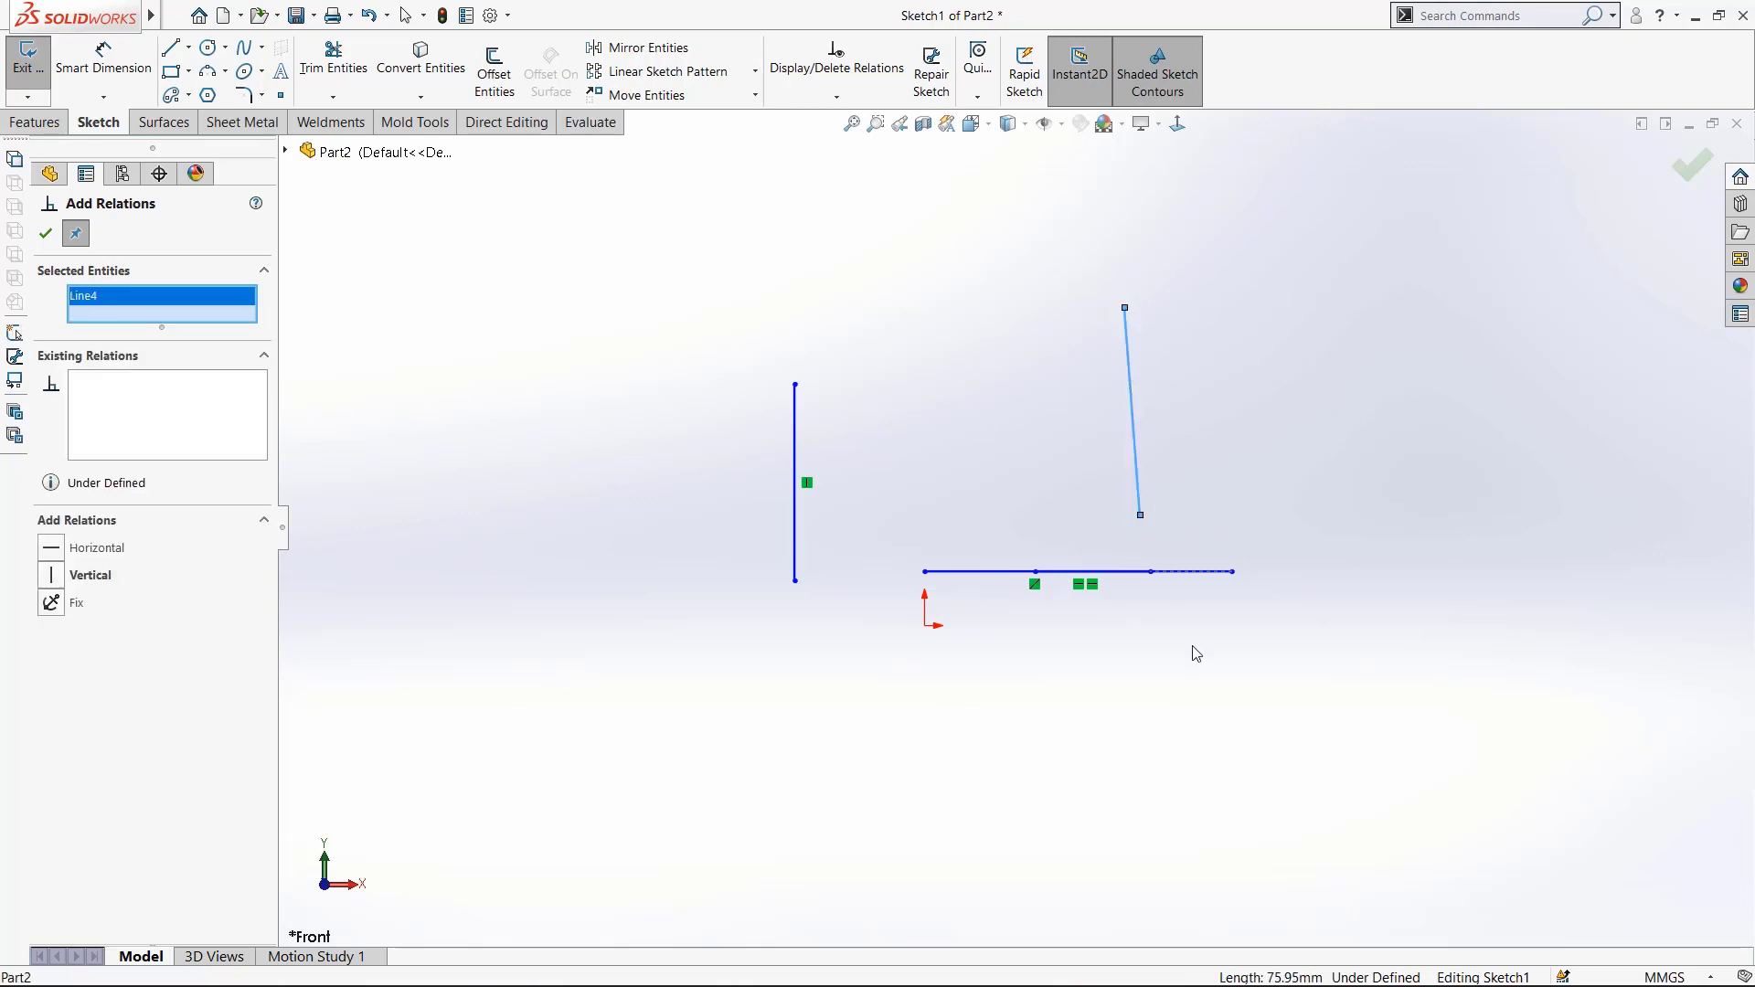
left_click(1192, 573)
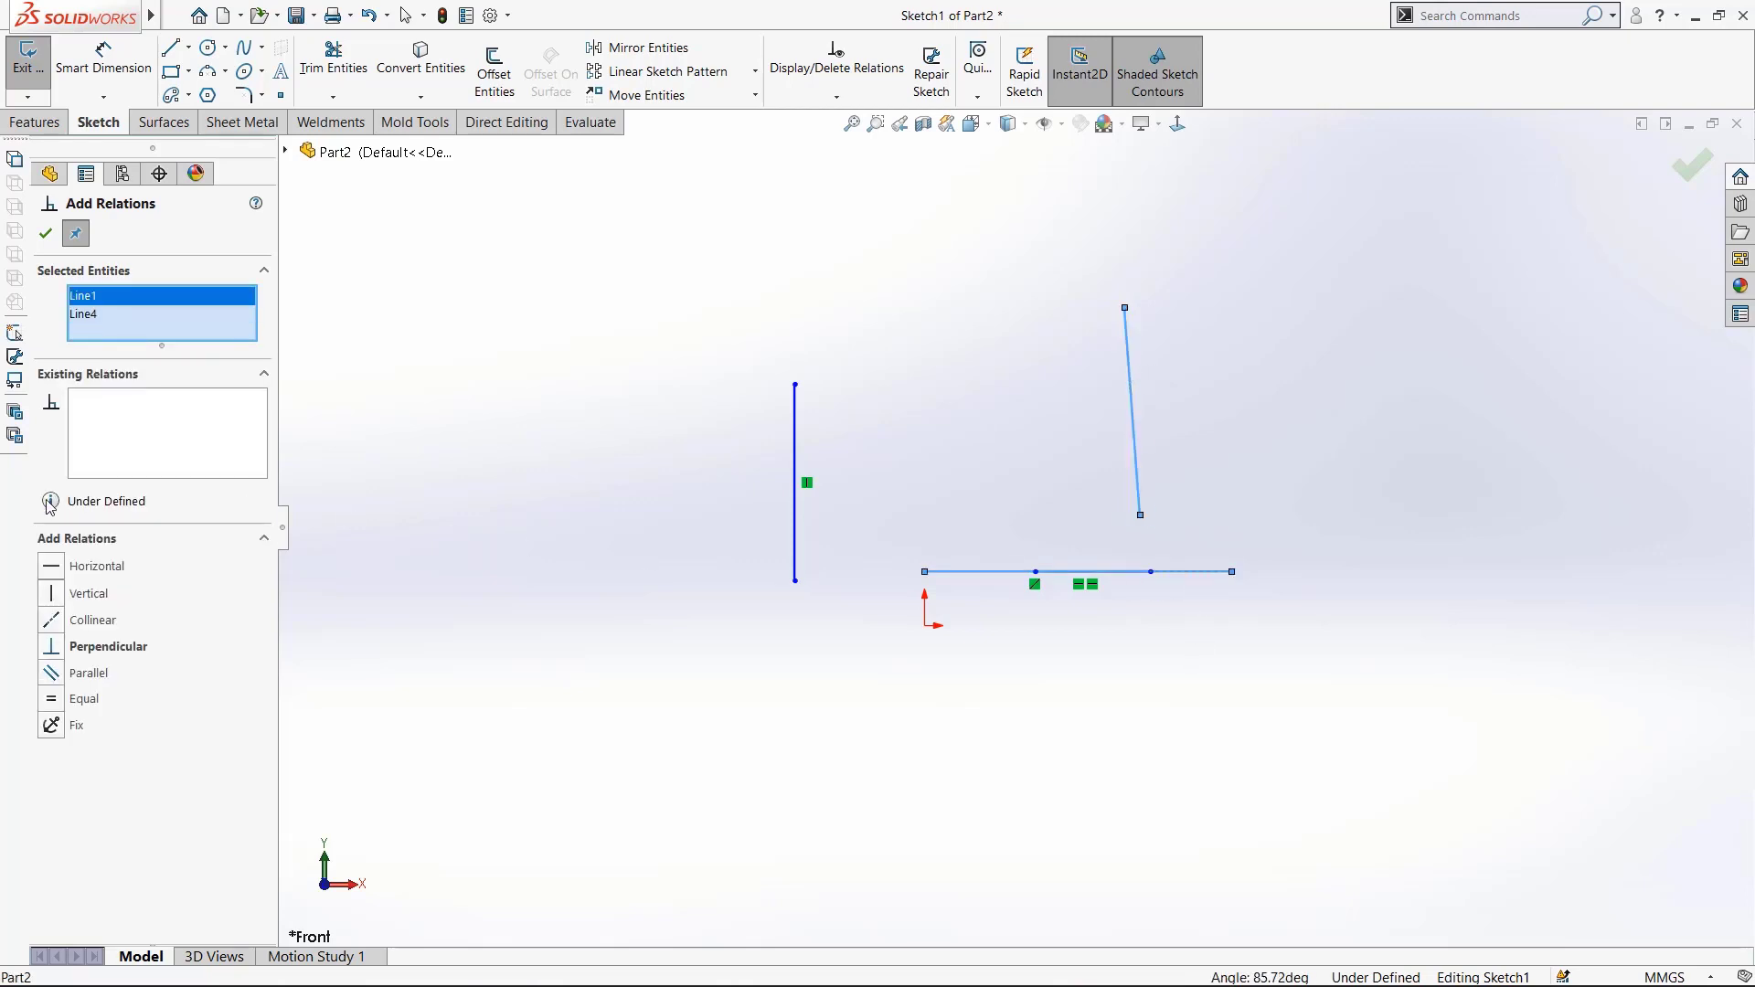
left_click(91, 646)
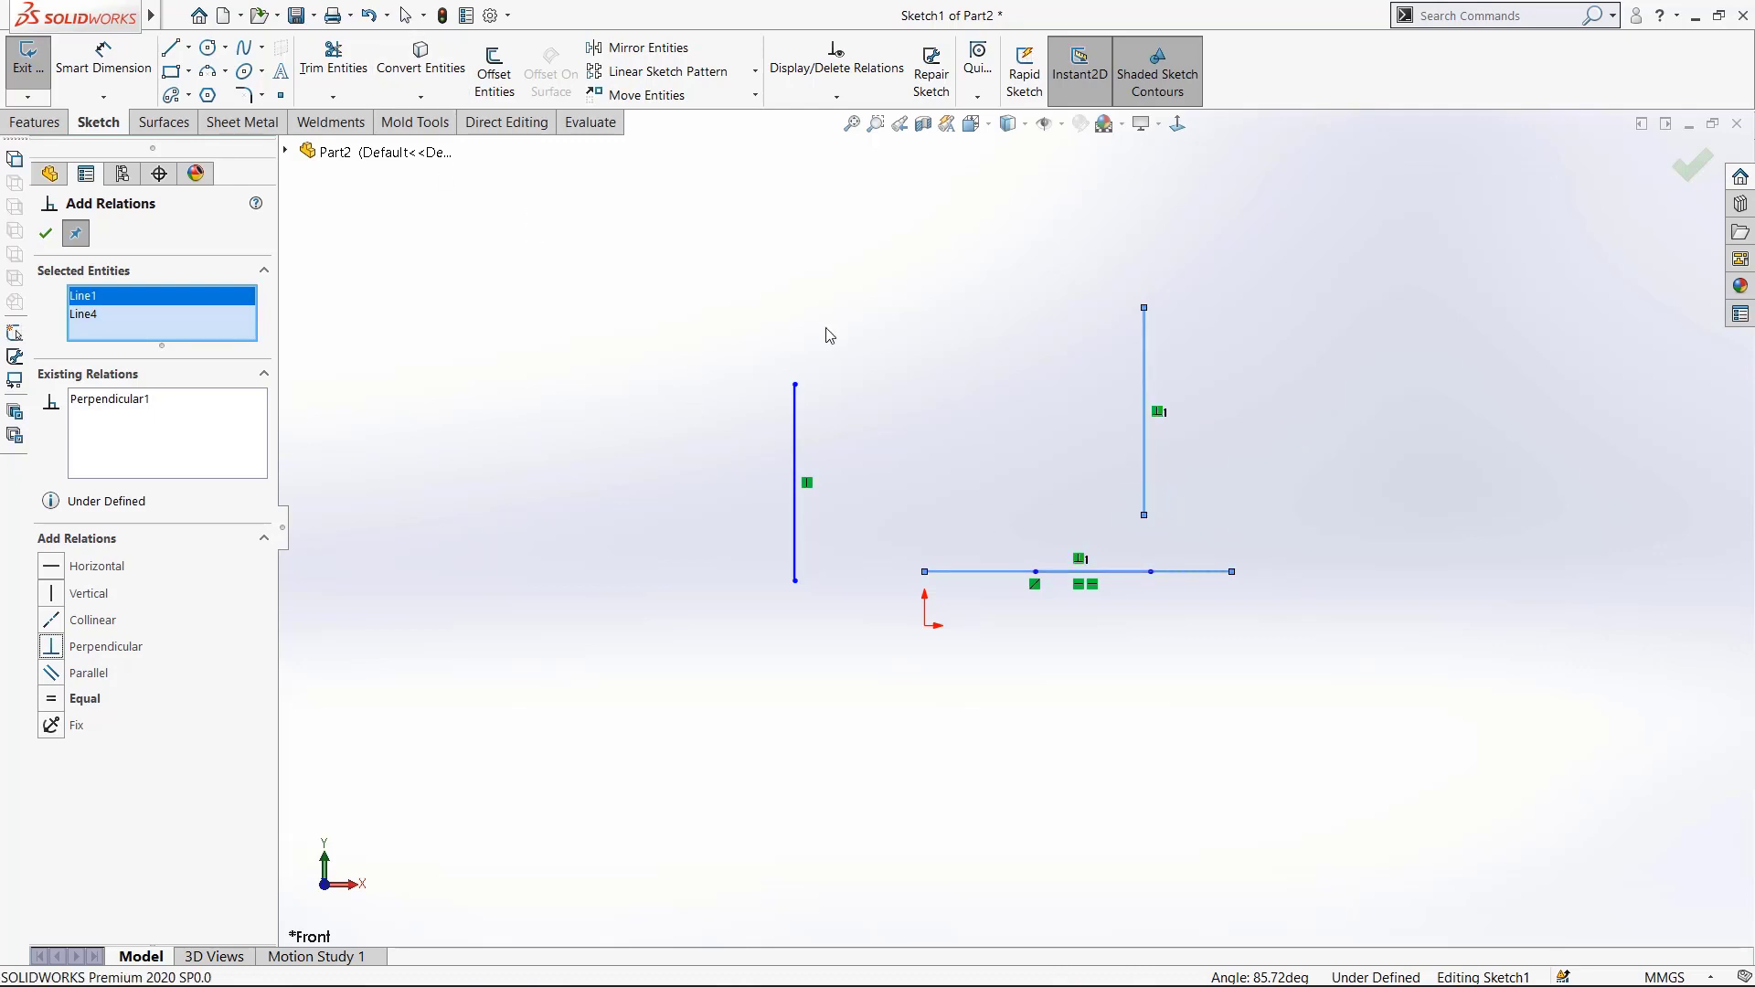
- Sketch a horizontal line about 87 mm long left of the vertical line, and a sloped line crossing it at about 64 degrees
right_click_drag(557, 467, 445, 462)
left_click_drag(436, 491, 677, 491)
key("Escape")
right_click_drag(651, 686, 596, 695)
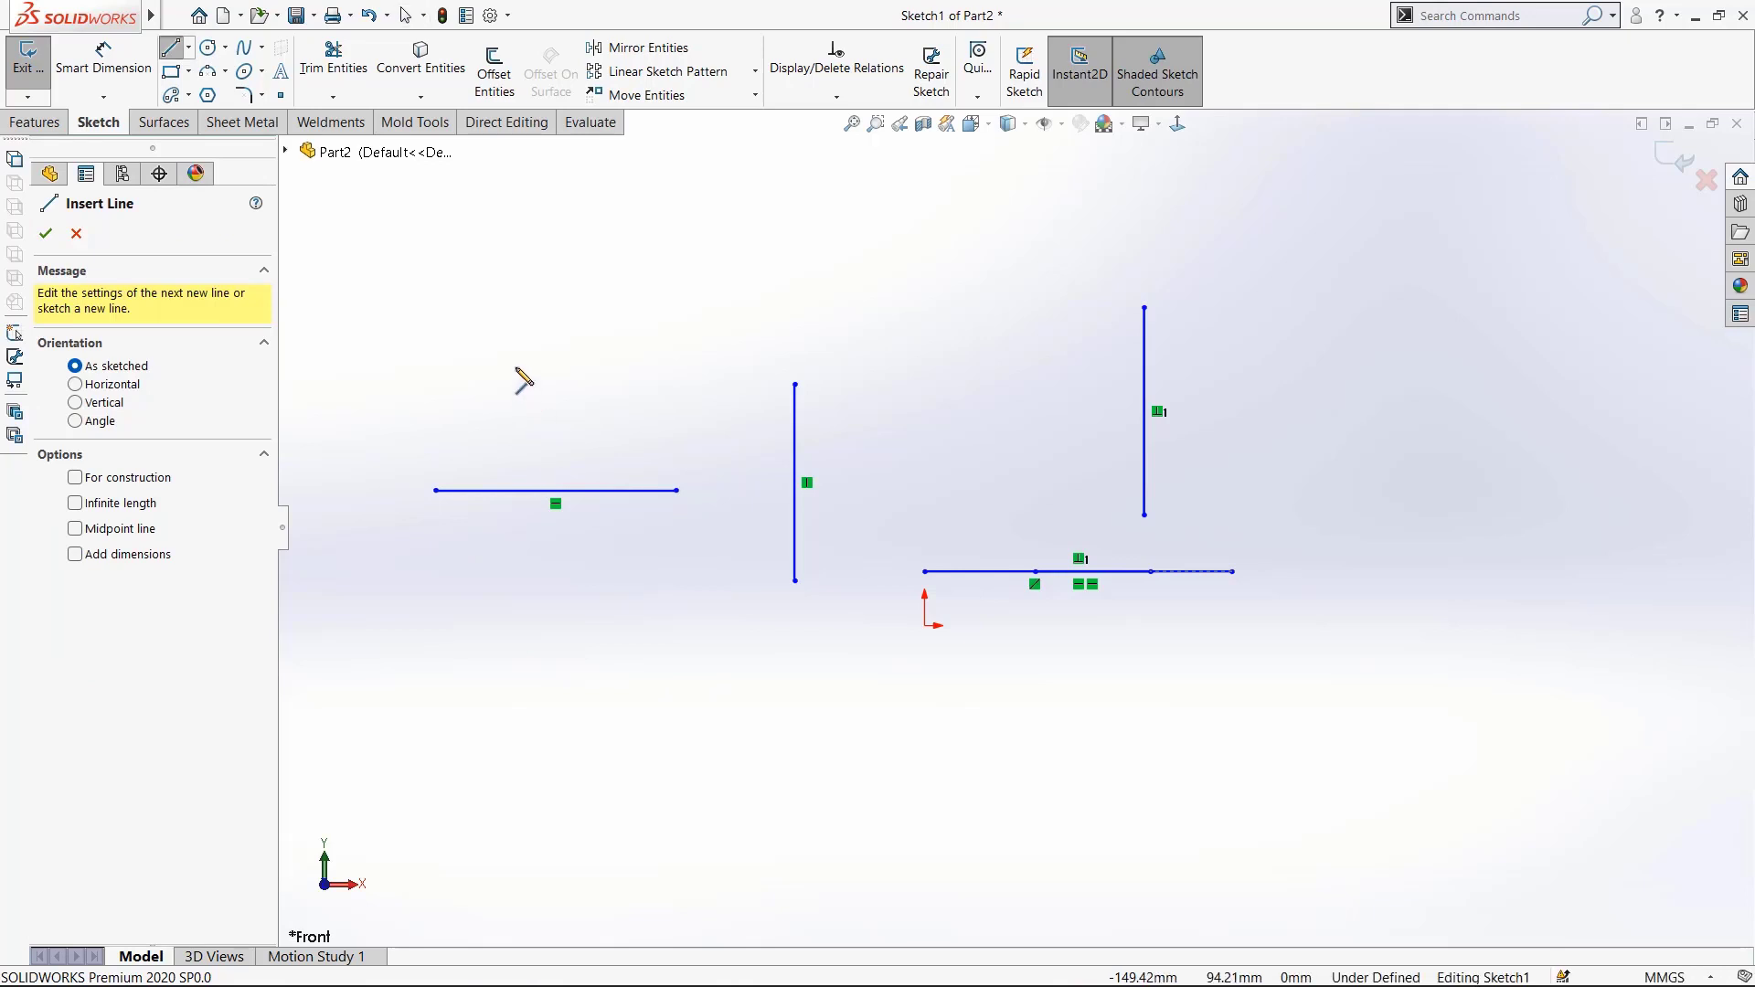
left_click(516, 370)
left_click(590, 516)
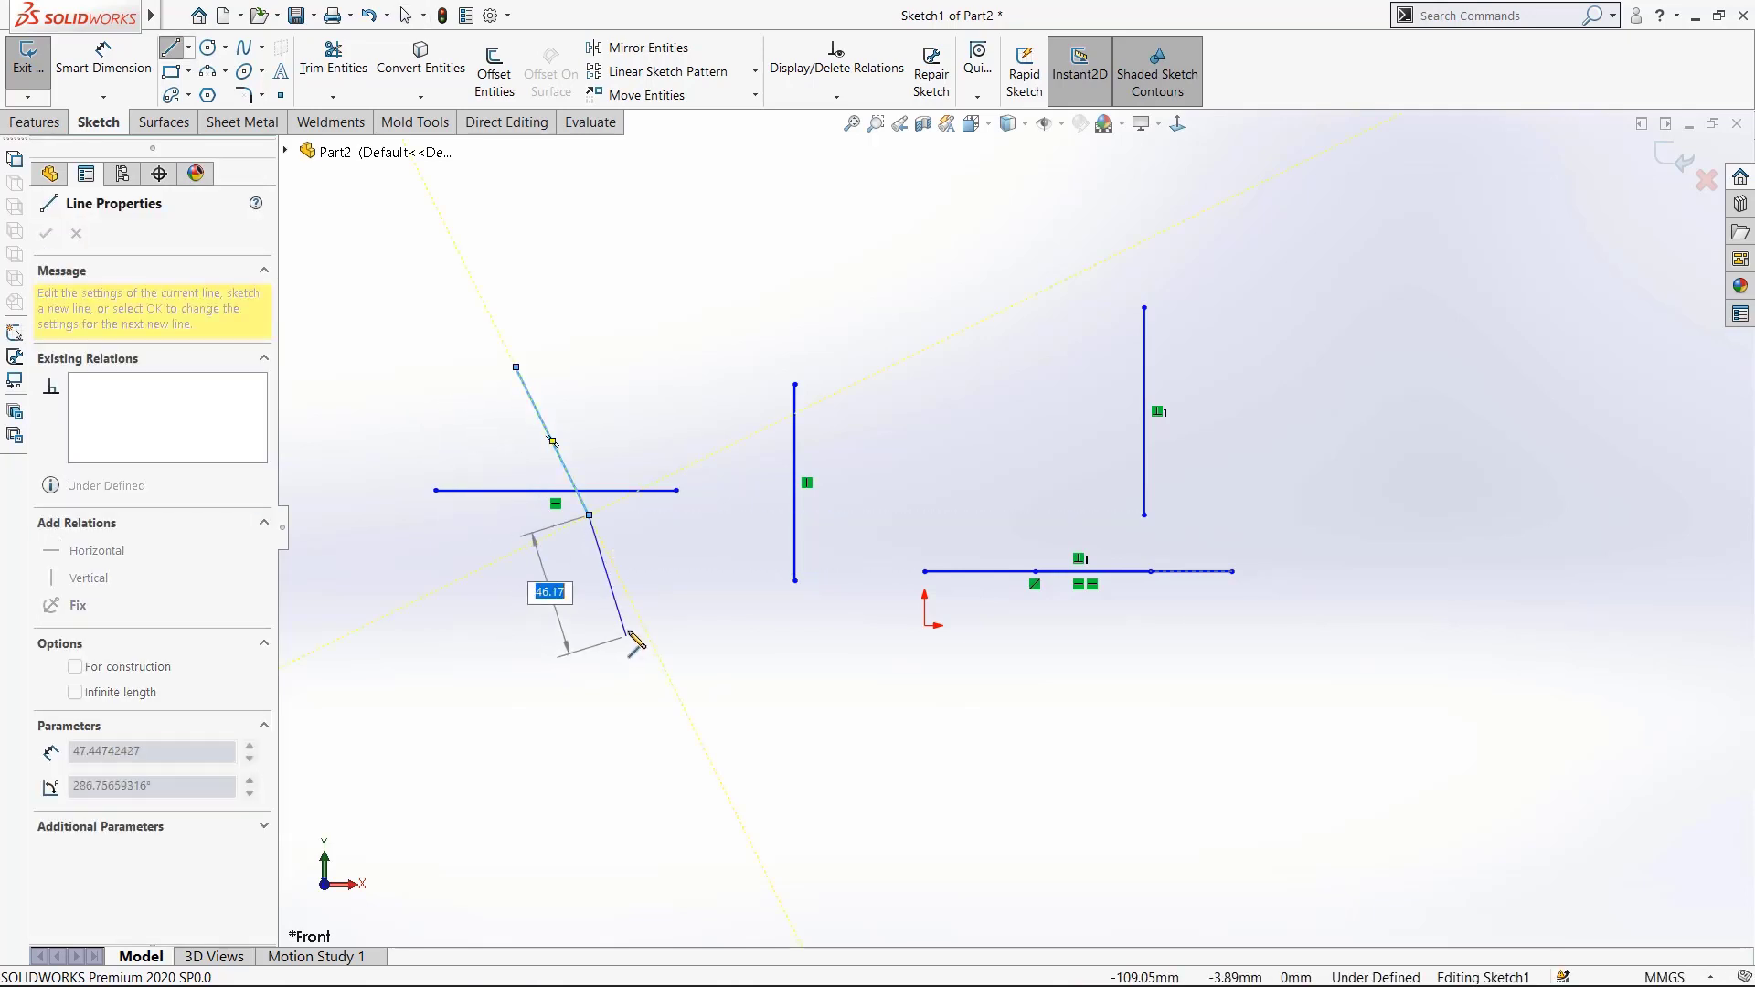
key("Escape")
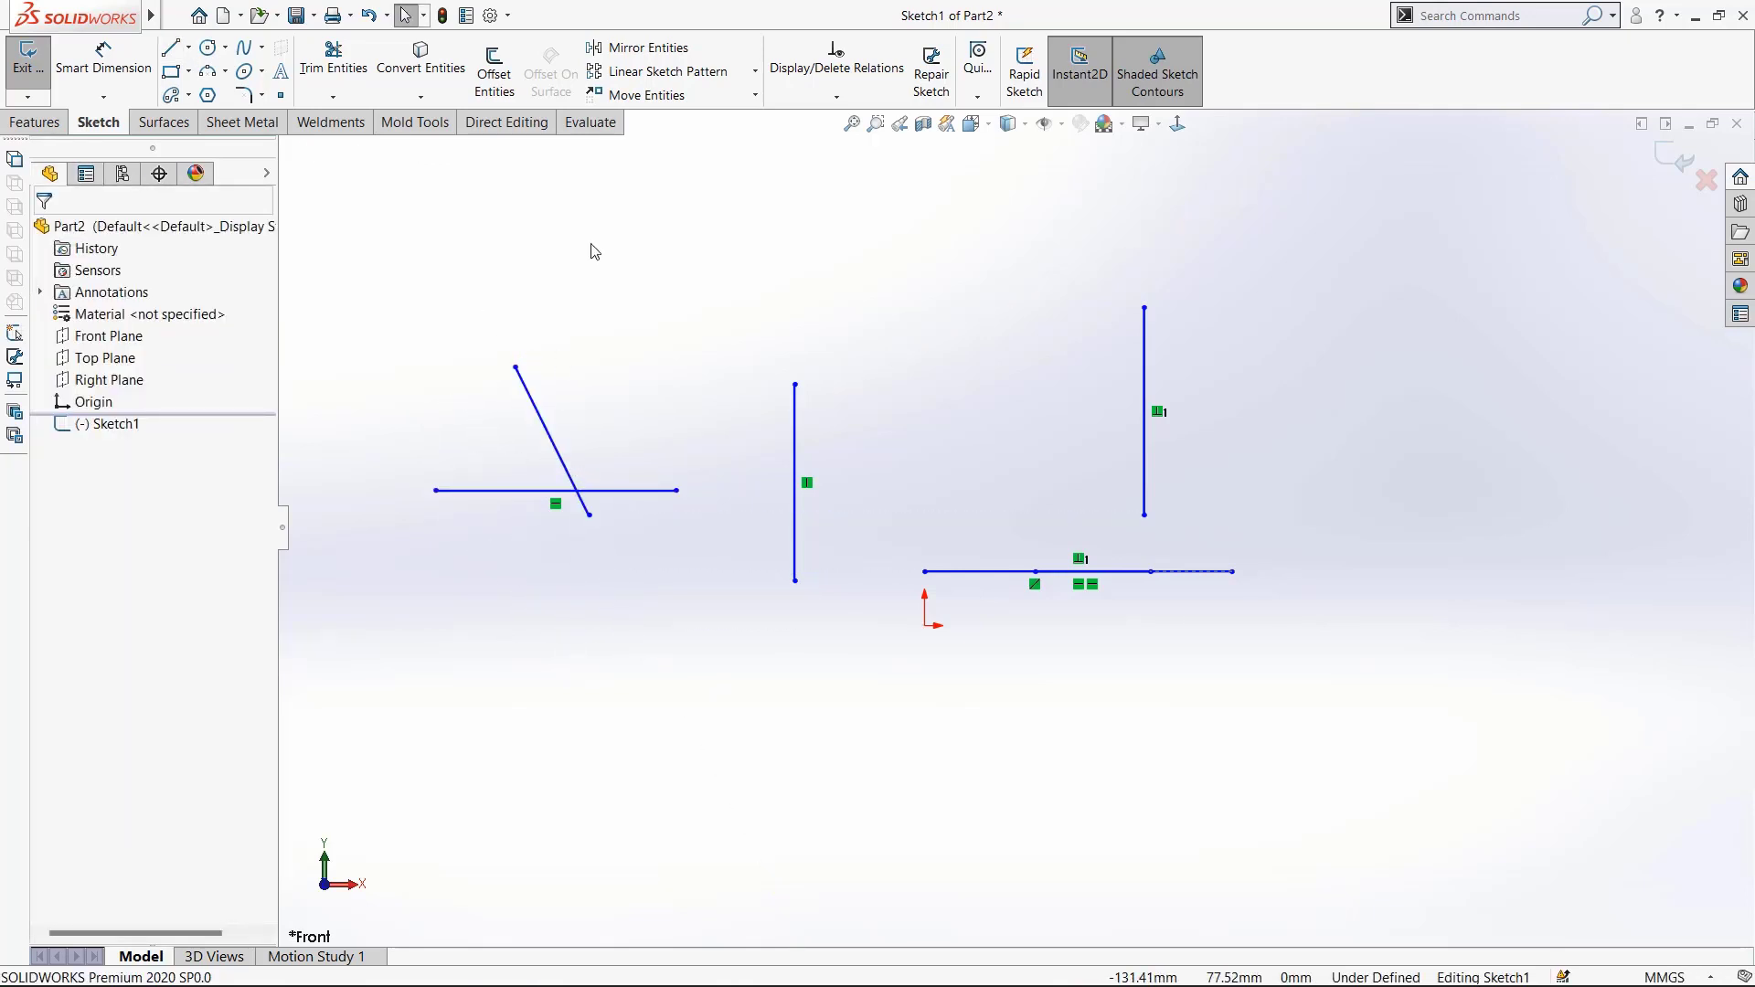
- Add a Perpendicular relation between the two crossing lines
left_click(831, 99)
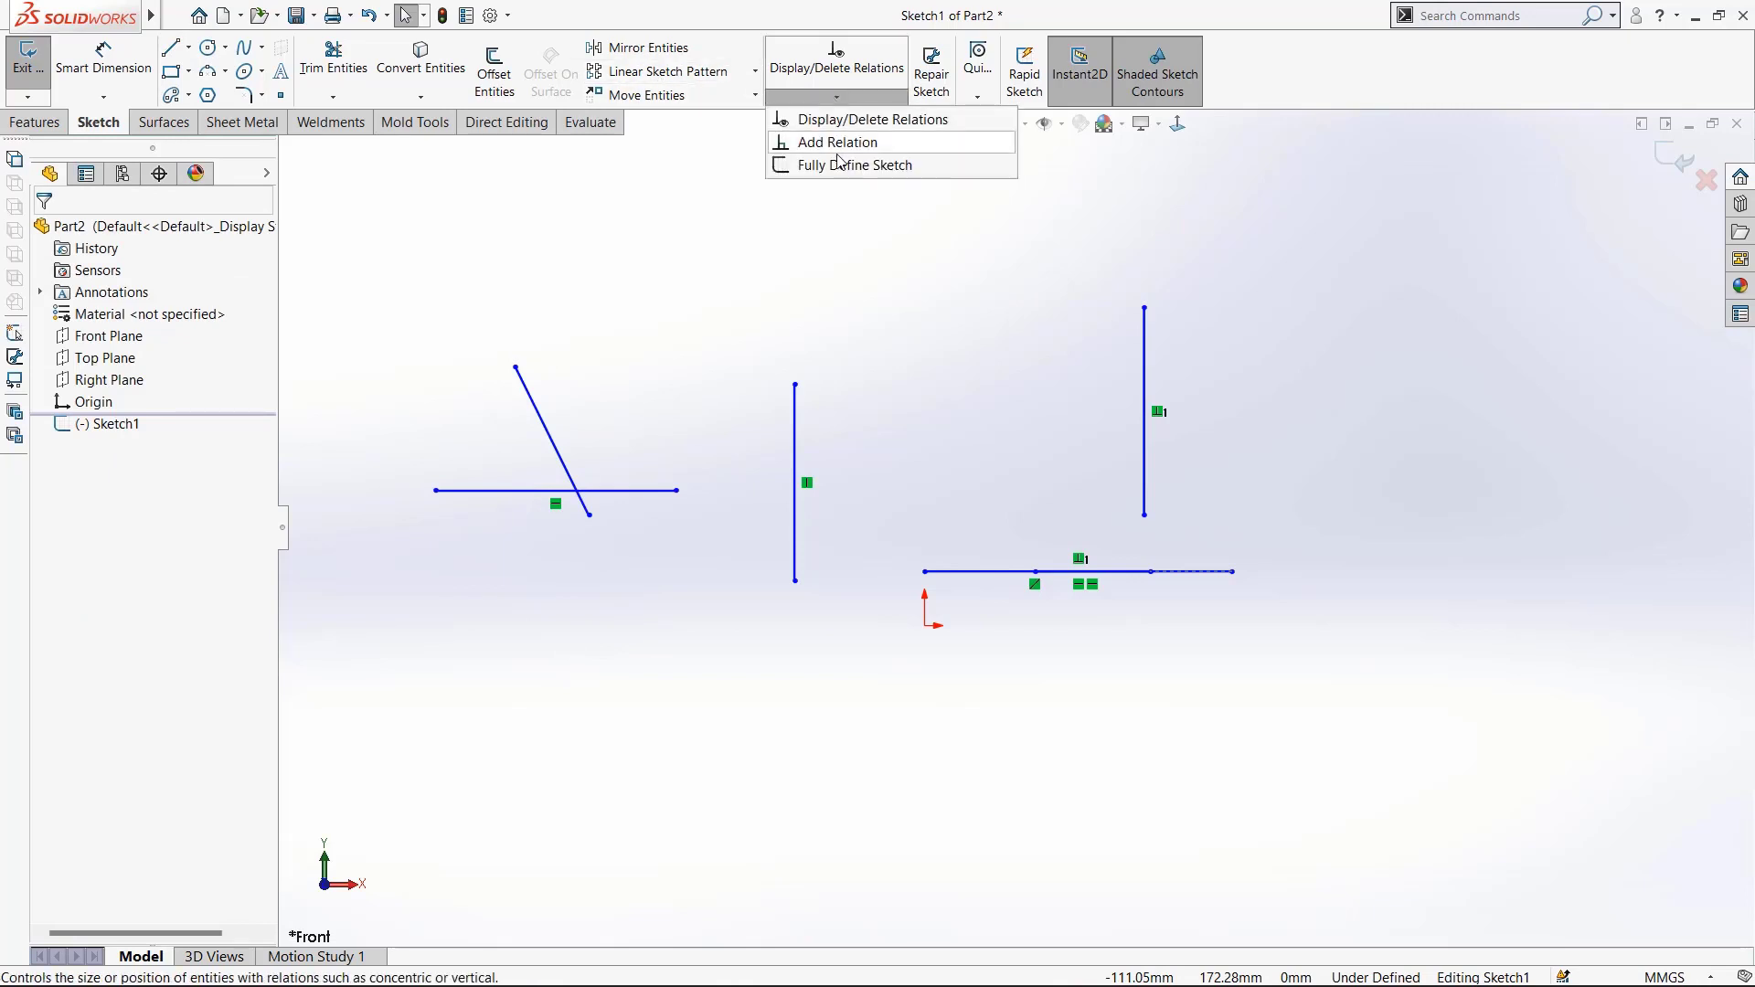
left_click(836, 143)
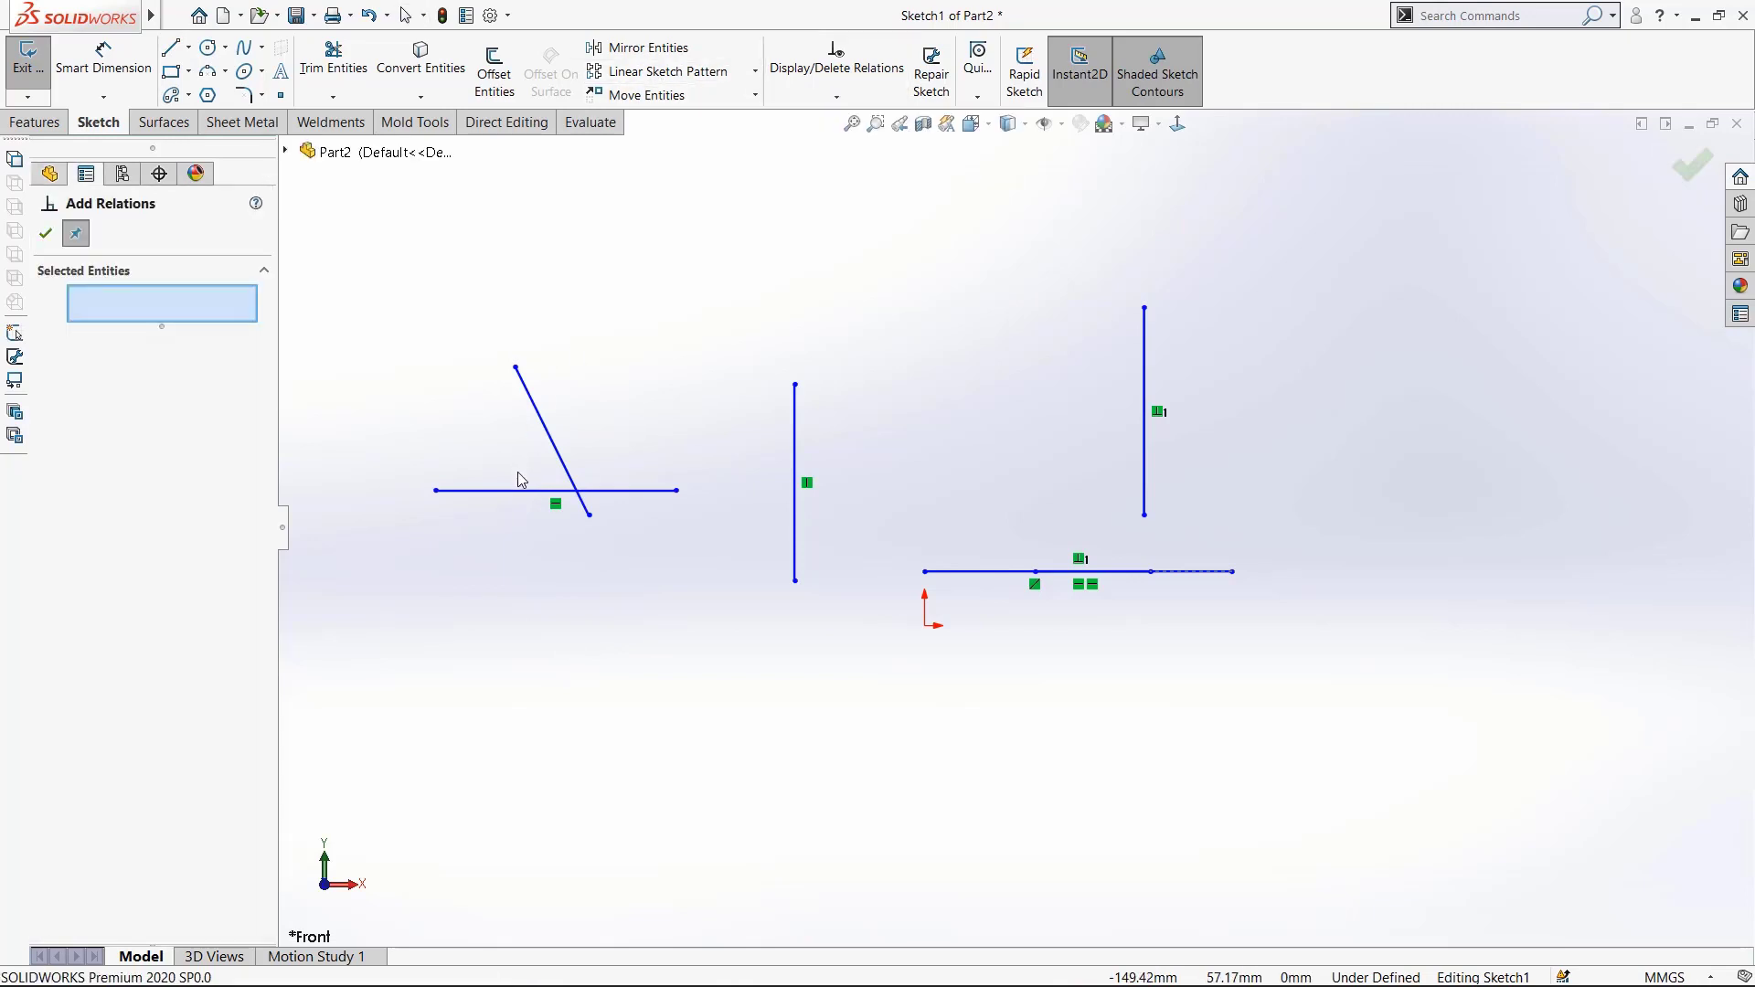
left_click(548, 431)
left_click(494, 495)
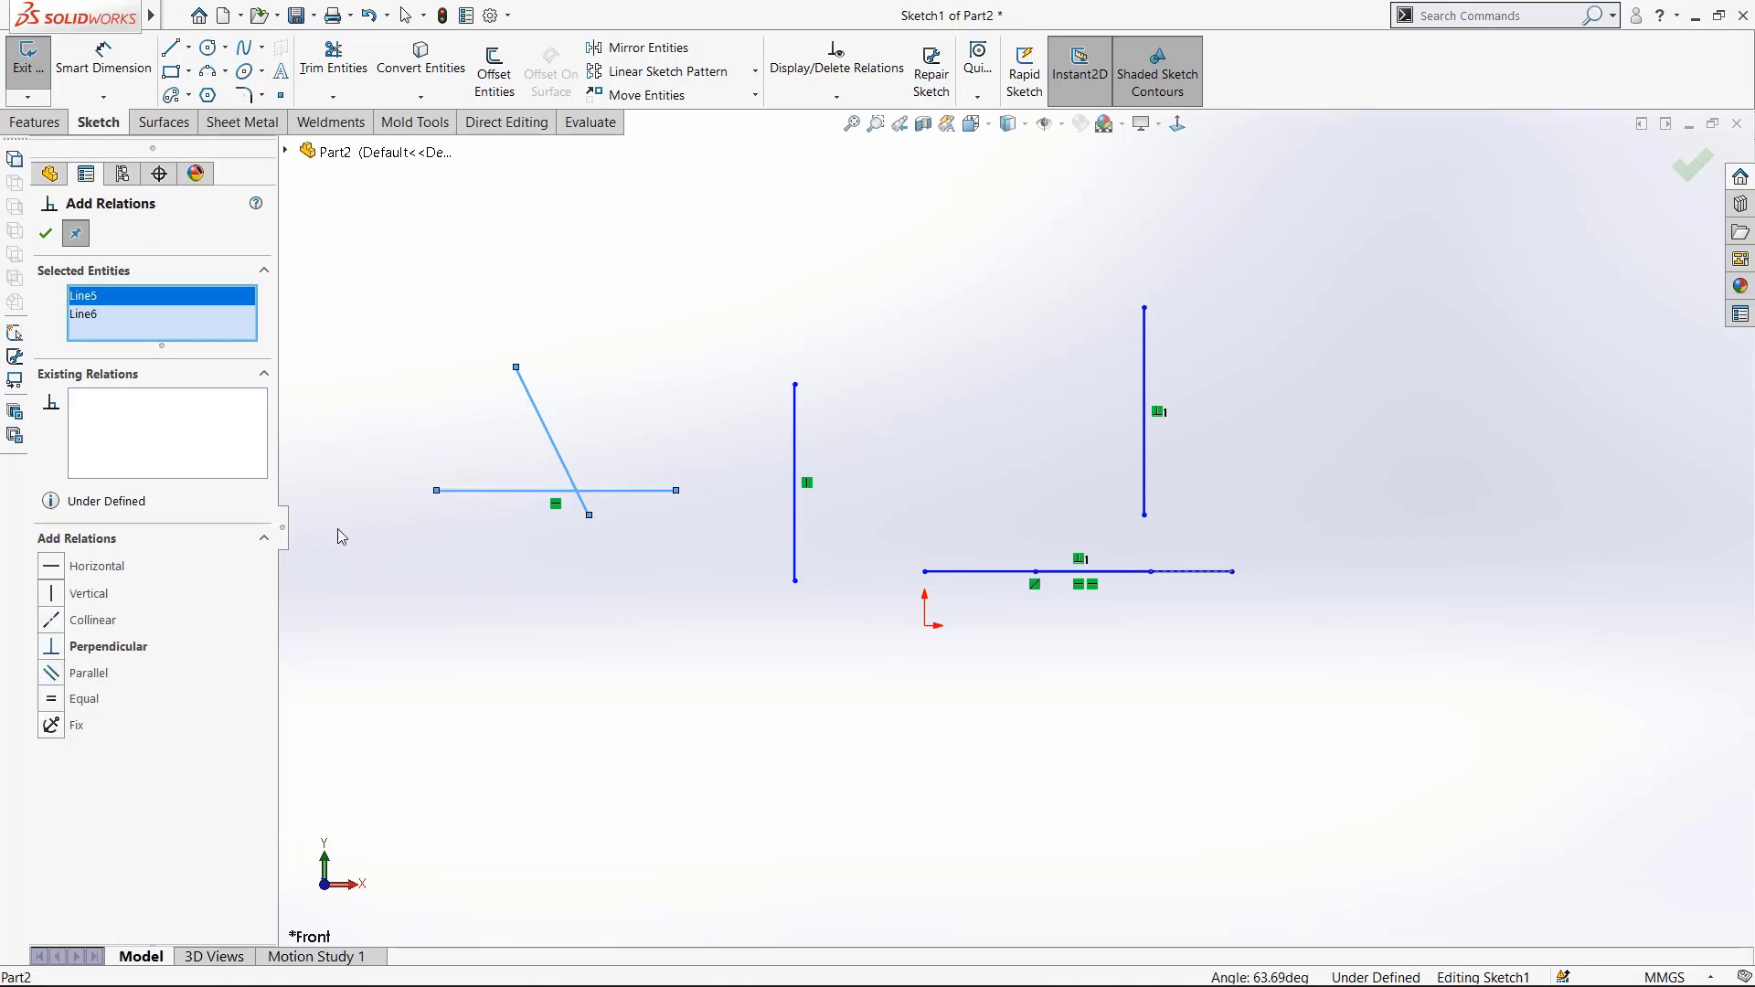
left_click(82, 647)
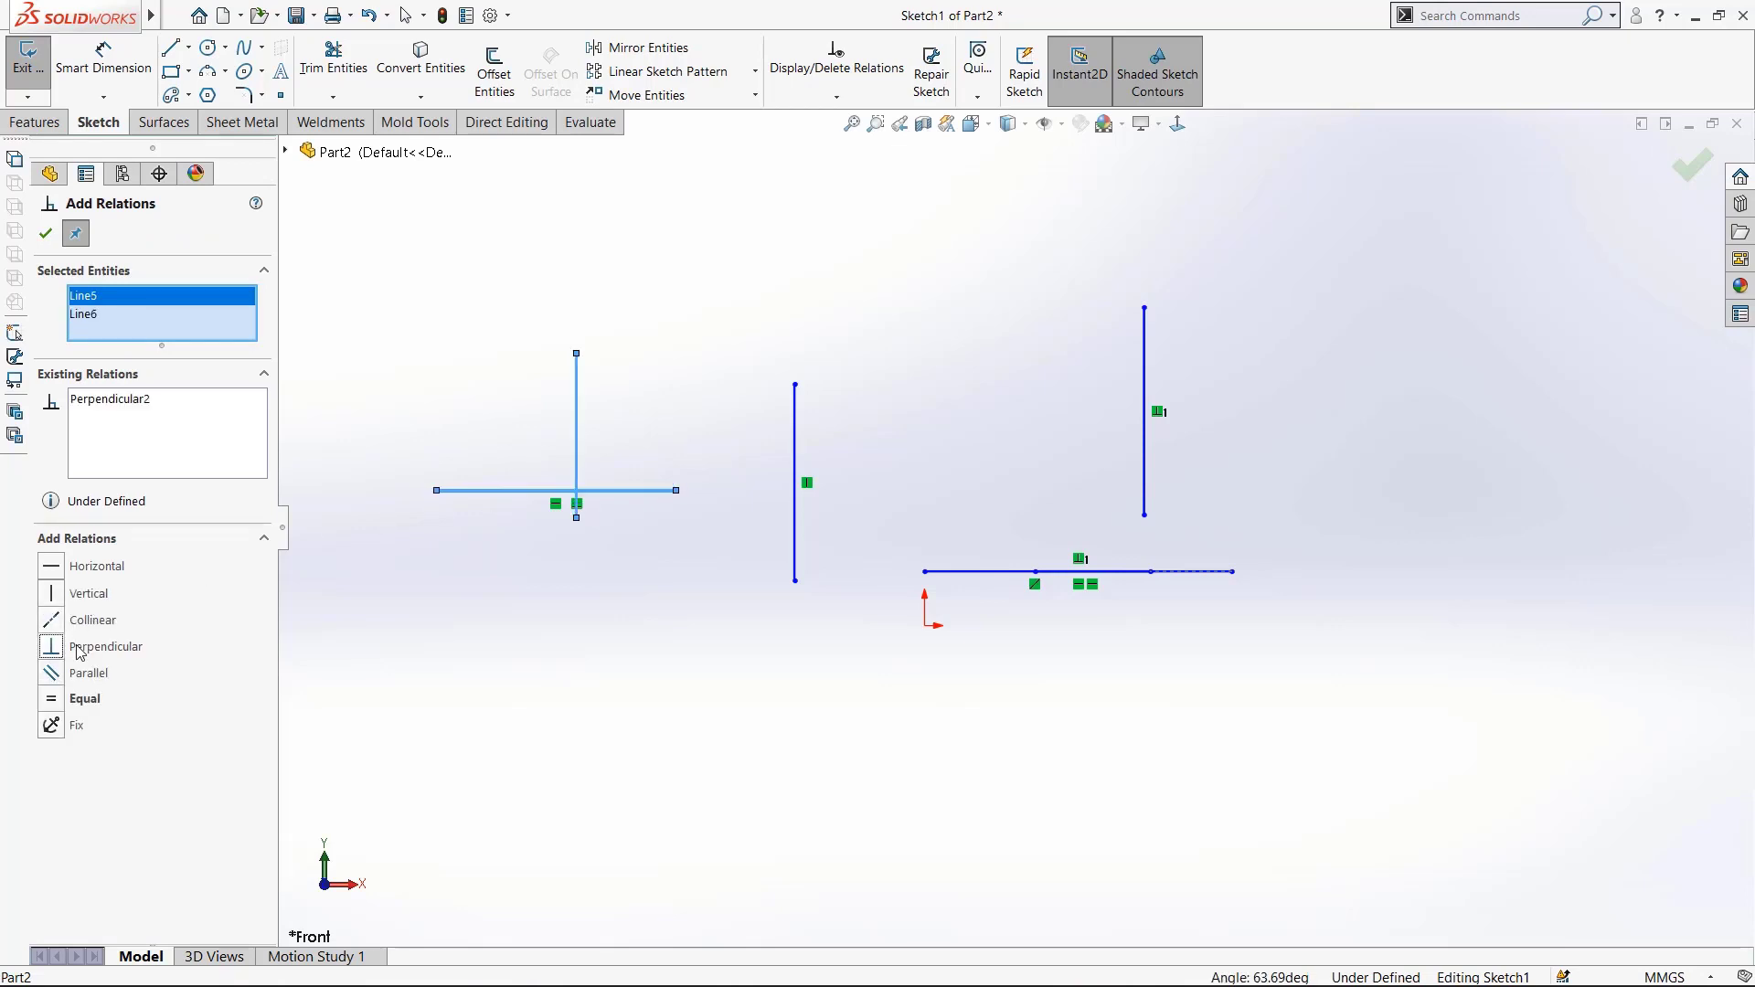
left_click(45, 233)
- Try to dimension the angle between the two perpendicular crossing lines
scroll(576, 457, "down", 5)
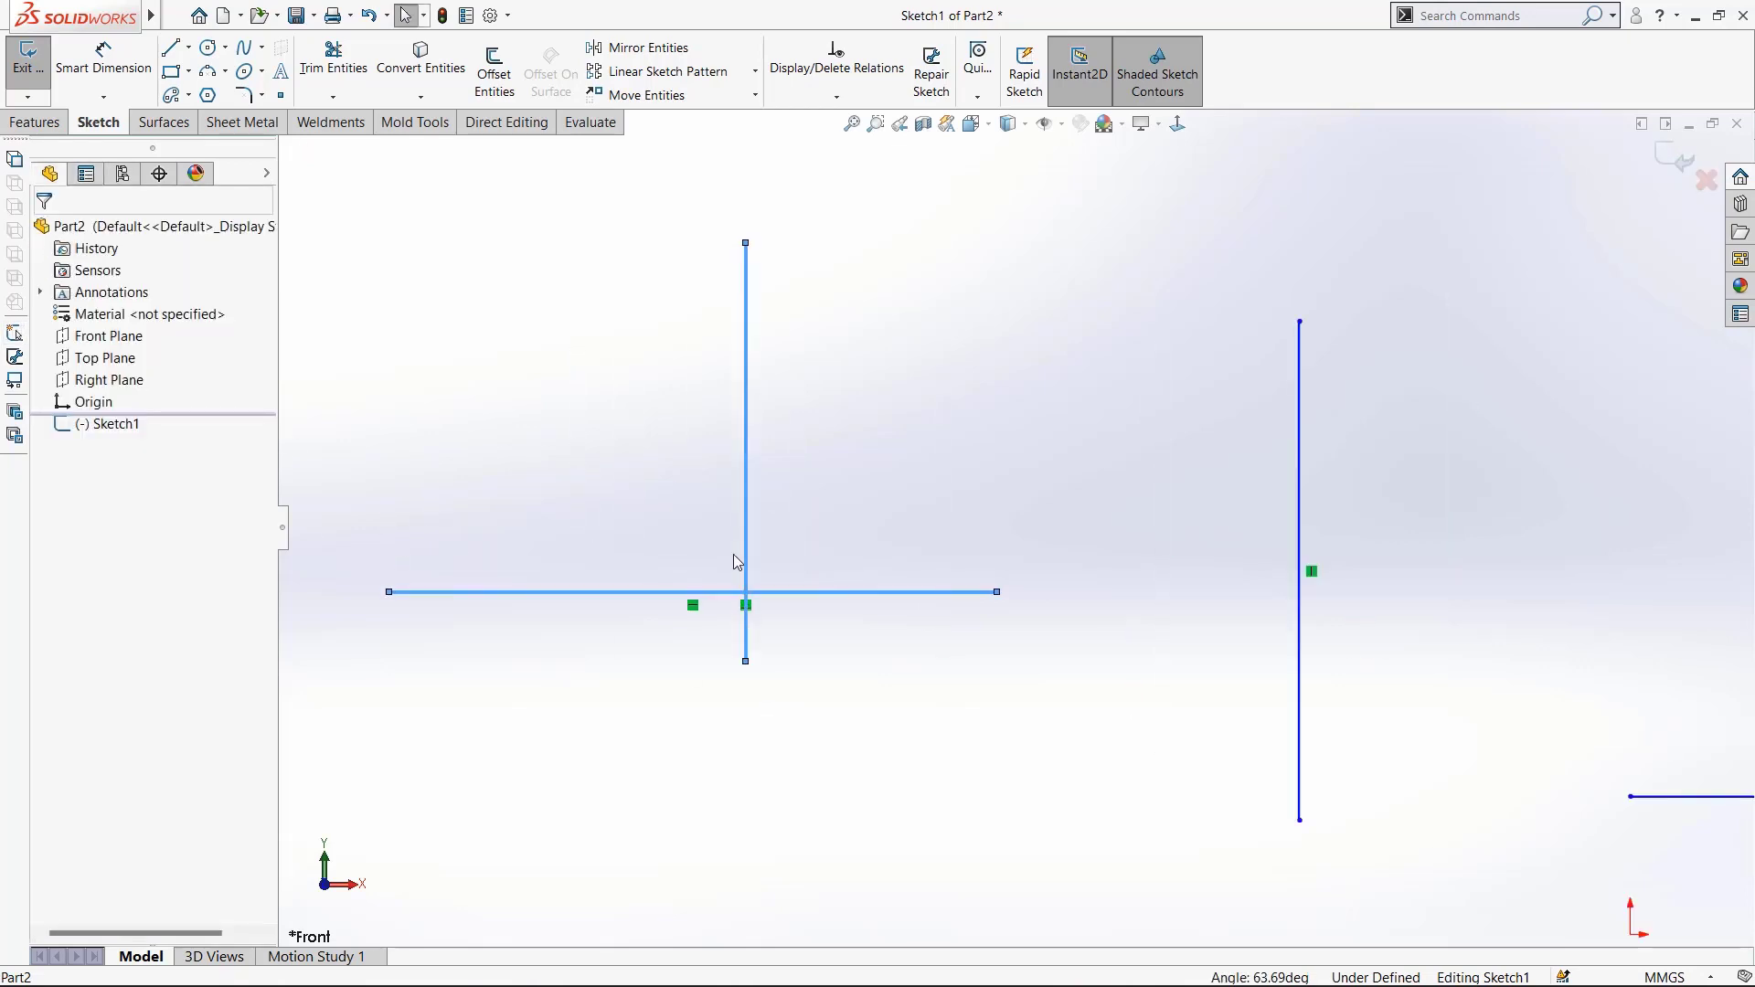
left_click(784, 677)
scroll(788, 666, "up", 1)
right_click_drag(834, 733, 845, 583)
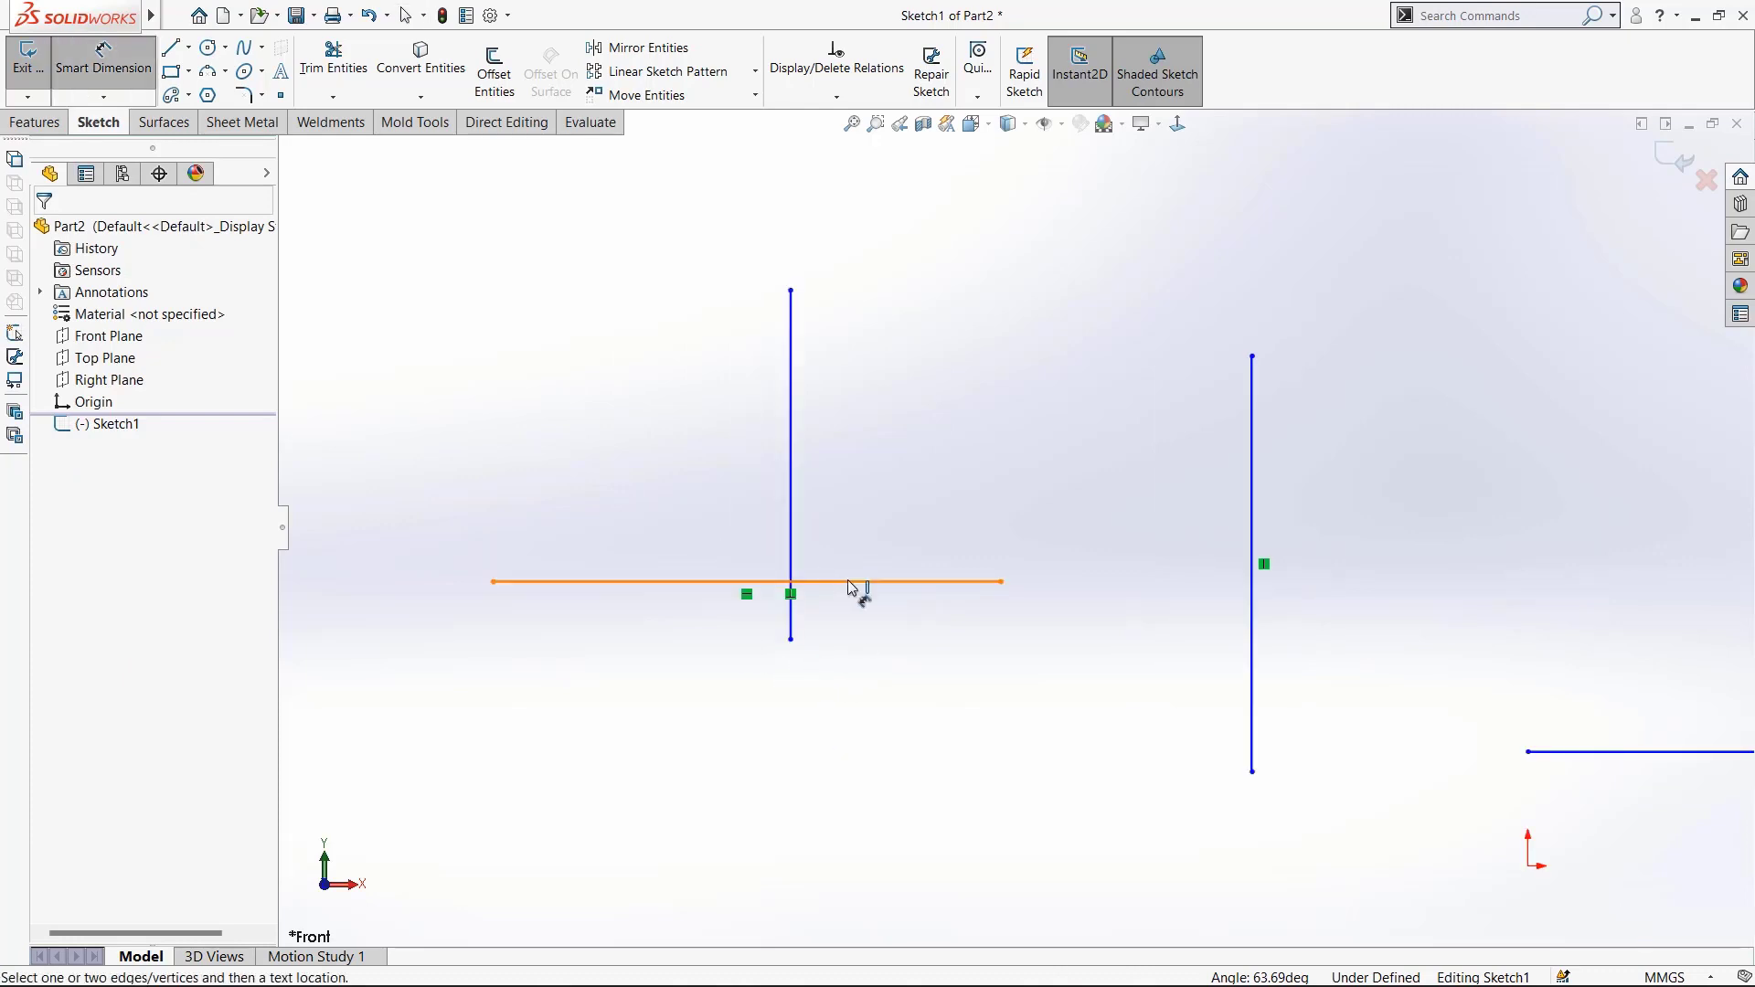
left_click(861, 582)
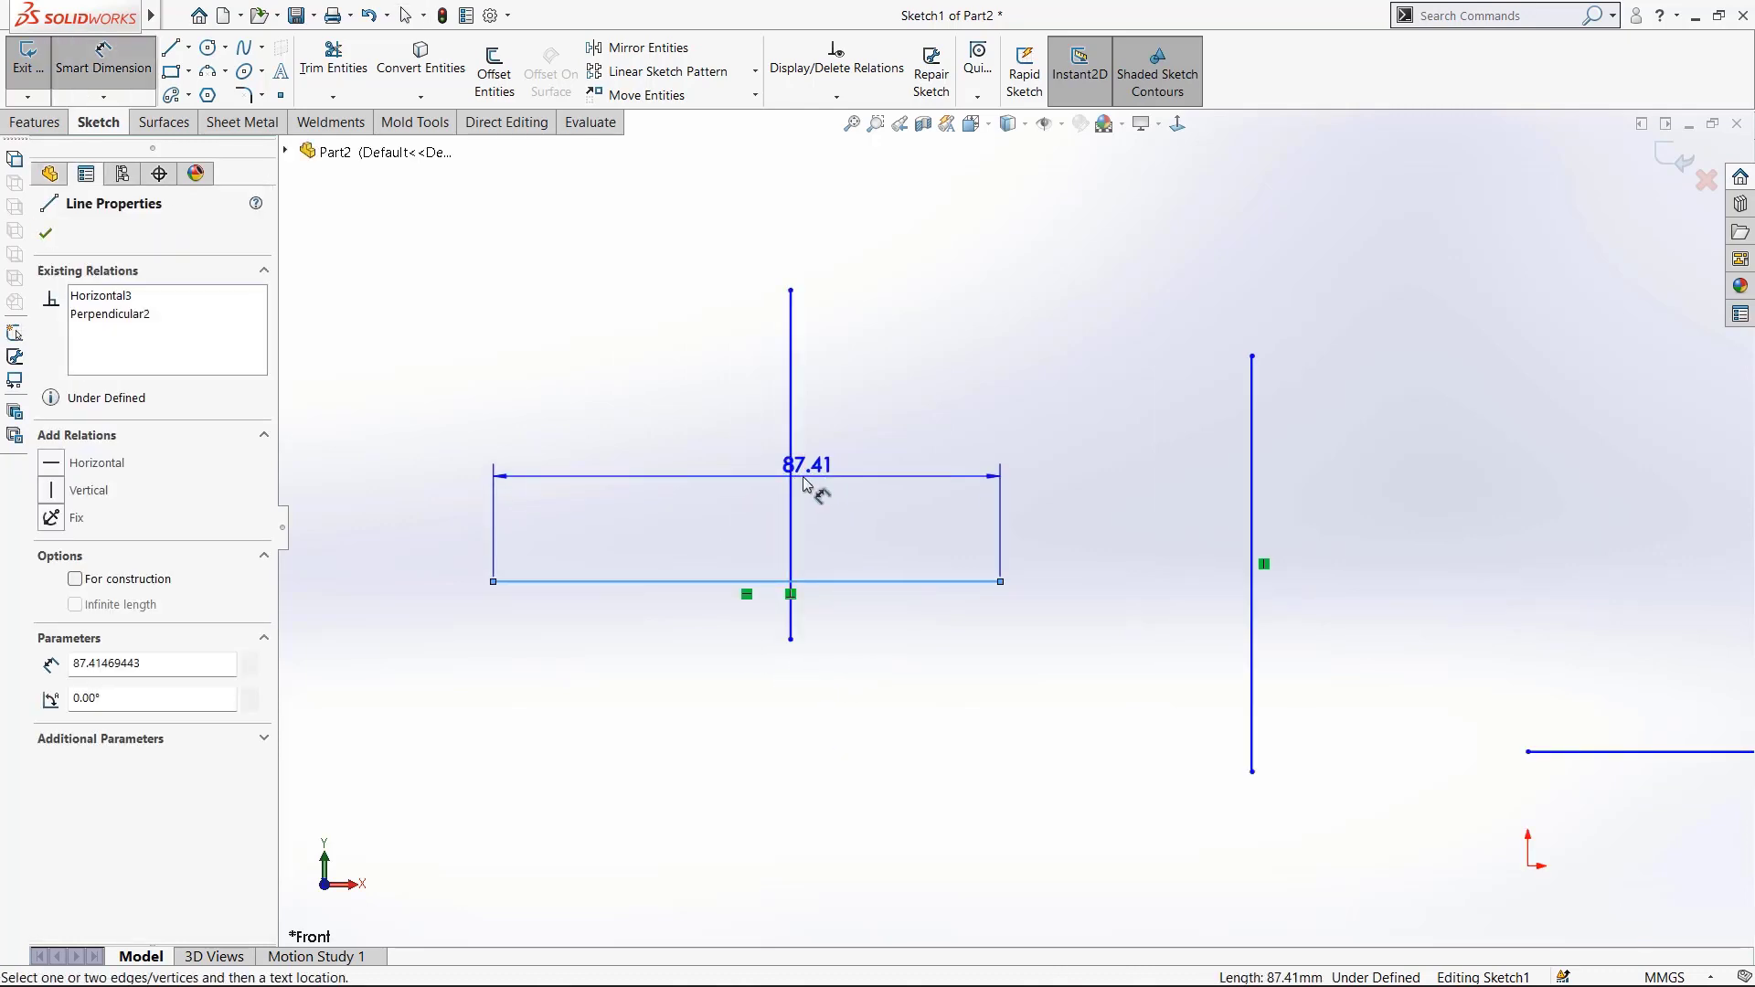
left_click(791, 480)
left_click(945, 453)
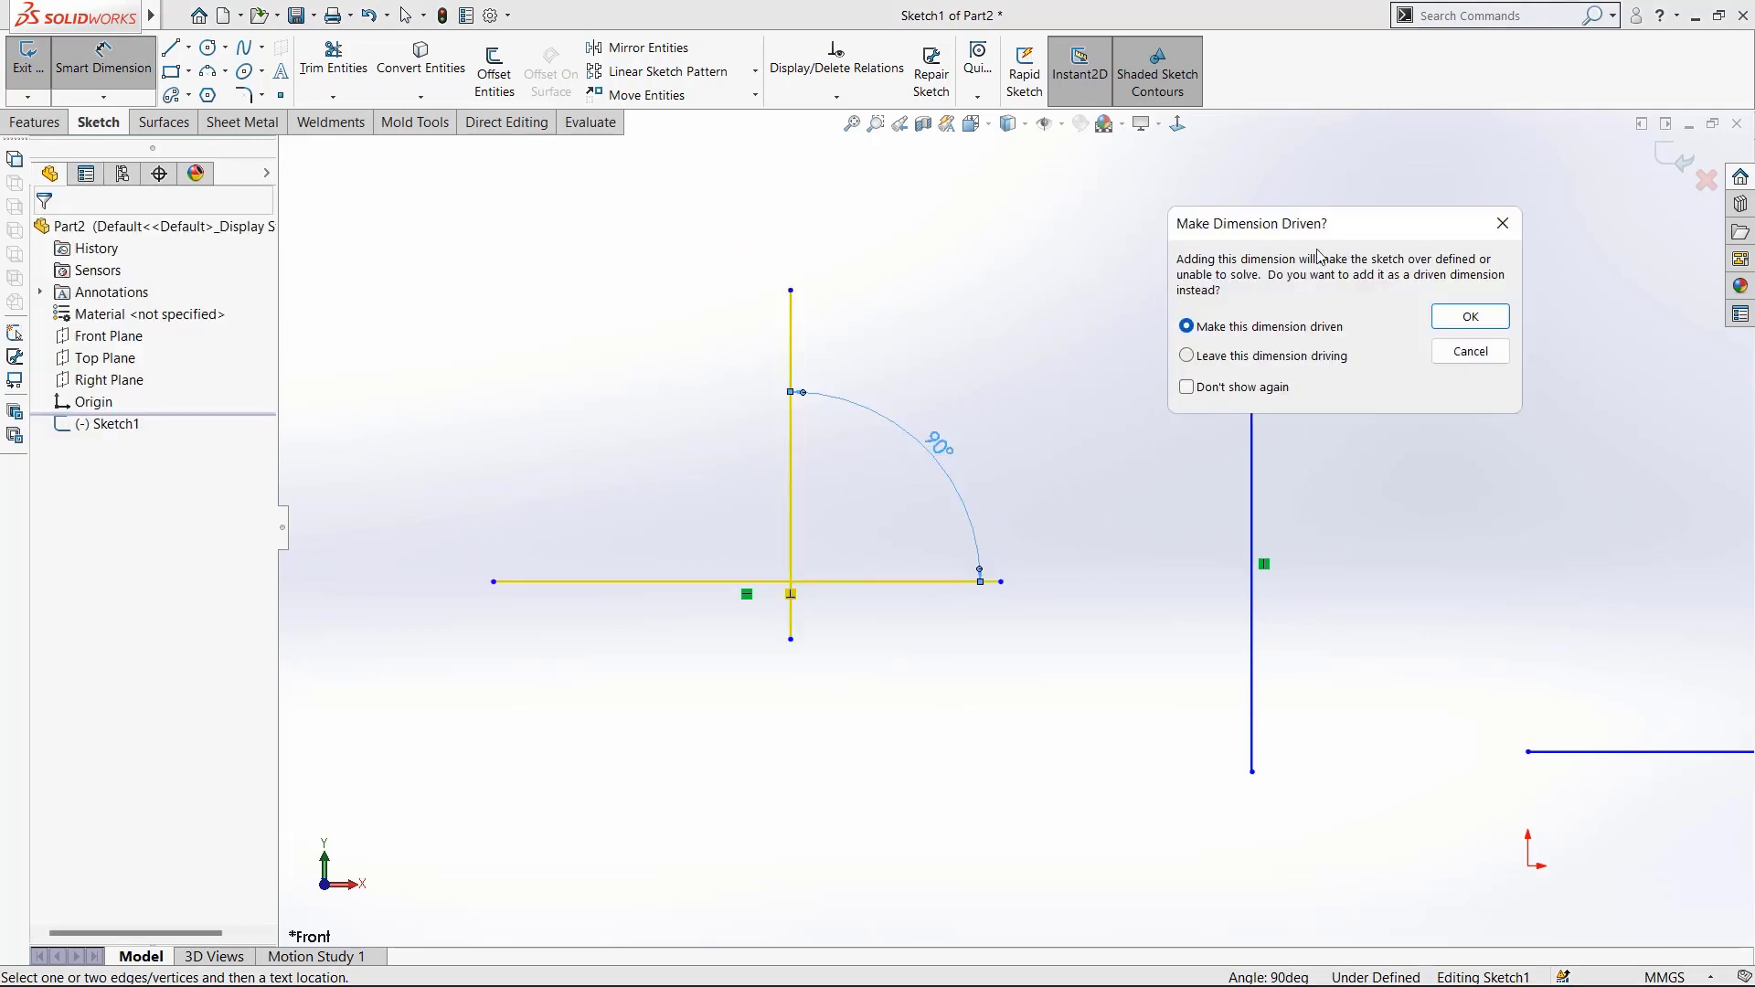
left_click(1505, 224)
- Sketch a sloped line about 49 mm long at about 11 degrees, crossing the vertical line above the horizontal one
scroll(1081, 699, "up", 8)
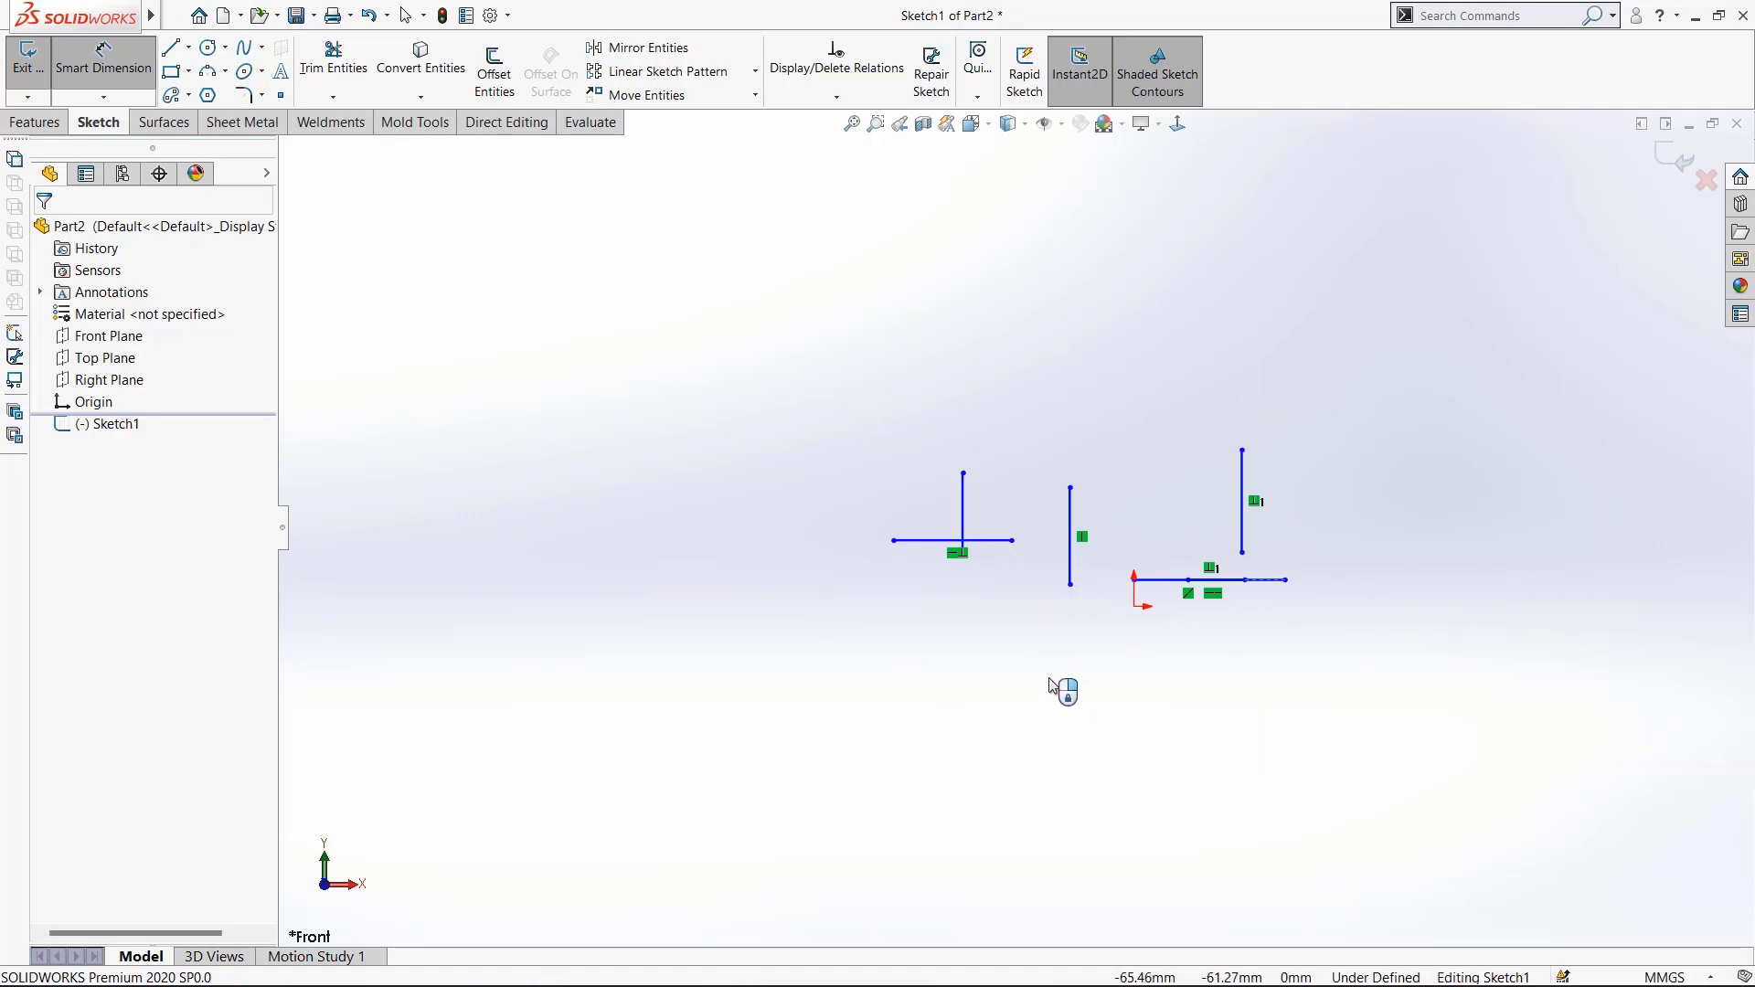
scroll(1050, 533, "up", 2)
scroll(1050, 532, "down", 5)
key("l")
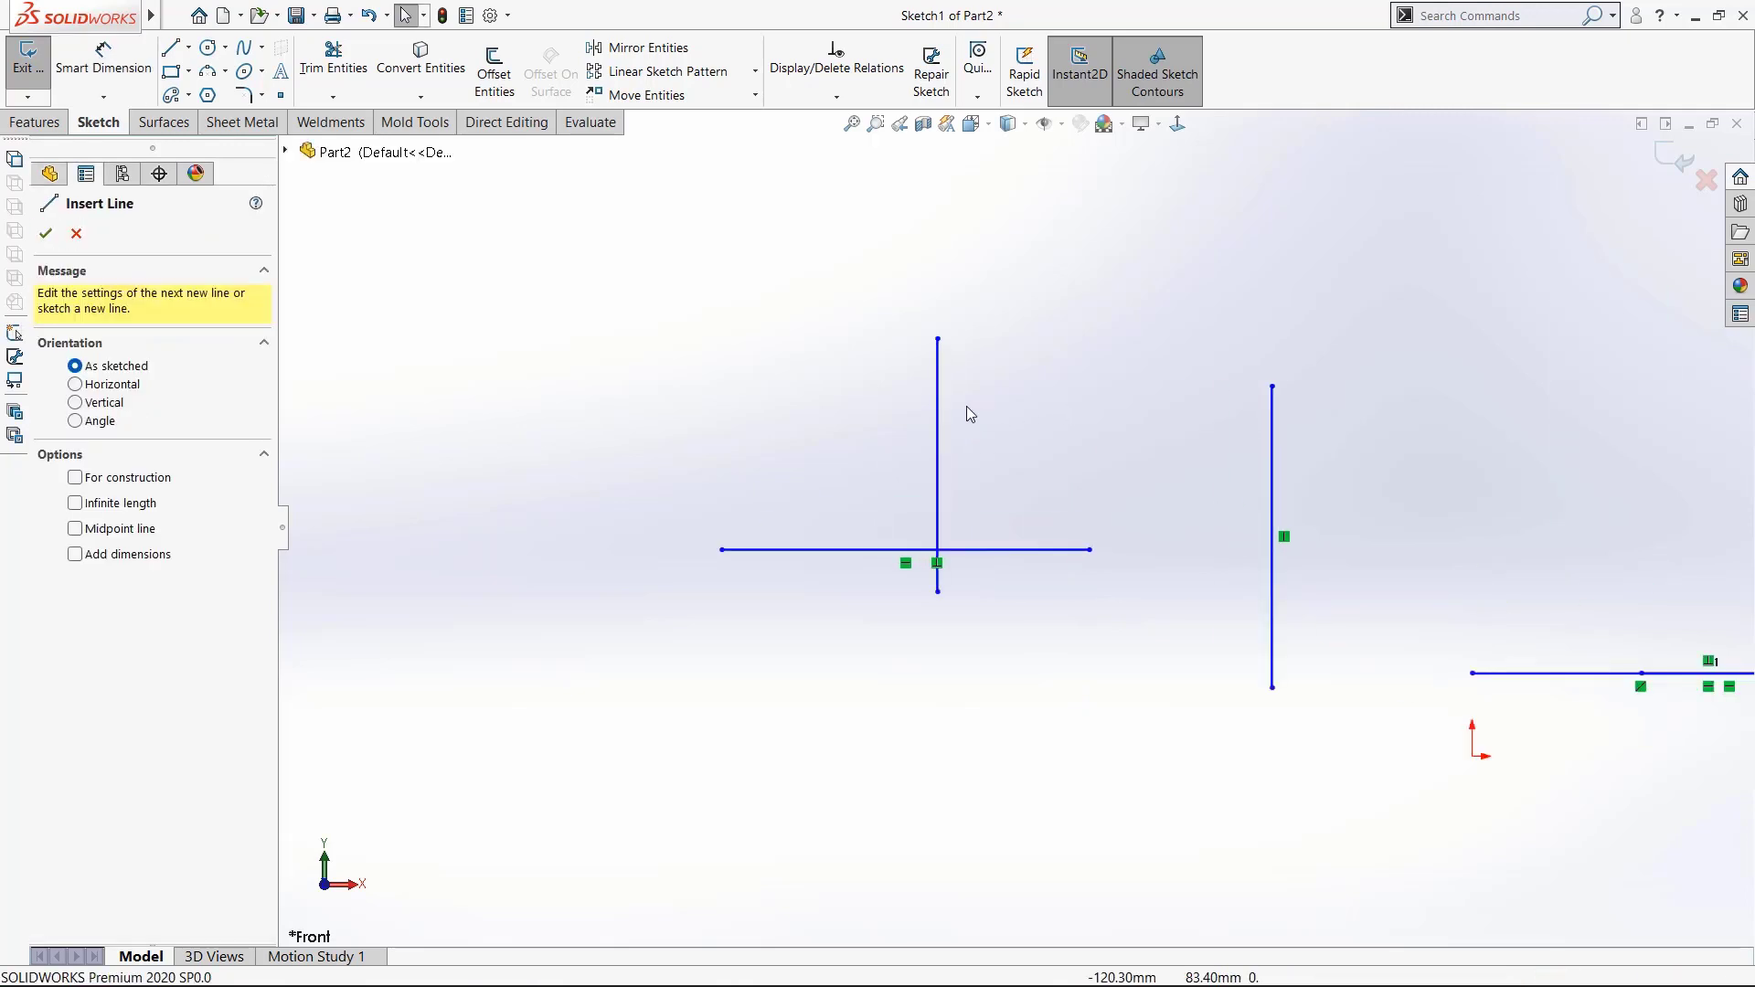
left_click(833, 511)
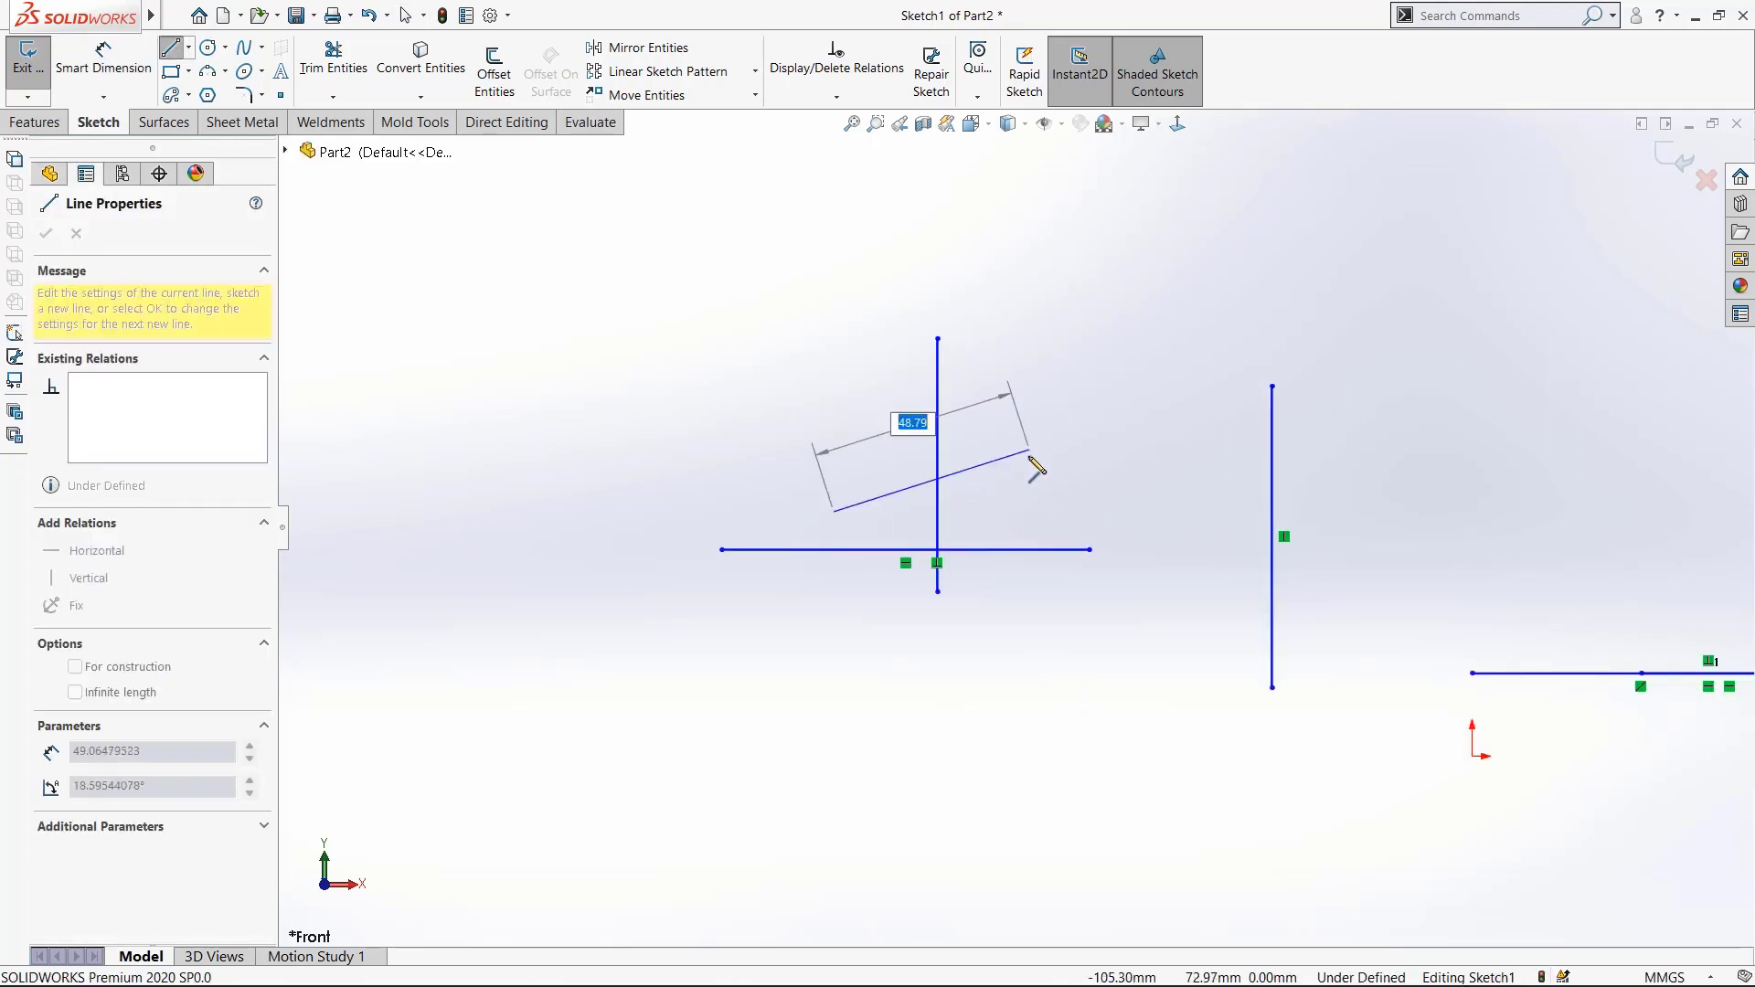
left_click(1035, 473)
key("Escape")
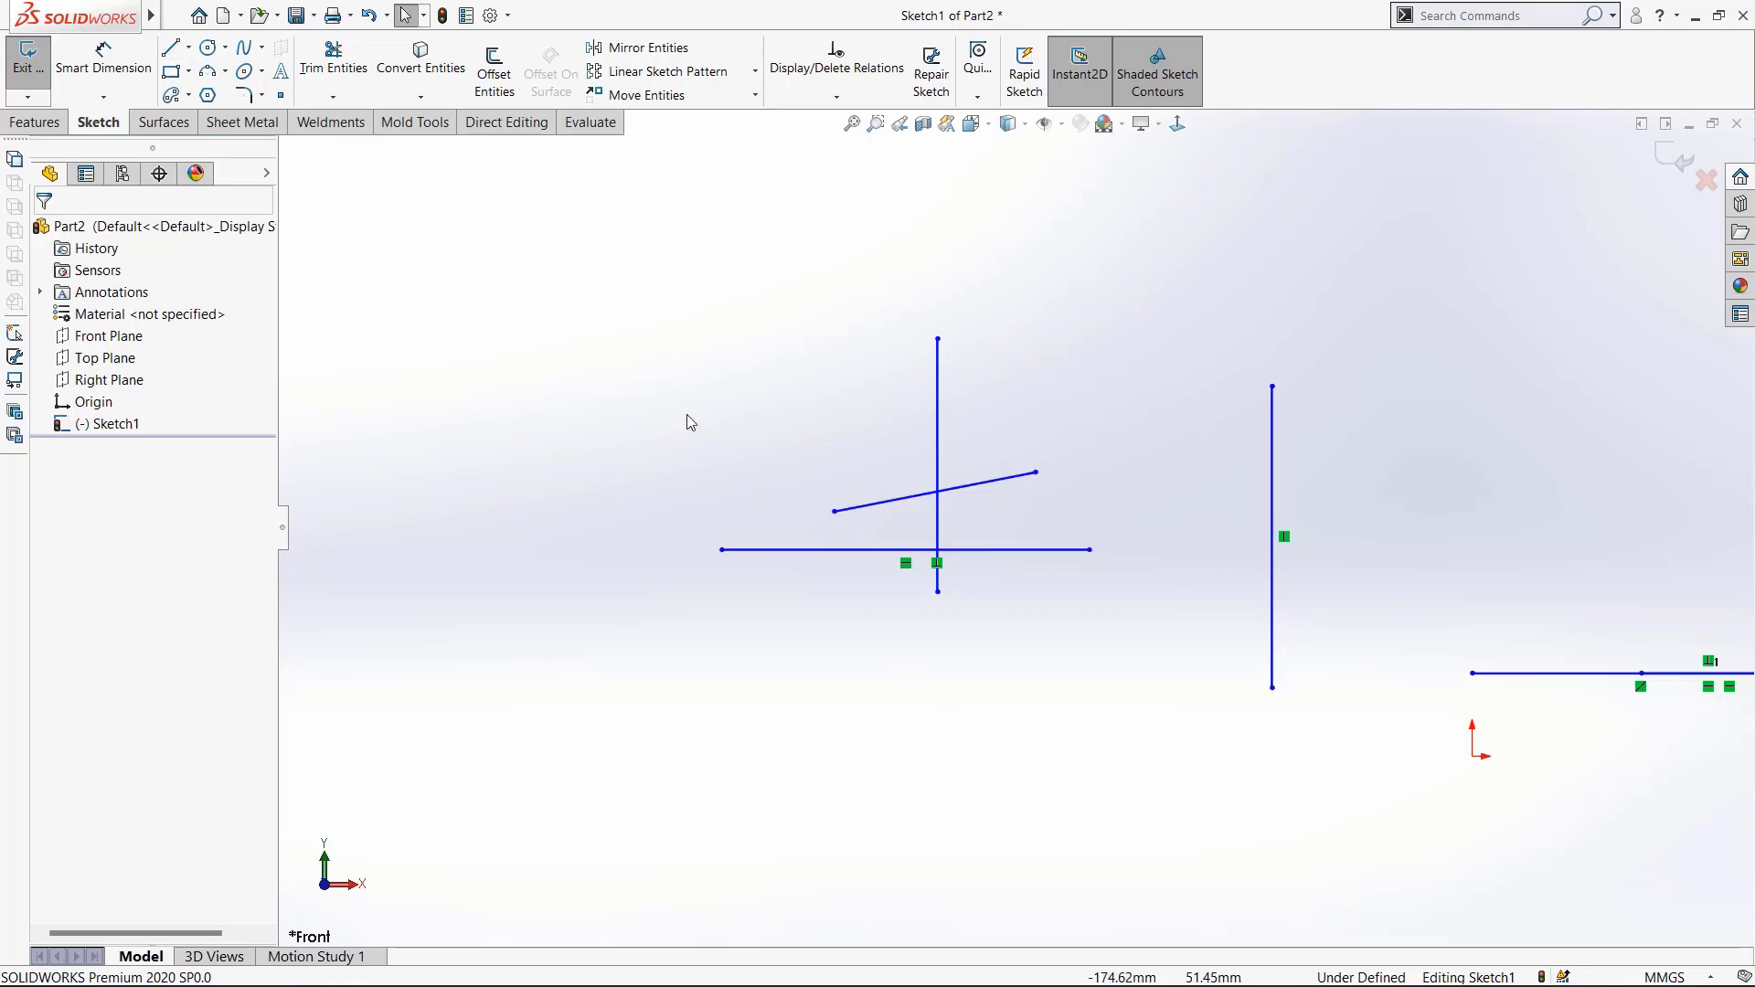
- Add a Parallel relation between the sloped line and the horizontal line below it
left_click(811, 99)
left_click(828, 142)
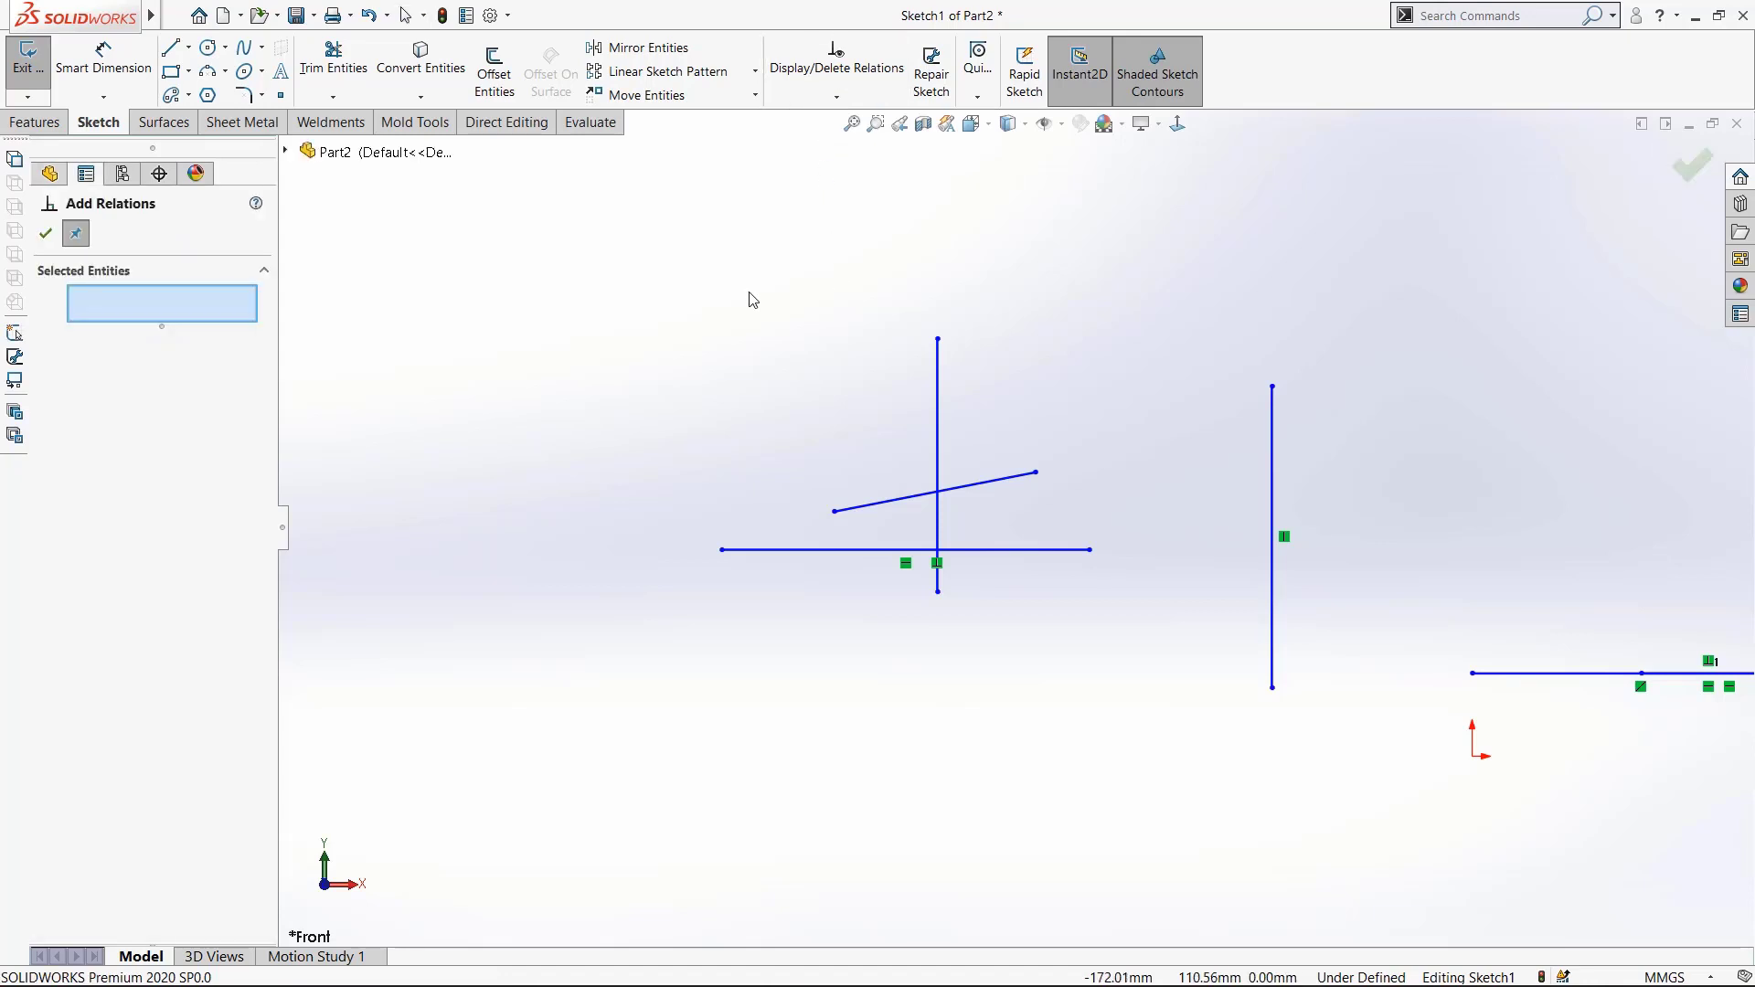
left_click(956, 488)
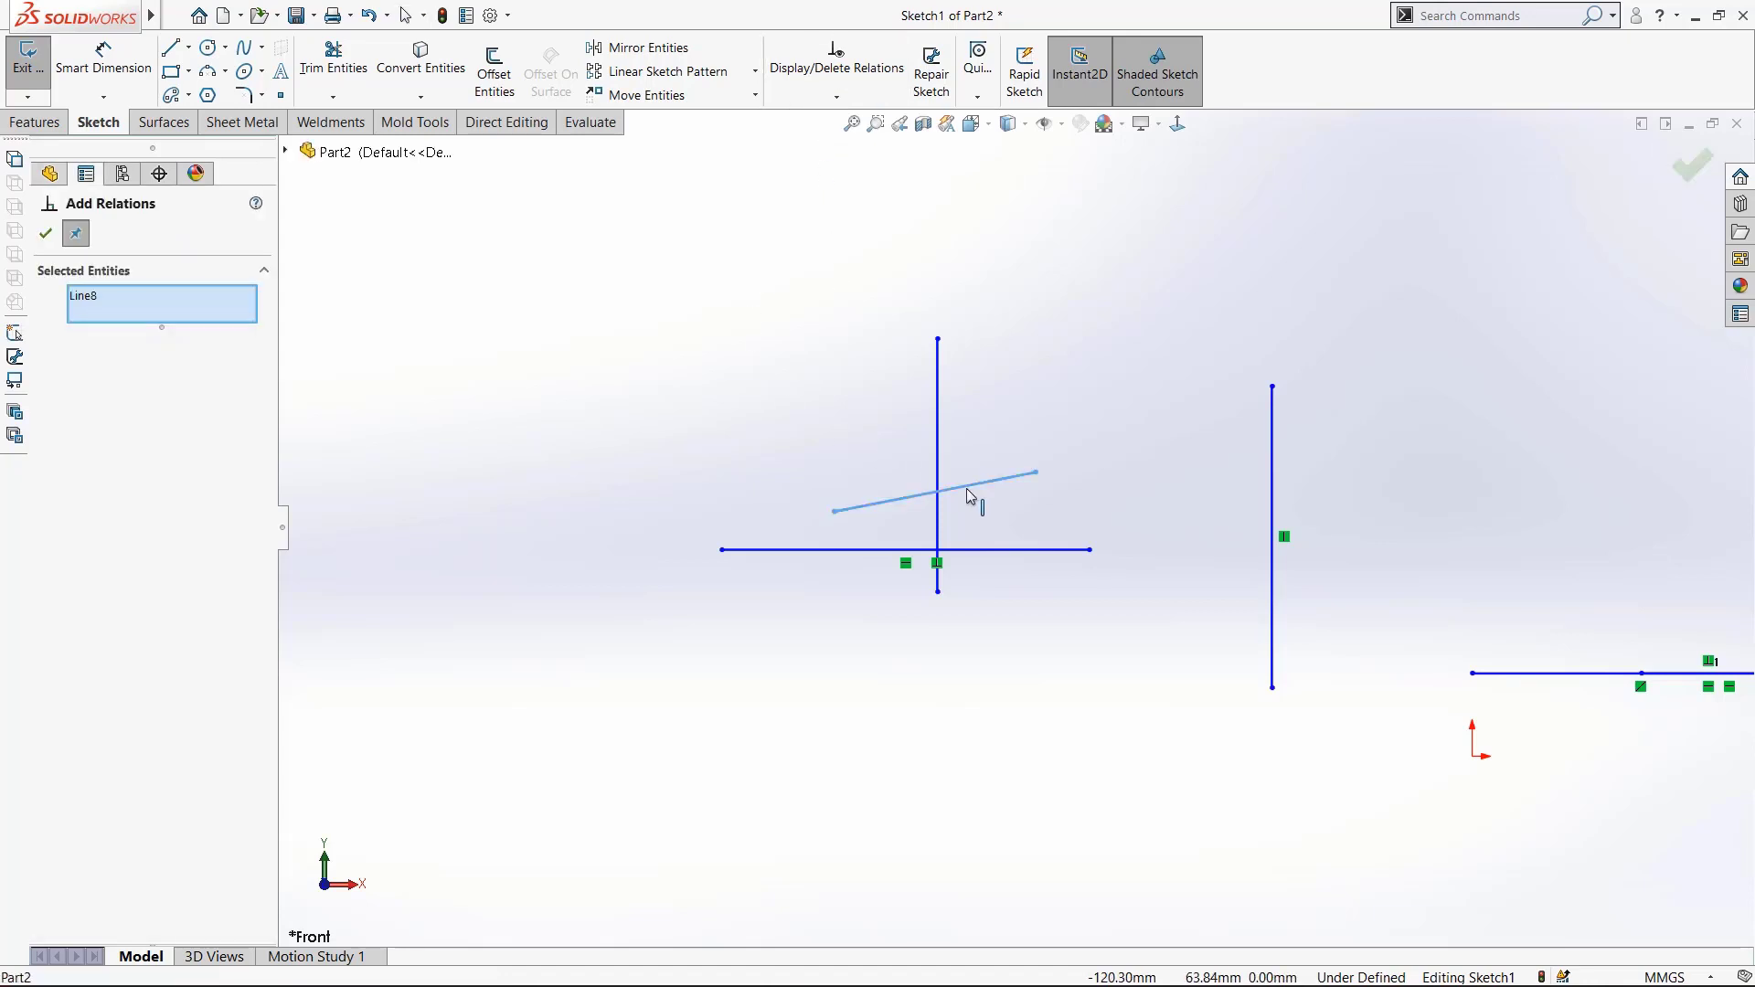
left_click(1002, 553)
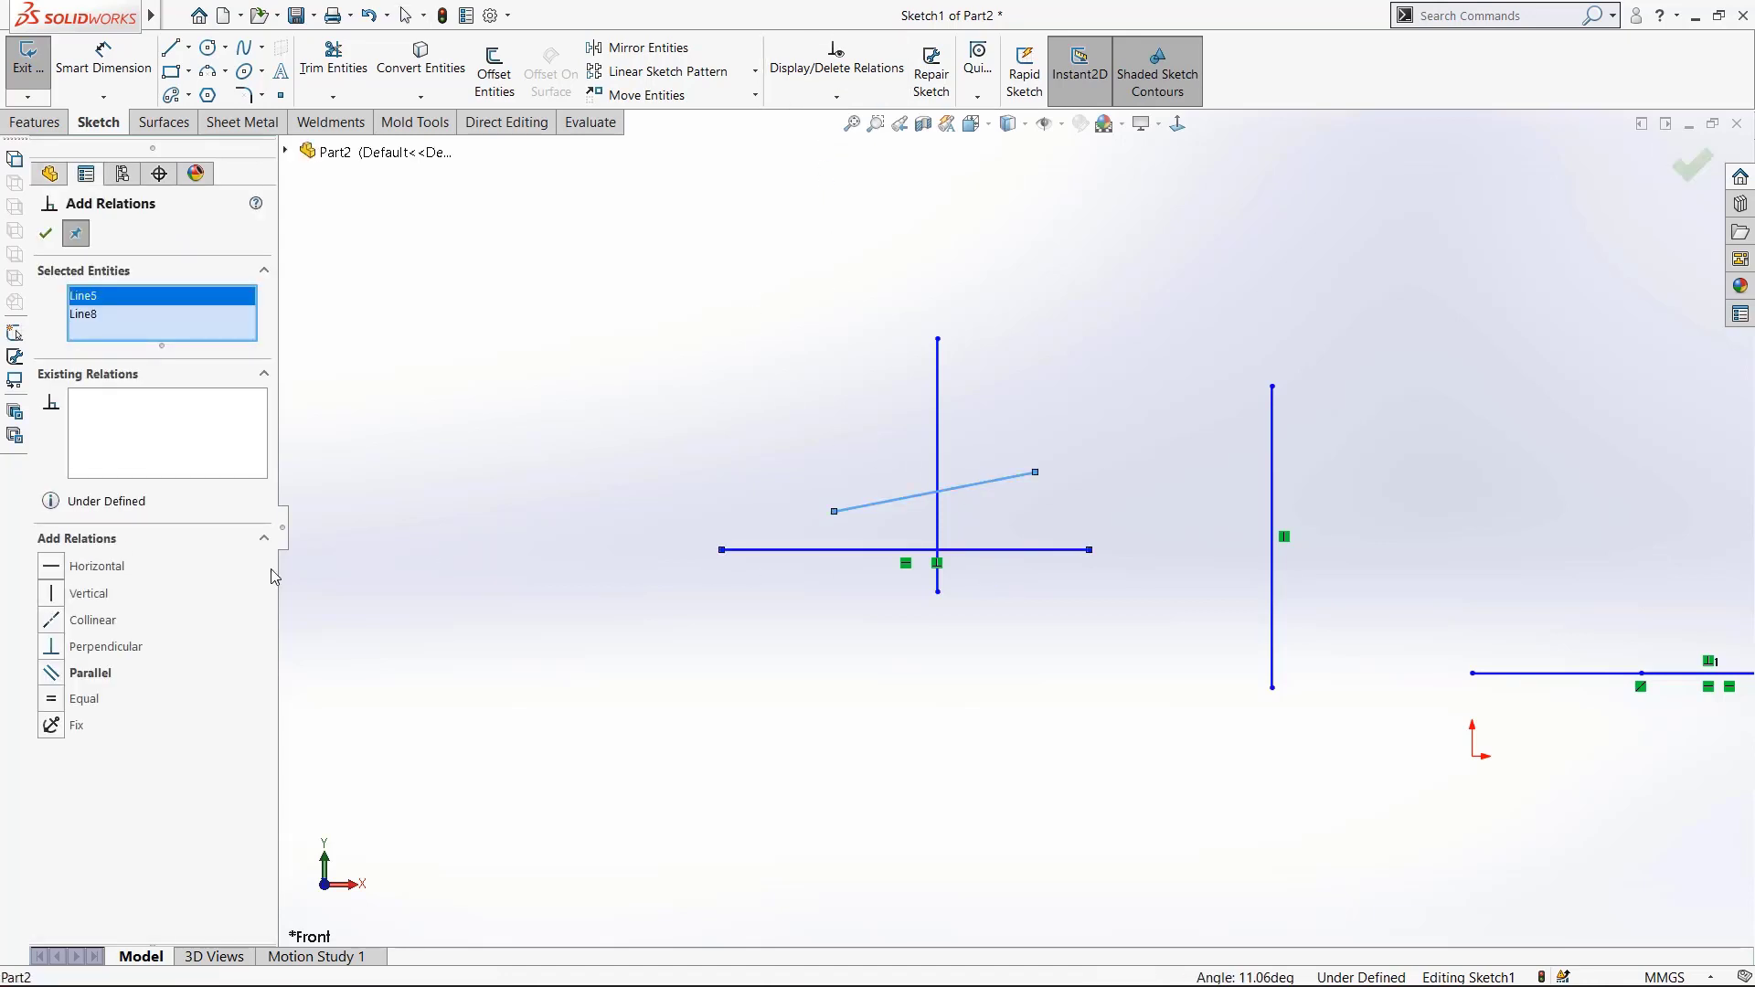
left_click(53, 674)
scroll(991, 512, "down", 4)
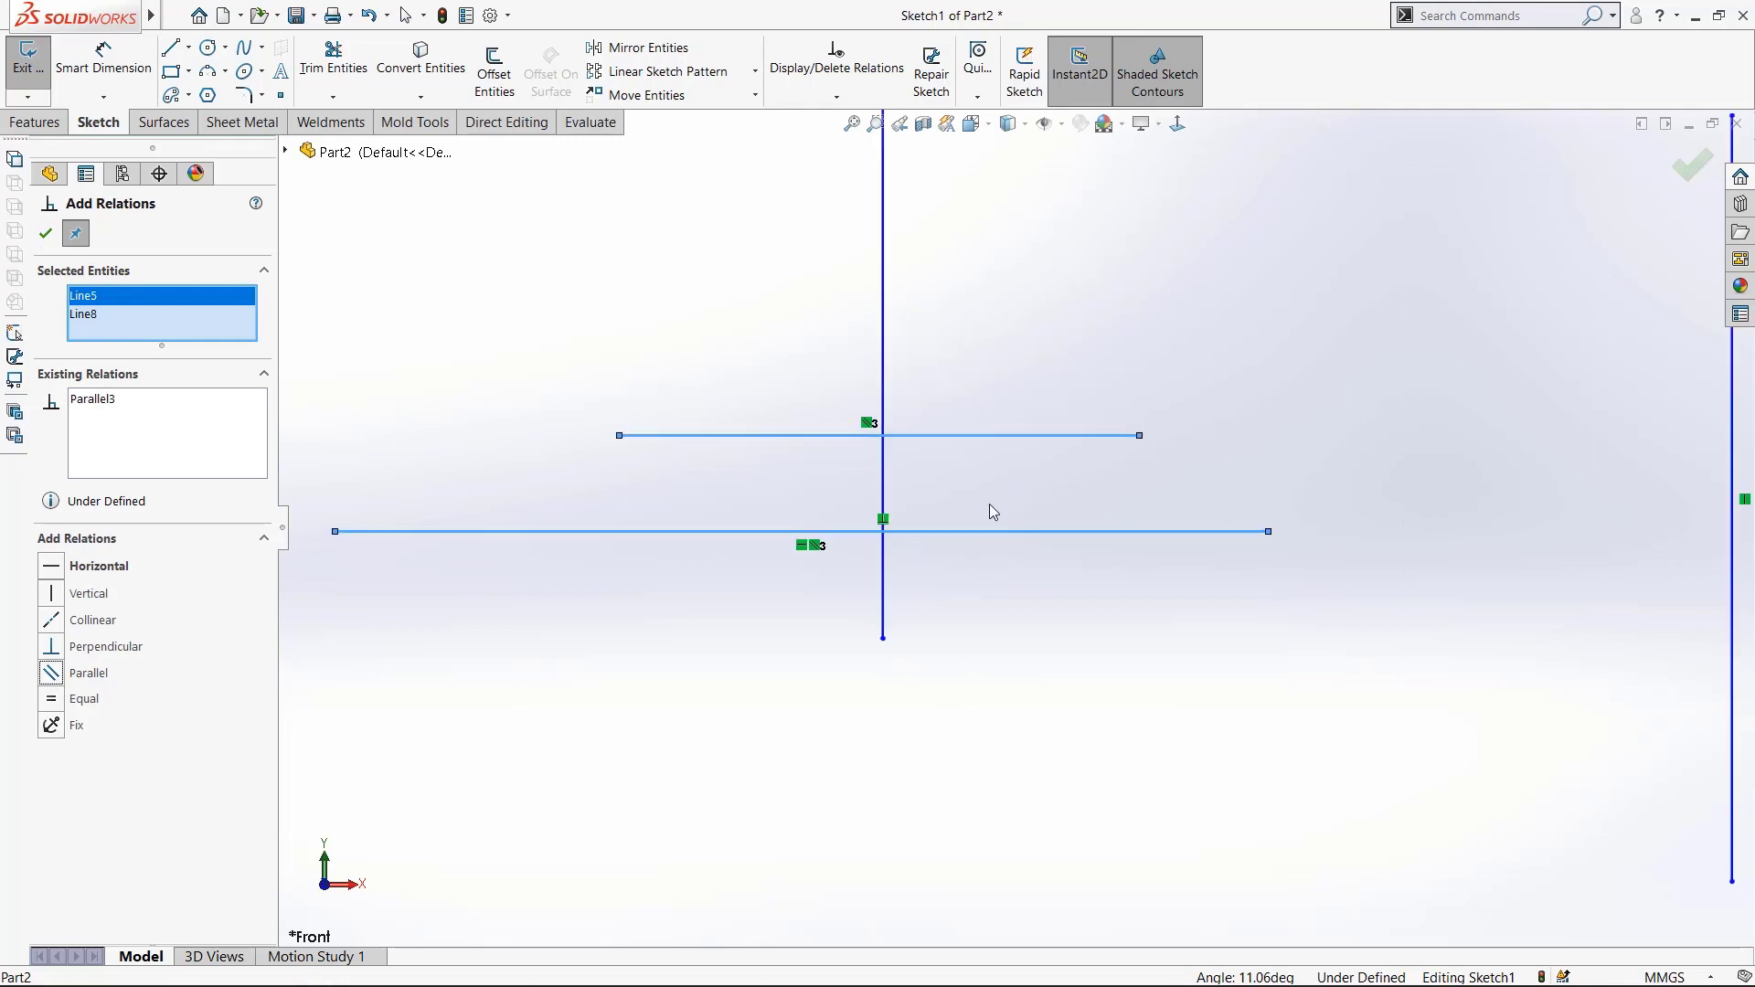
scroll(1015, 526, "up", 3)
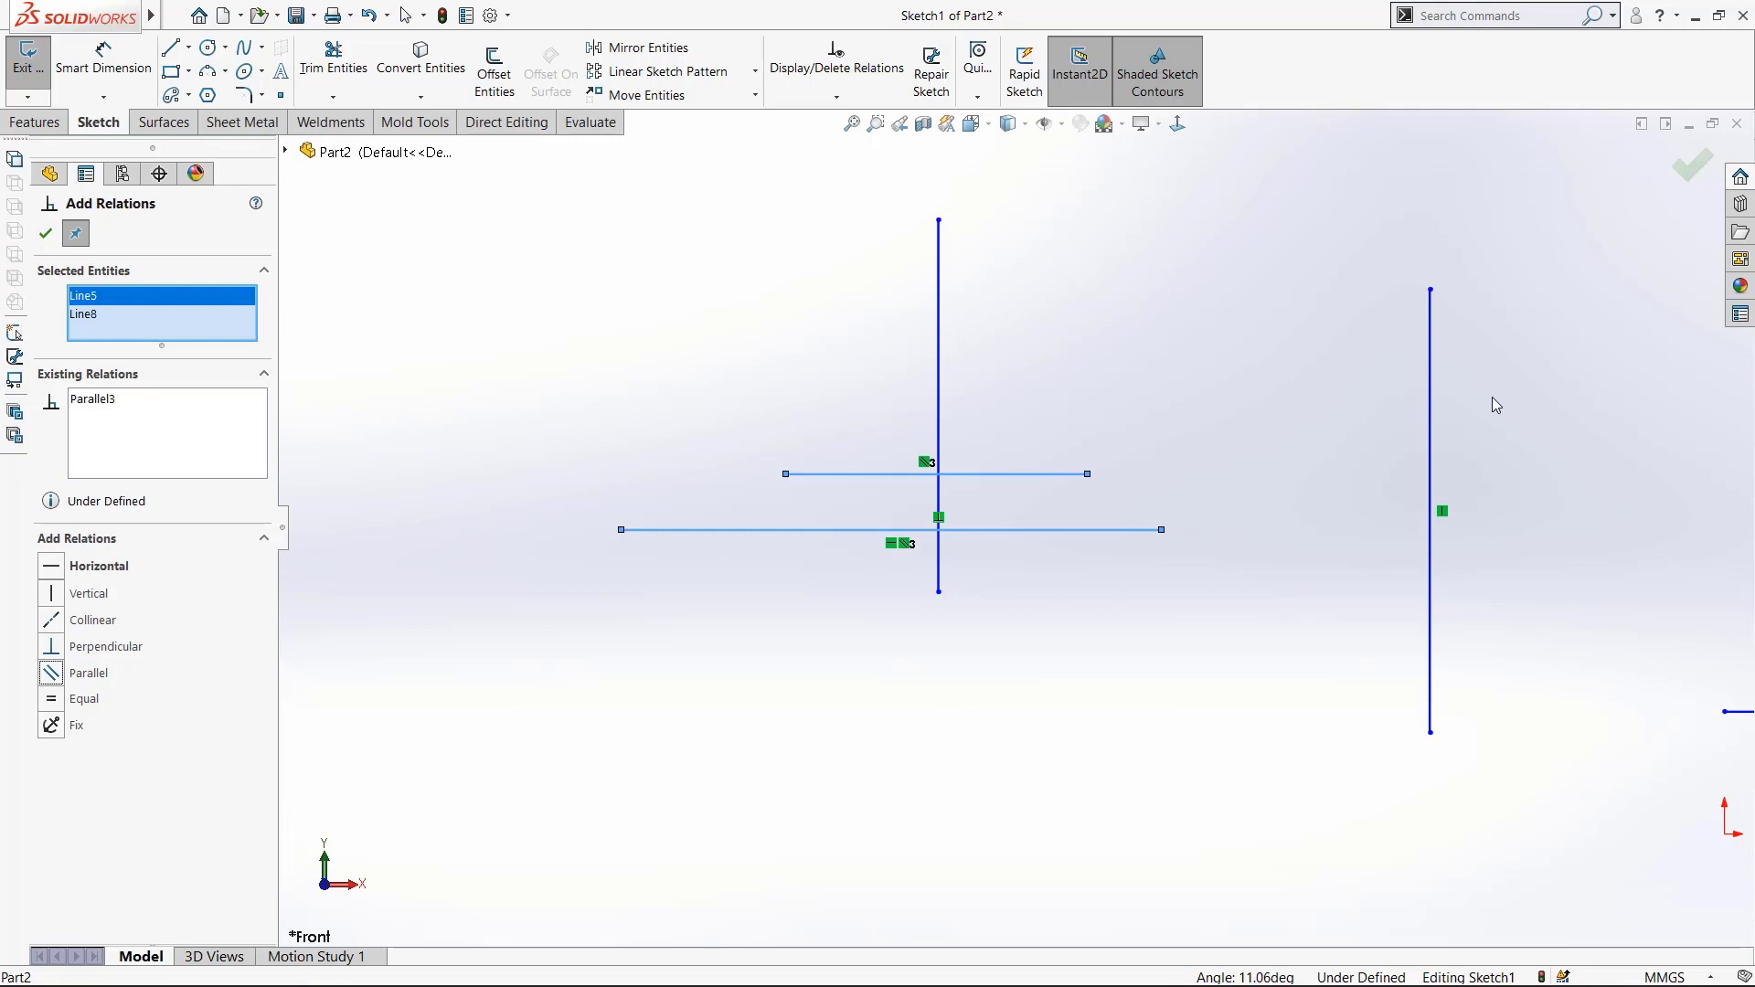
scroll(1492, 397, "up", 4)
key("Escape")
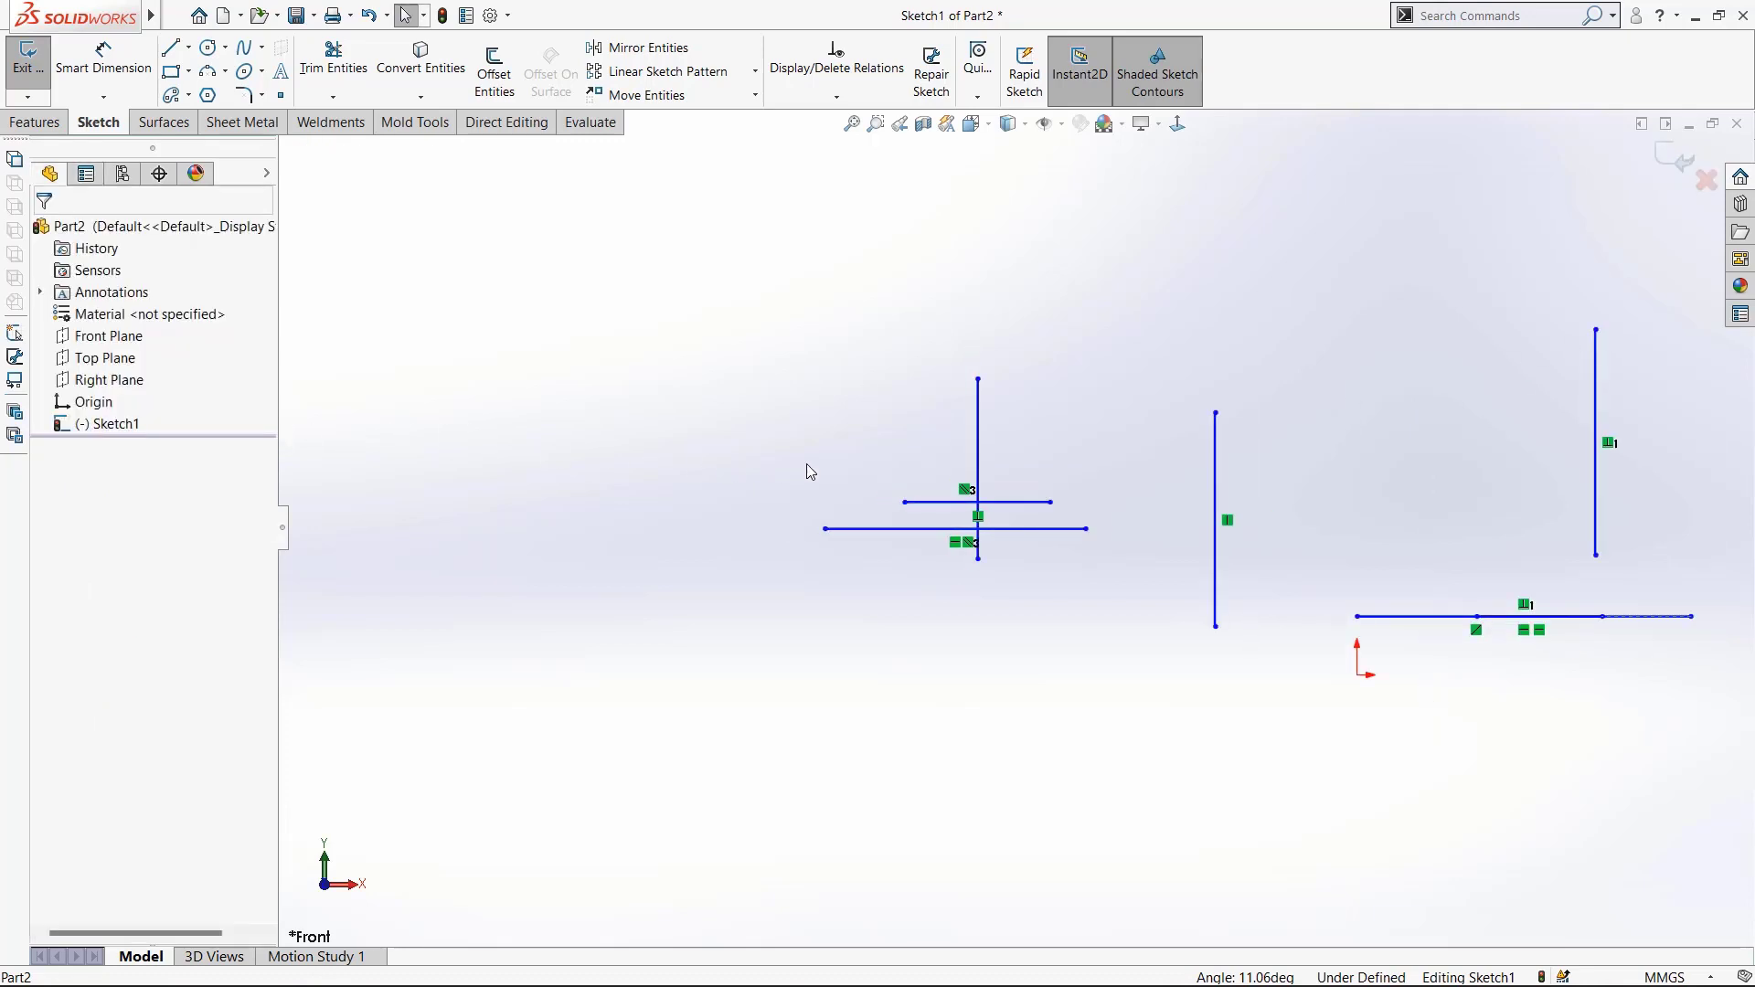
- Sketch a circle of about 7.5 mm radius left of the upper part of the crossing vertical line
scroll(779, 471, "down", 2)
right_click_drag(522, 326, 620, 330)
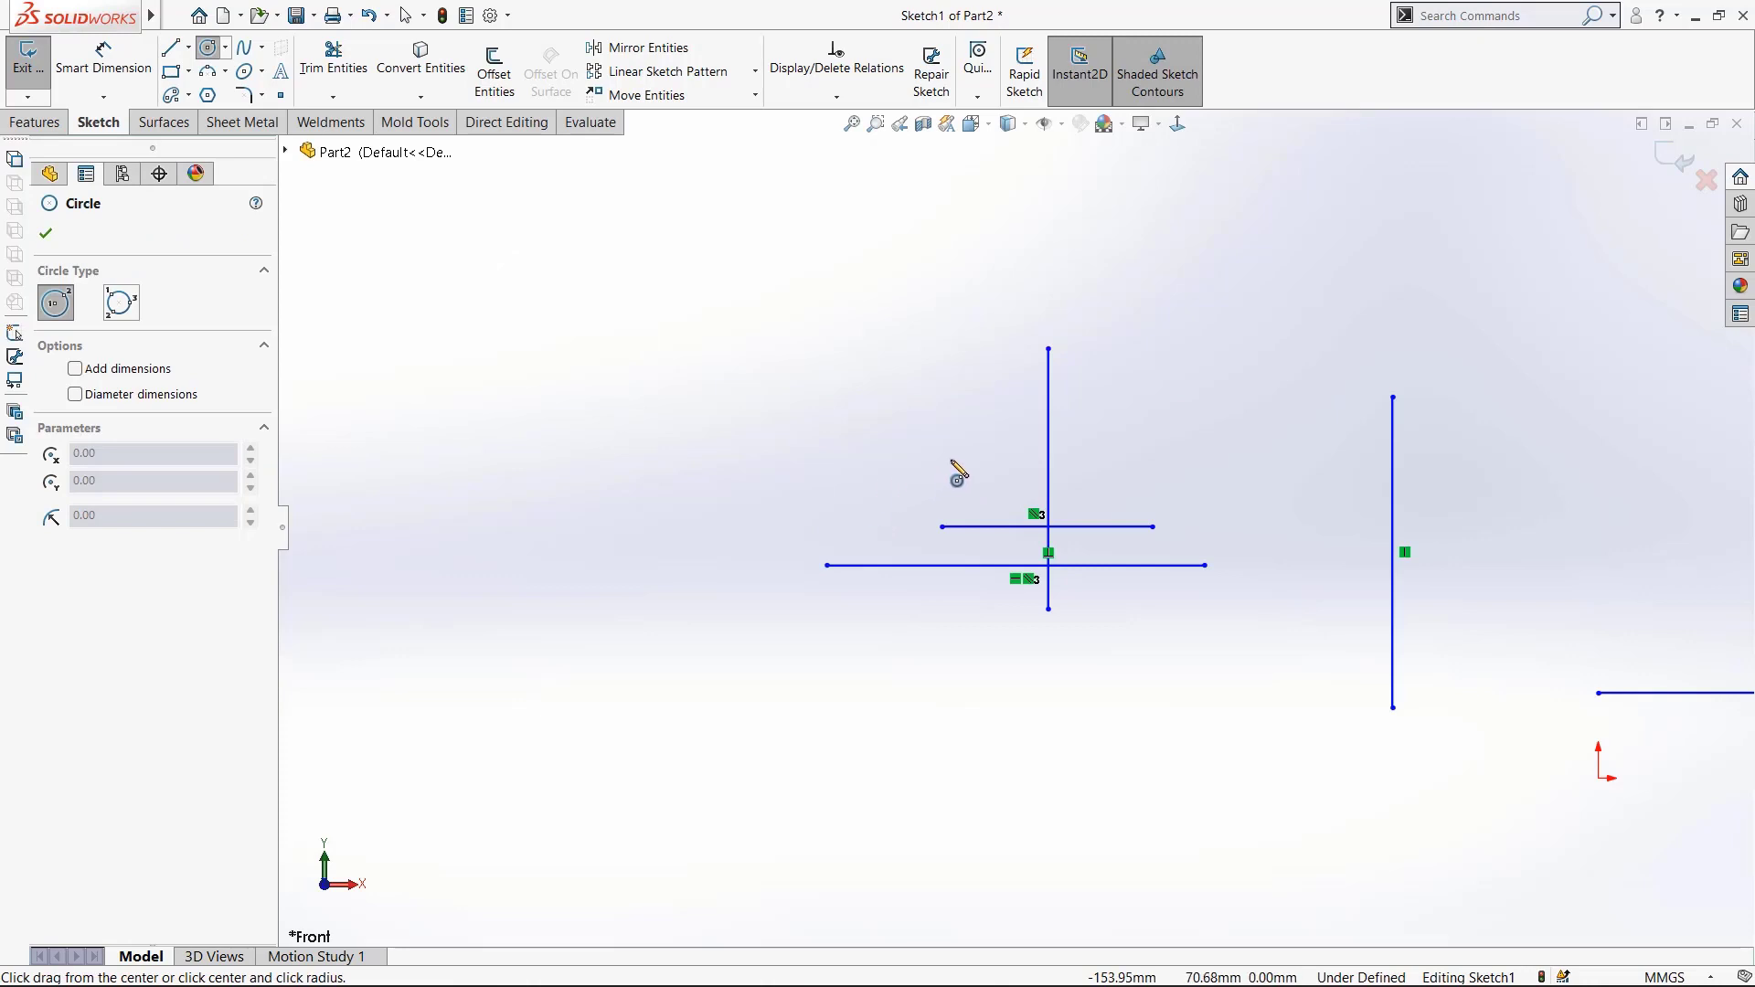
left_click(977, 416)
left_click(955, 396)
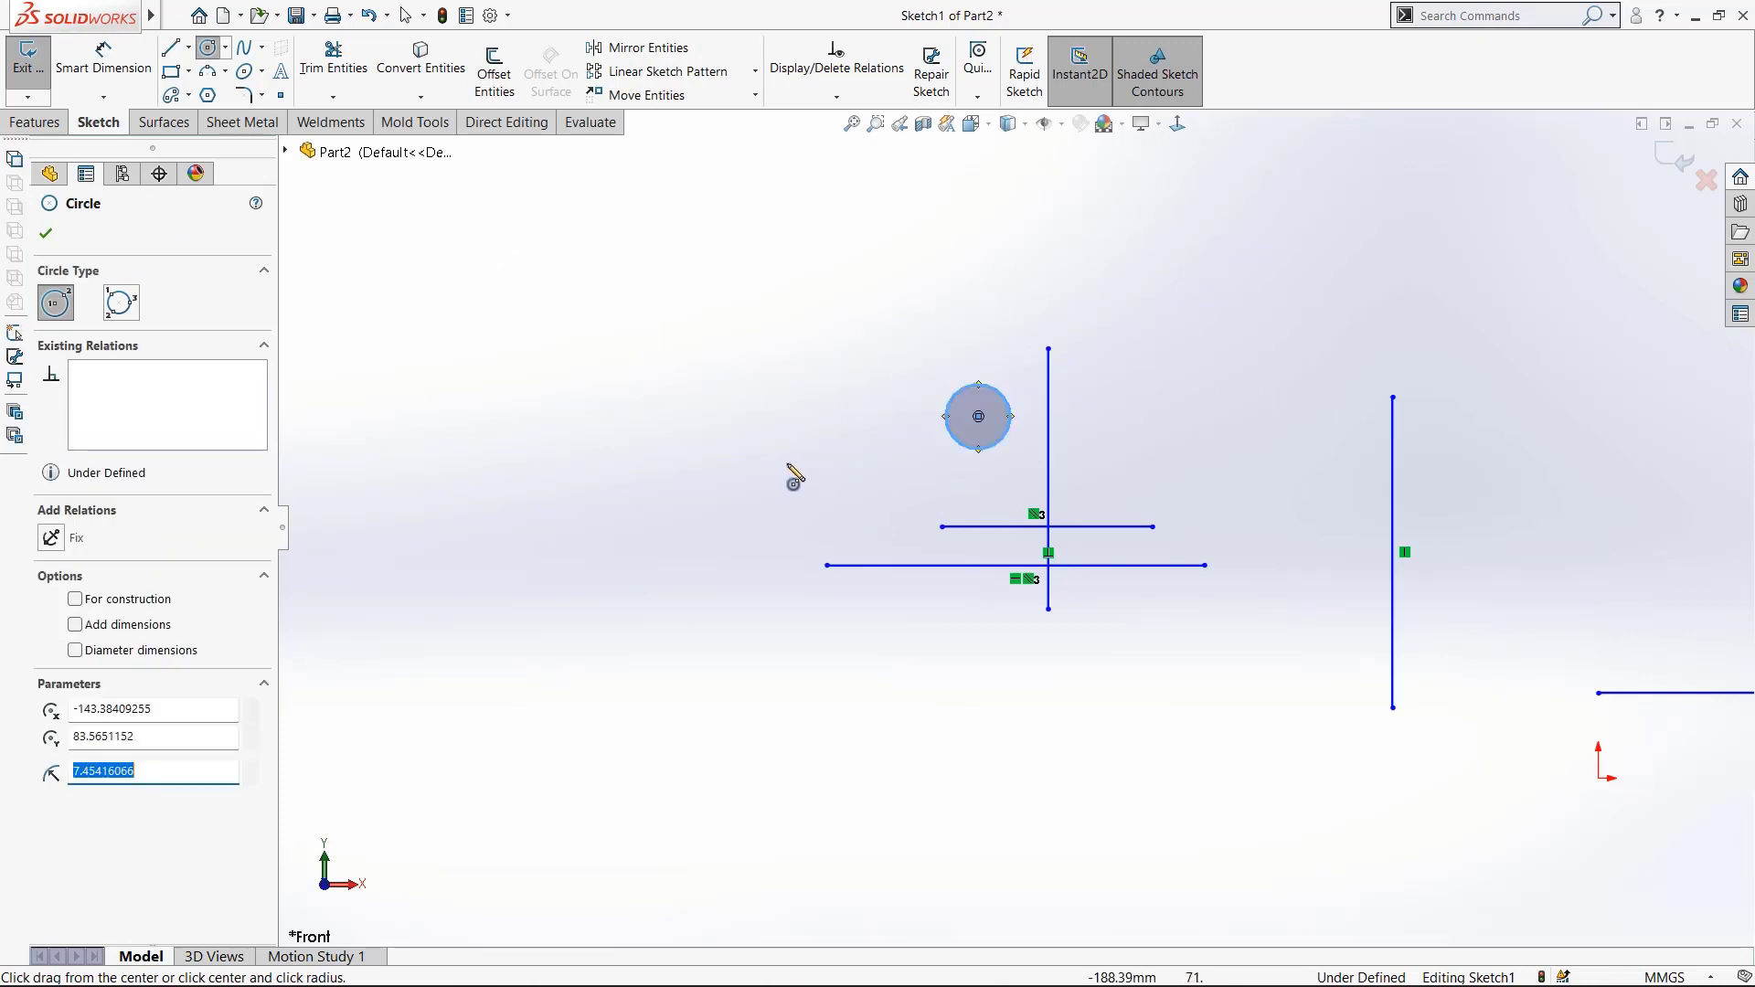
key("Escape")
scroll(1070, 400, "down", 3)
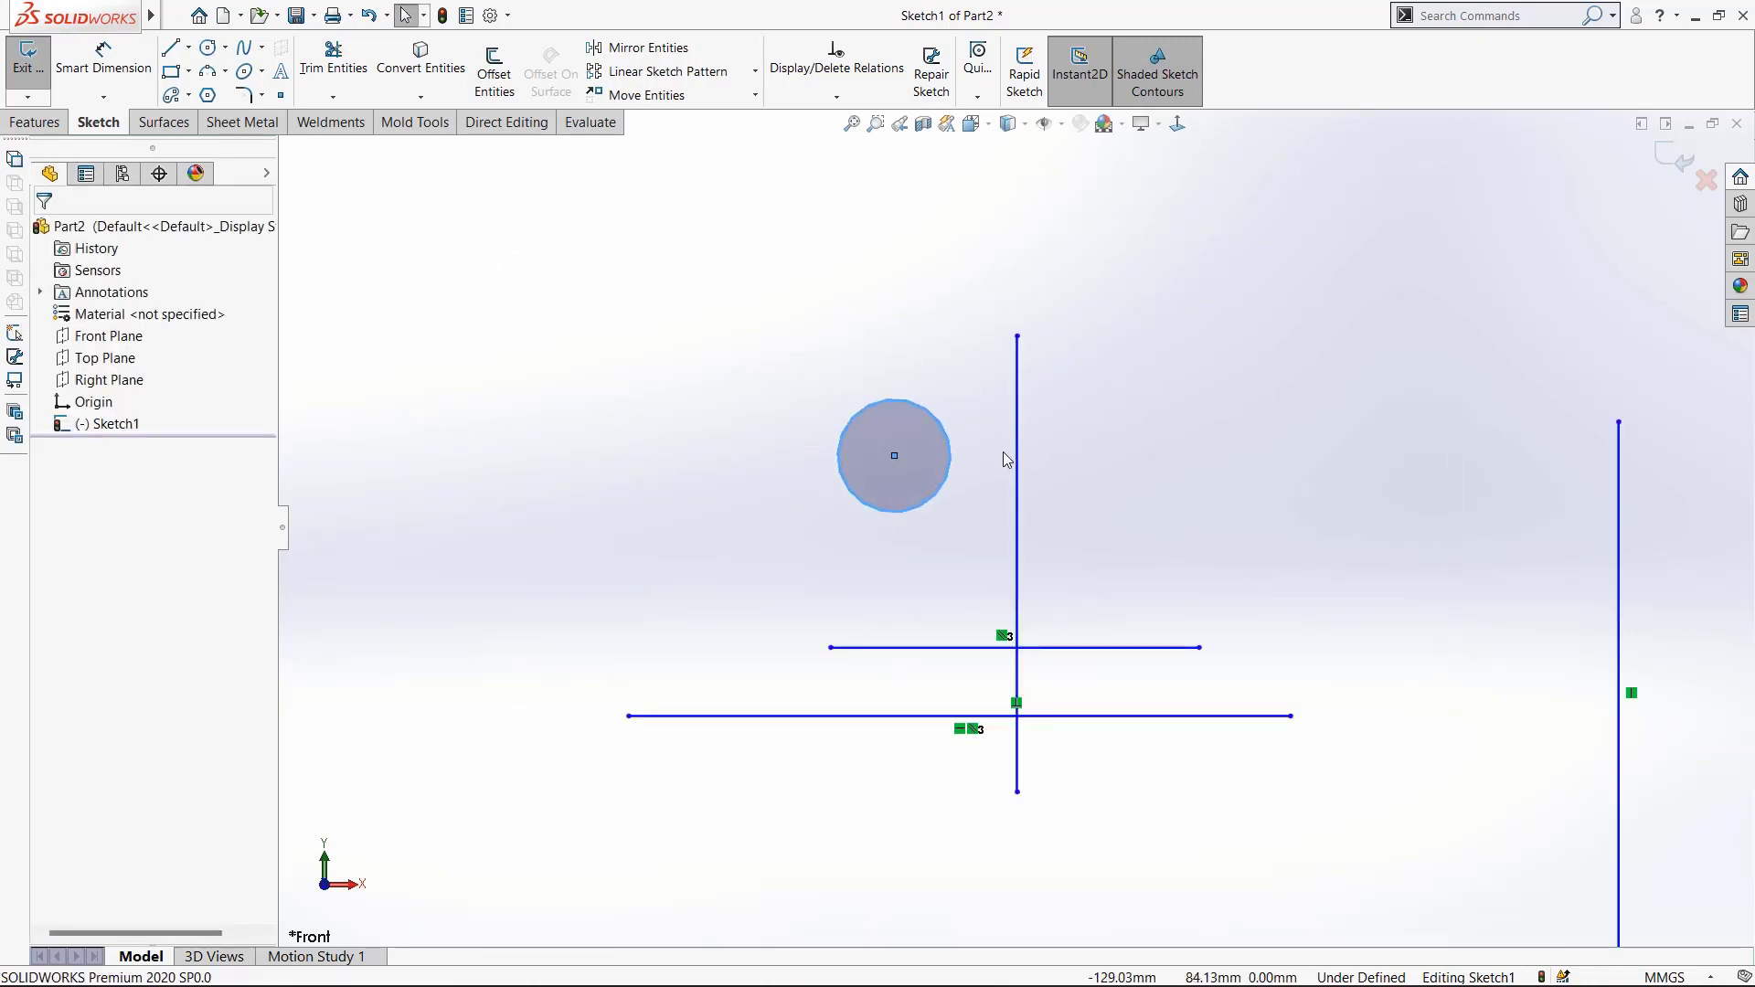
- Add a Tangent relation between the circle and the vertical line beside it, and inspect the contact point up close
left_click(421, 389)
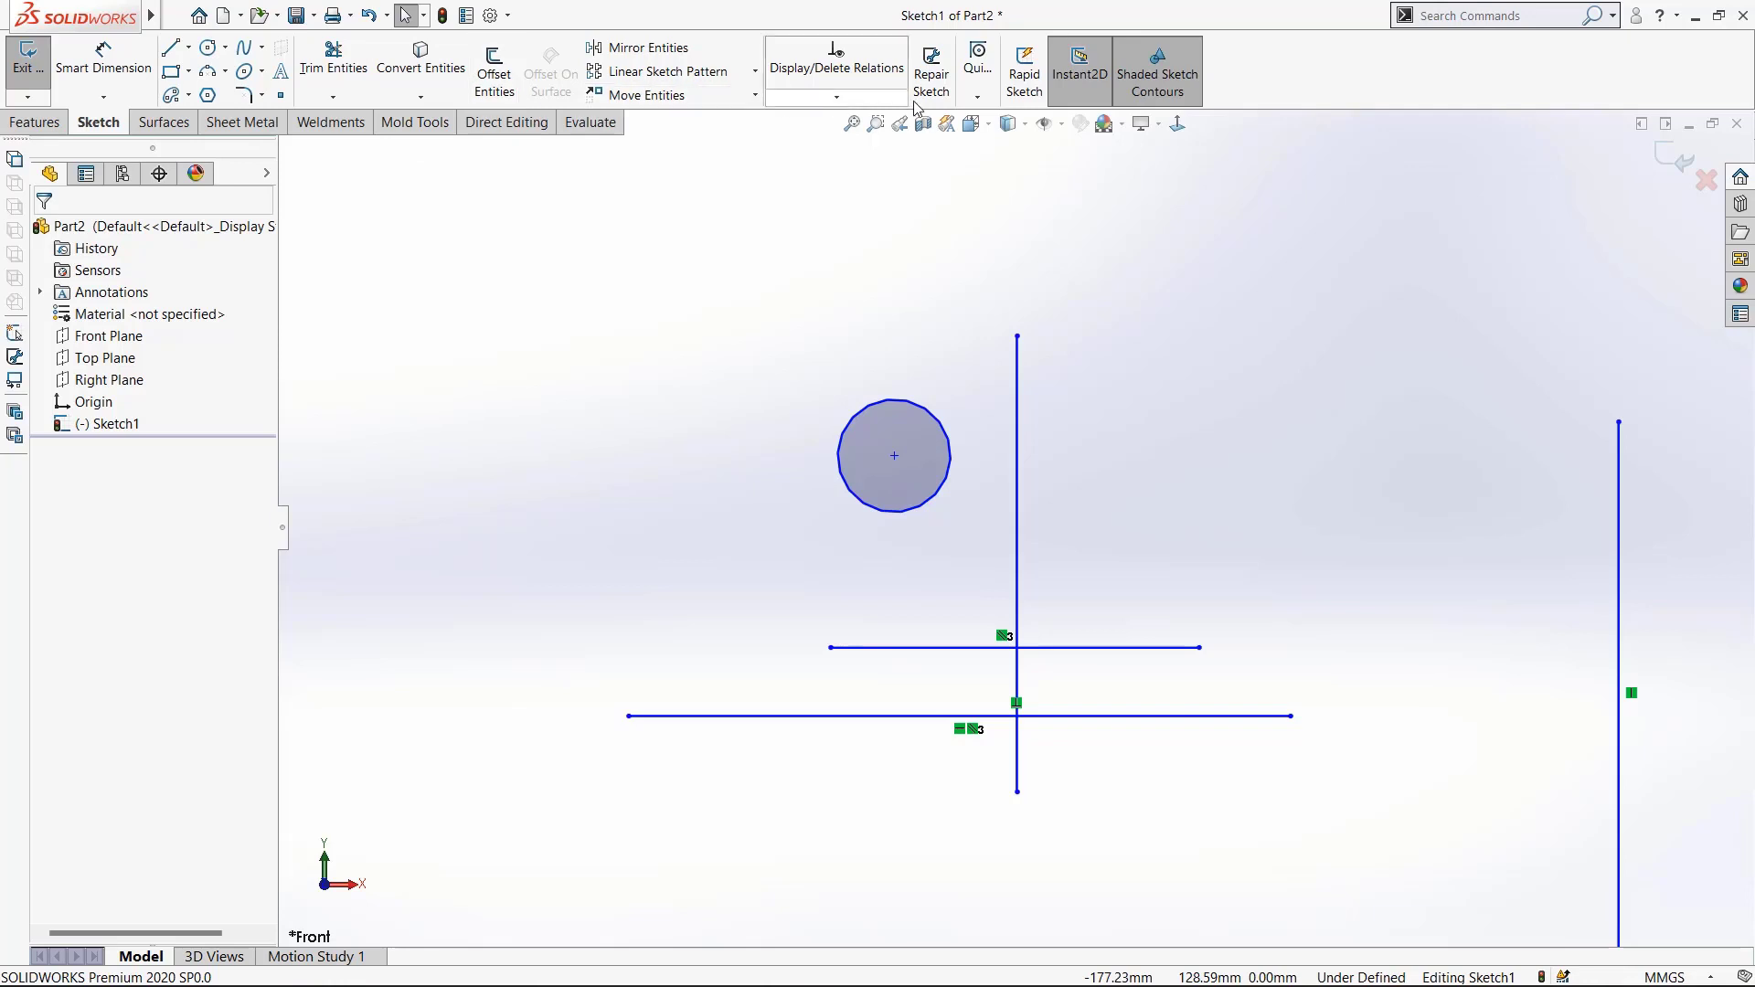
left_click(836, 97)
left_click(850, 137)
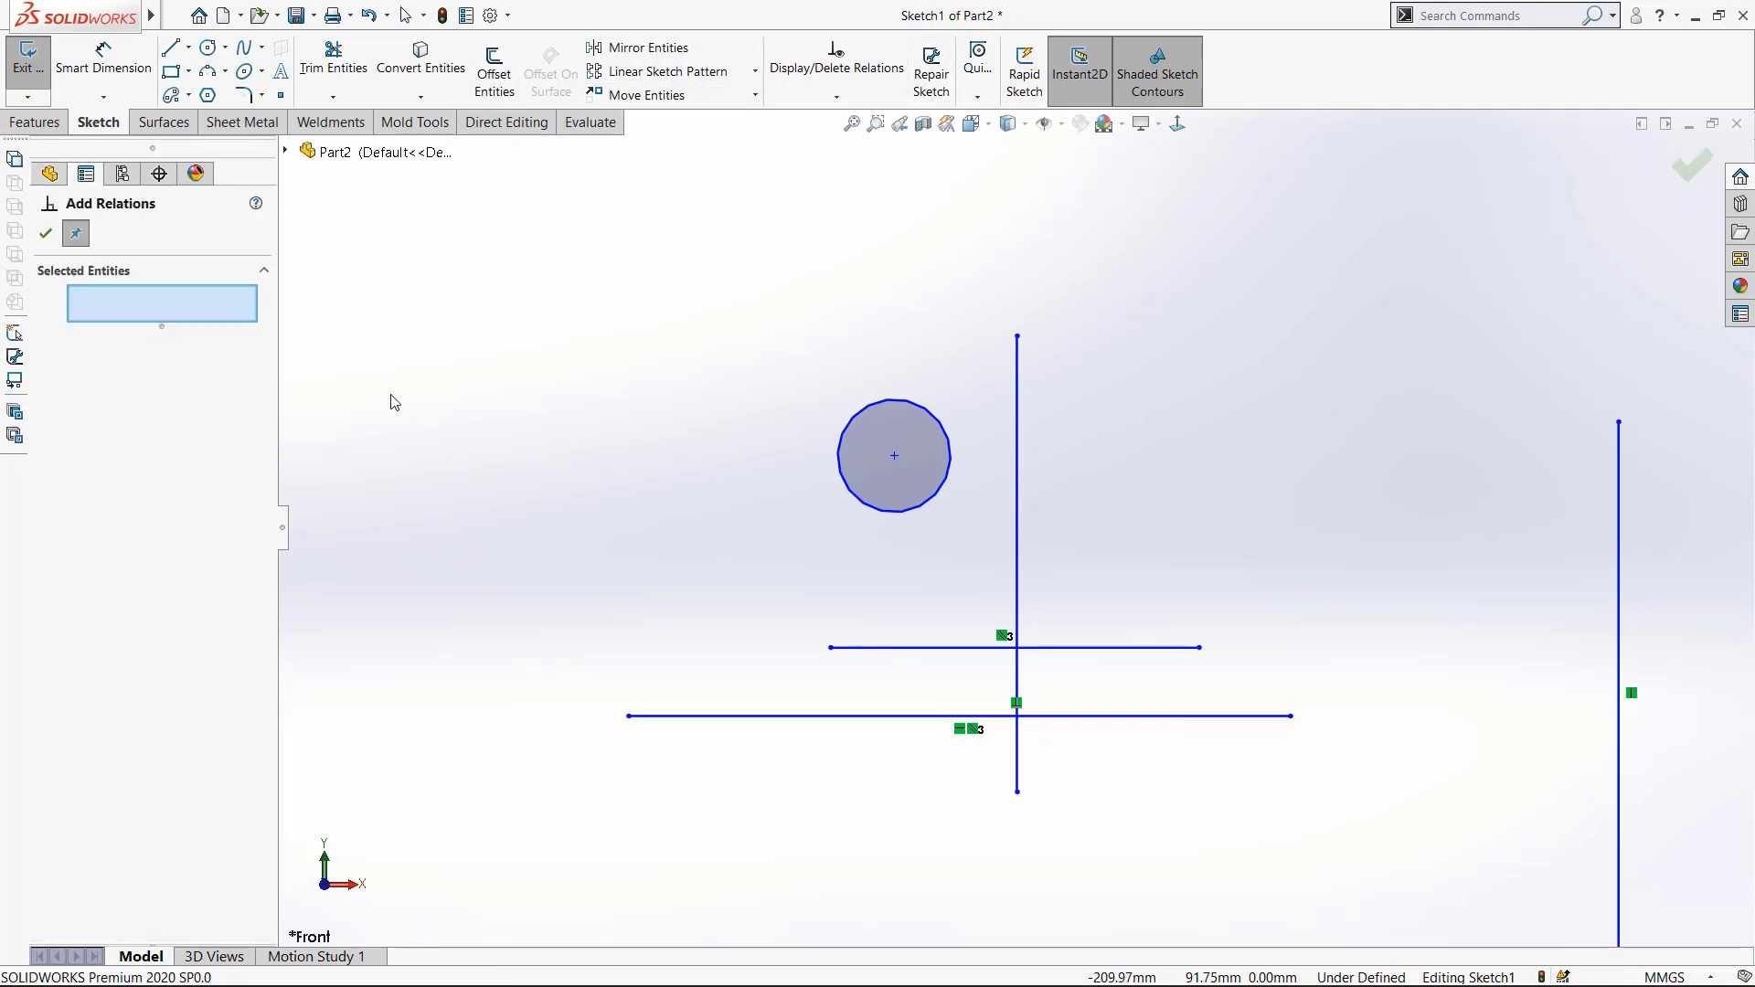
left_click(920, 407)
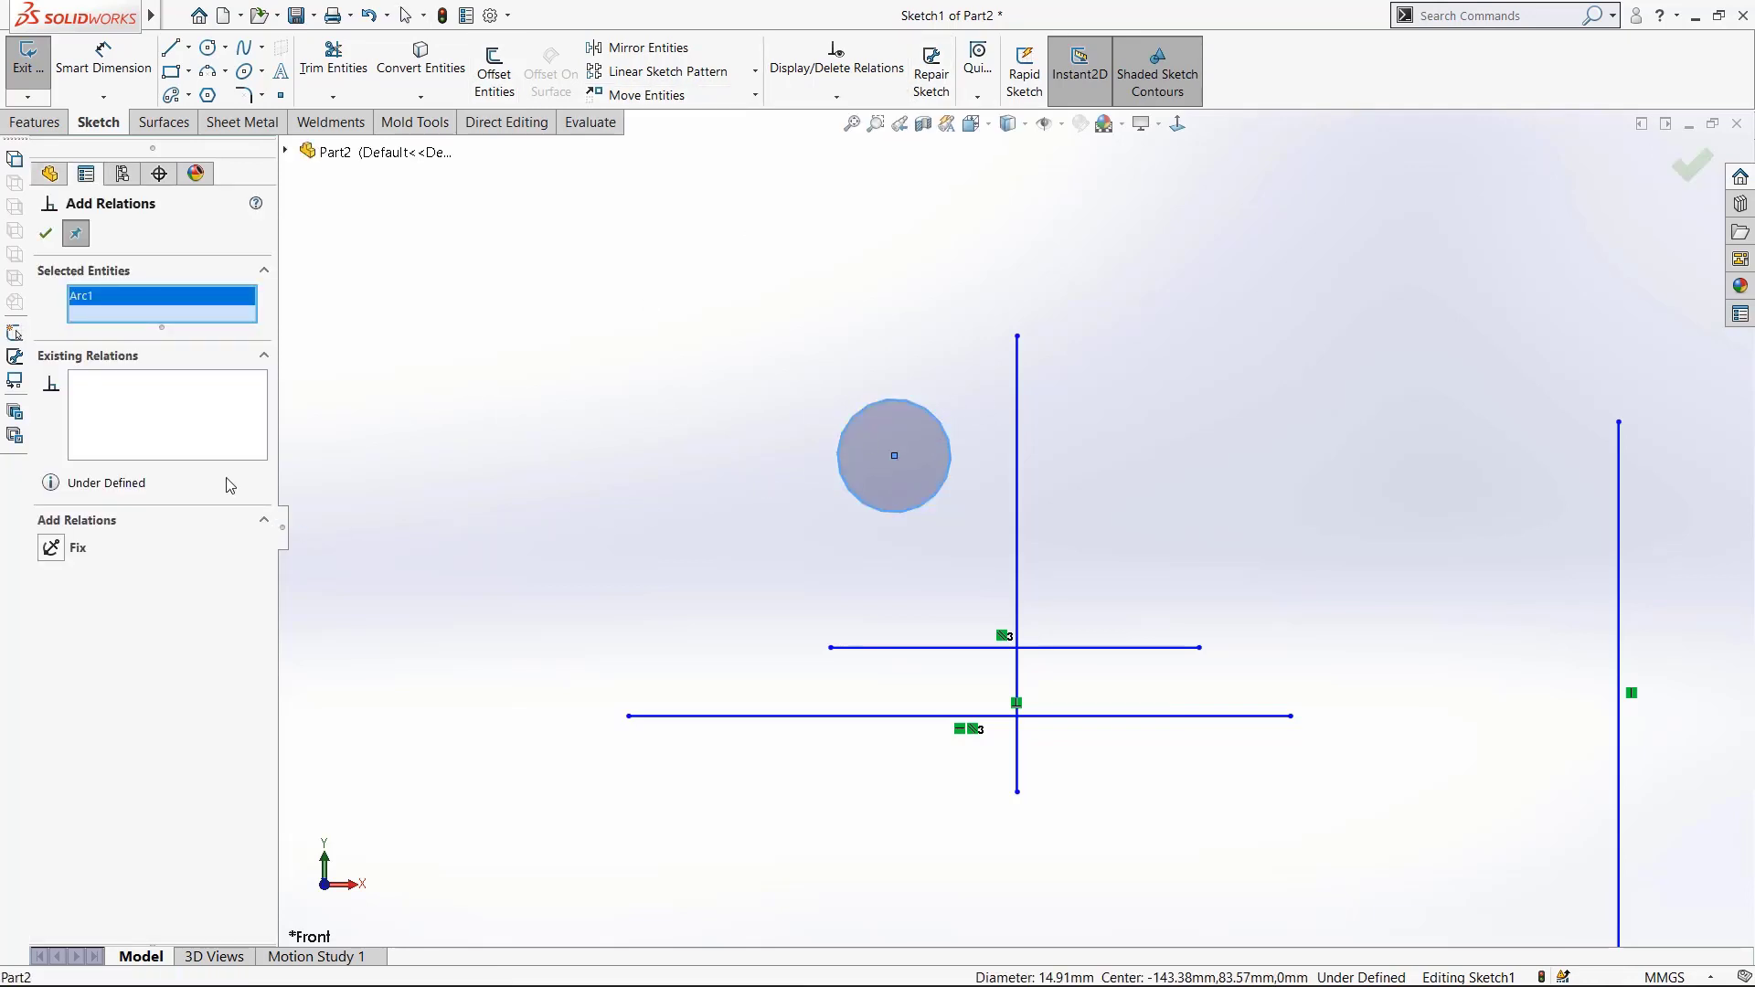
left_click(1019, 424)
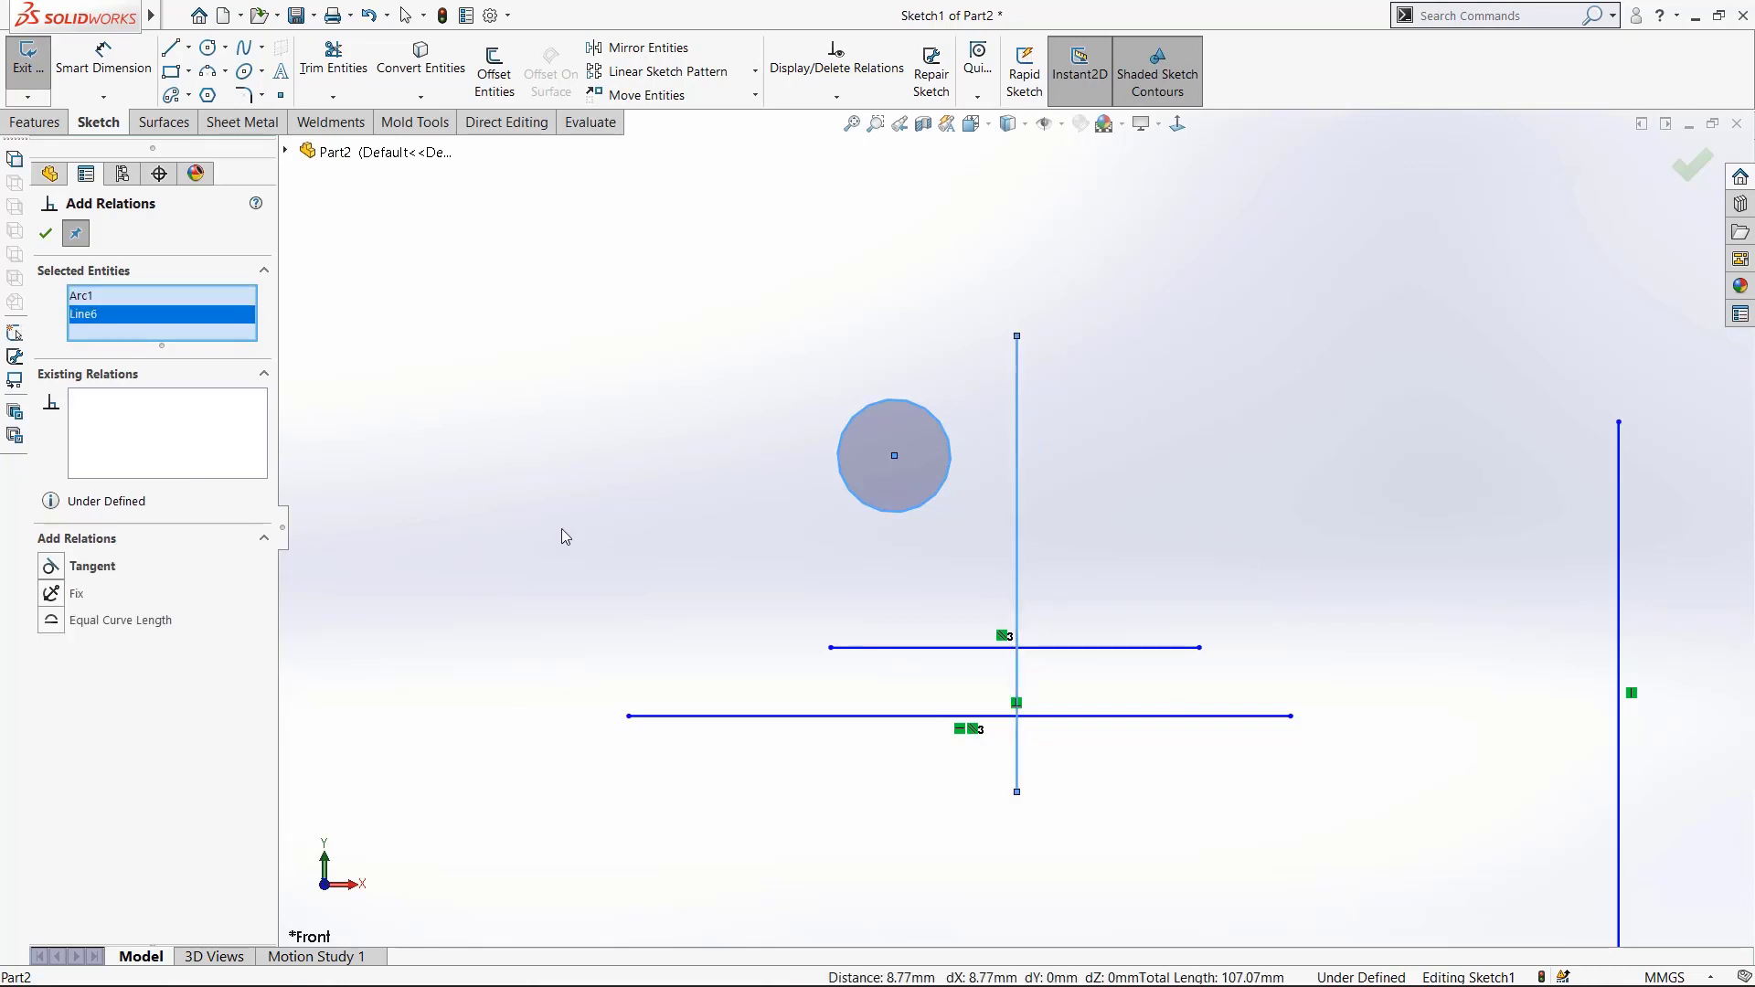
left_click(52, 567)
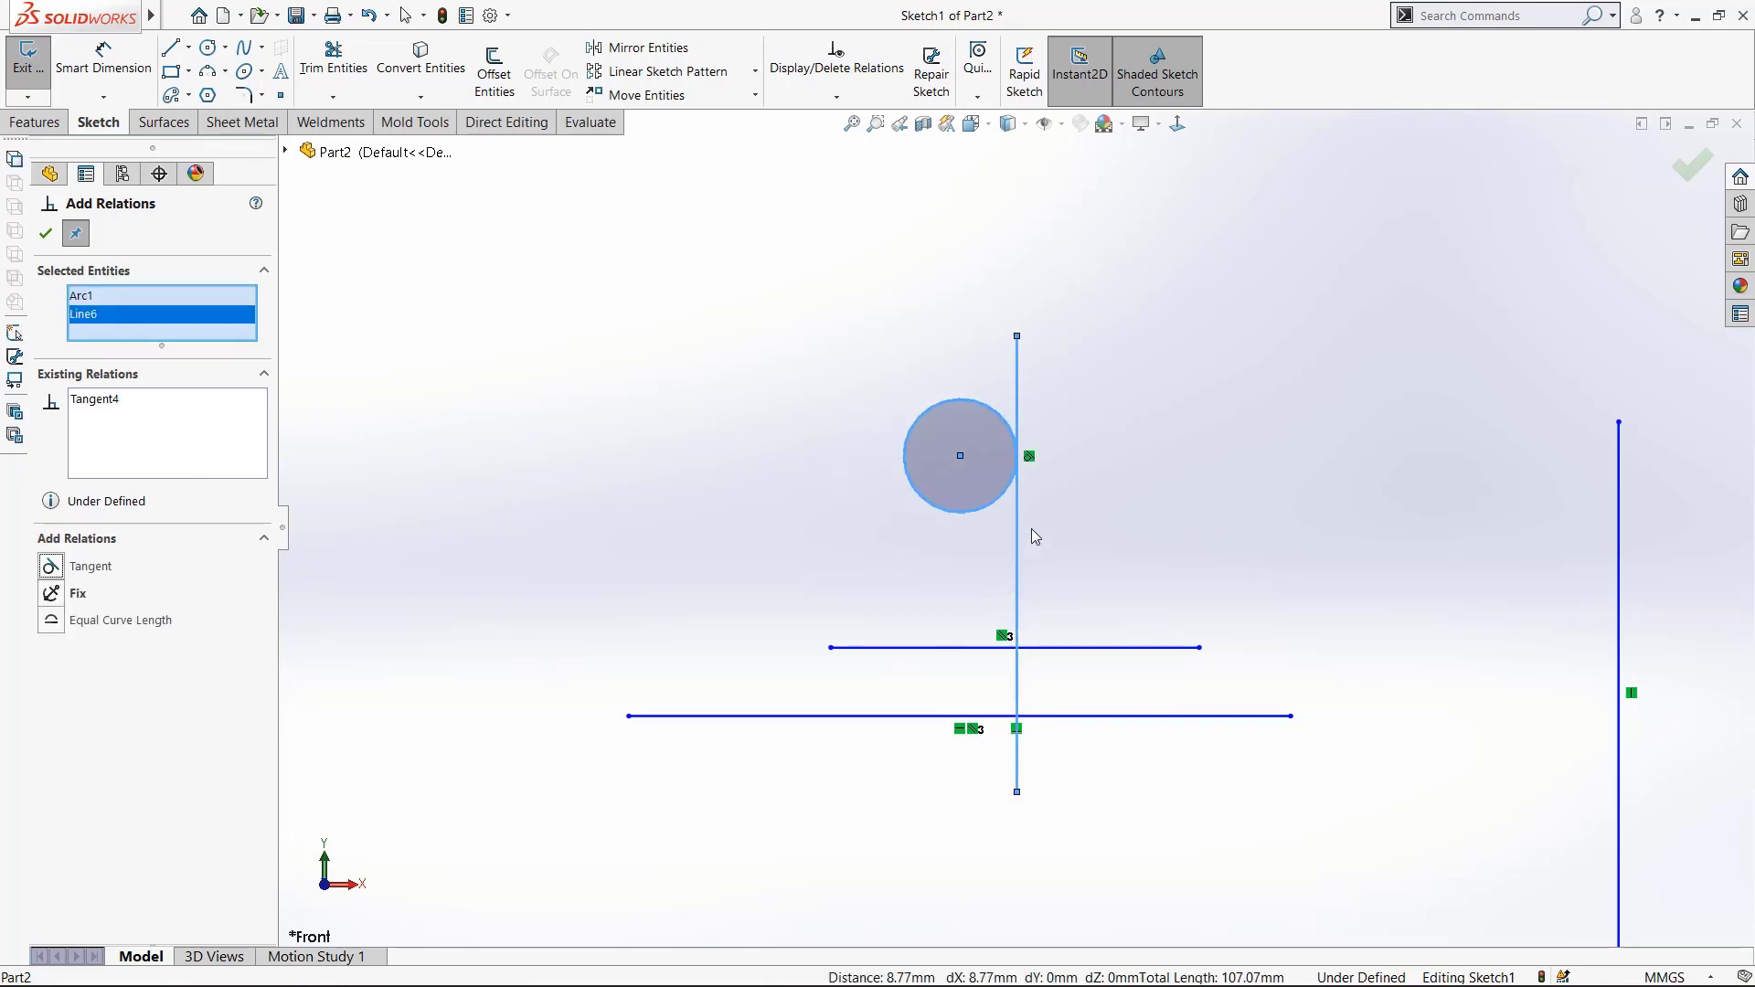
scroll(1035, 550, "down", 4)
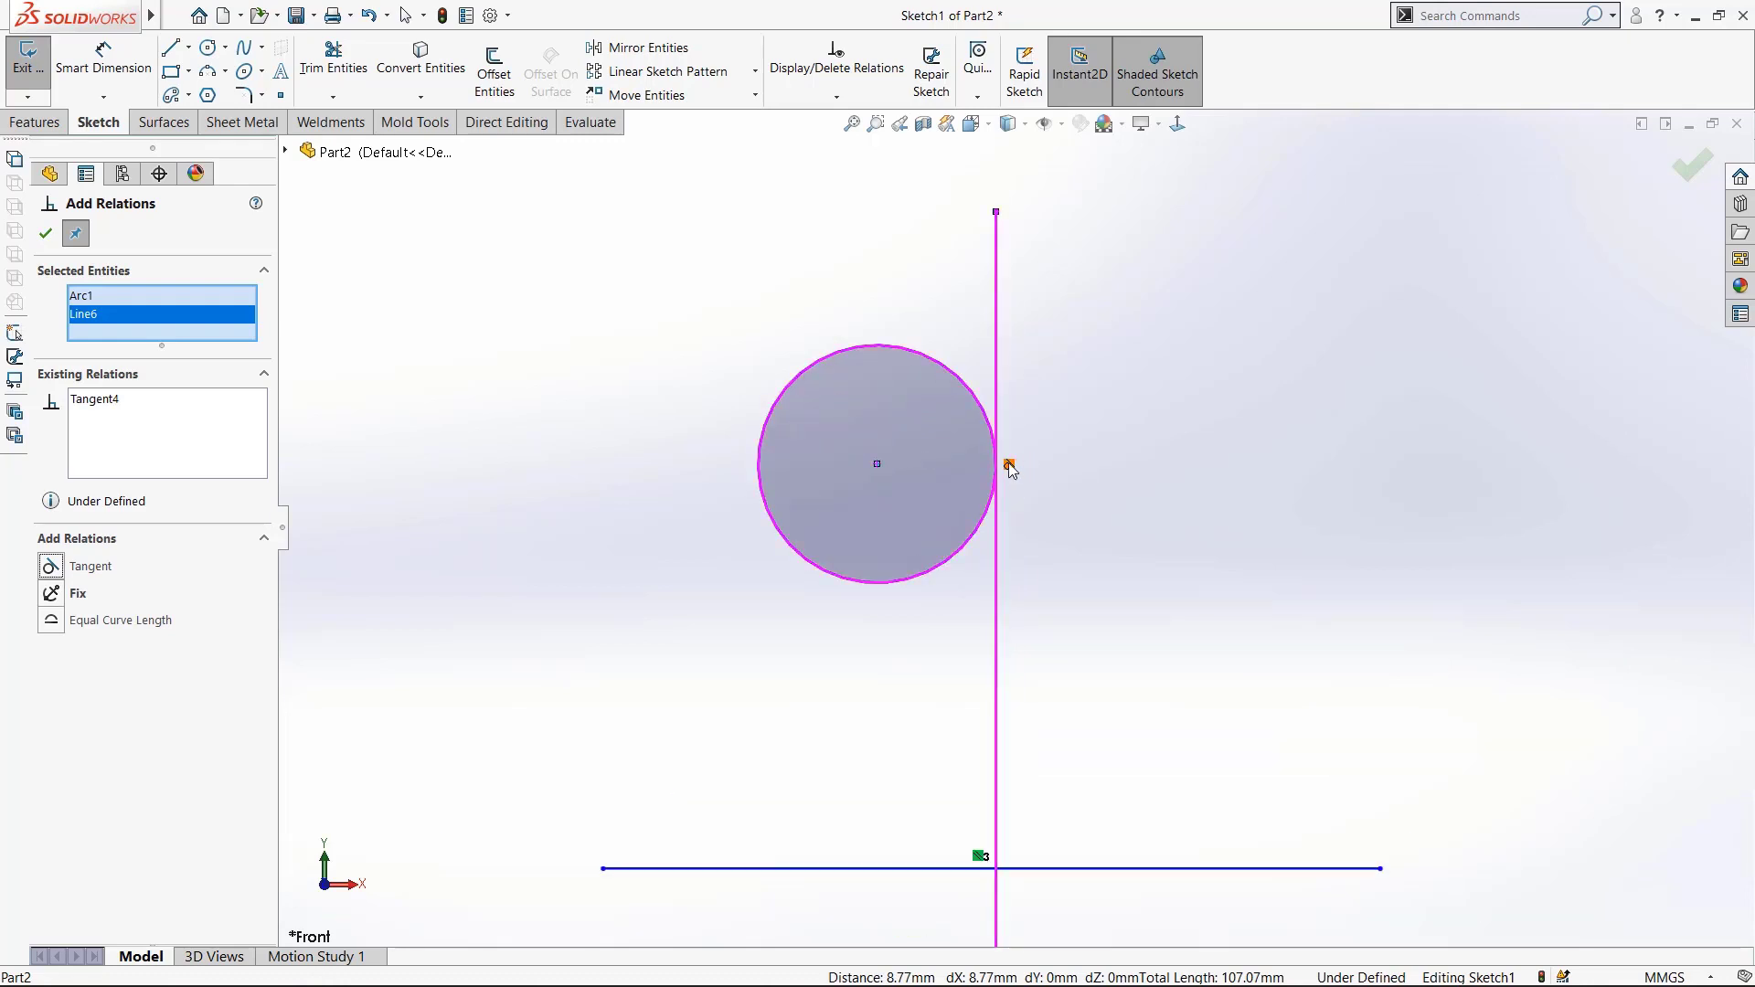
scroll(1011, 468, "down", 6)
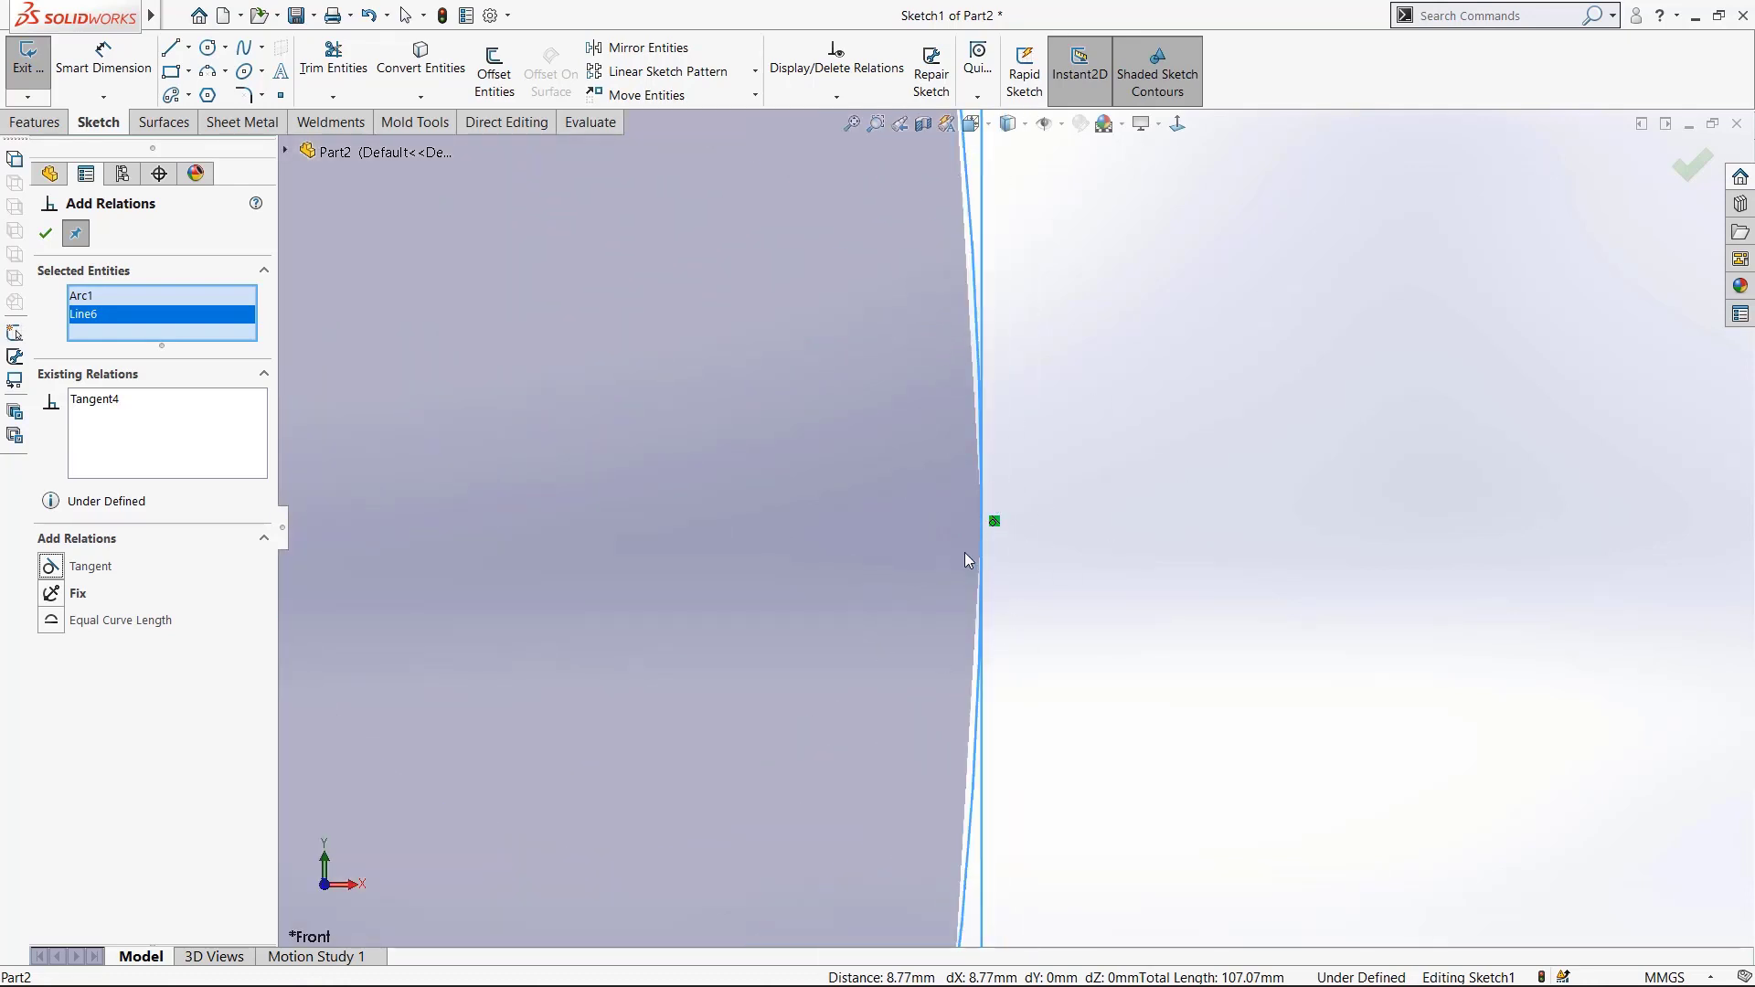
scroll(965, 581, "up", 5)
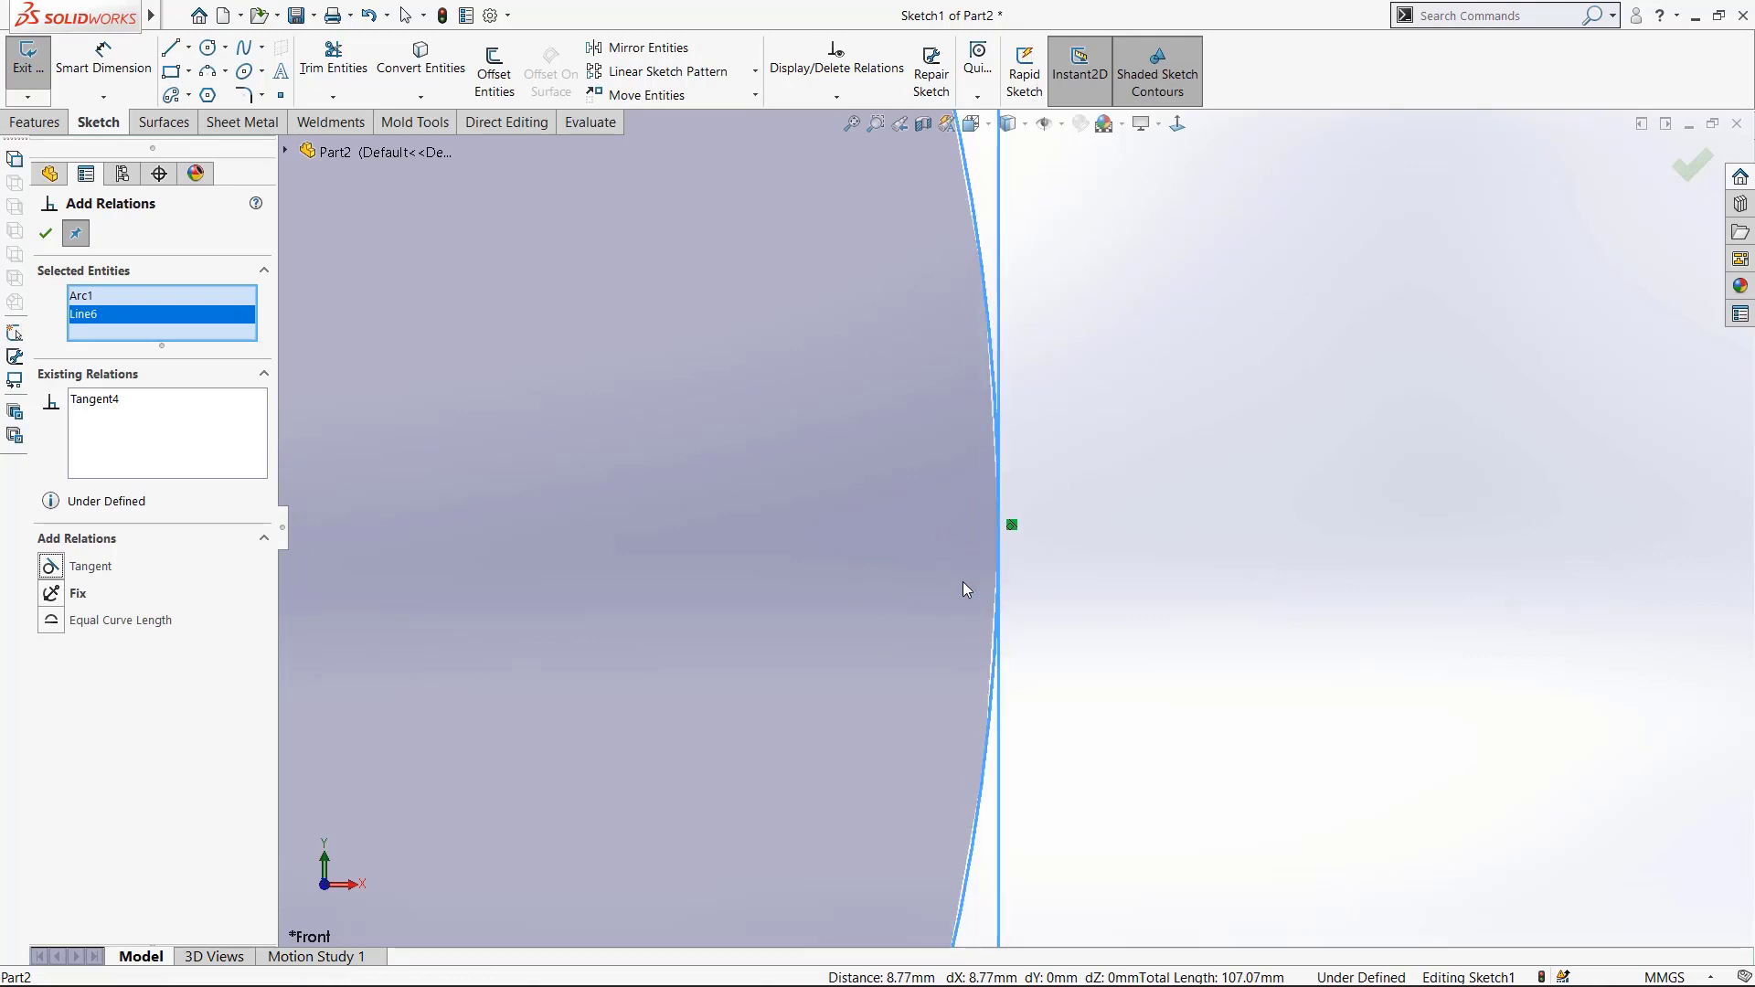
scroll(892, 580, "up", 6)
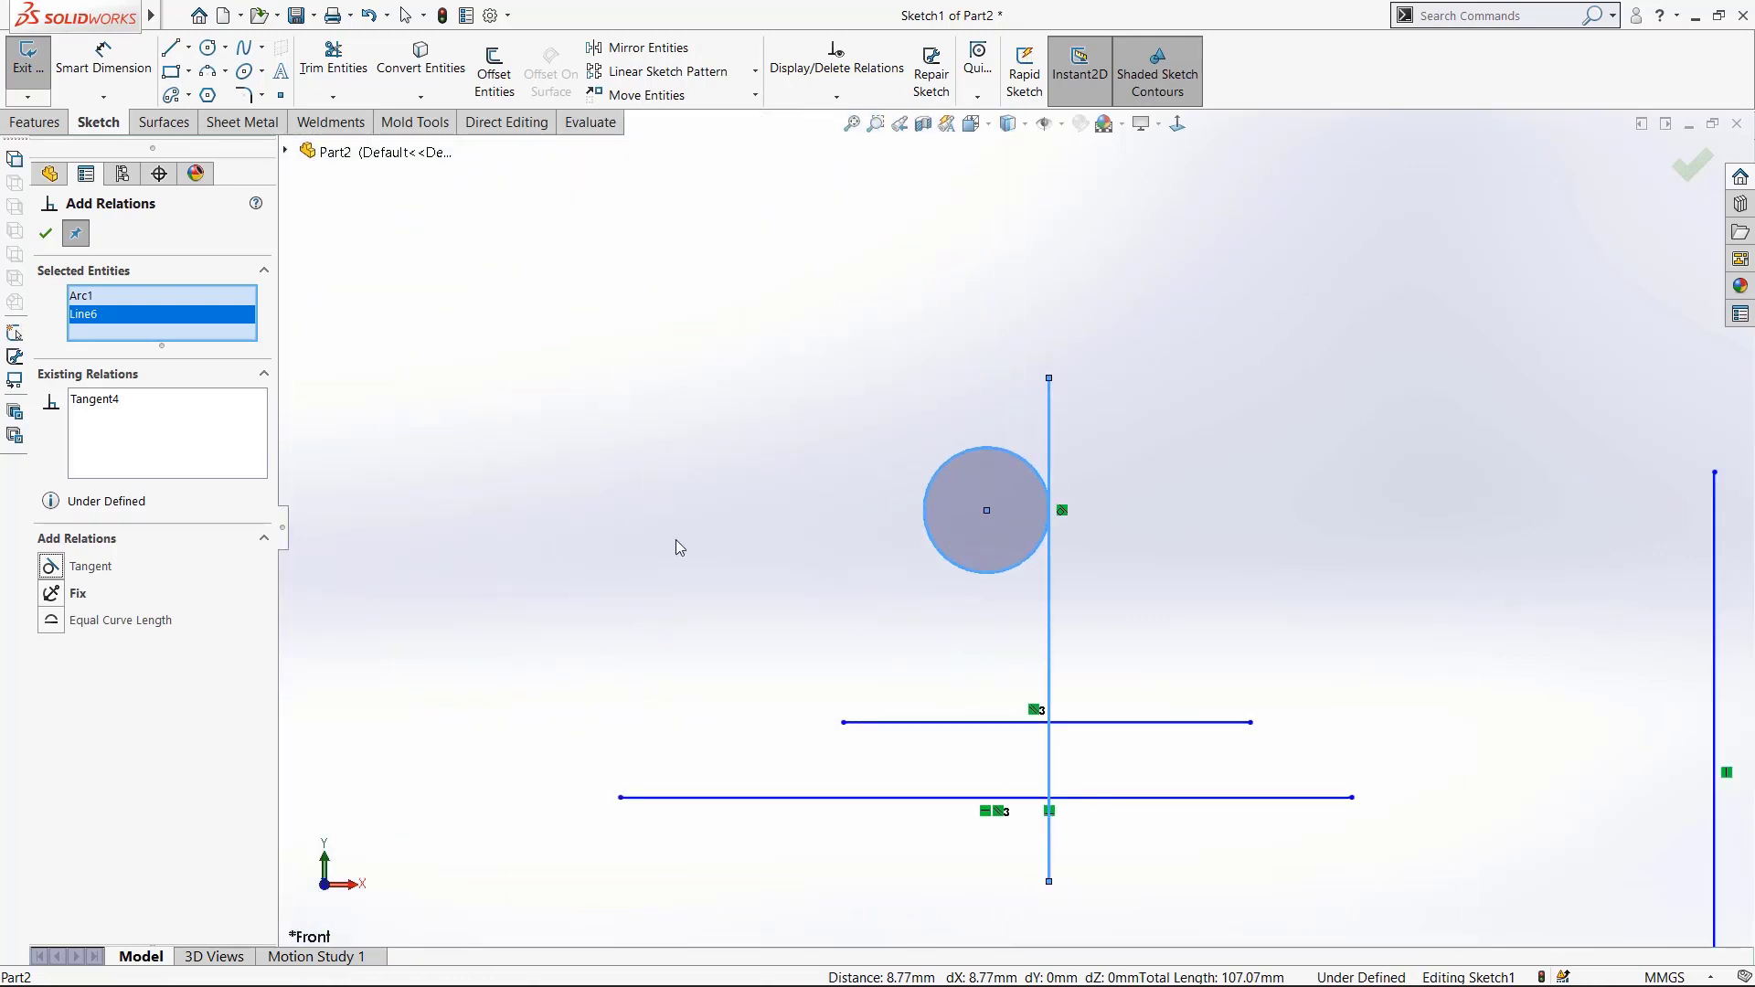
- Sketch a circle of 10 mm radius left of the tangent circle and a circle of 5 mm radius to its upper right
right_click_drag(611, 523, 693, 509)
left_click(679, 426)
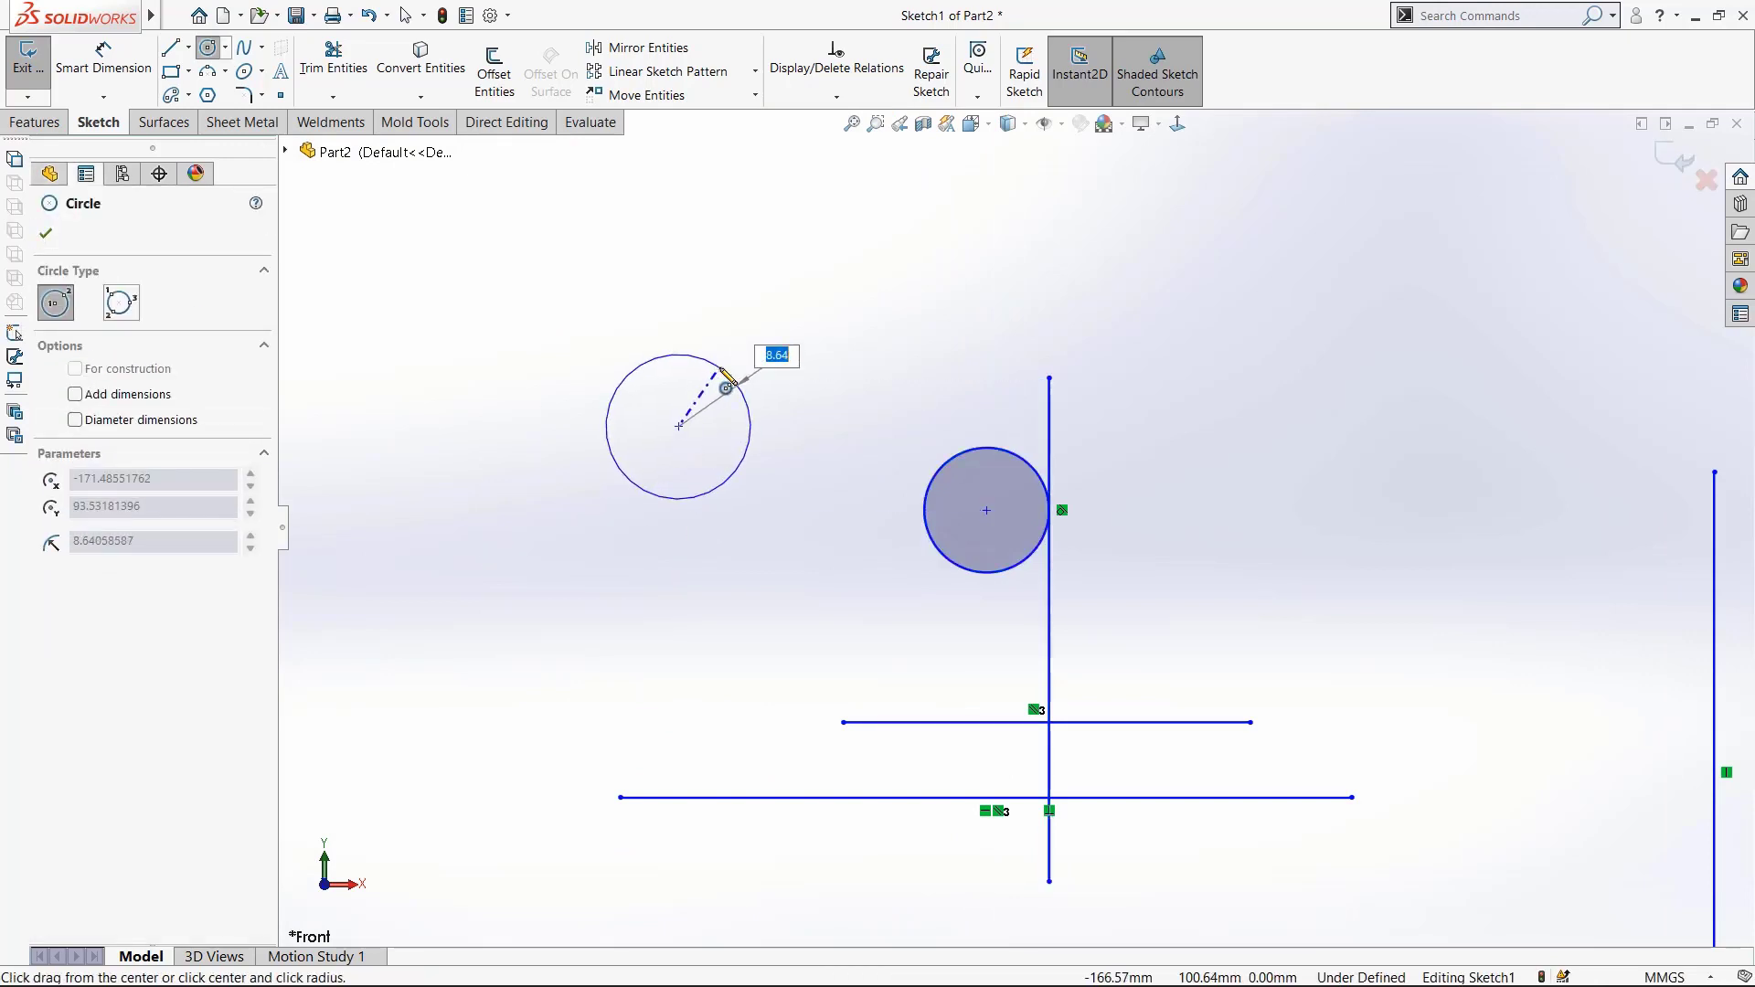
type("10")
key("Return")
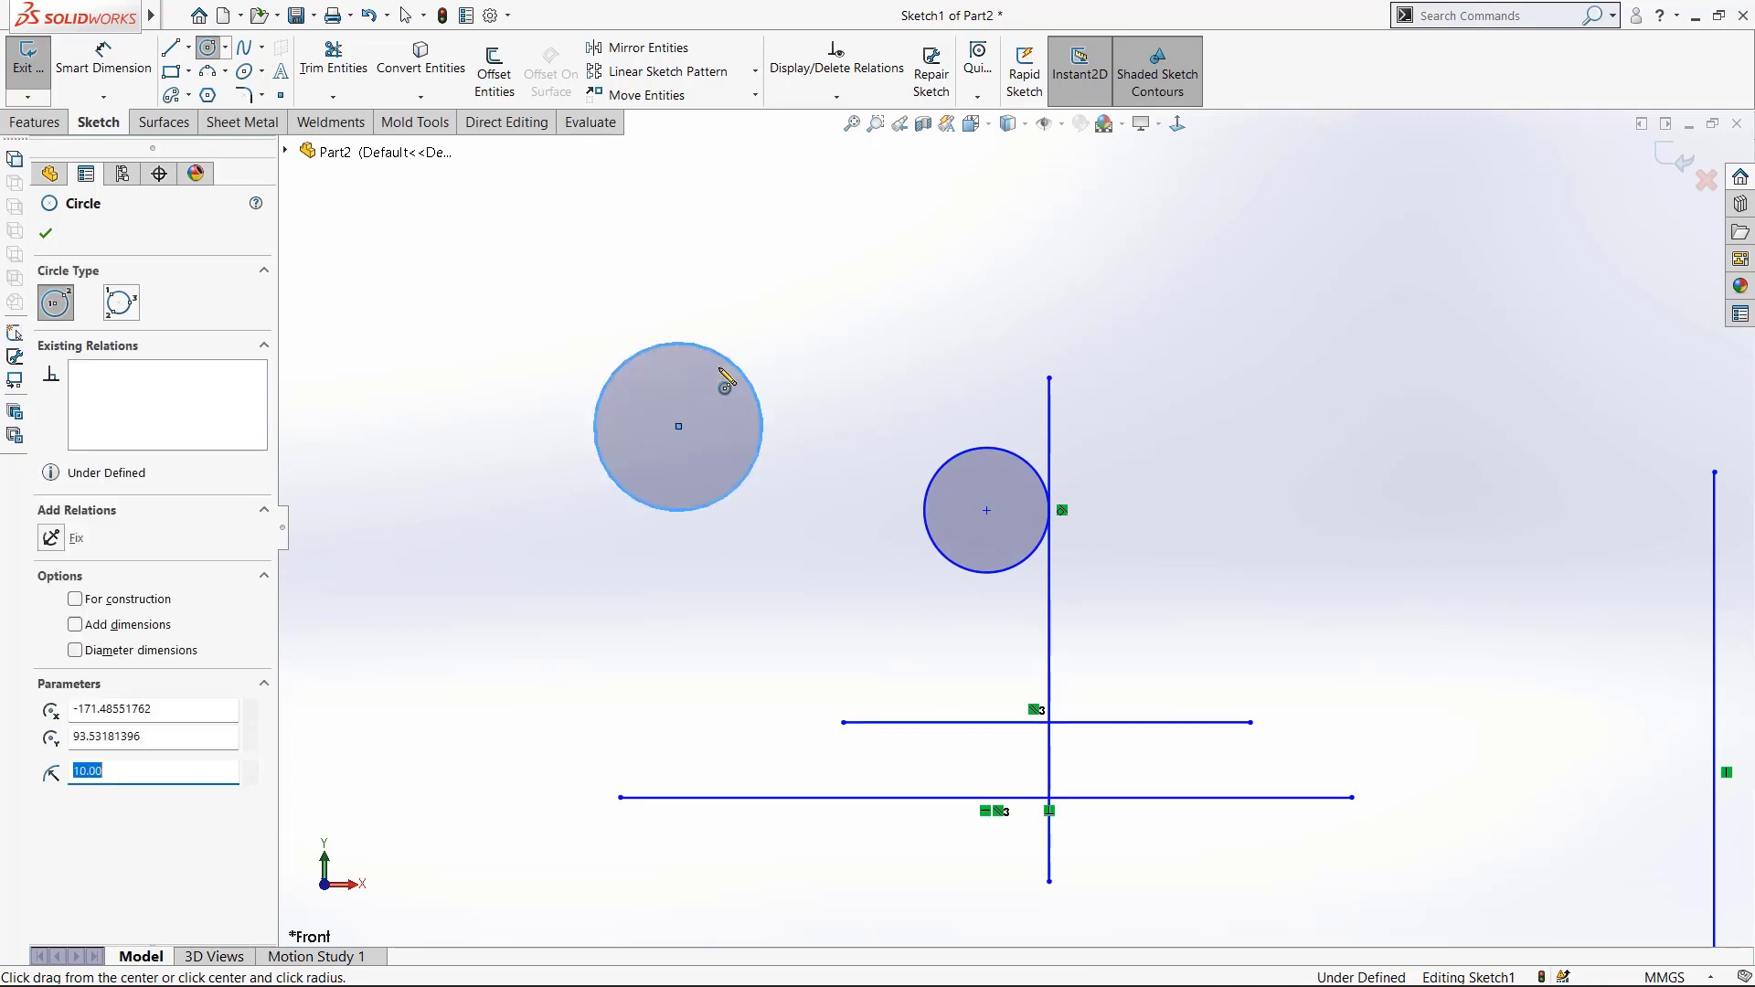
left_click(861, 313)
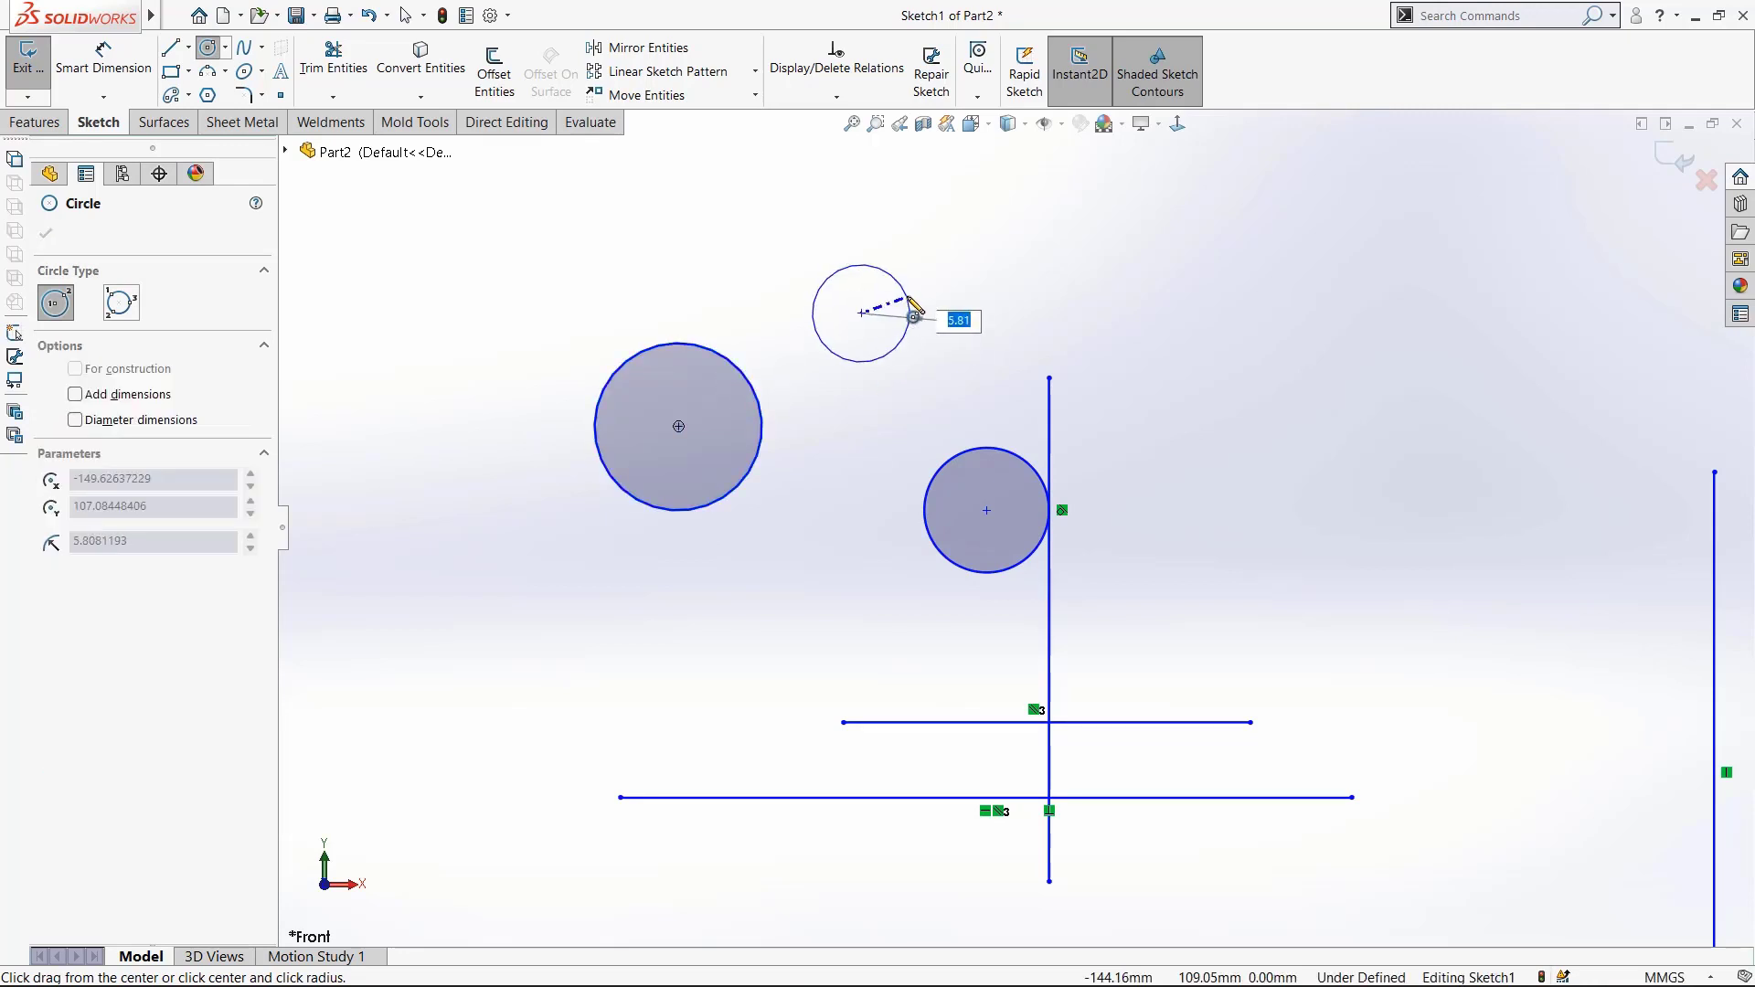
left_click(912, 312)
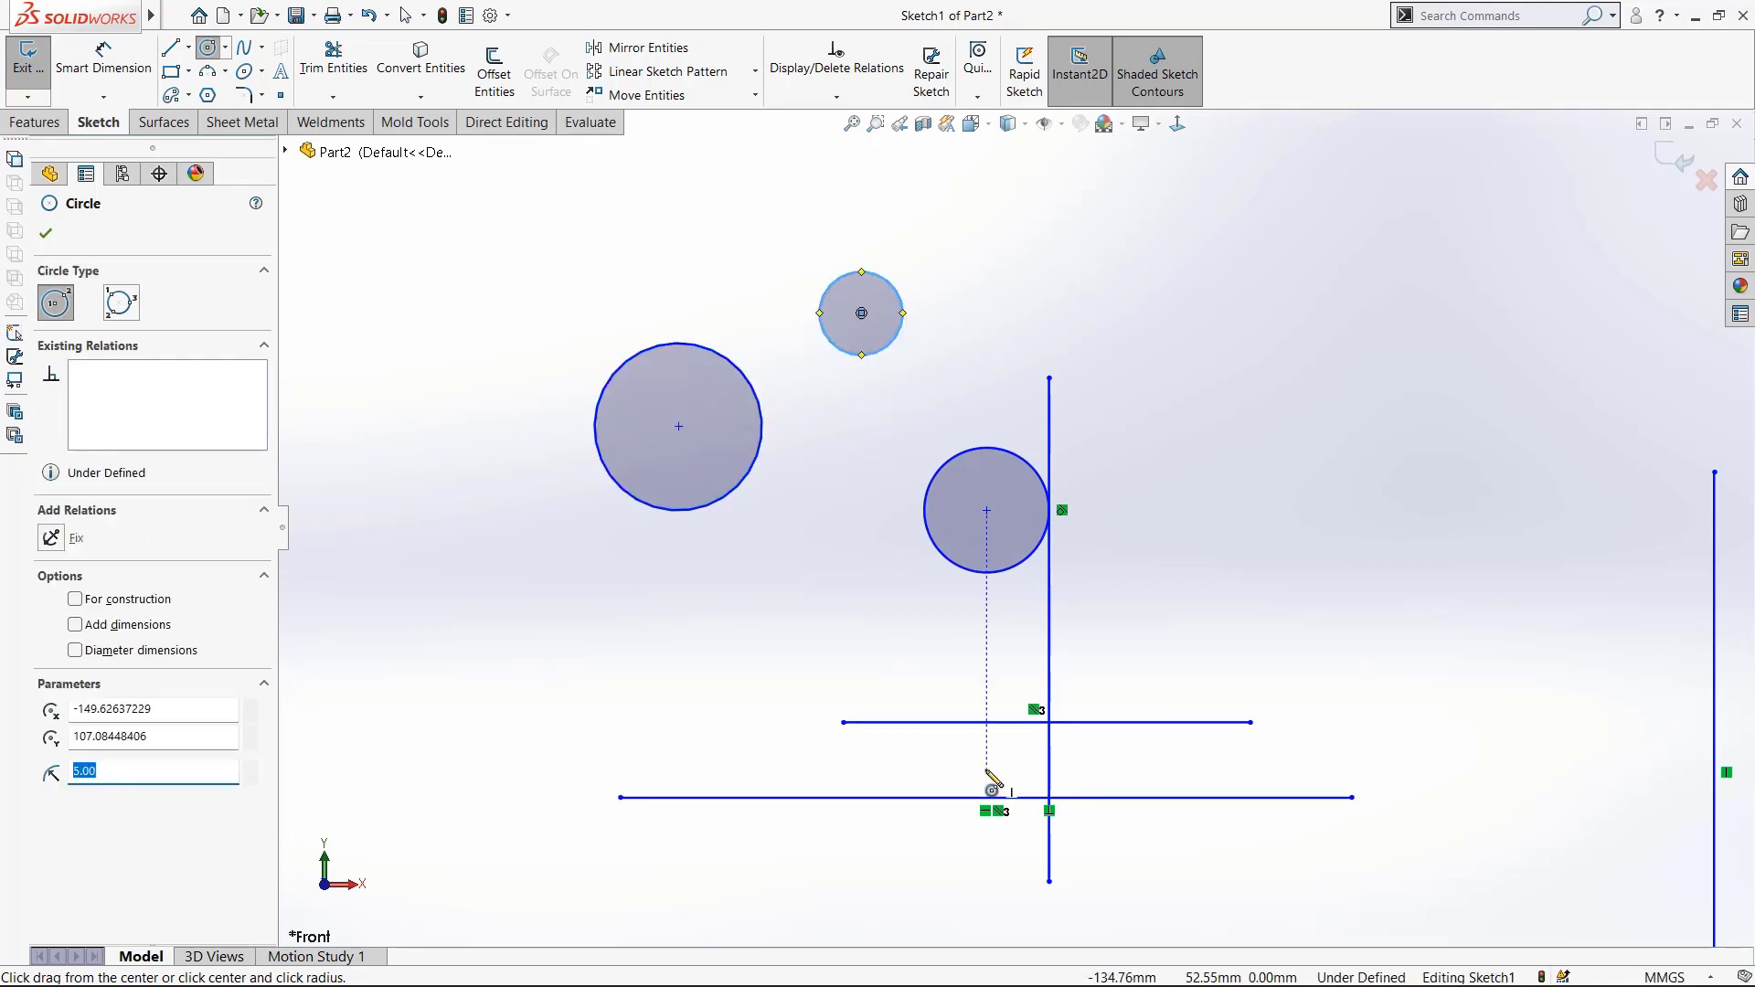
key("Escape")
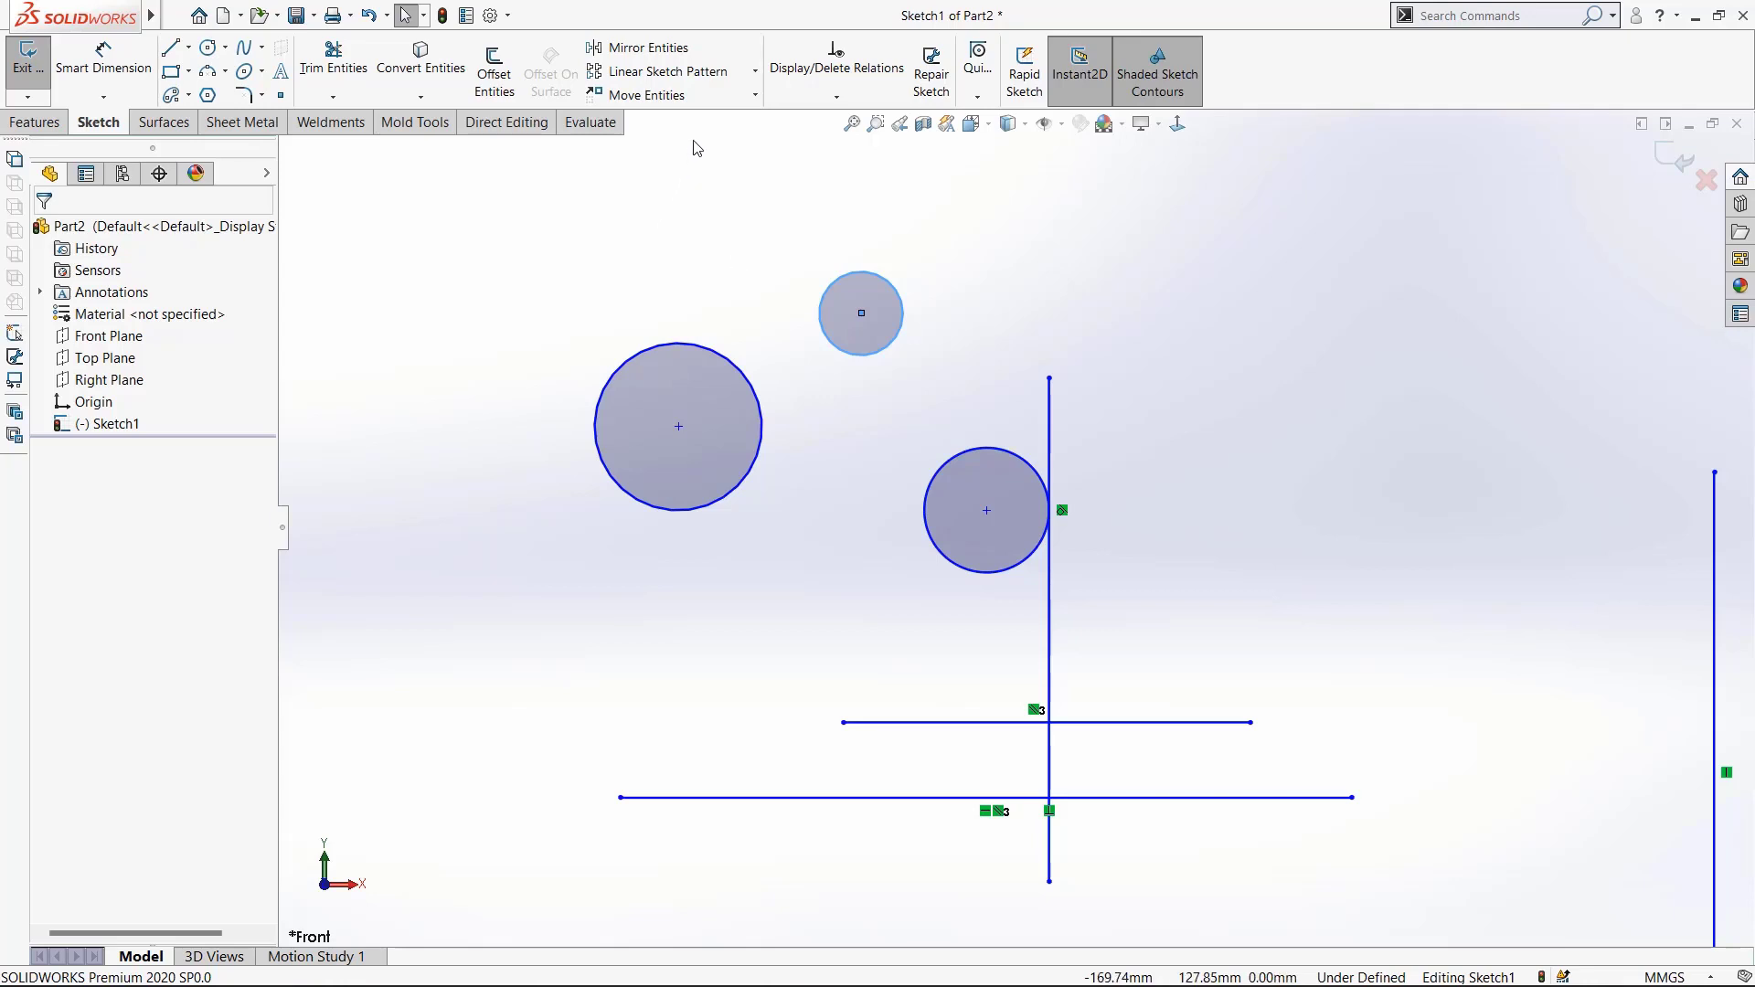
- Add a Coradial relation between the 10 mm radius circle and the 5 mm radius circle
left_click(836, 96)
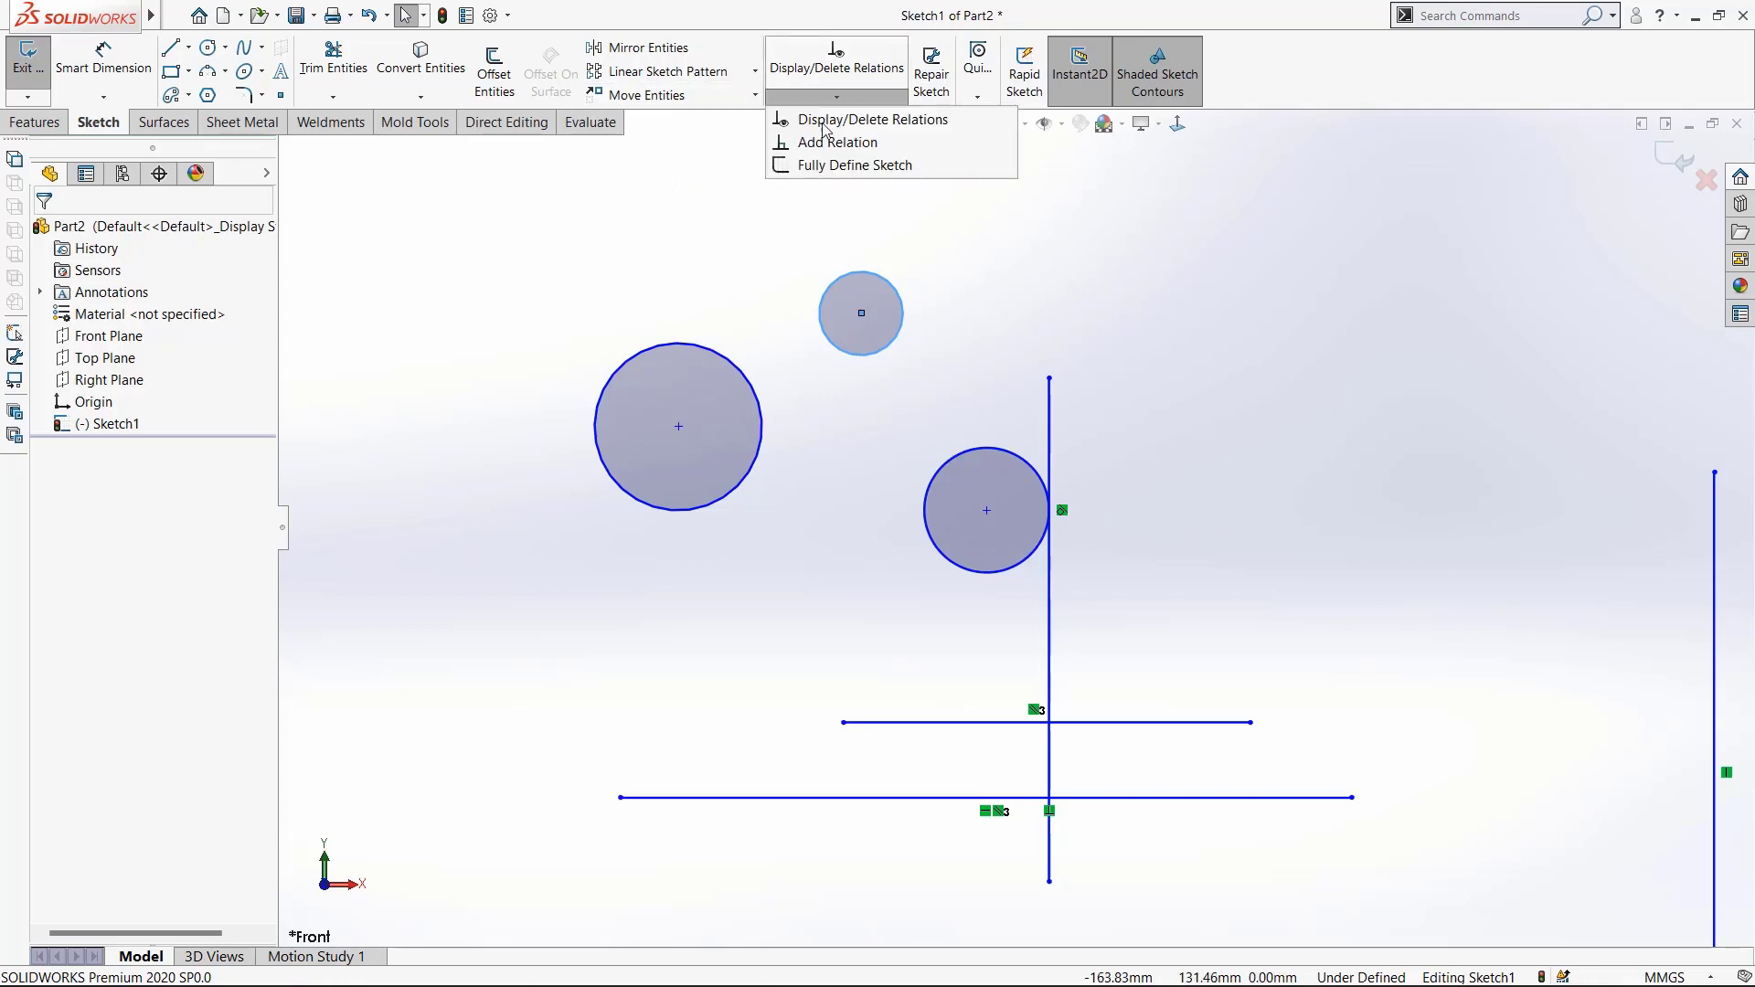
left_click(828, 142)
left_click(743, 382)
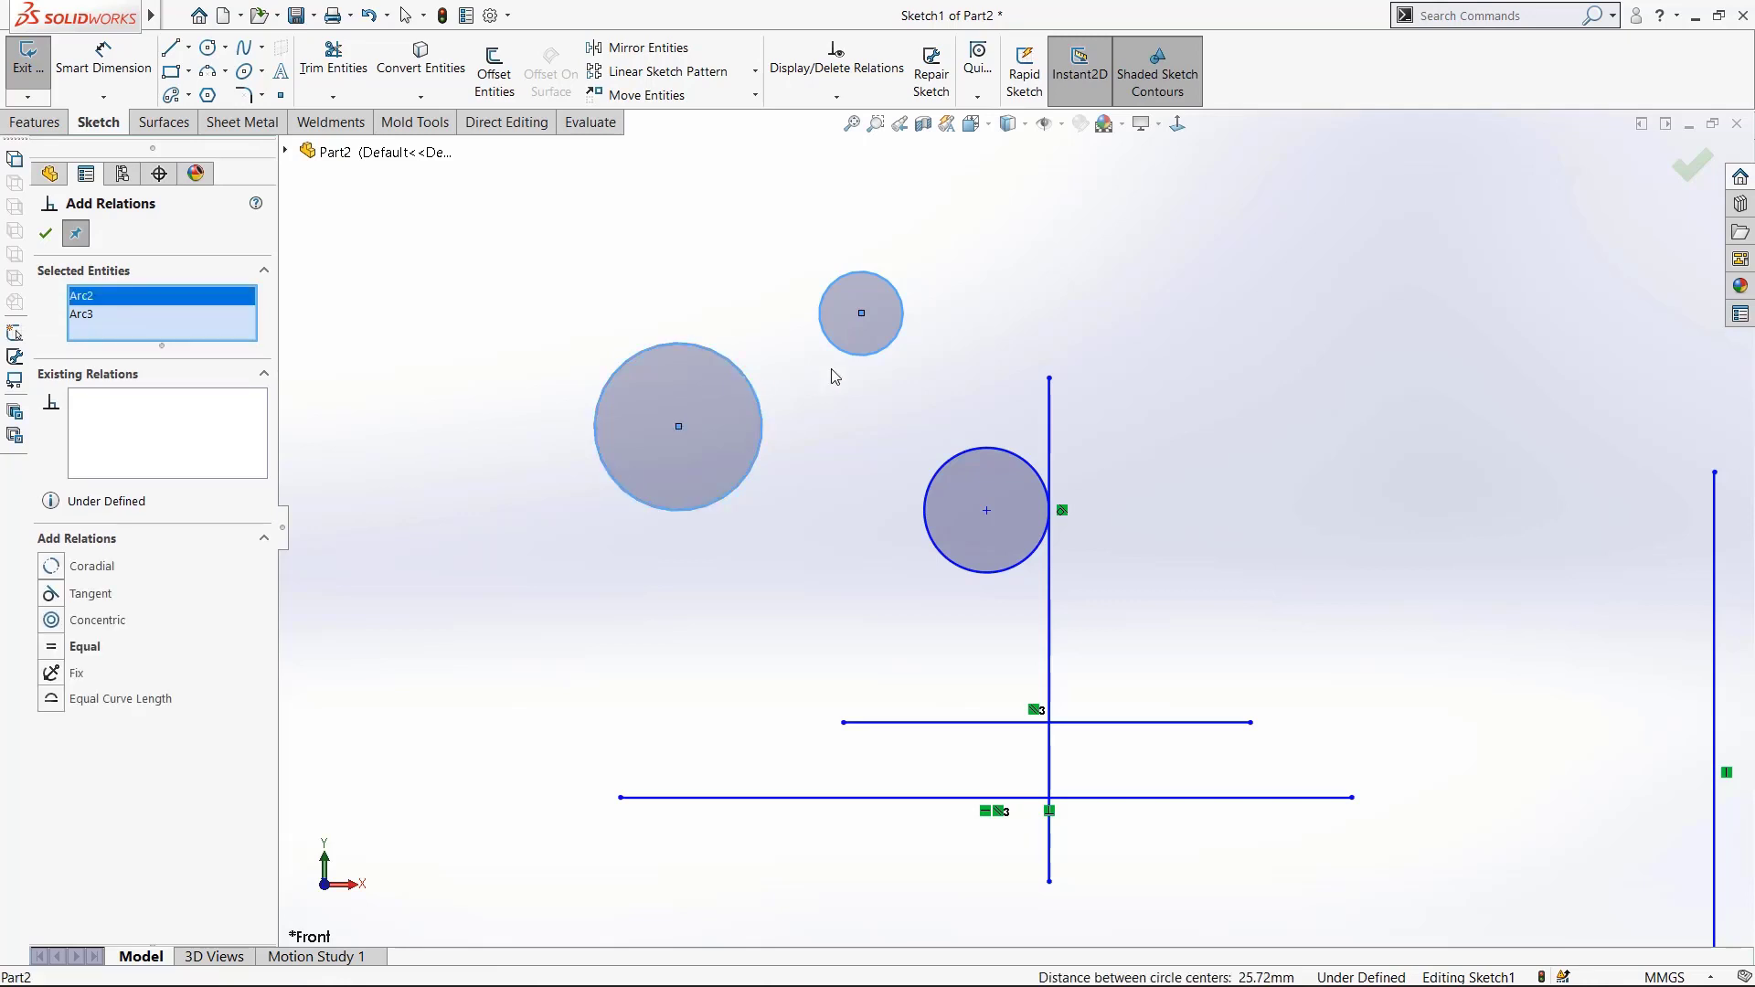
left_click(901, 294)
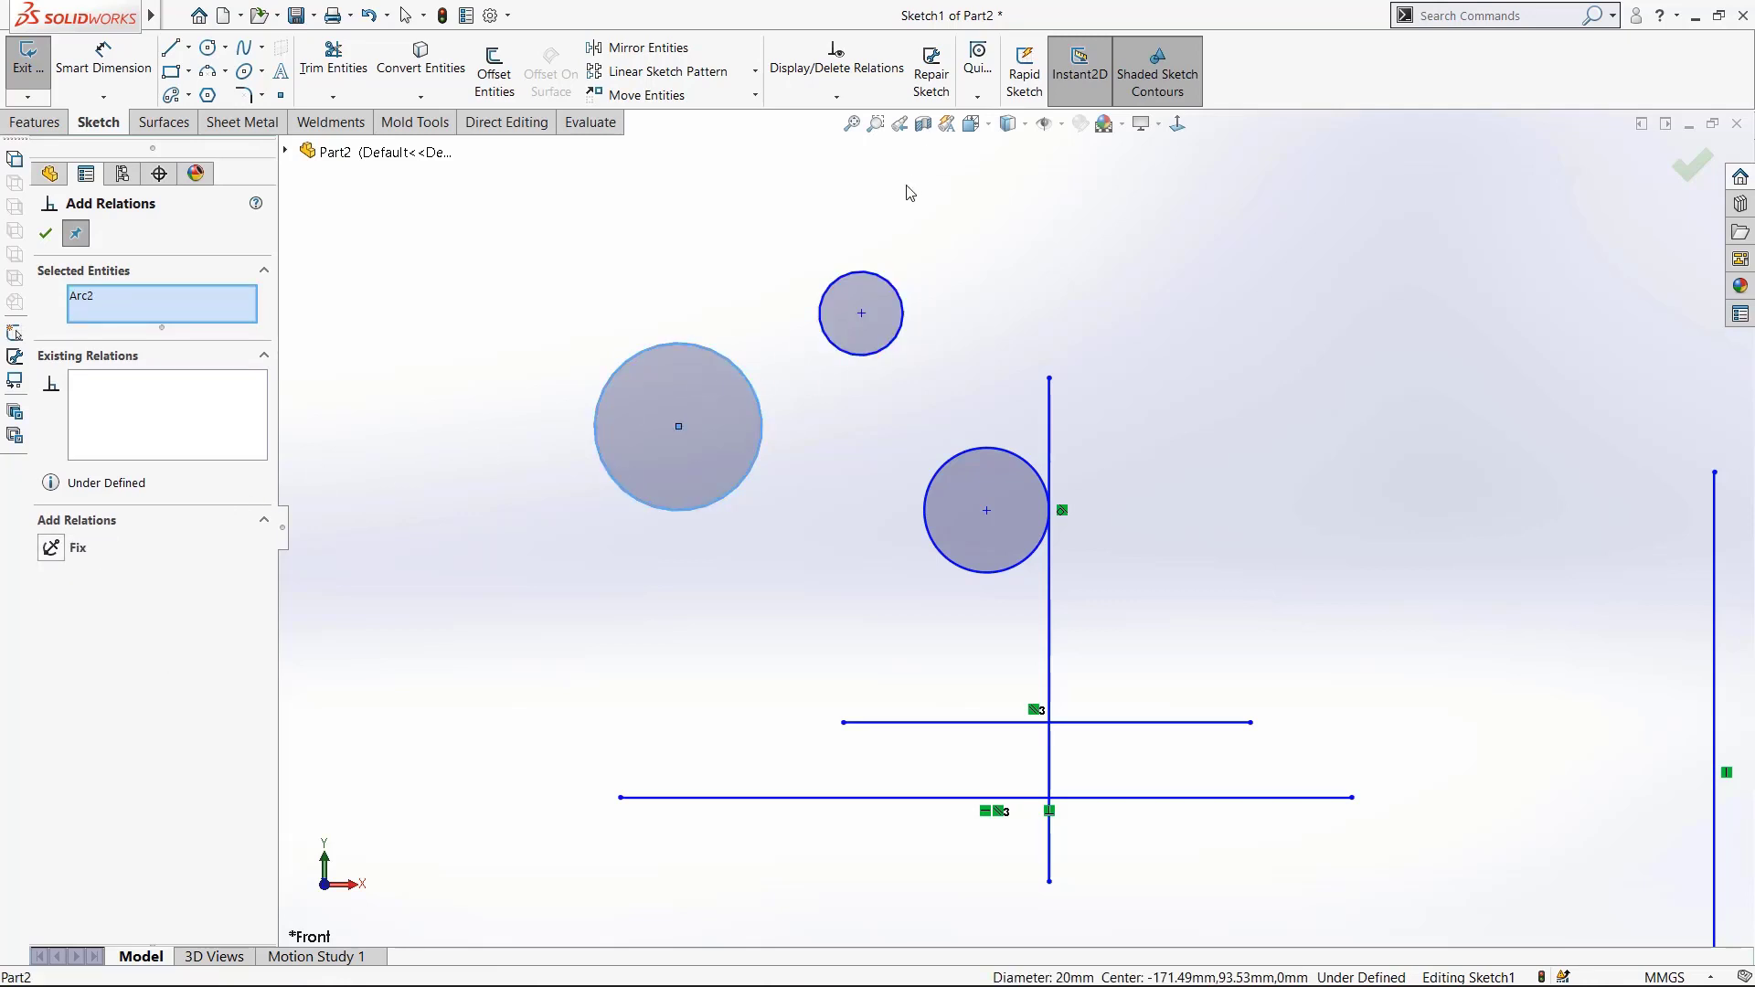
left_click(887, 287)
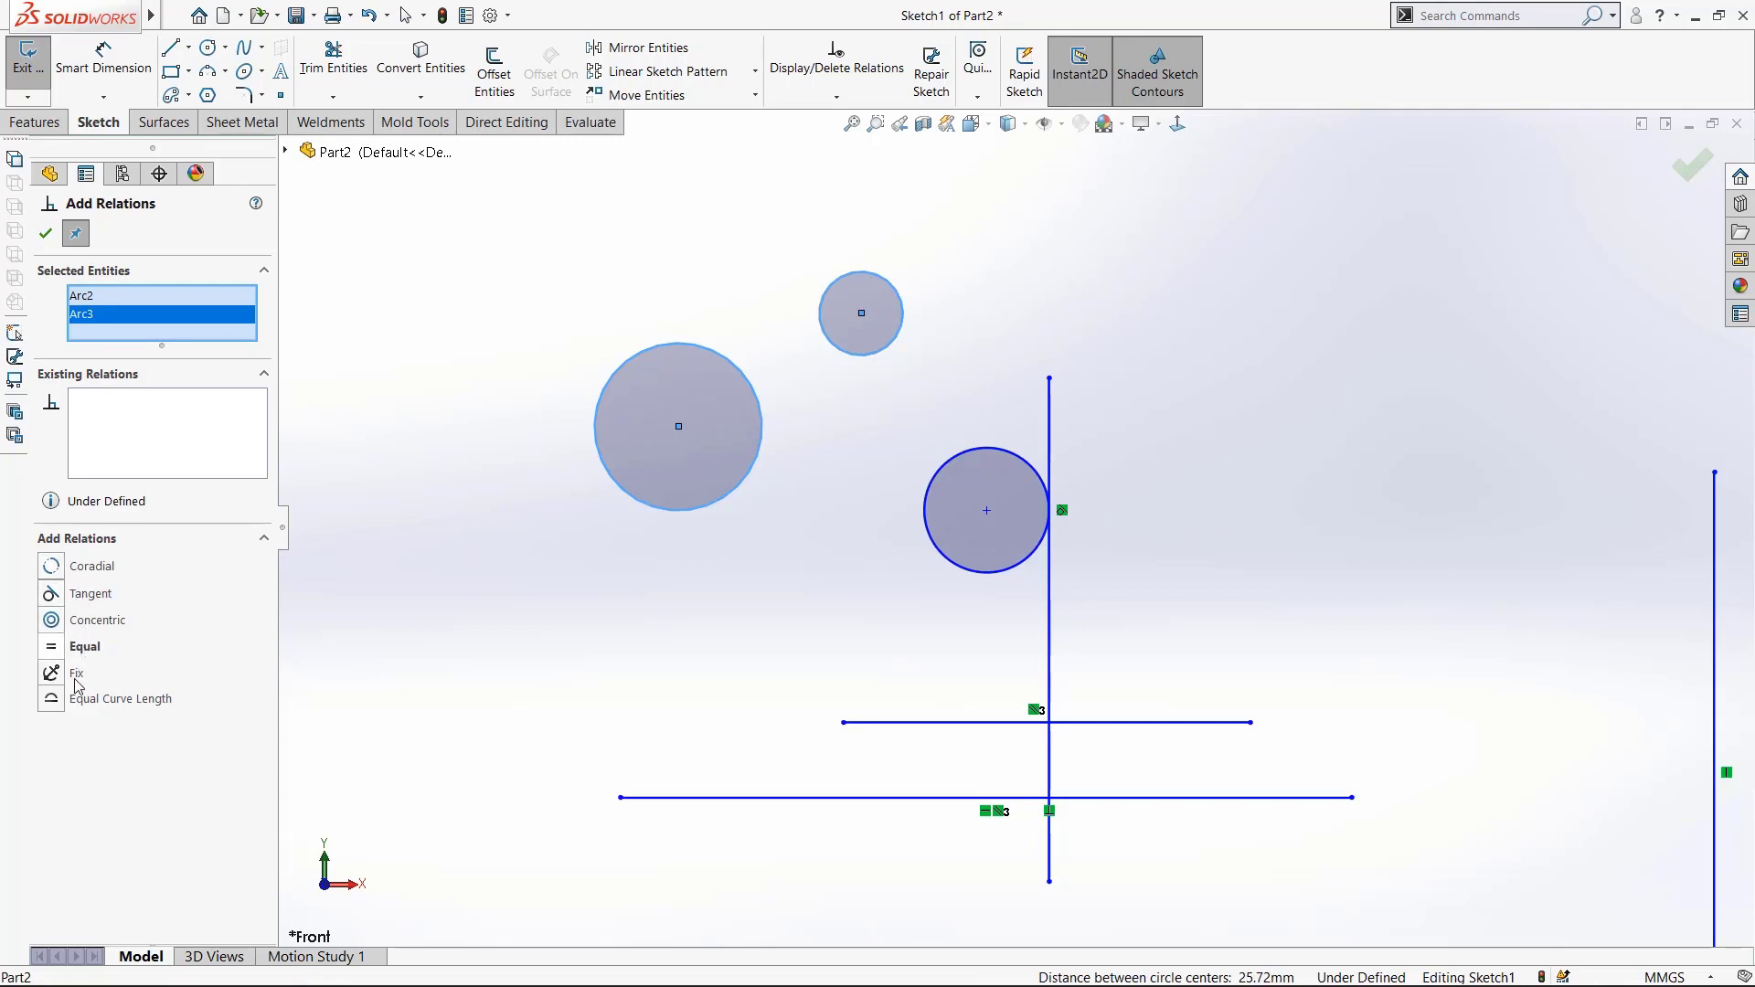
left_click(52, 567)
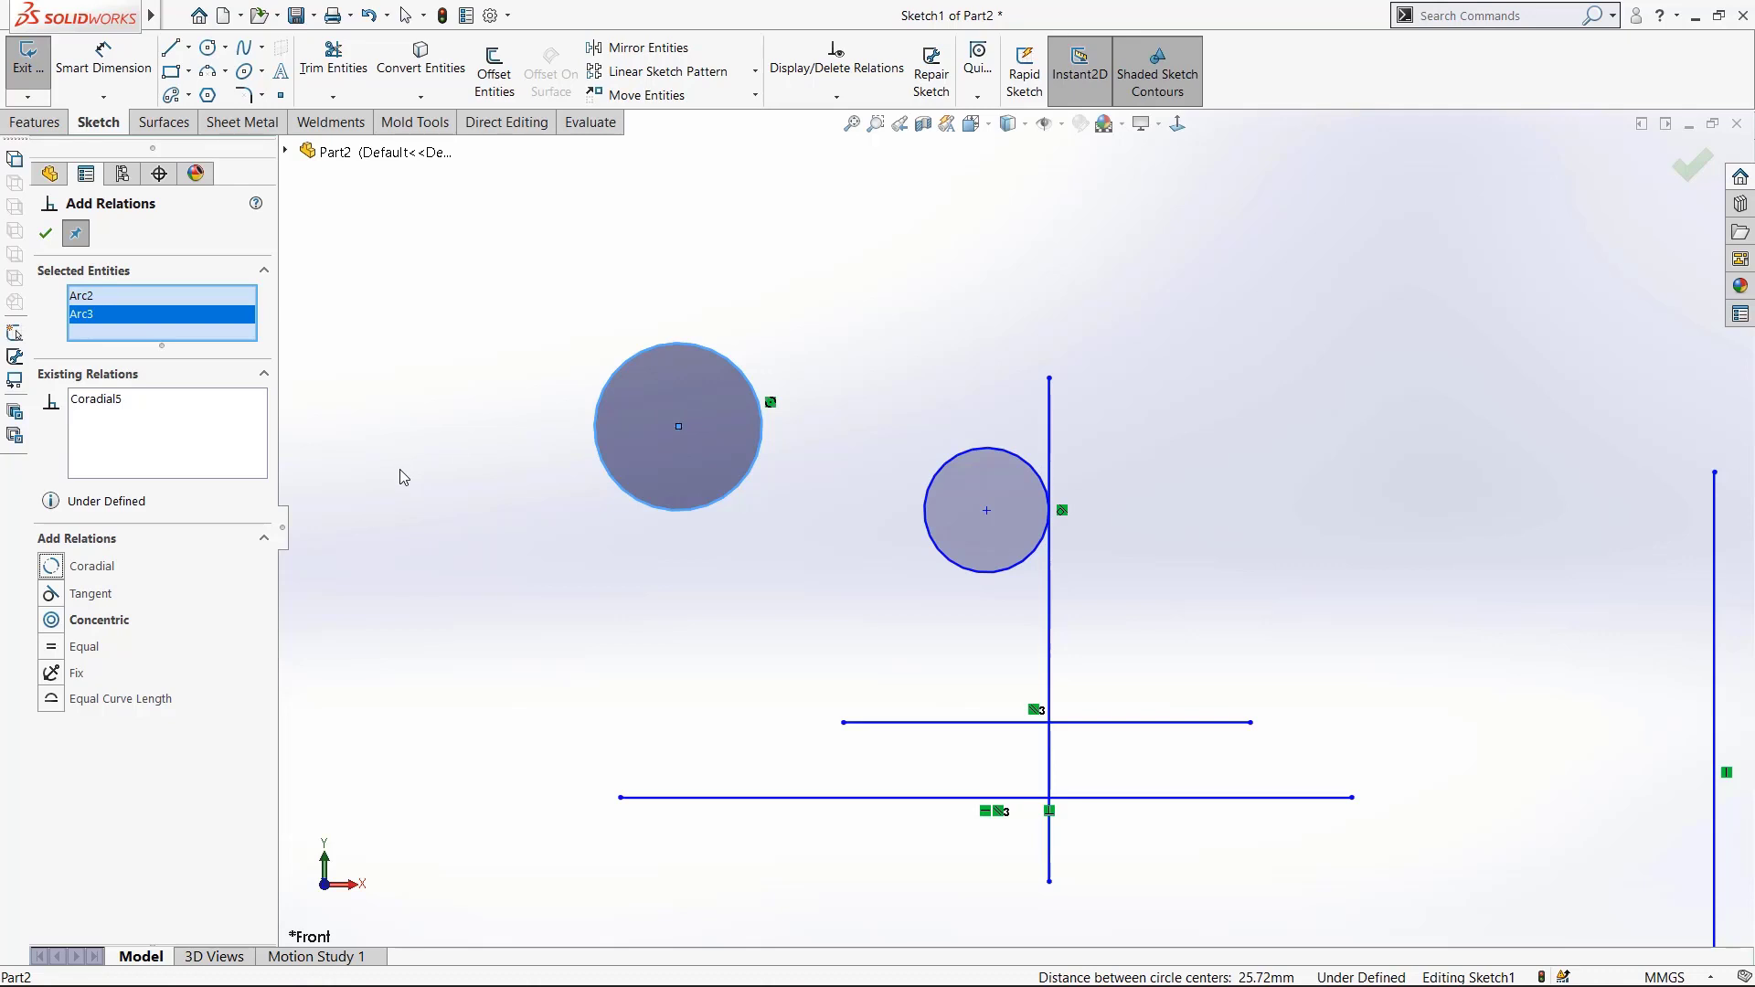
- Sketch a circle of about 6 mm radius to the upper left of the coradial circles
right_click_drag(434, 506, 503, 504)
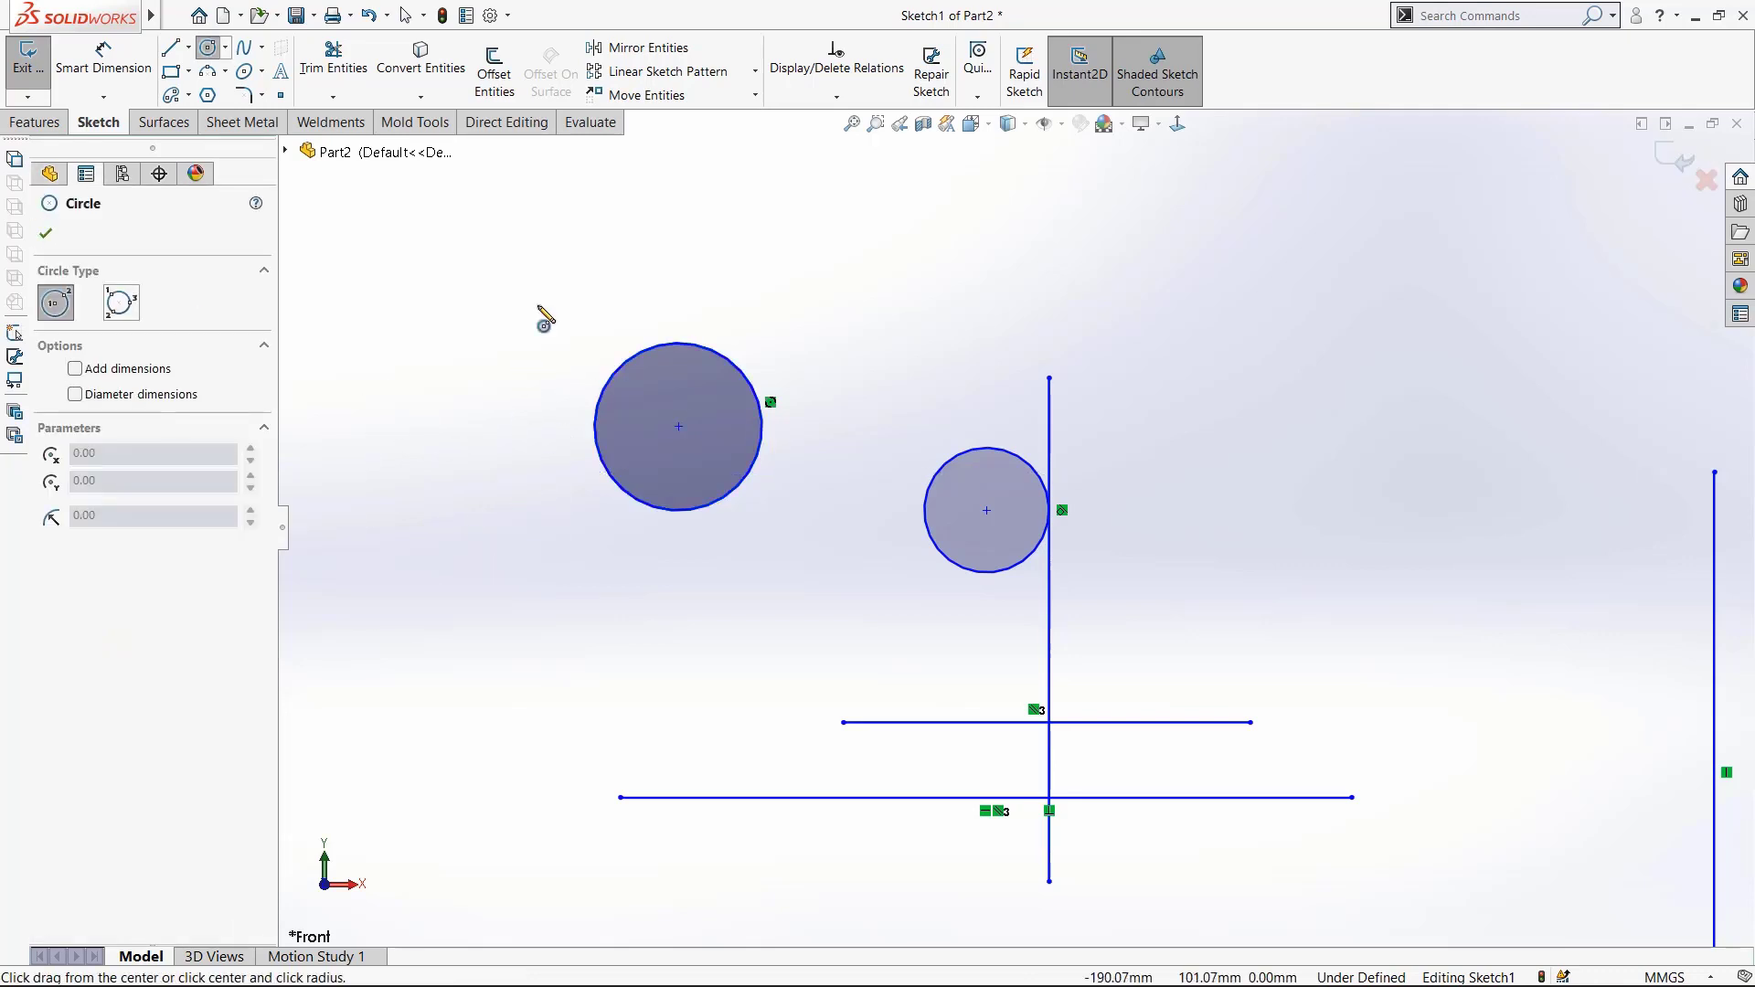
left_click(523, 363)
left_click(506, 329)
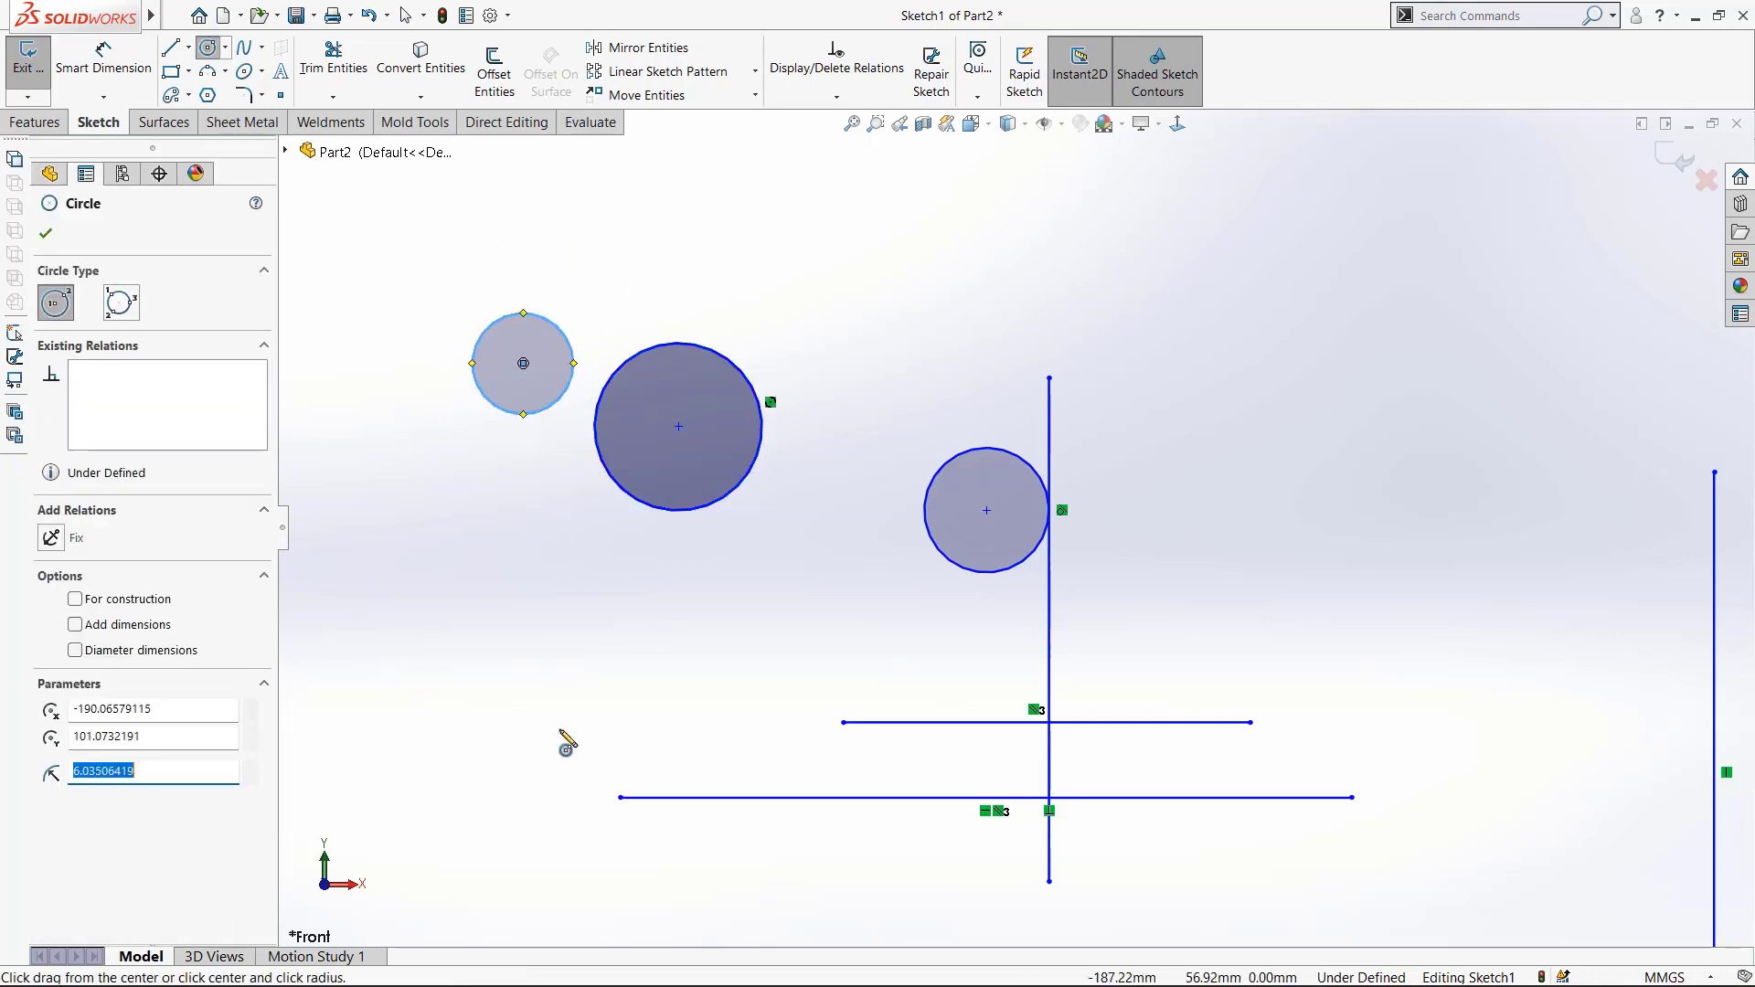
key("Escape")
- Add a Concentric relation between the 6 mm radius circle and the 10 mm radius circle
left_click(837, 96)
left_click(845, 144)
left_click(564, 347)
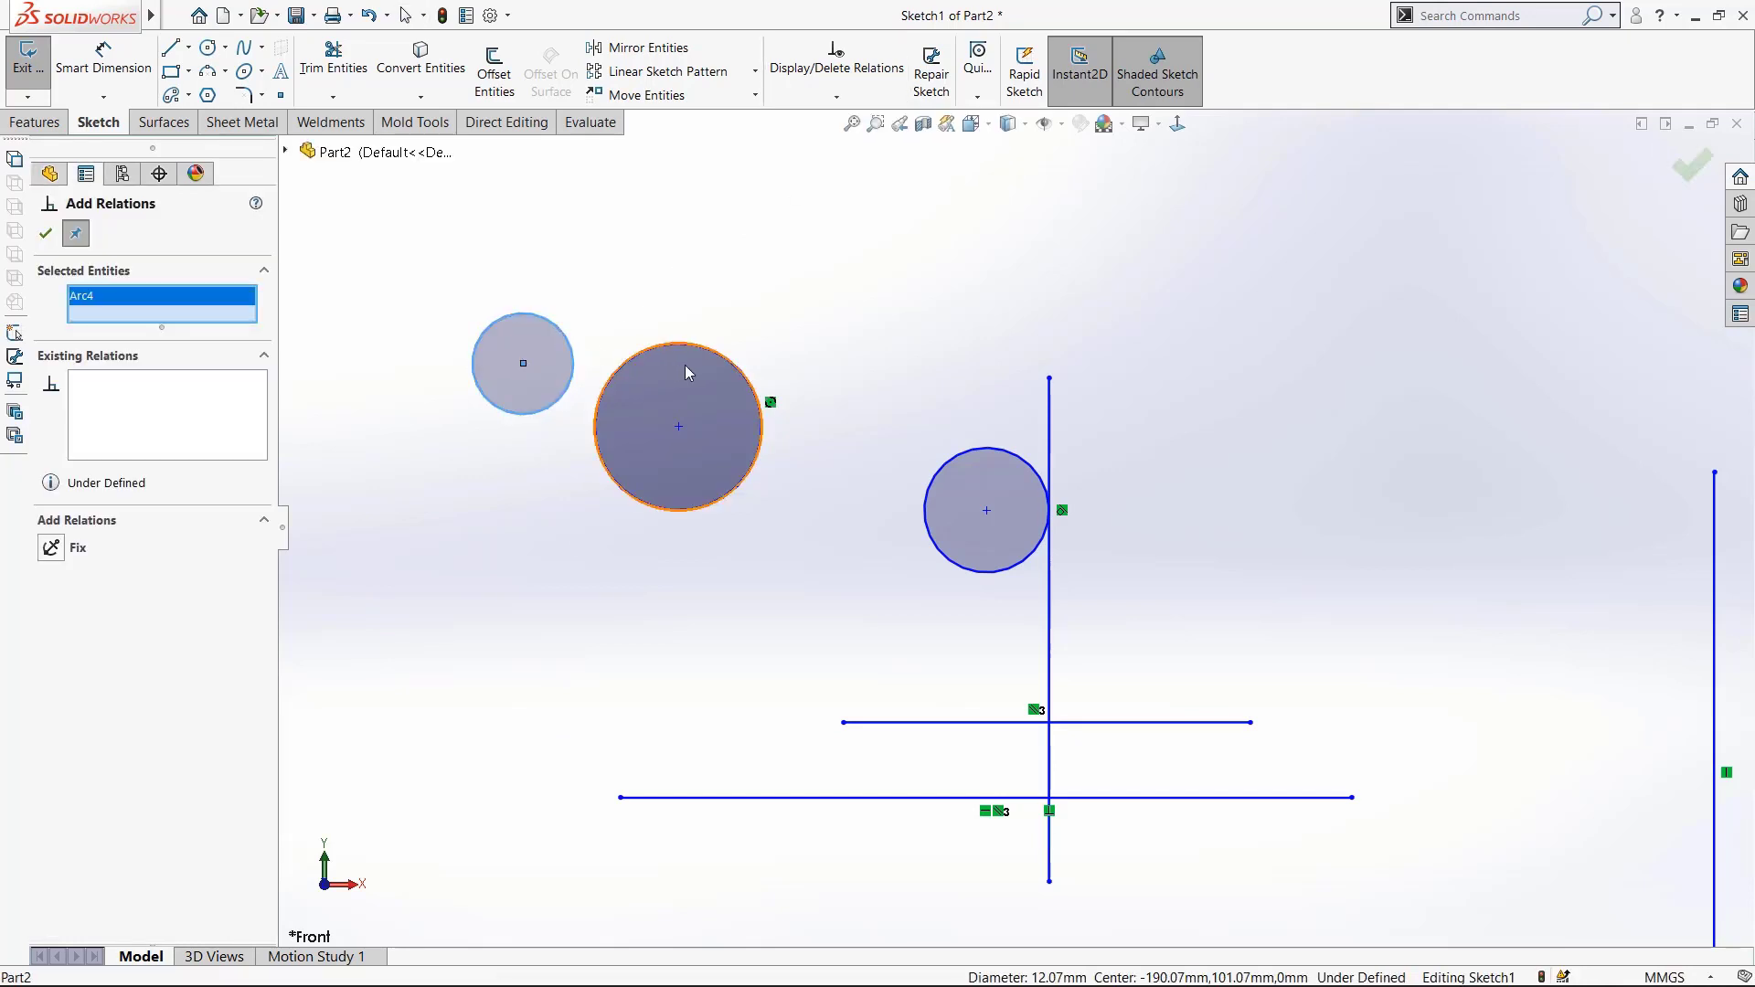
left_click(693, 344)
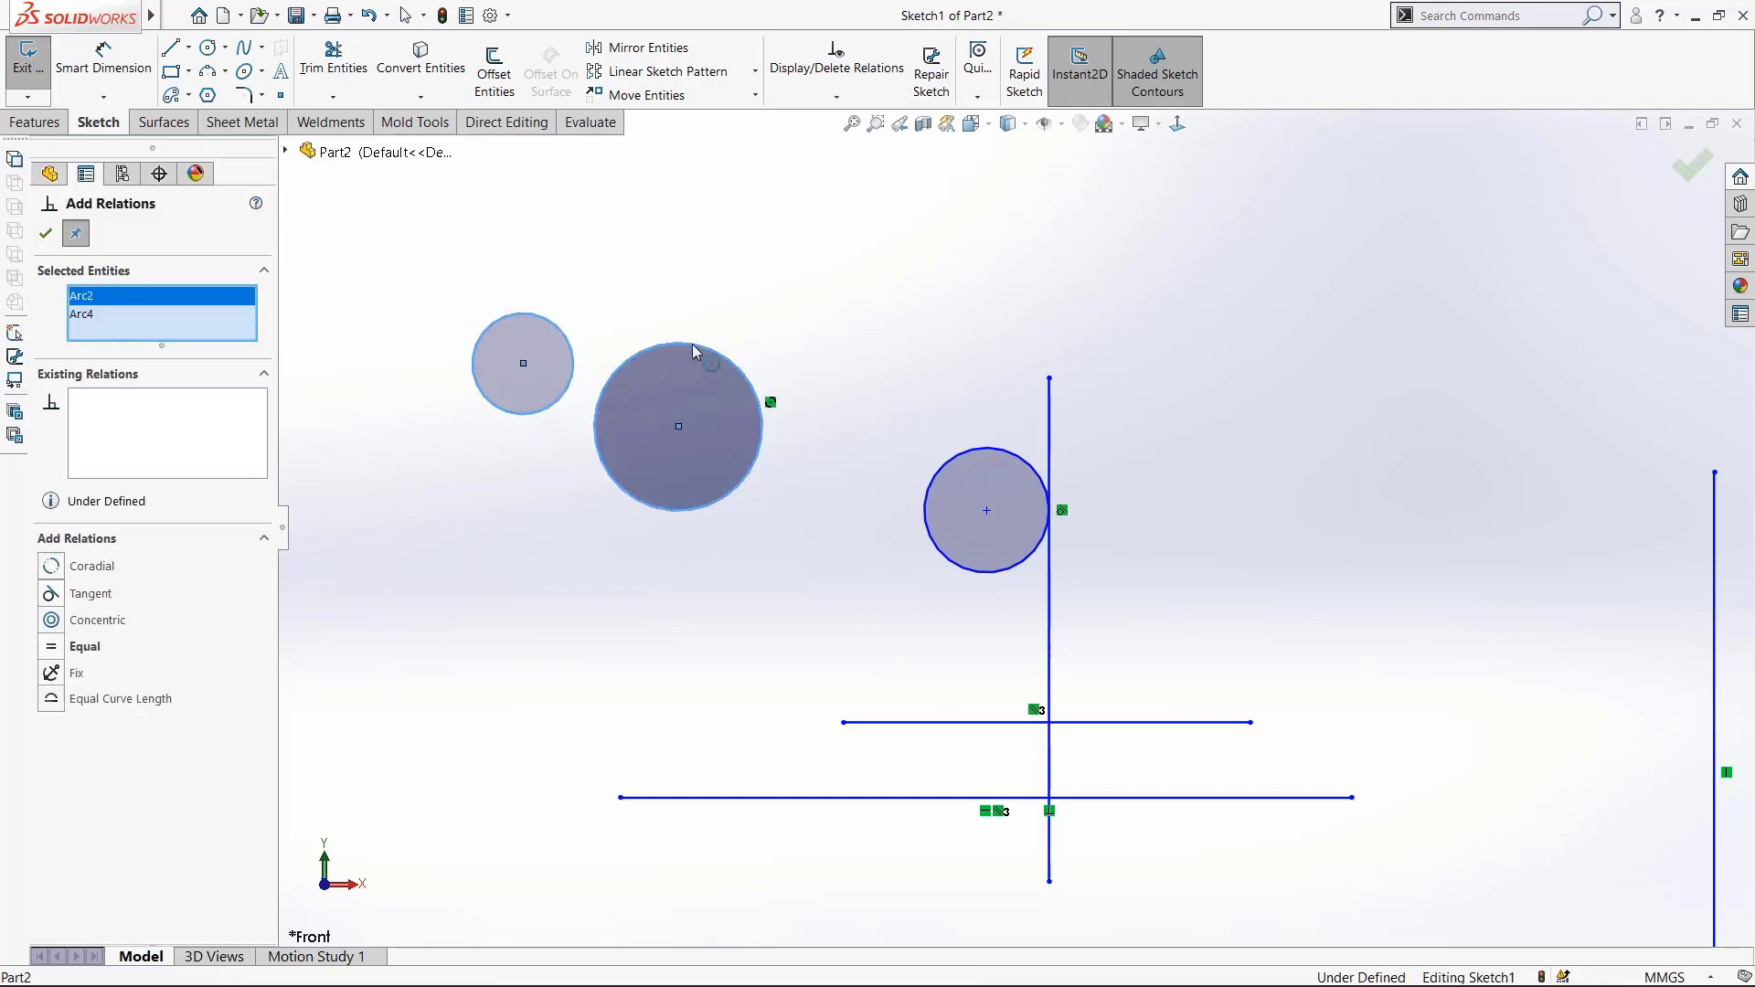
left_click(52, 621)
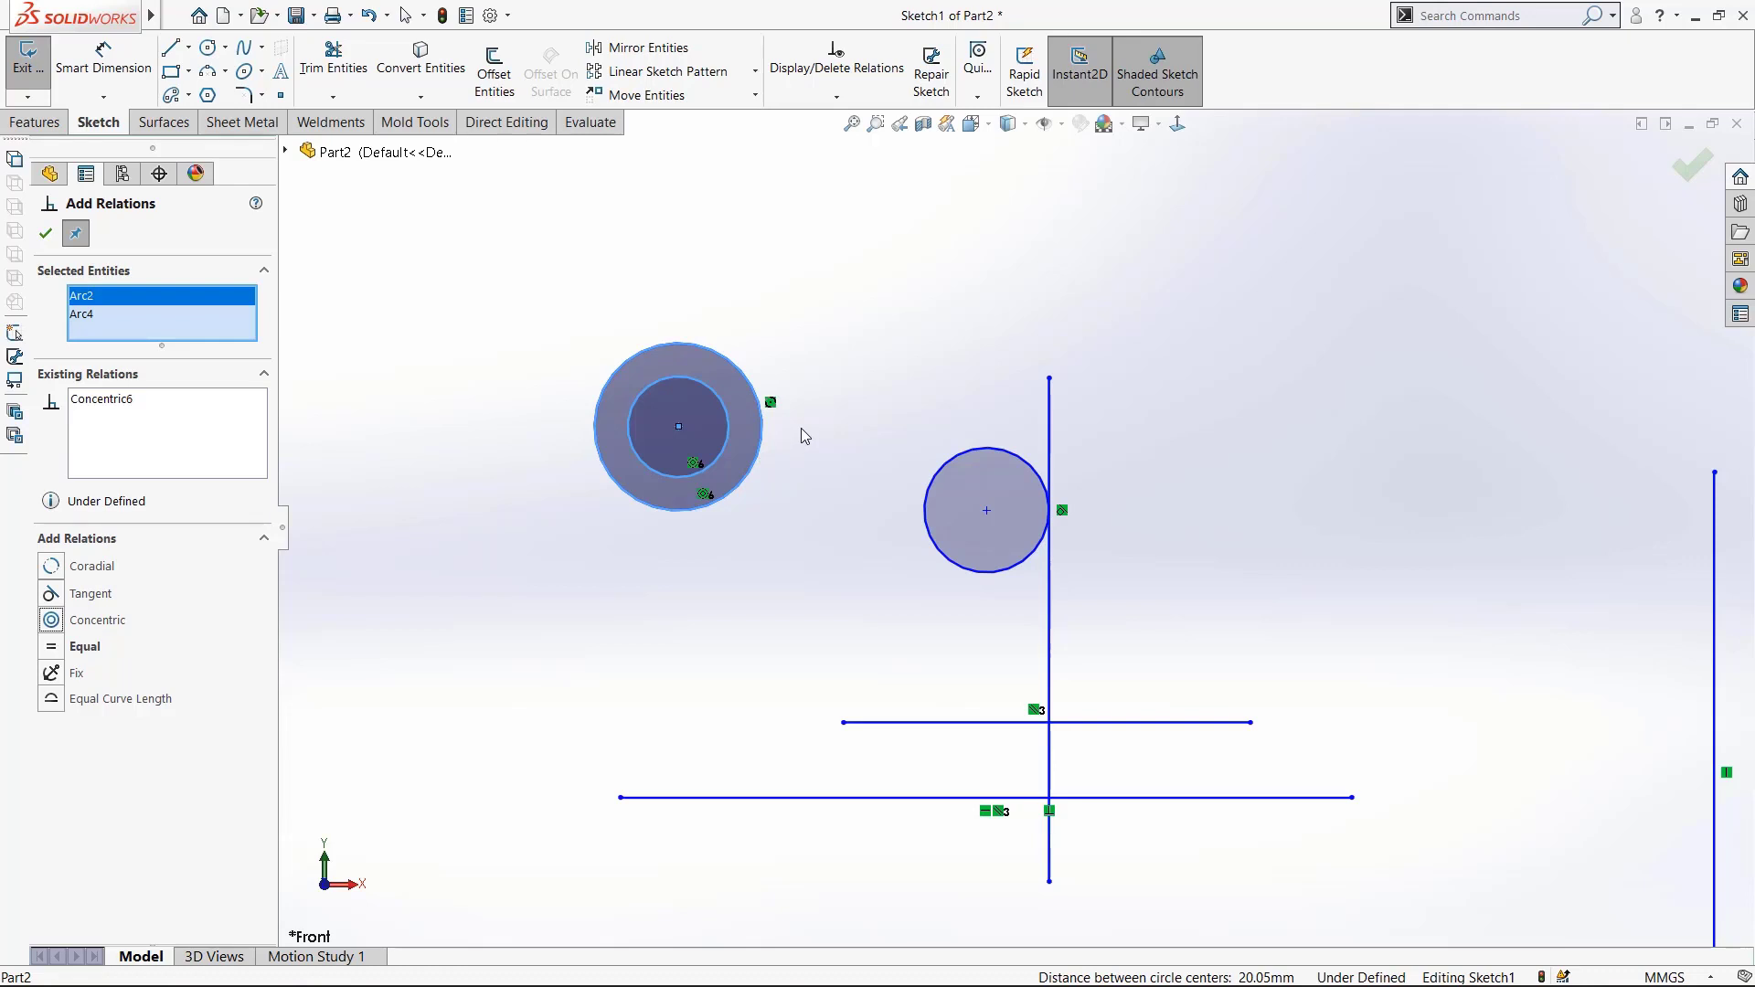
- Resize the inner and outer concentric circles freehand to smaller radii, keeping their shared centre
scroll(735, 369, "down", 2)
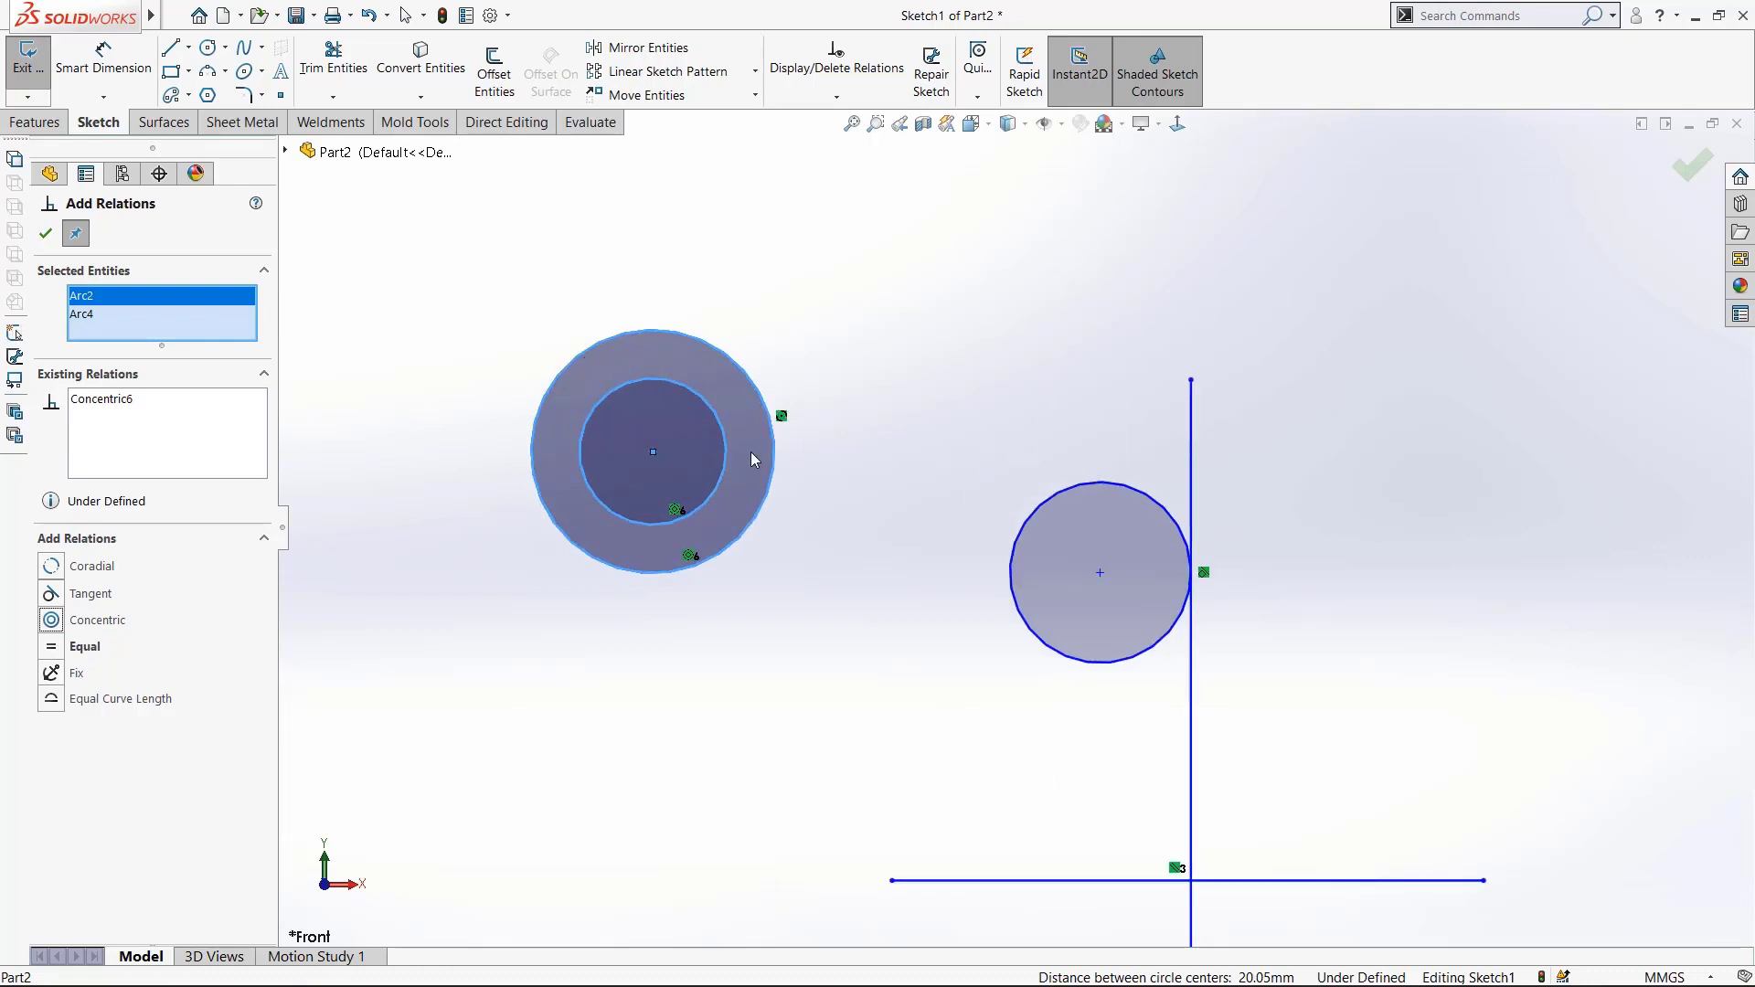
left_click_drag(727, 453, 912, 334)
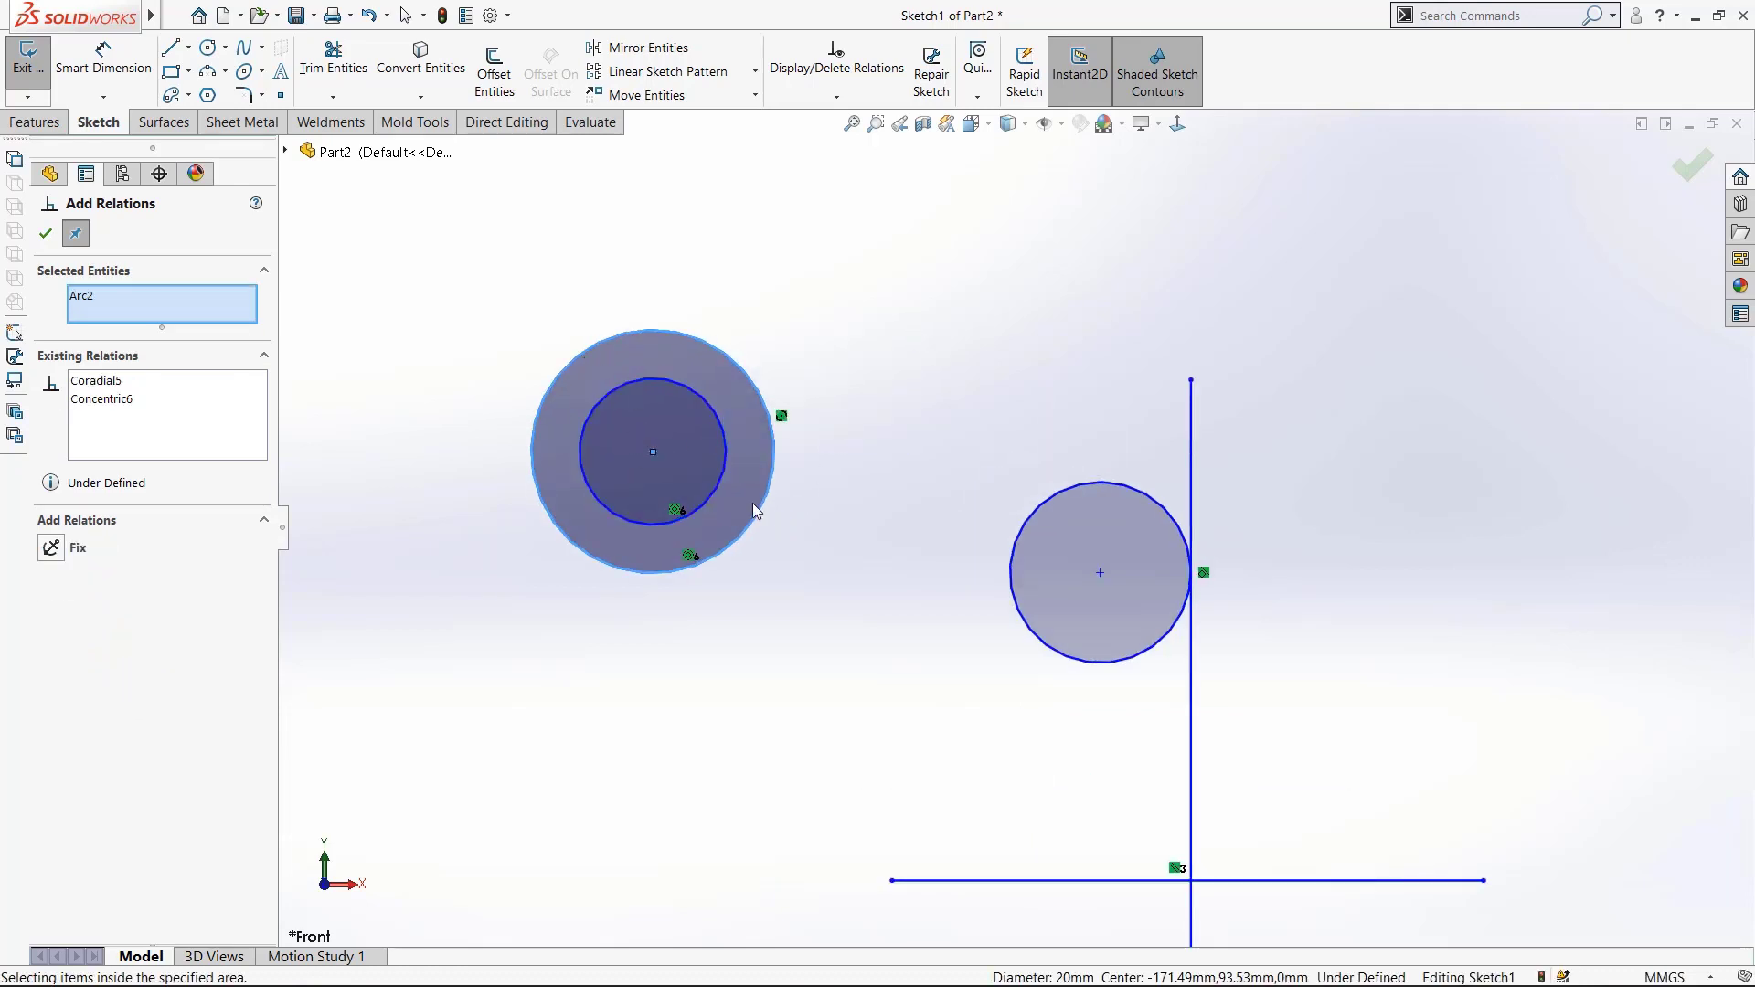
key("Escape")
left_click(717, 487)
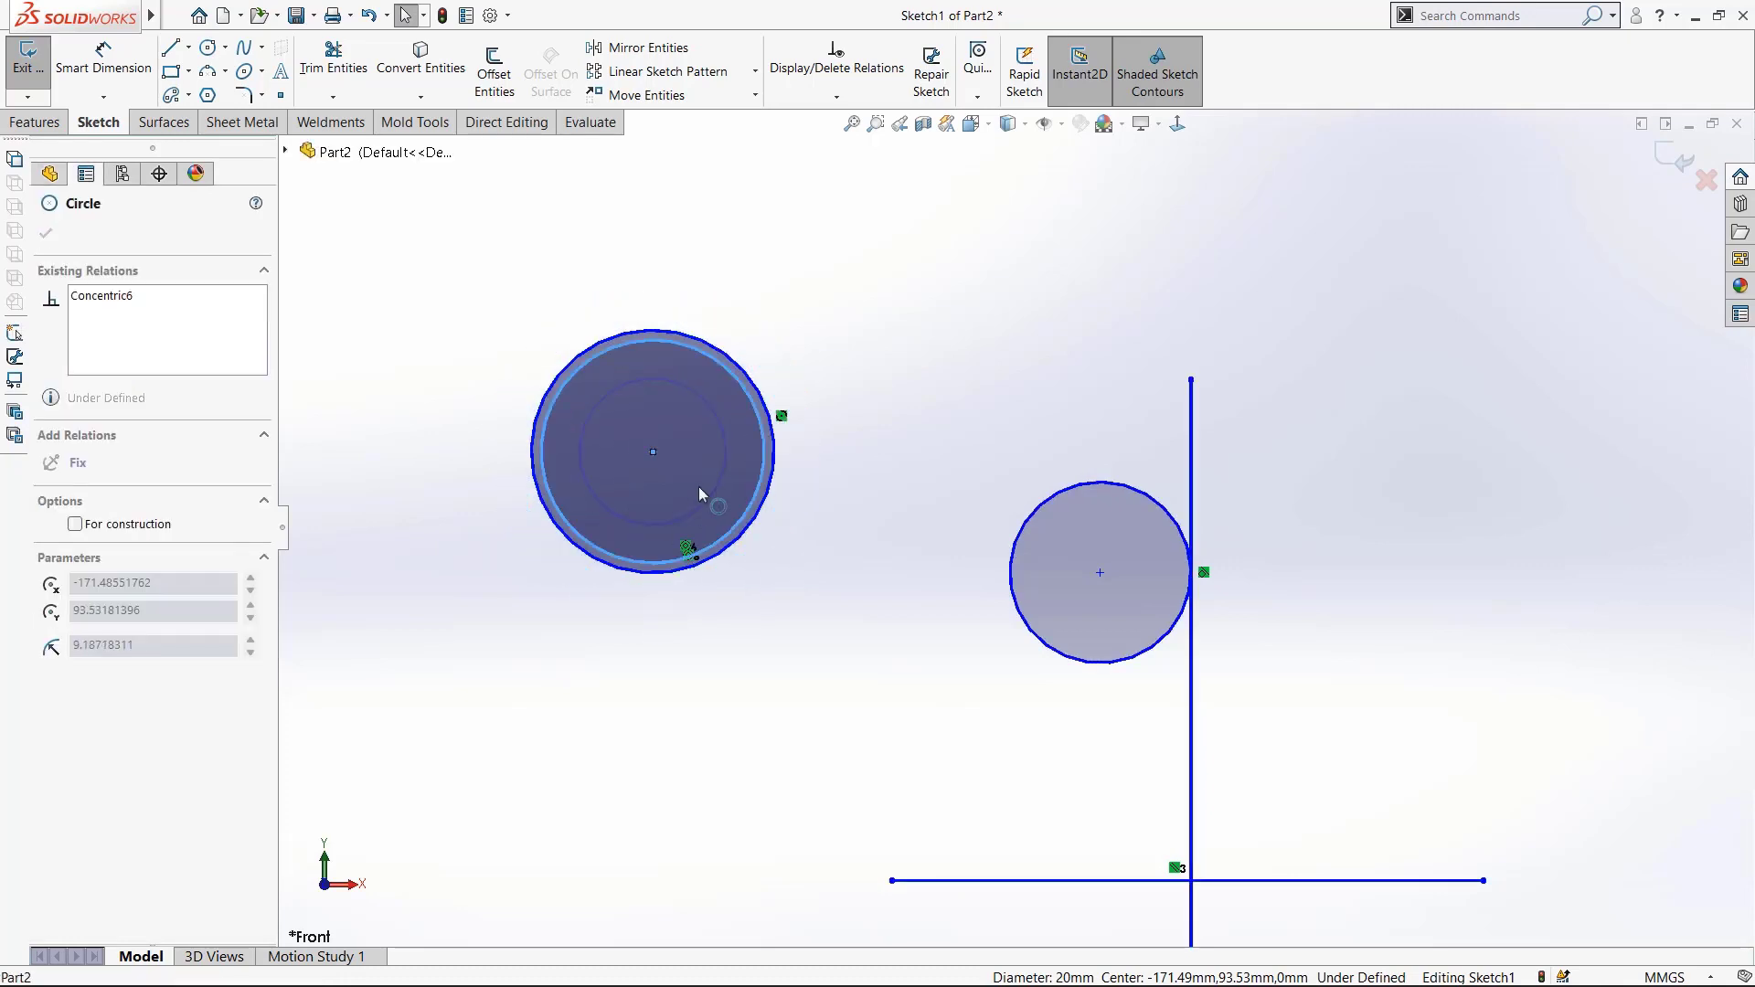
left_click_drag(717, 445, 752, 464)
left_click(819, 517)
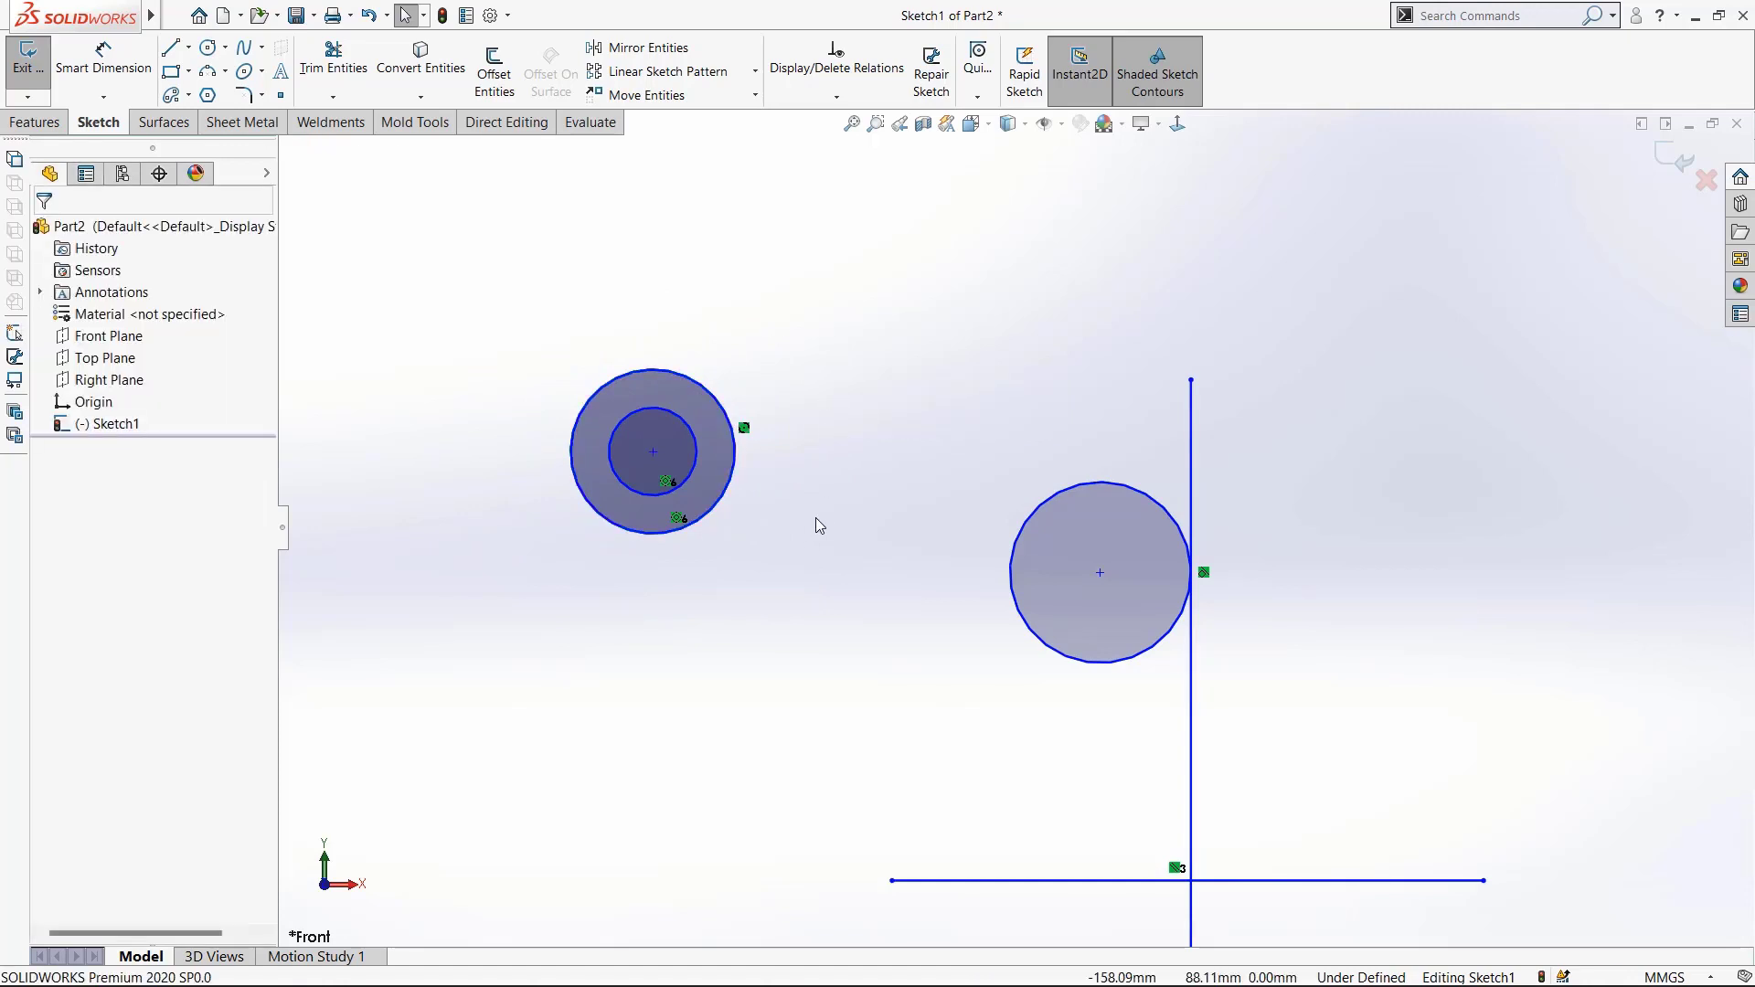
- Move the concentric circles up and to the left with Move Entities, using From/To from their common centre point
scroll(930, 626, "up", 3)
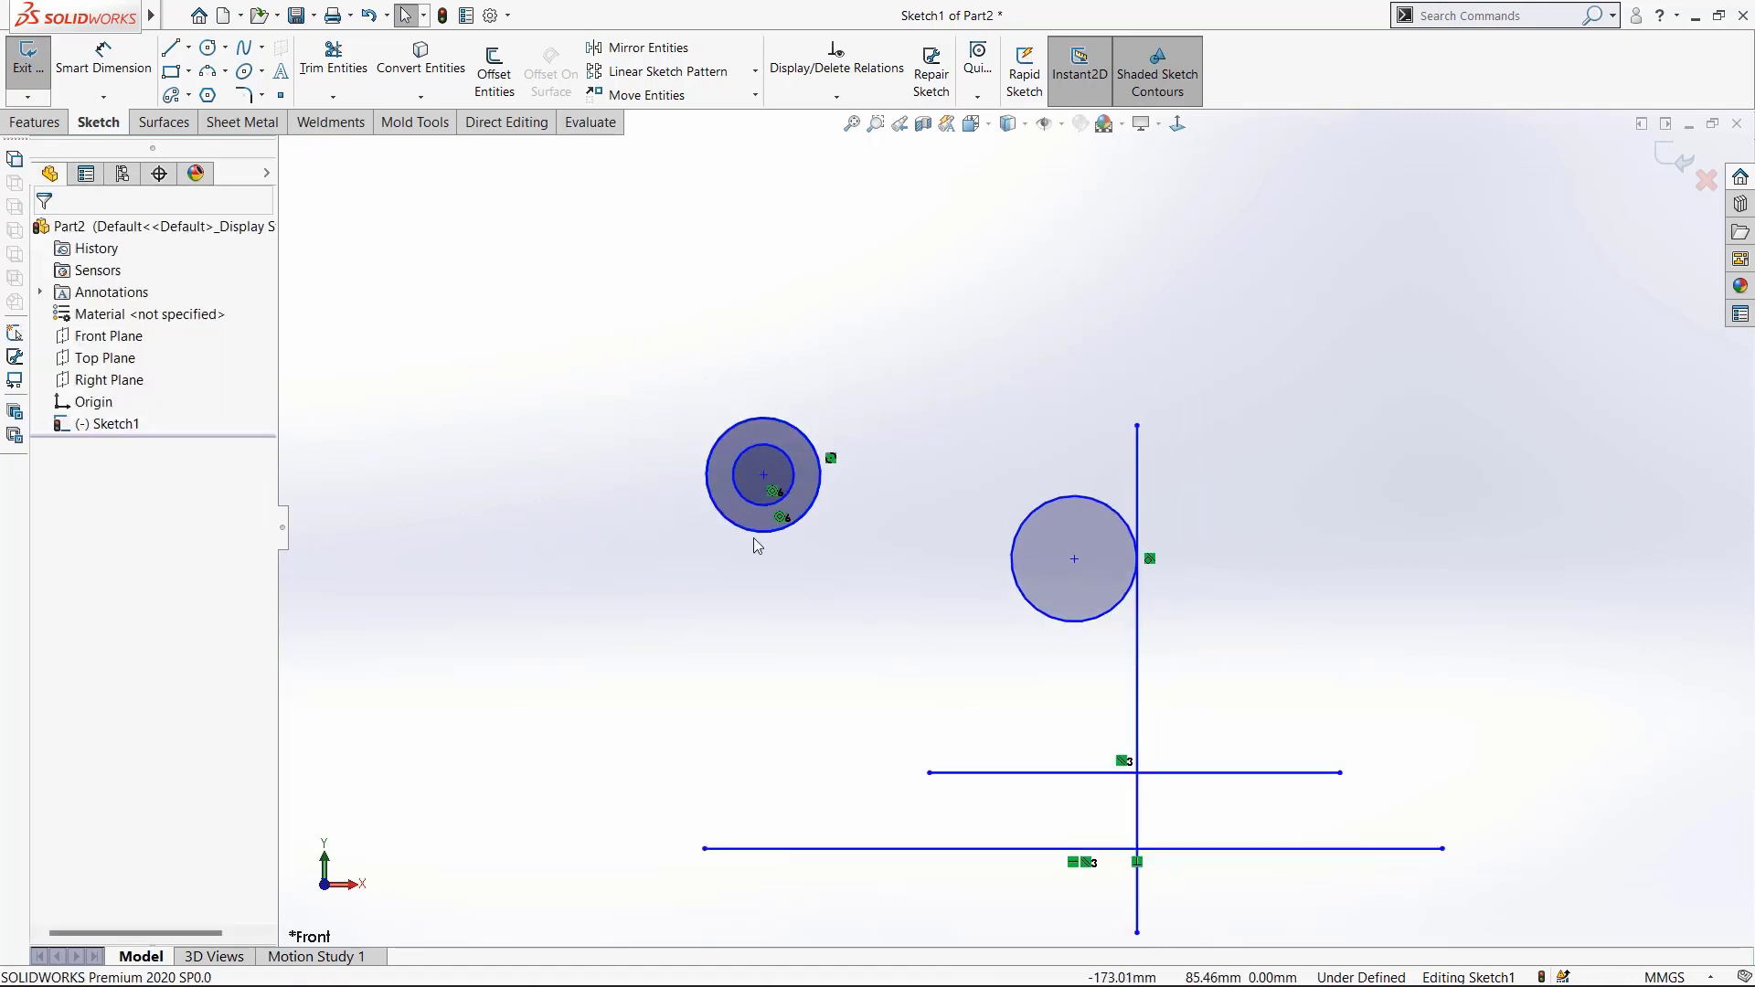
left_click_drag(908, 373, 572, 613)
left_click_drag(748, 563, 746, 611)
left_click(646, 95)
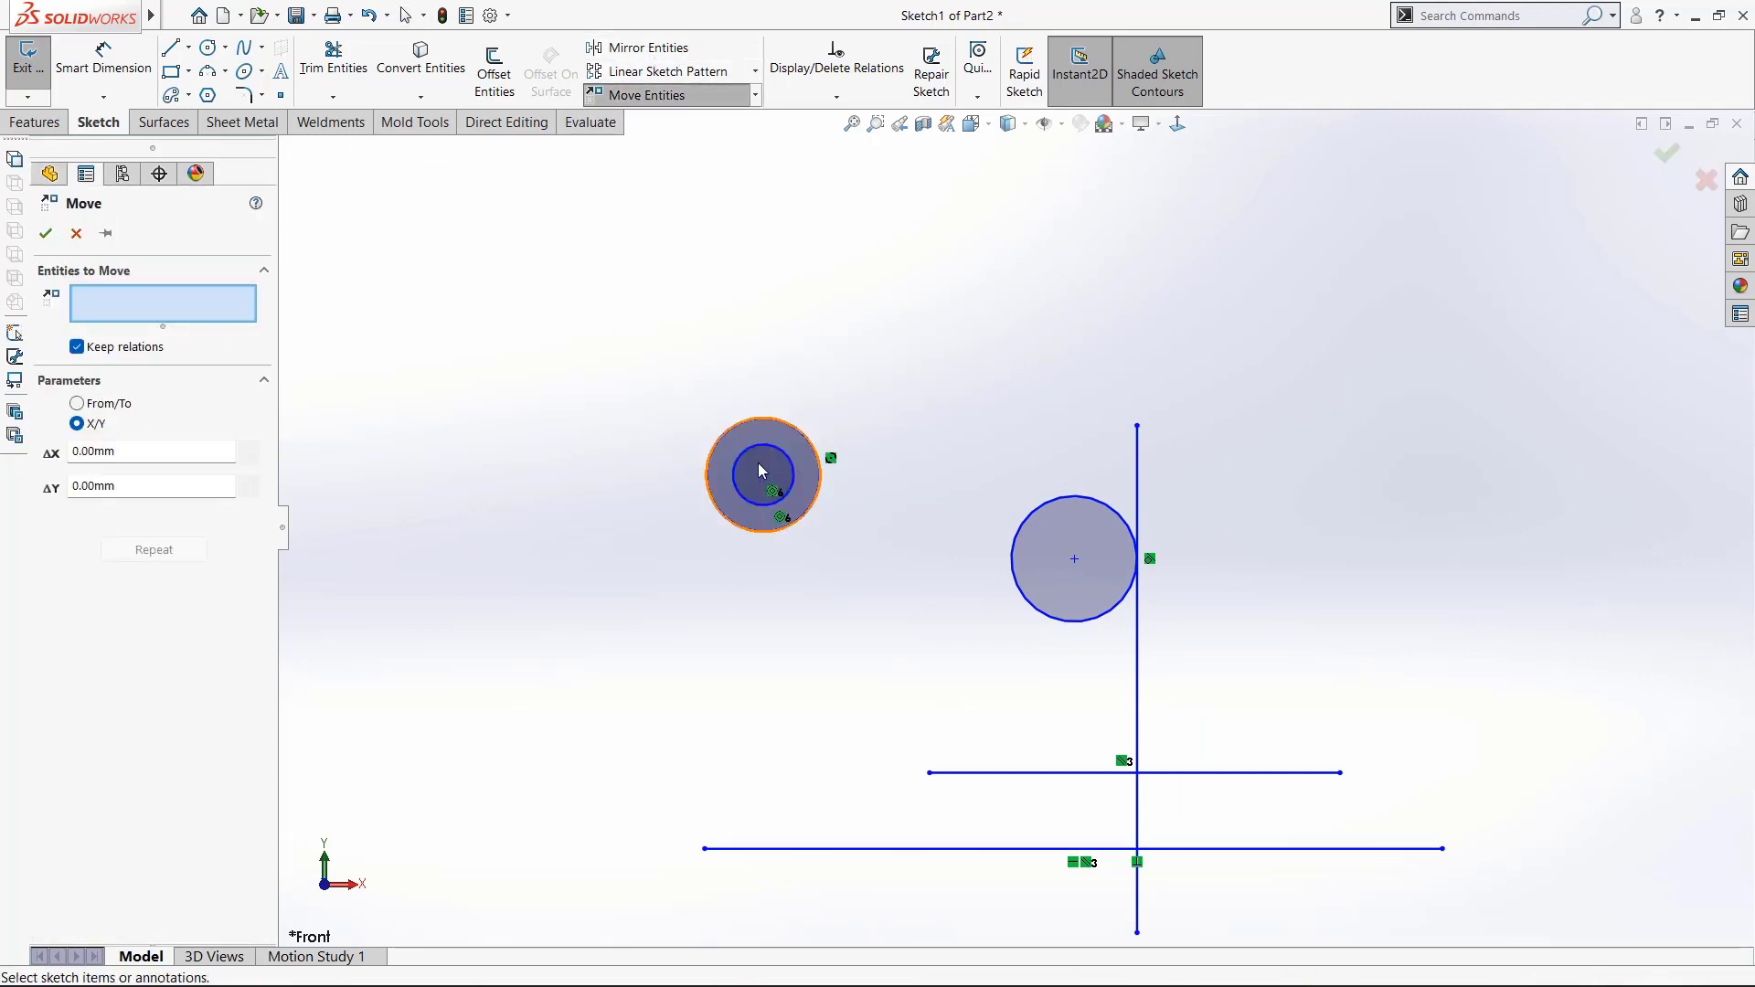
left_click_drag(766, 477, 798, 622)
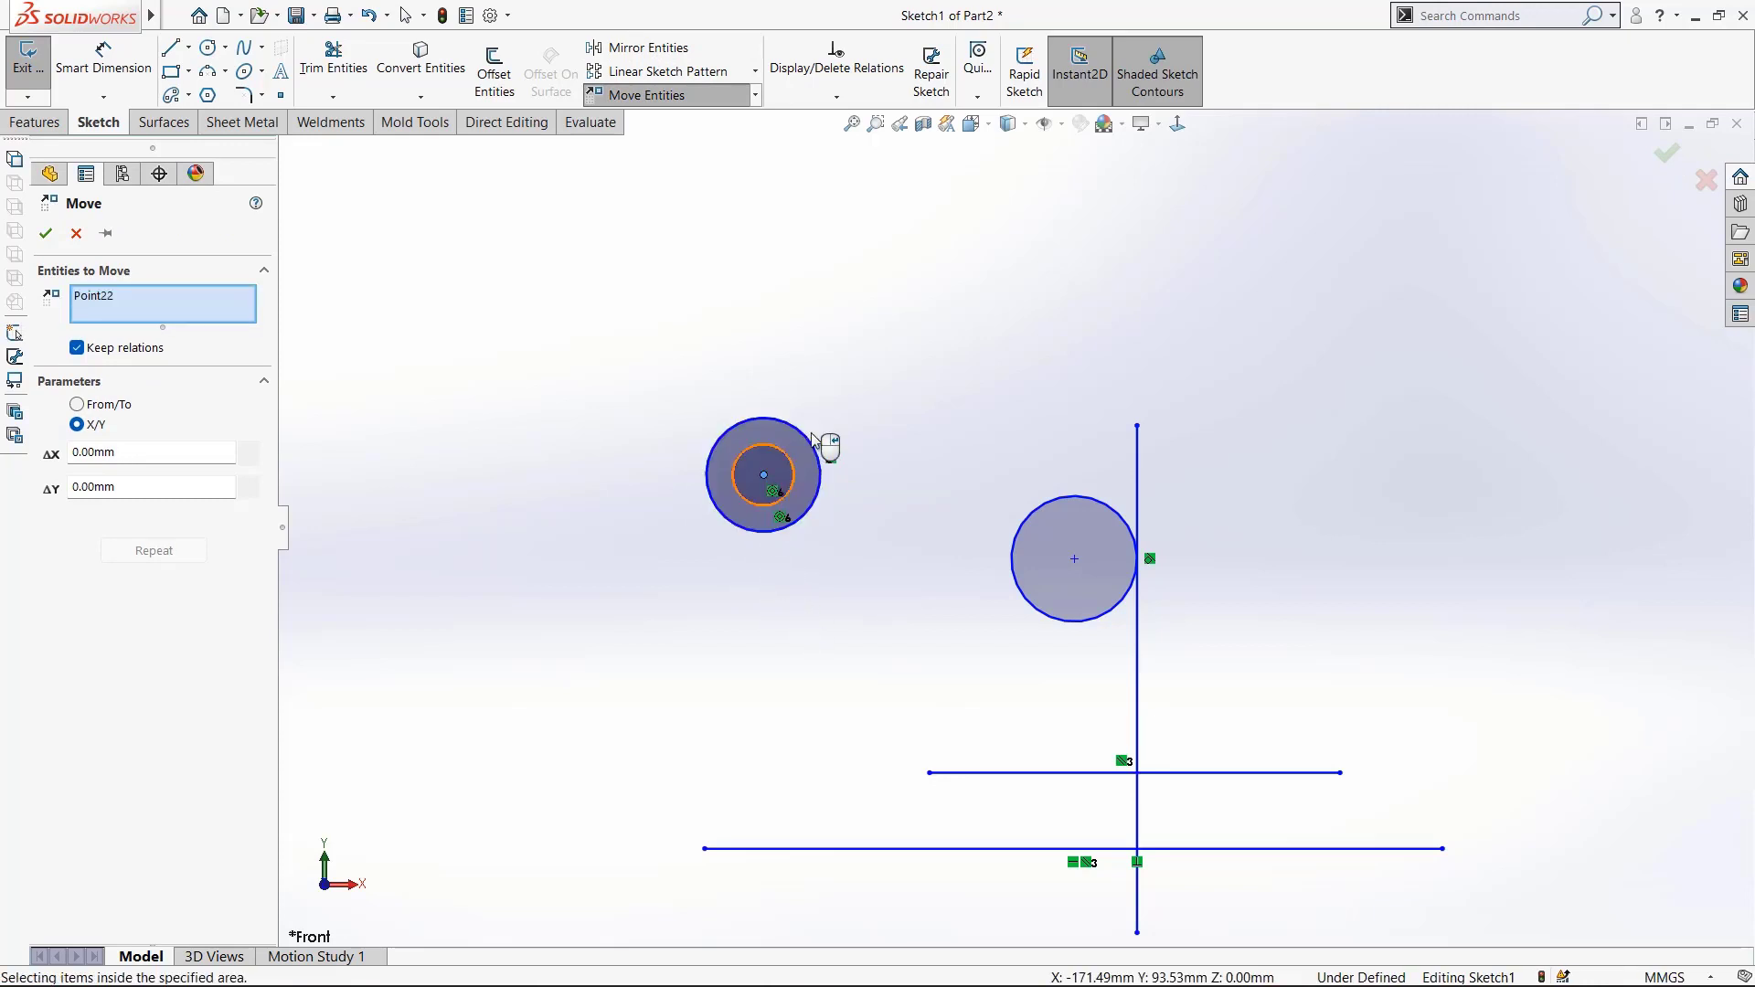
left_click(106, 405)
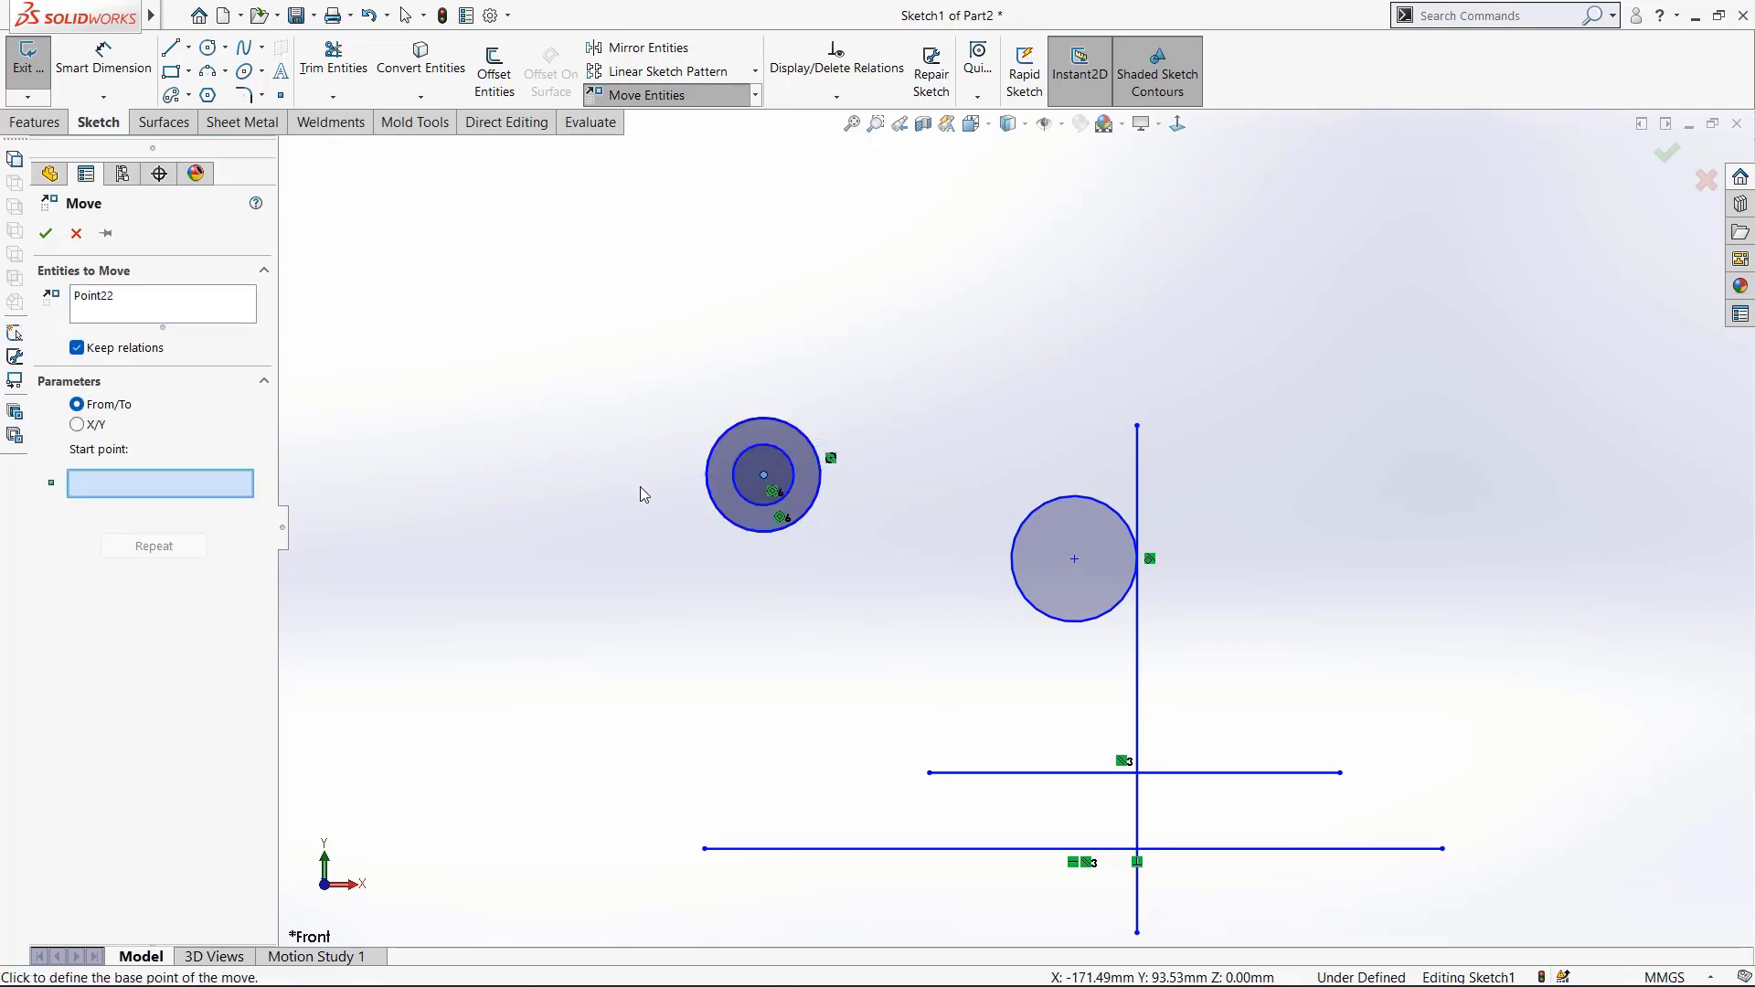
left_click(764, 477)
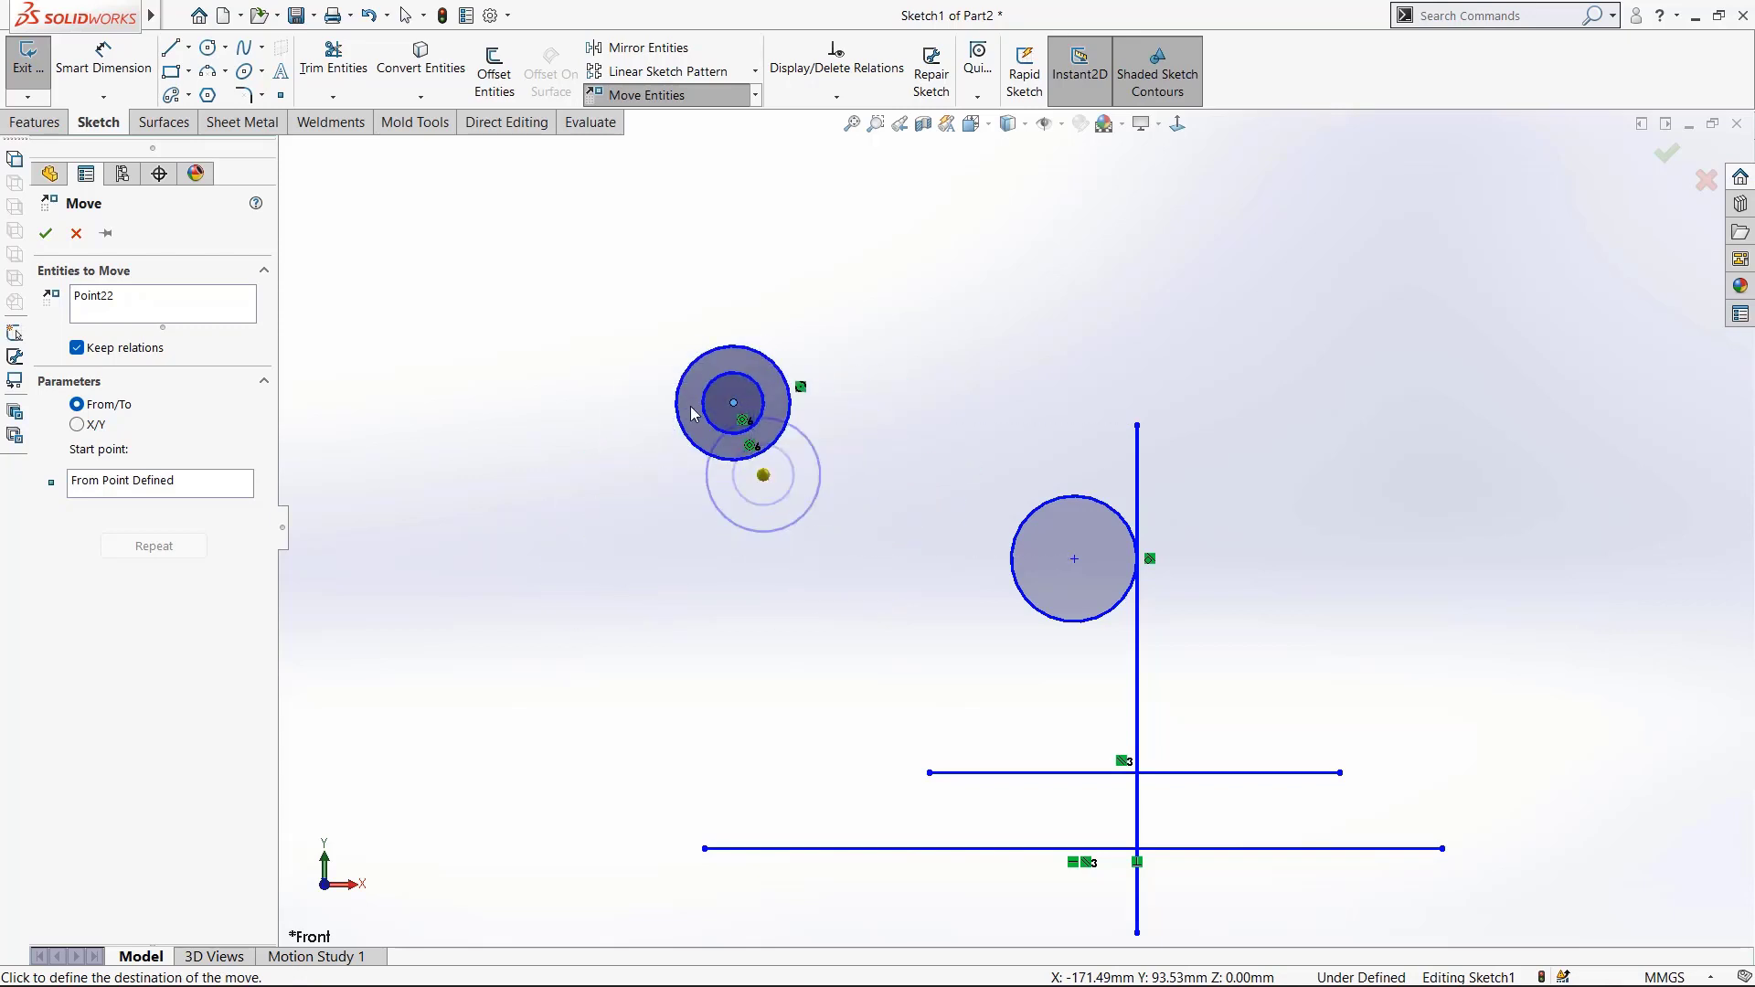
left_click(670, 412)
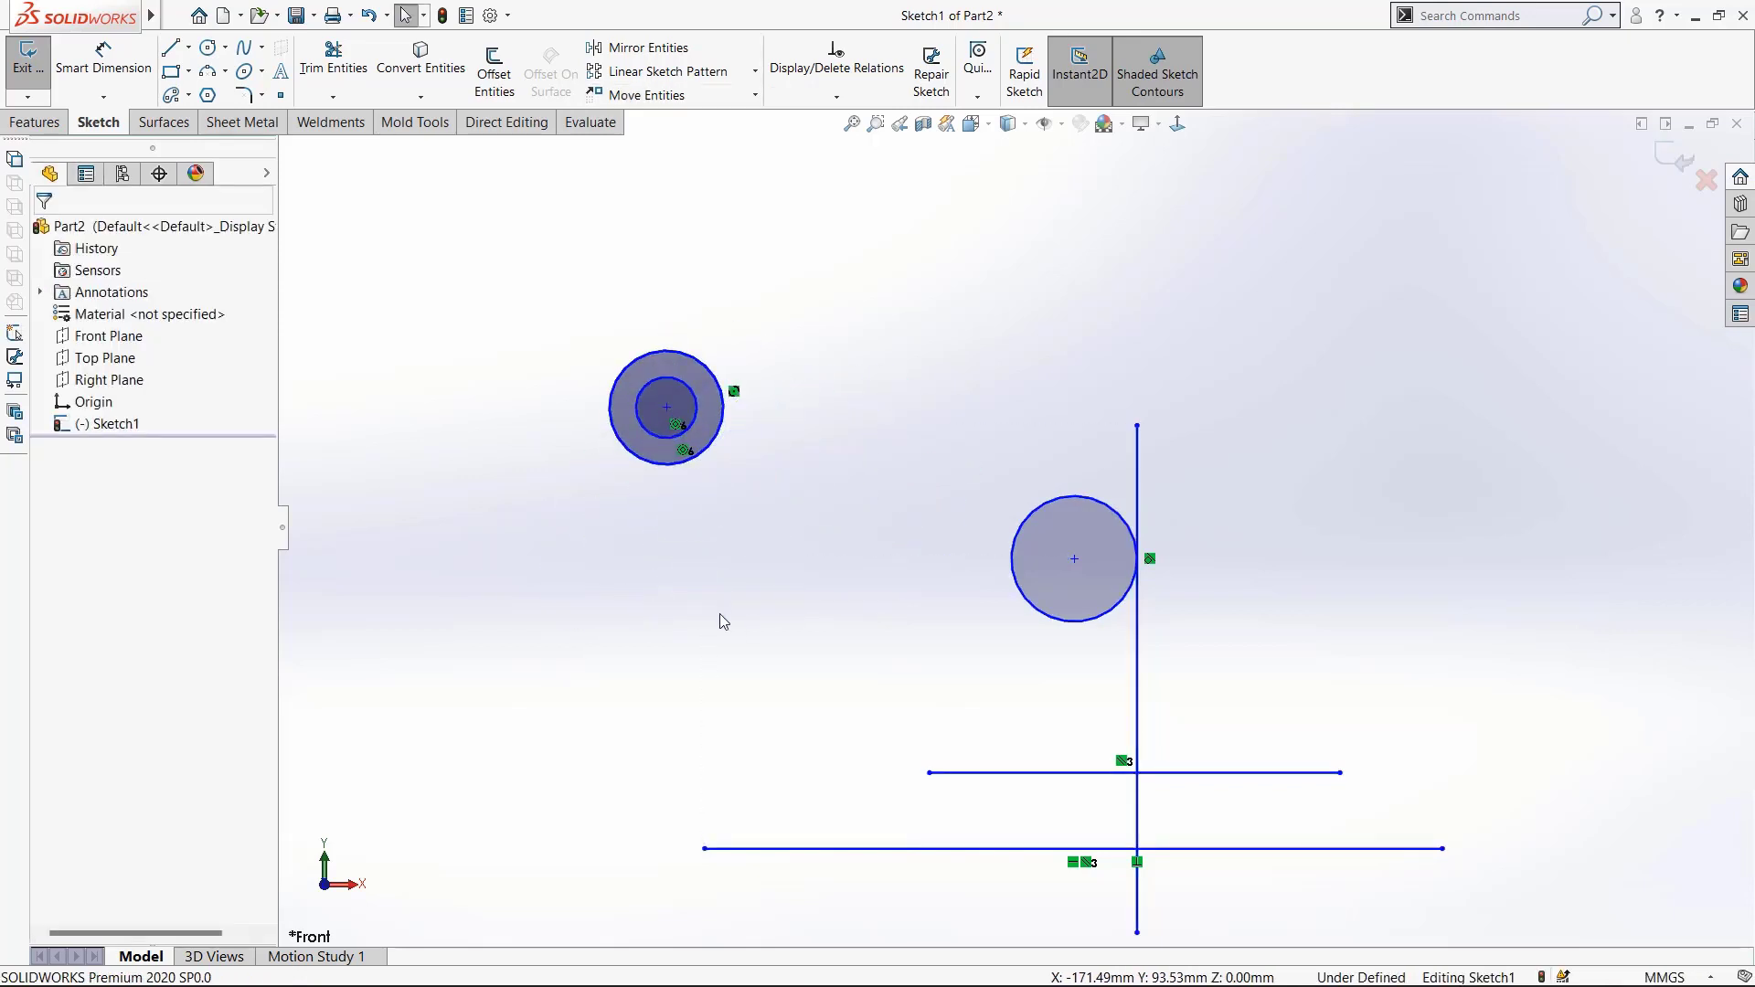
- Add a Fix relation to all three circles of the concentric group
left_click(837, 97)
left_click(832, 145)
left_click_drag(832, 245, 538, 551)
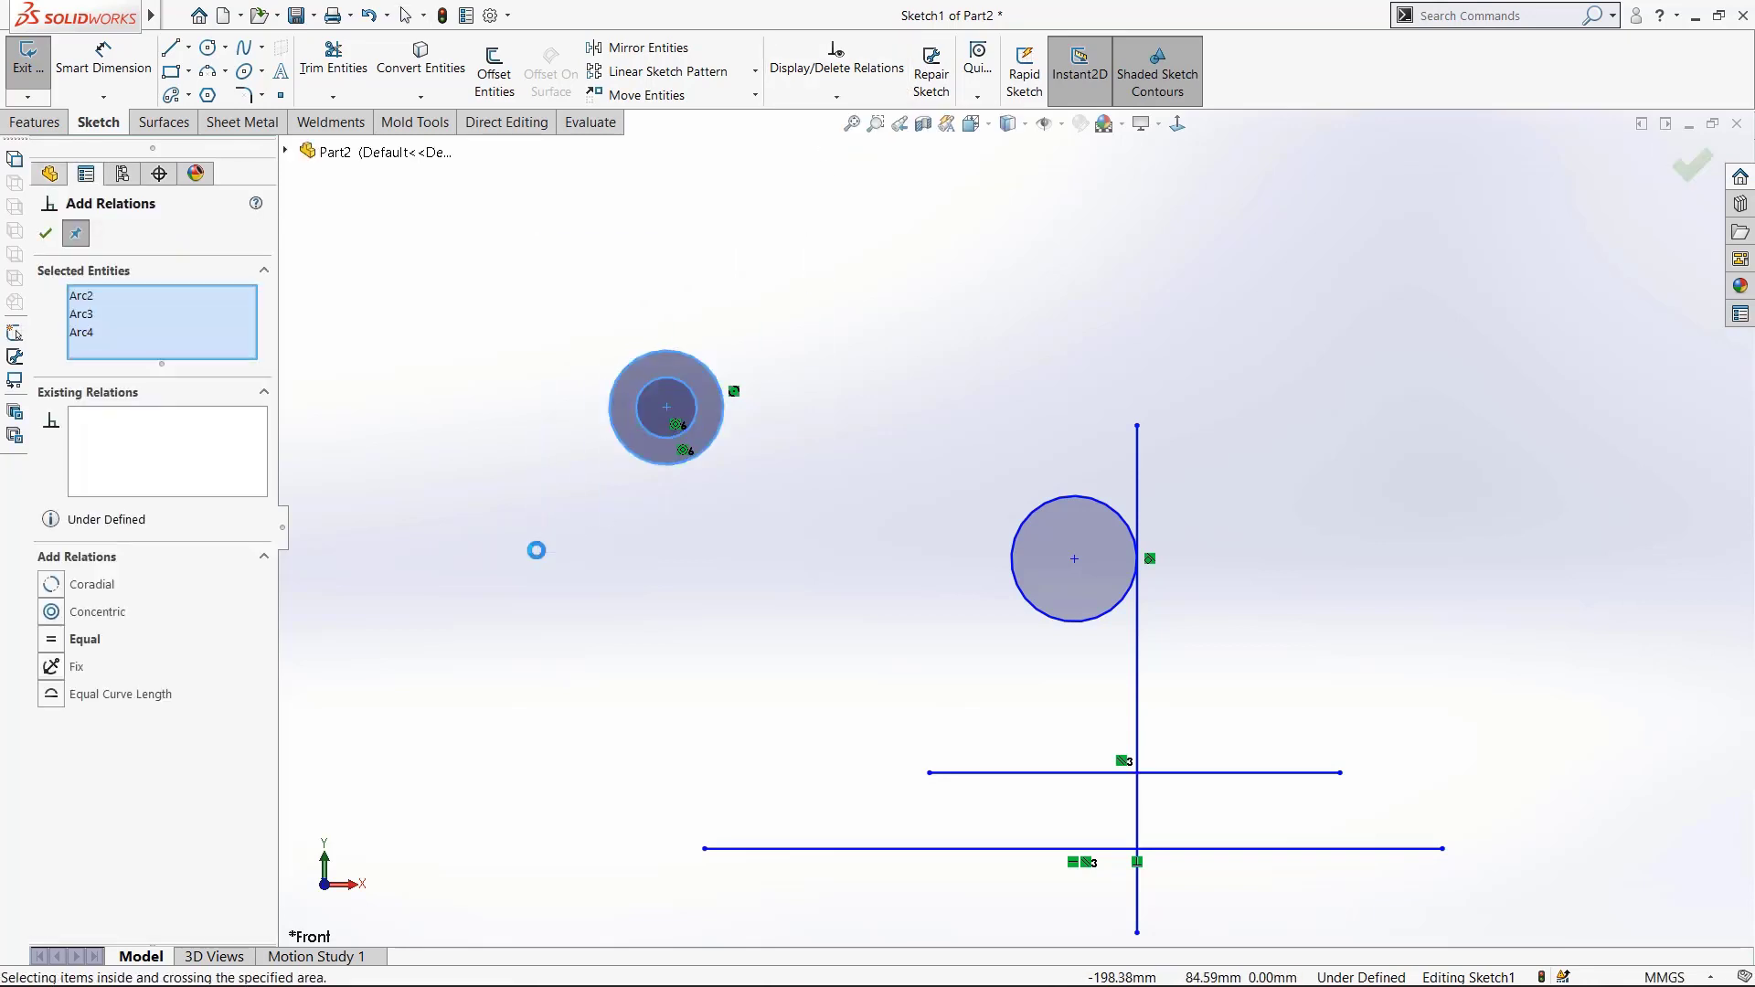
left_click(51, 667)
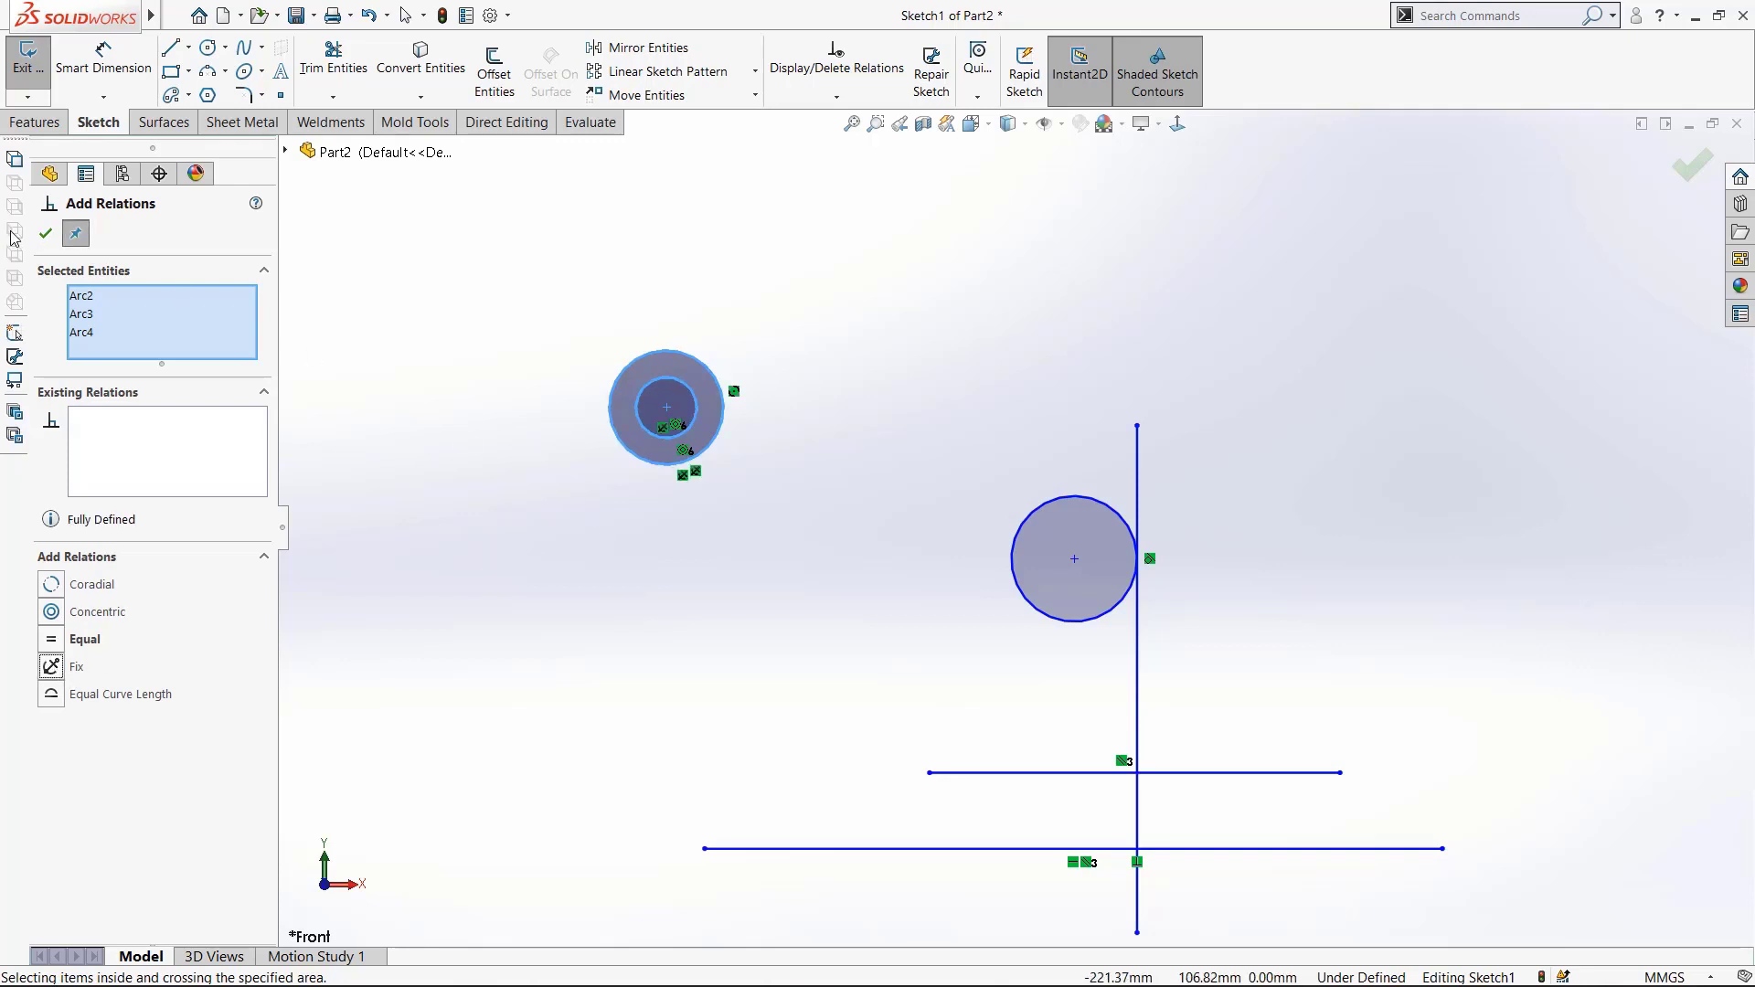
left_click(44, 234)
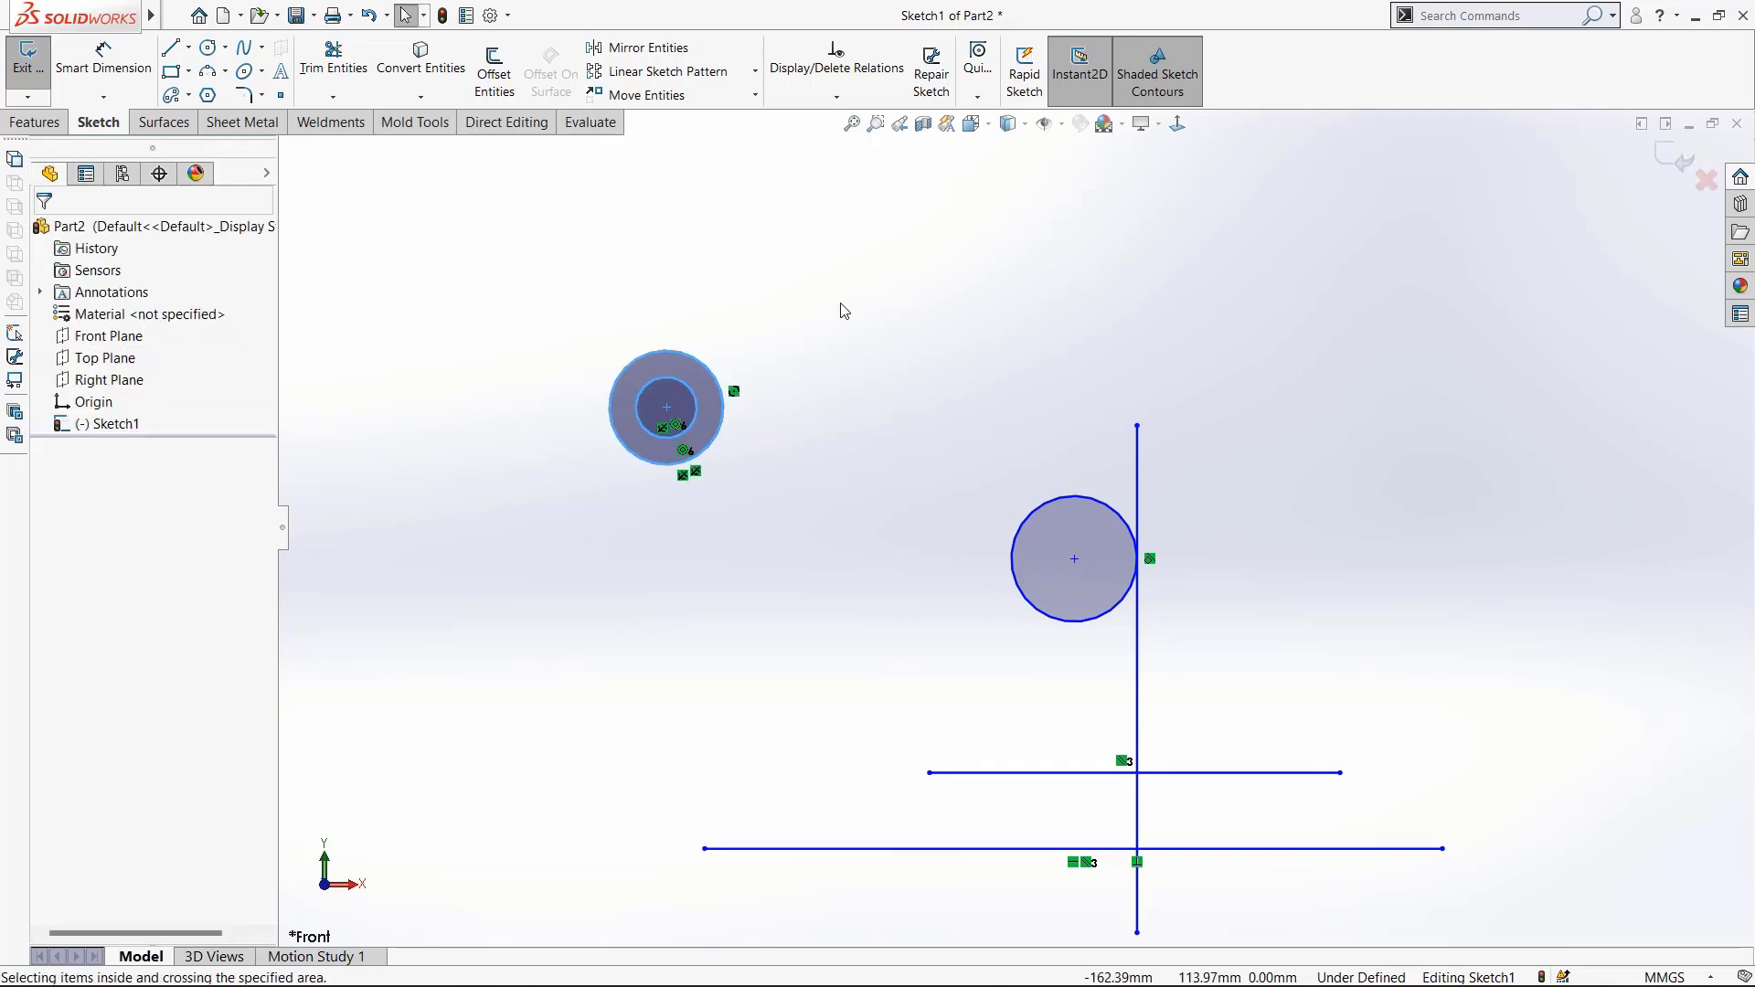
- Try to move the three fixed circles with Move Entities, taking their common centre as the start point
left_click_drag(804, 307, 494, 619)
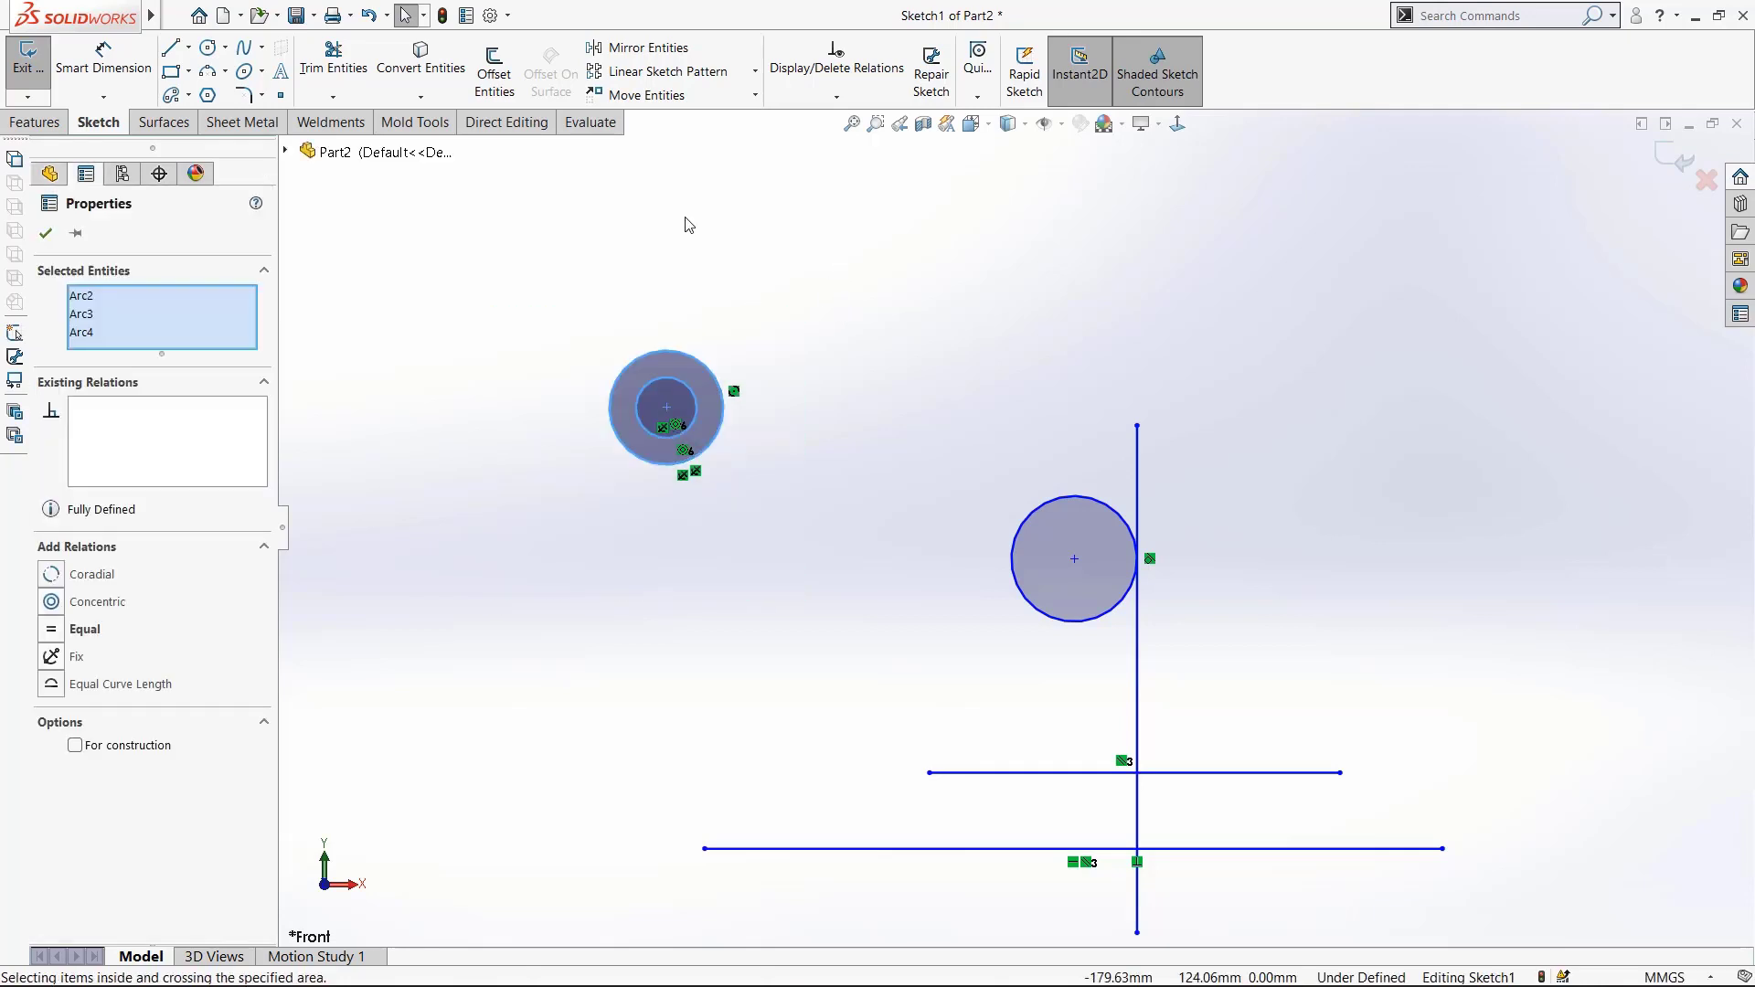
left_click(646, 95)
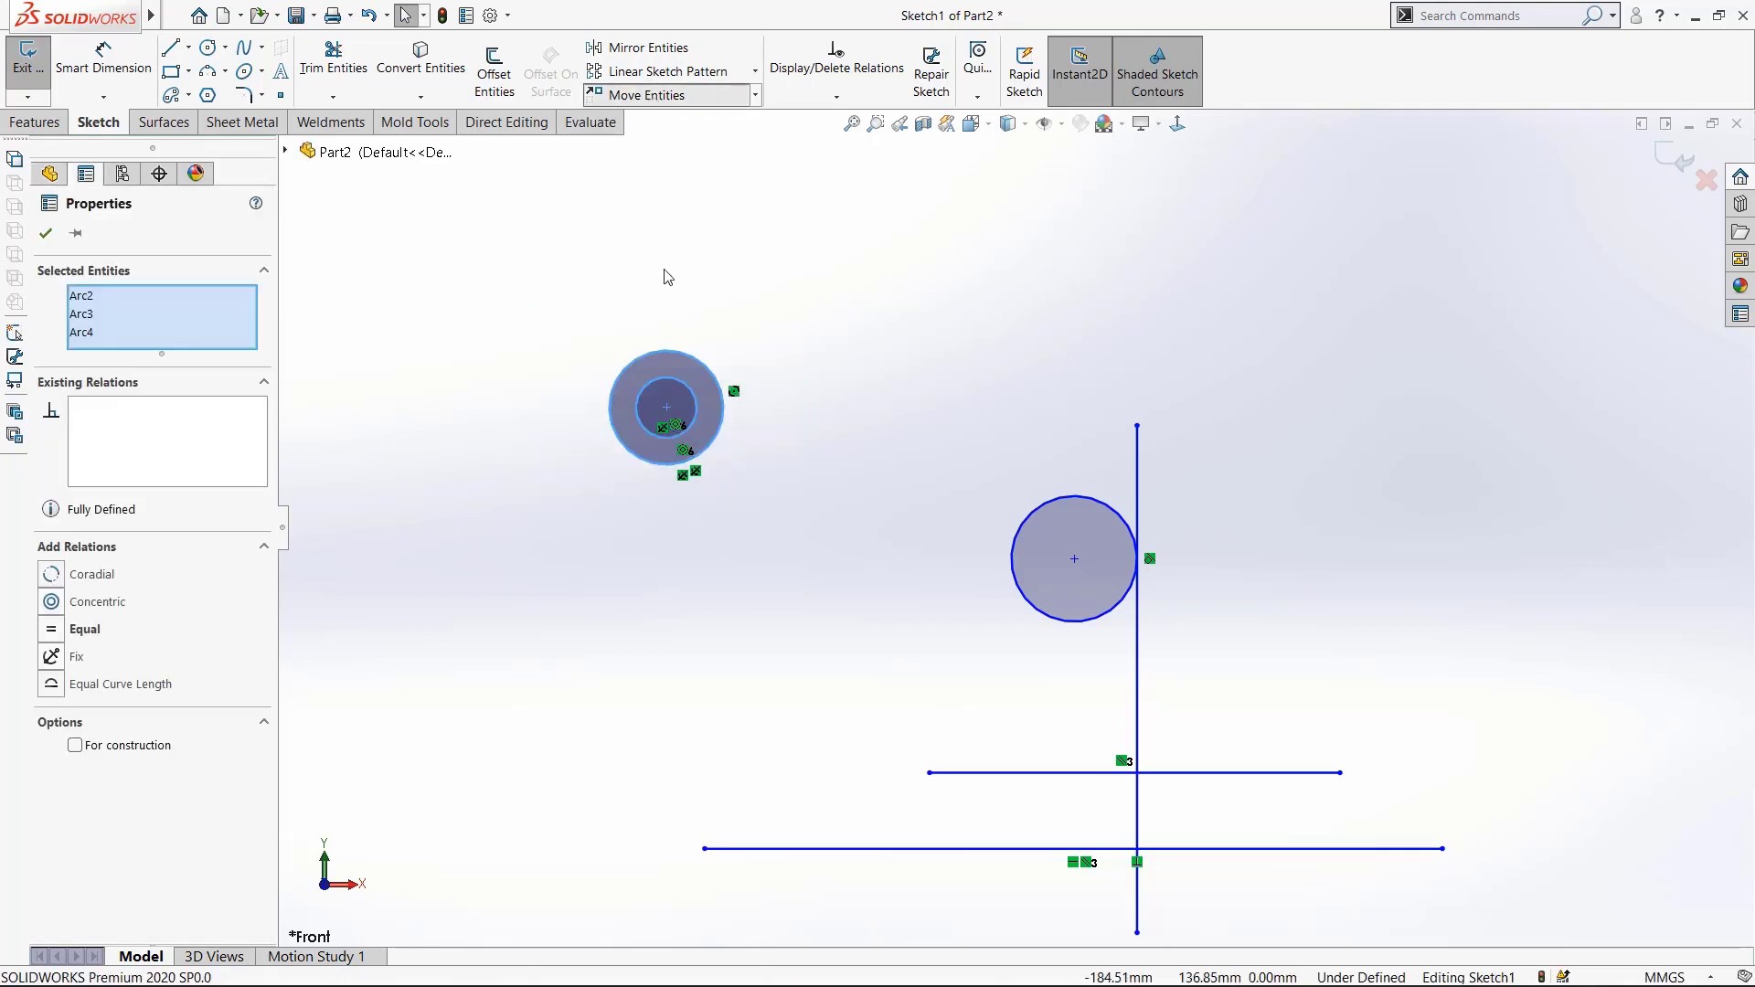
left_click(670, 410)
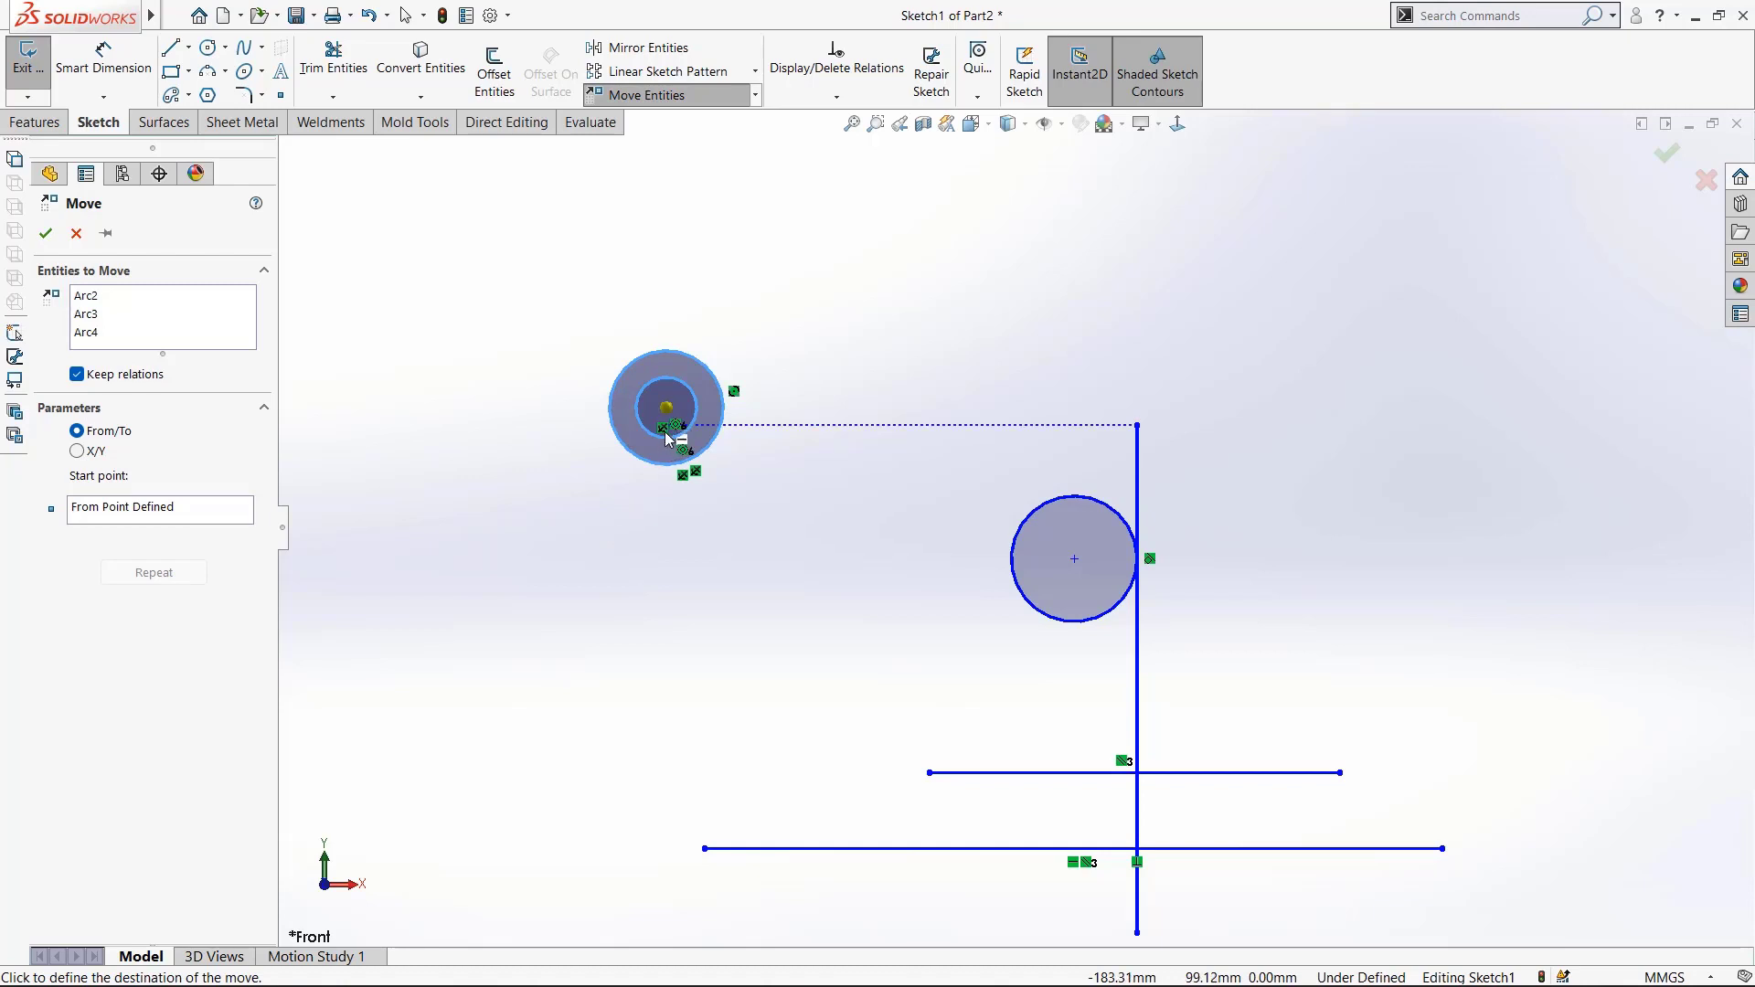
scroll(698, 571, "up", 4)
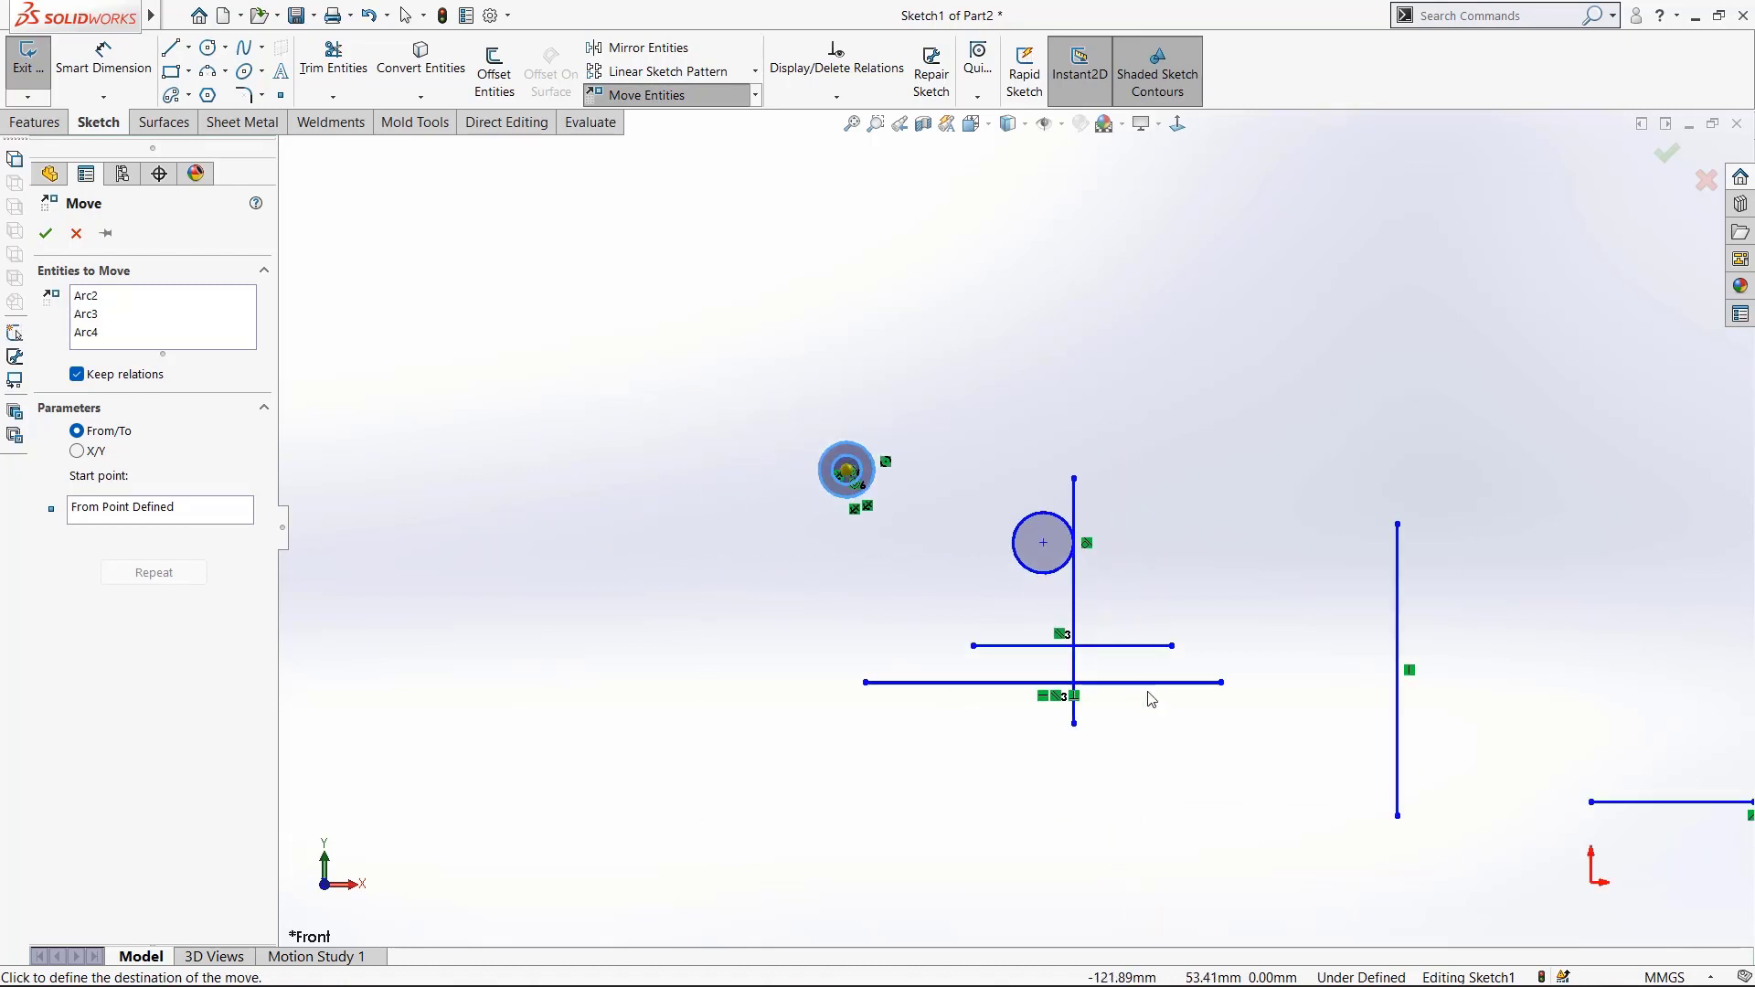
left_click(1105, 694)
scroll(1005, 549, "up", 1)
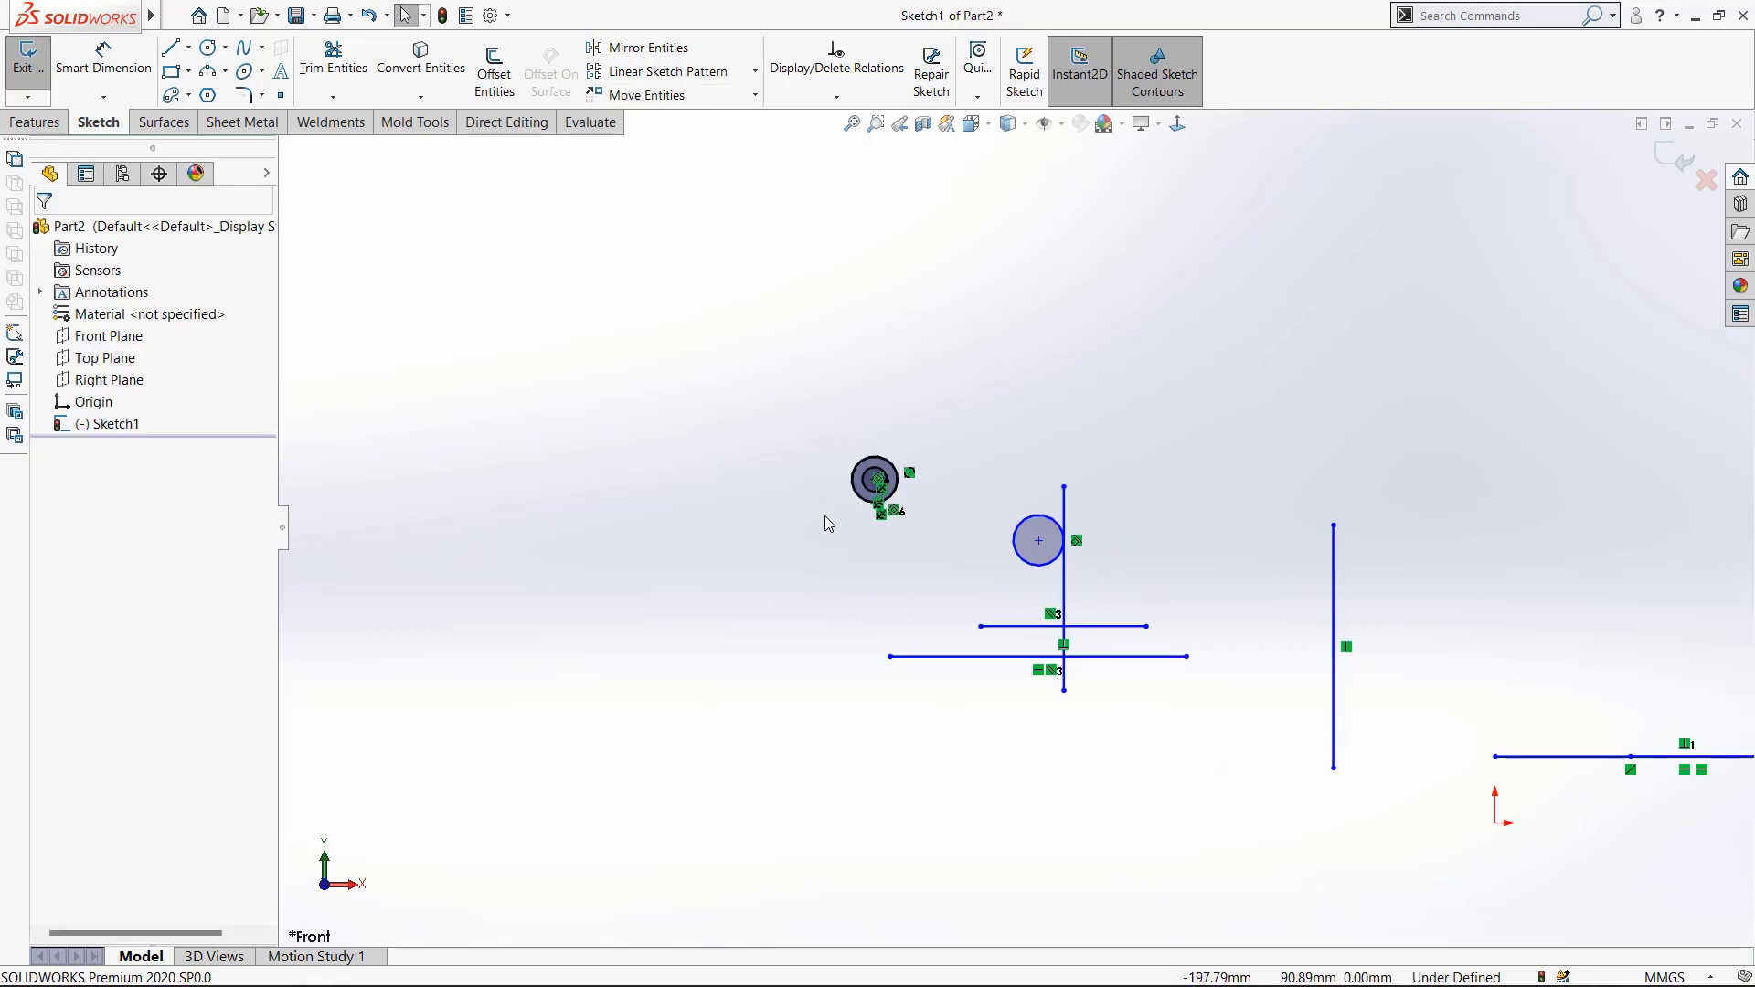
- Sketch a three-point arched spline about 50 mm wide above and to the right of the tangent circle's vertical line
scroll(1015, 521, "up", 3)
scroll(1077, 497, "down", 5)
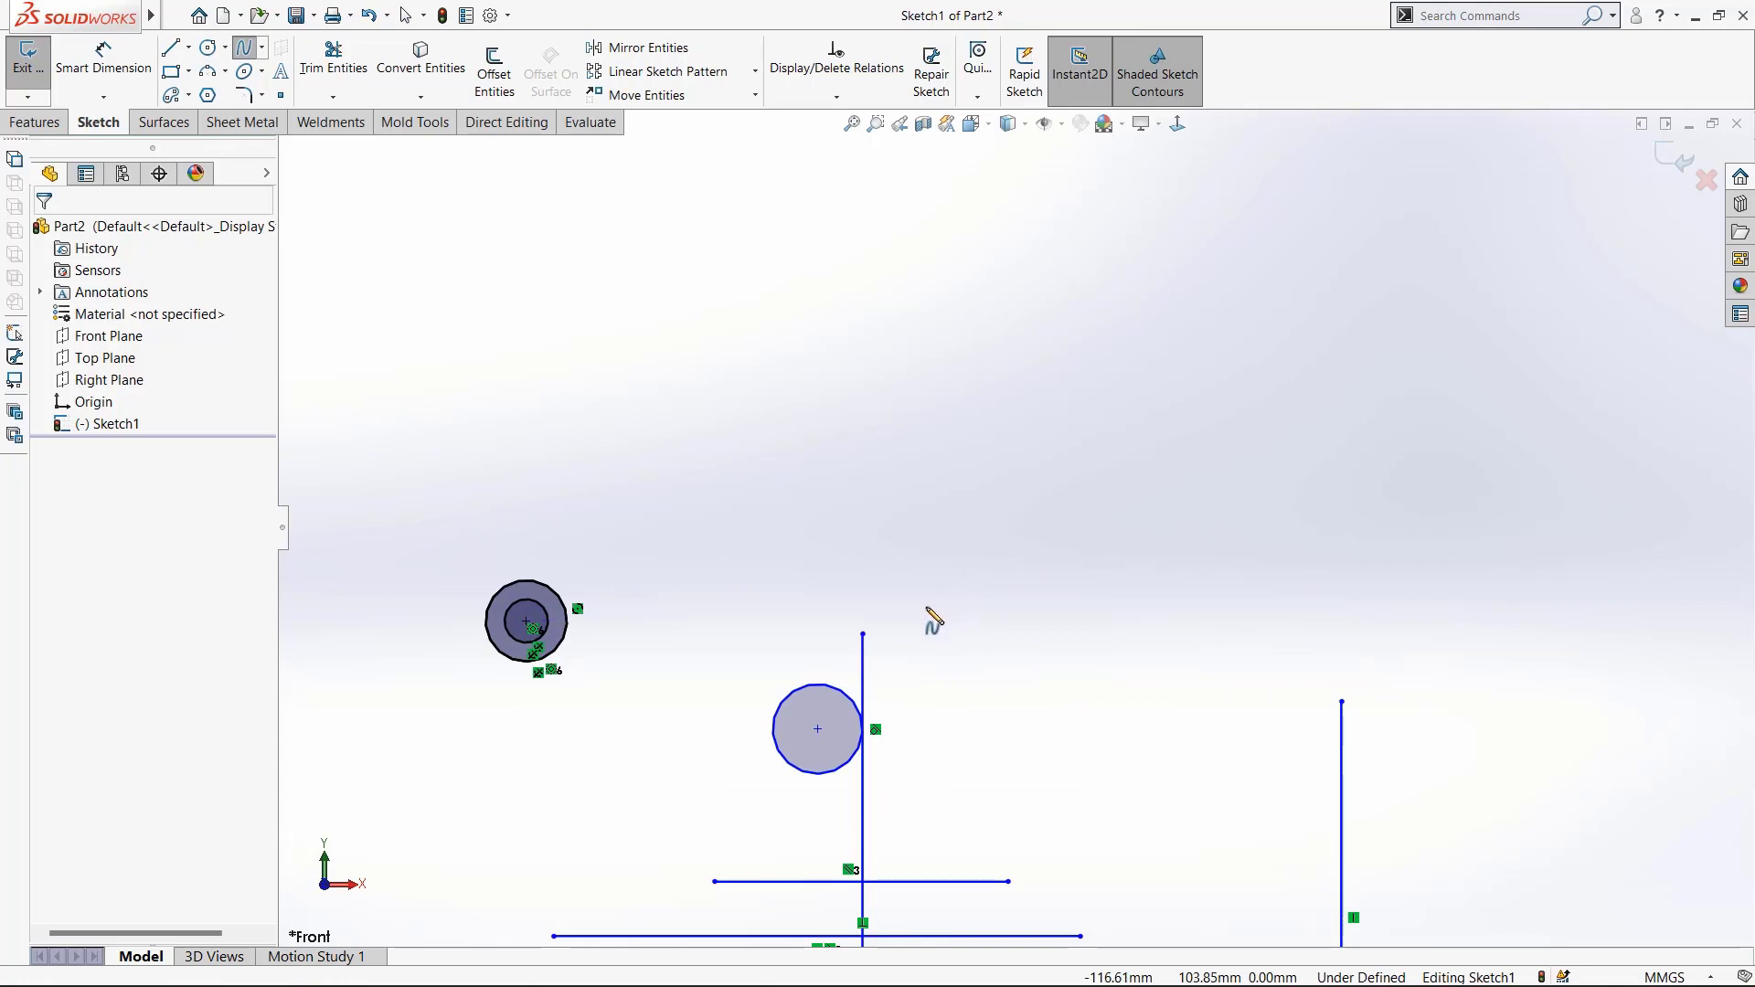
left_click(926, 607)
left_click(1090, 491)
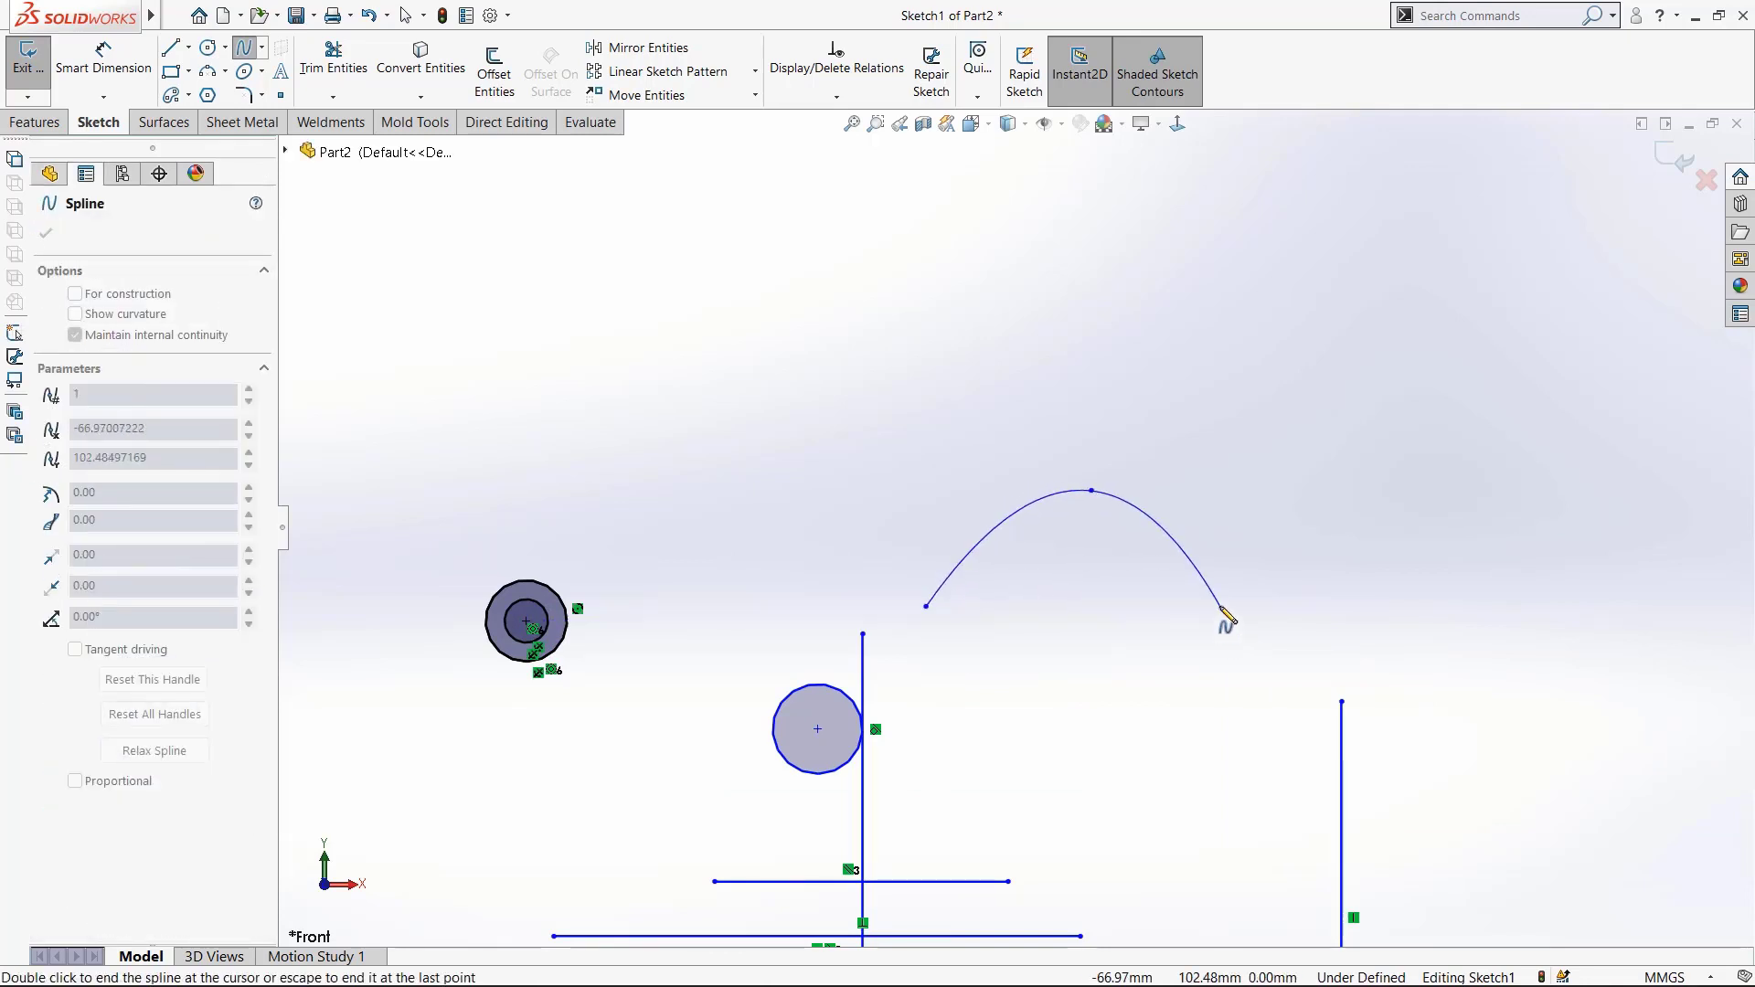
right_click(1222, 606)
left_click(1259, 614)
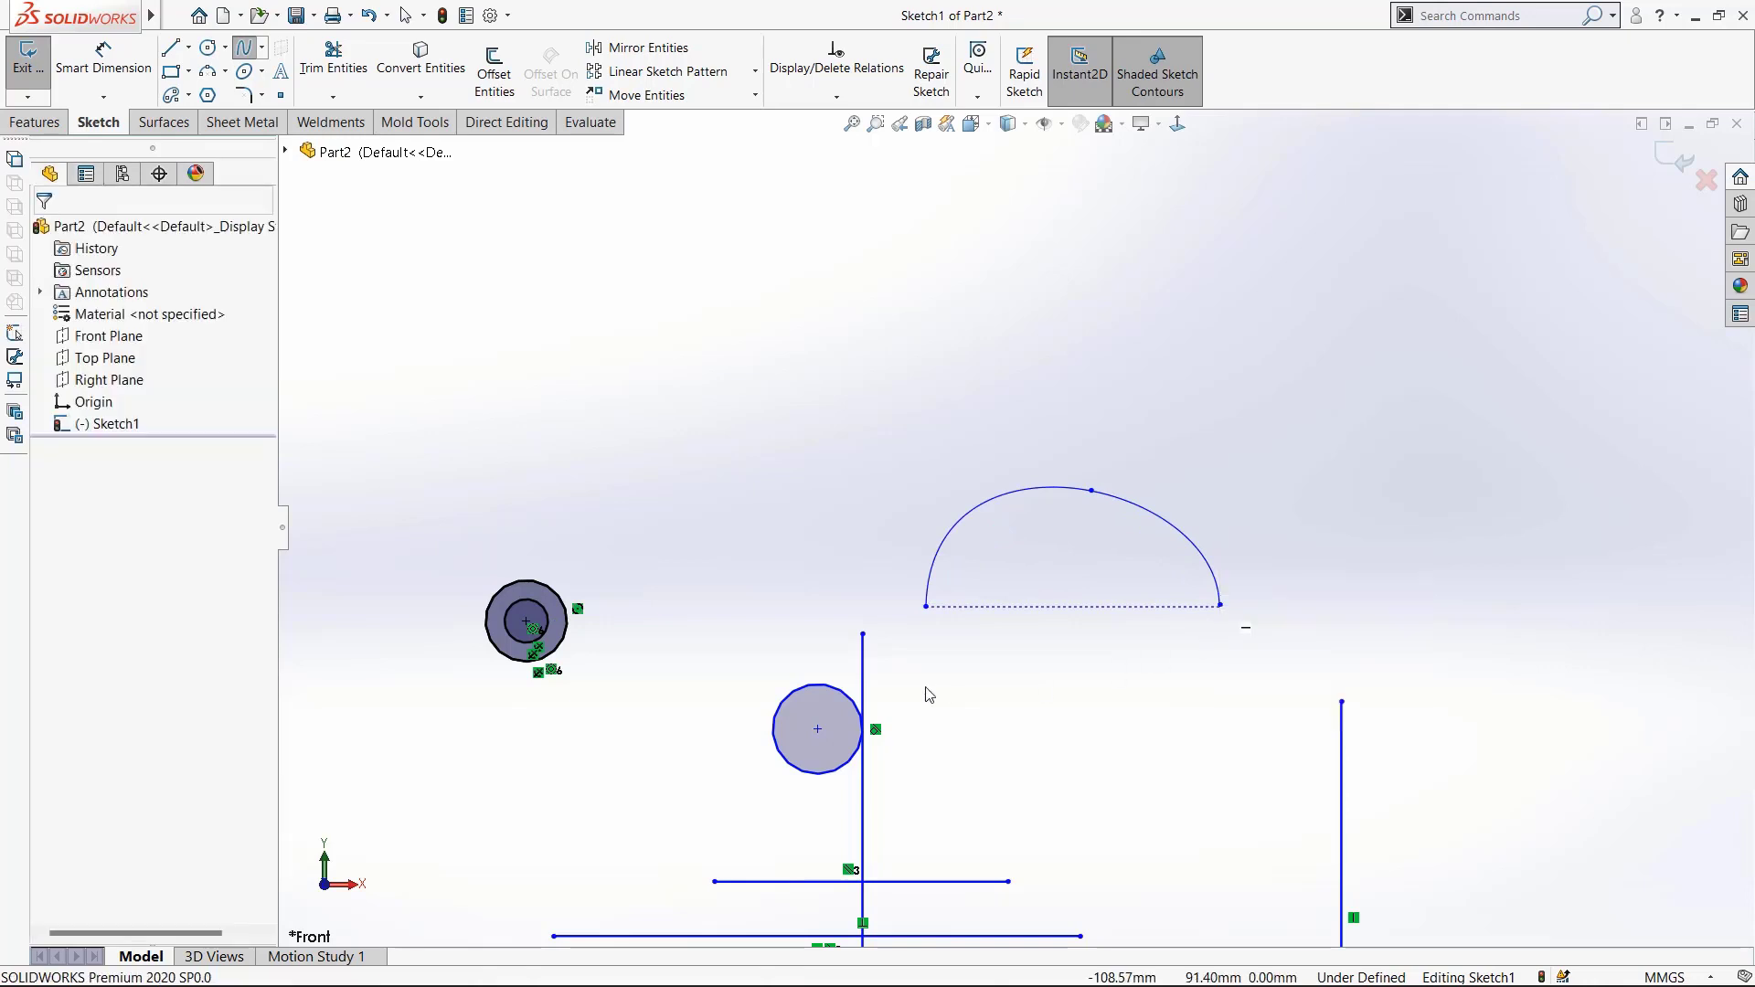
- Add a Merge relation between the upper endpoint of the tangent vertical line and the spline's left endpoint
left_click(807, 99)
left_click(836, 144)
left_click(864, 633)
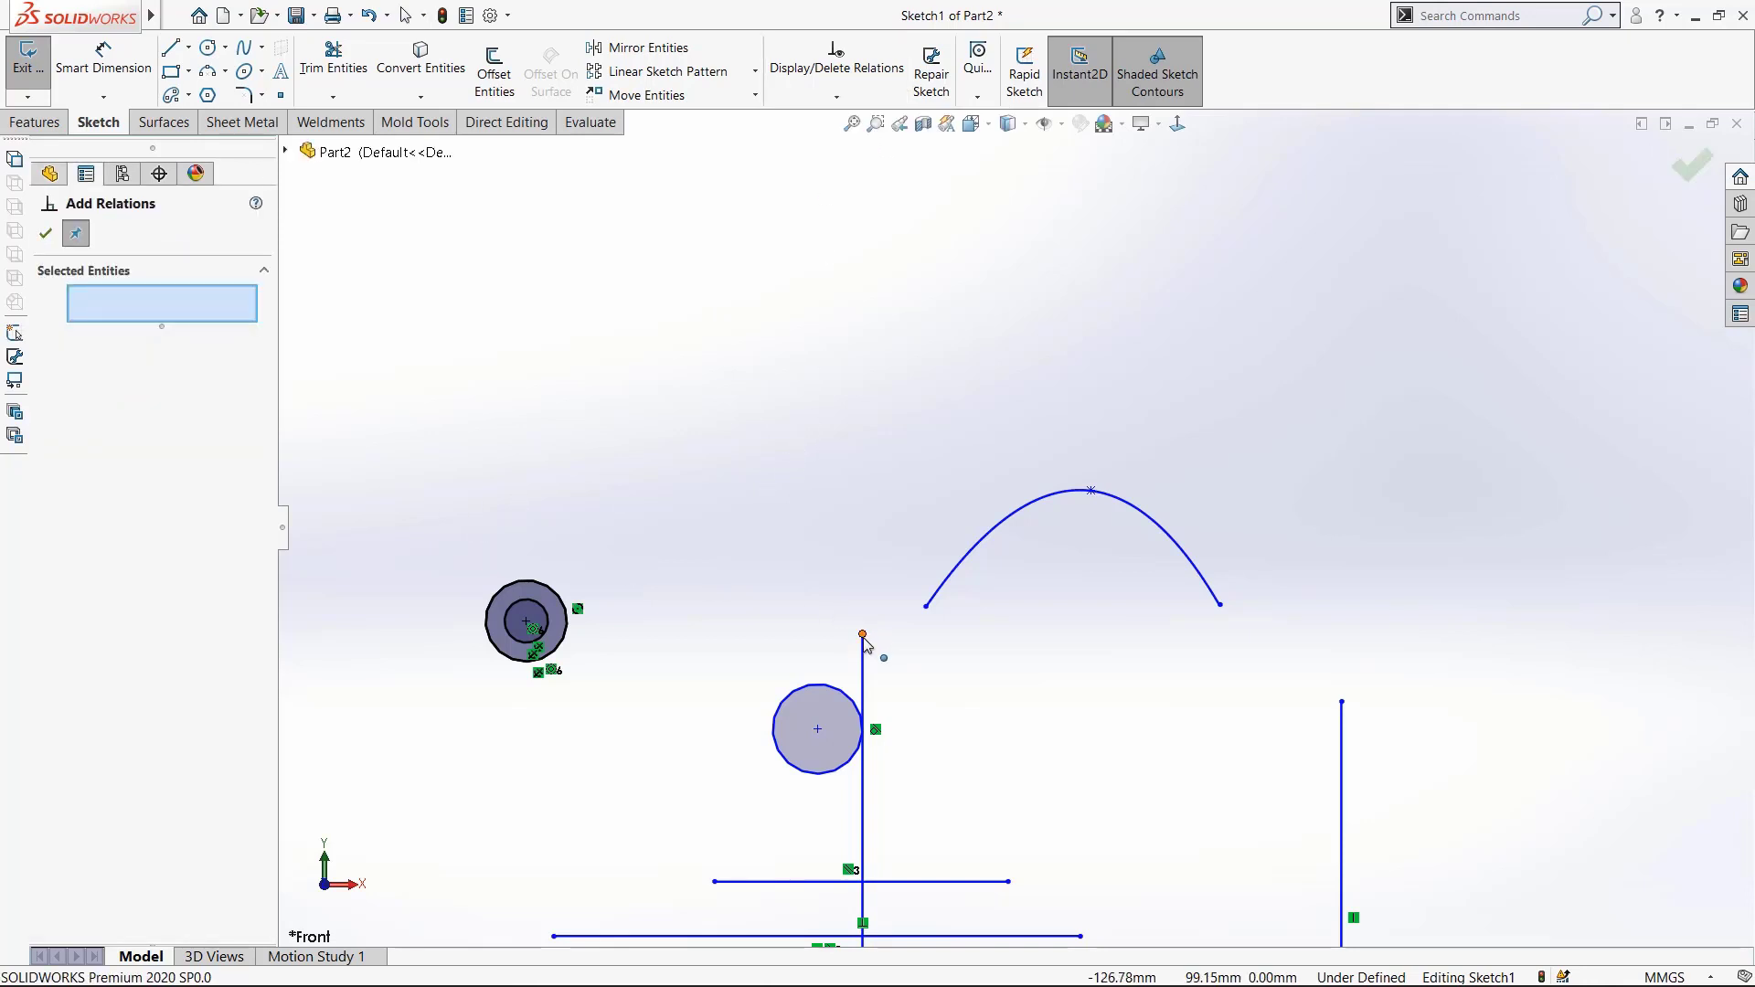
left_click(927, 608)
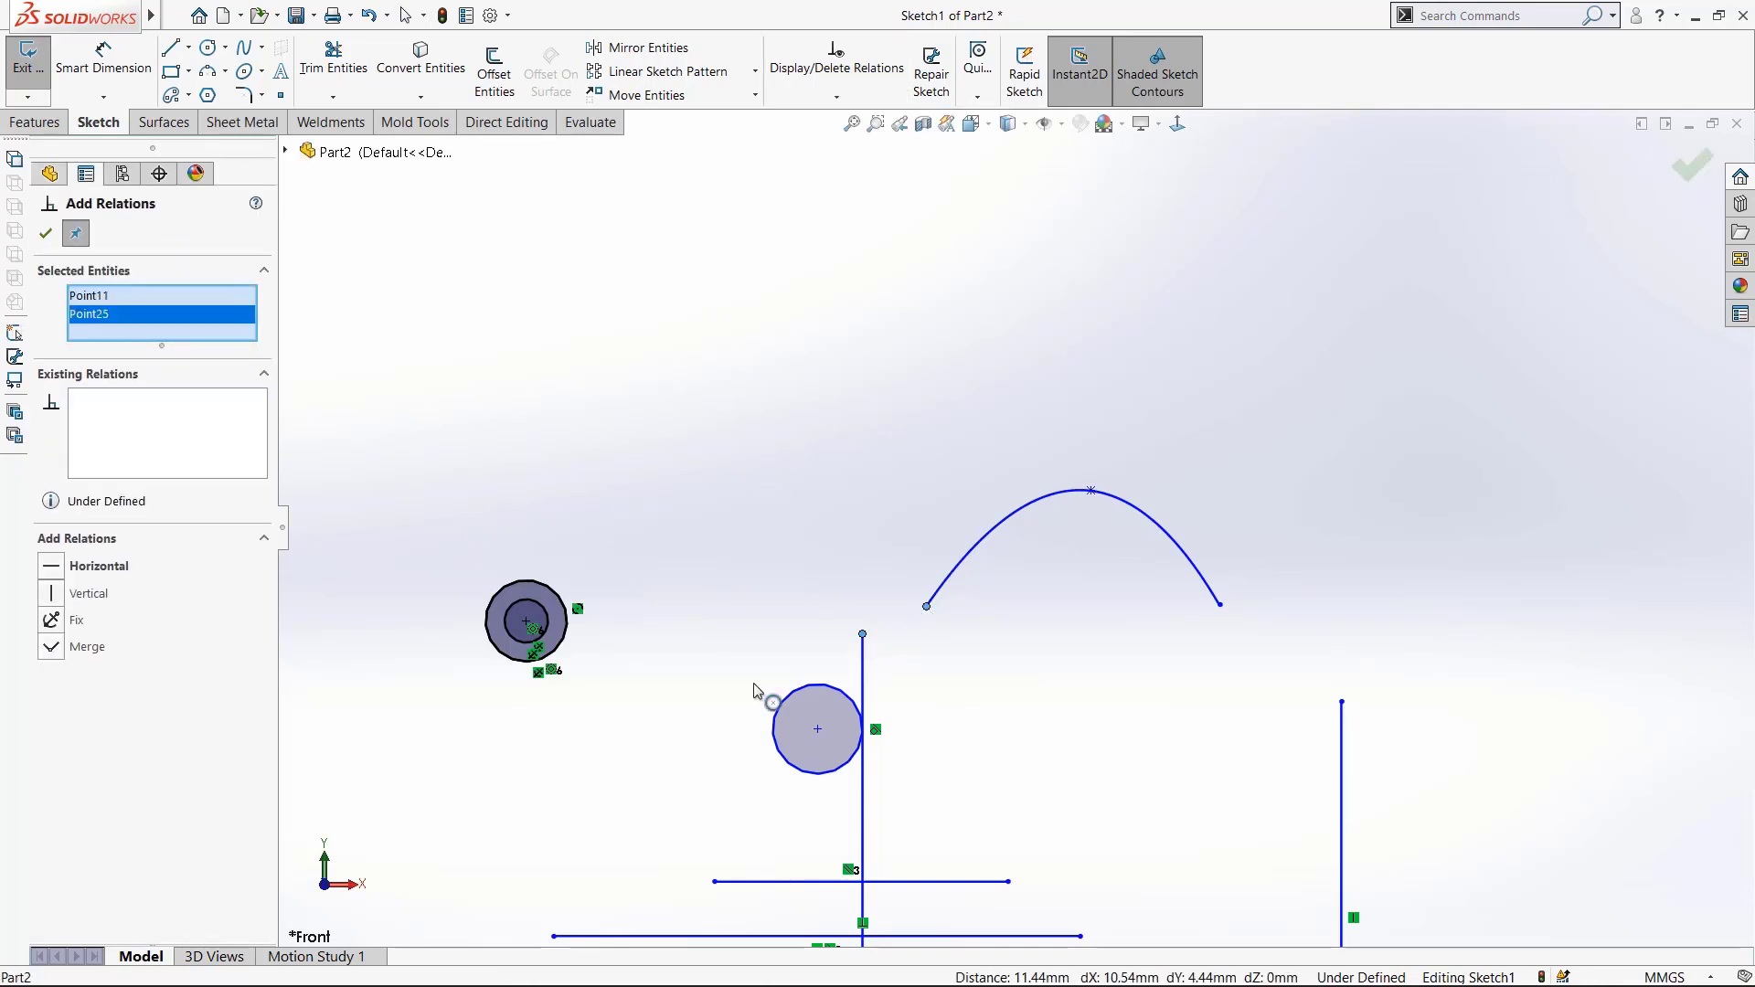
left_click(52, 649)
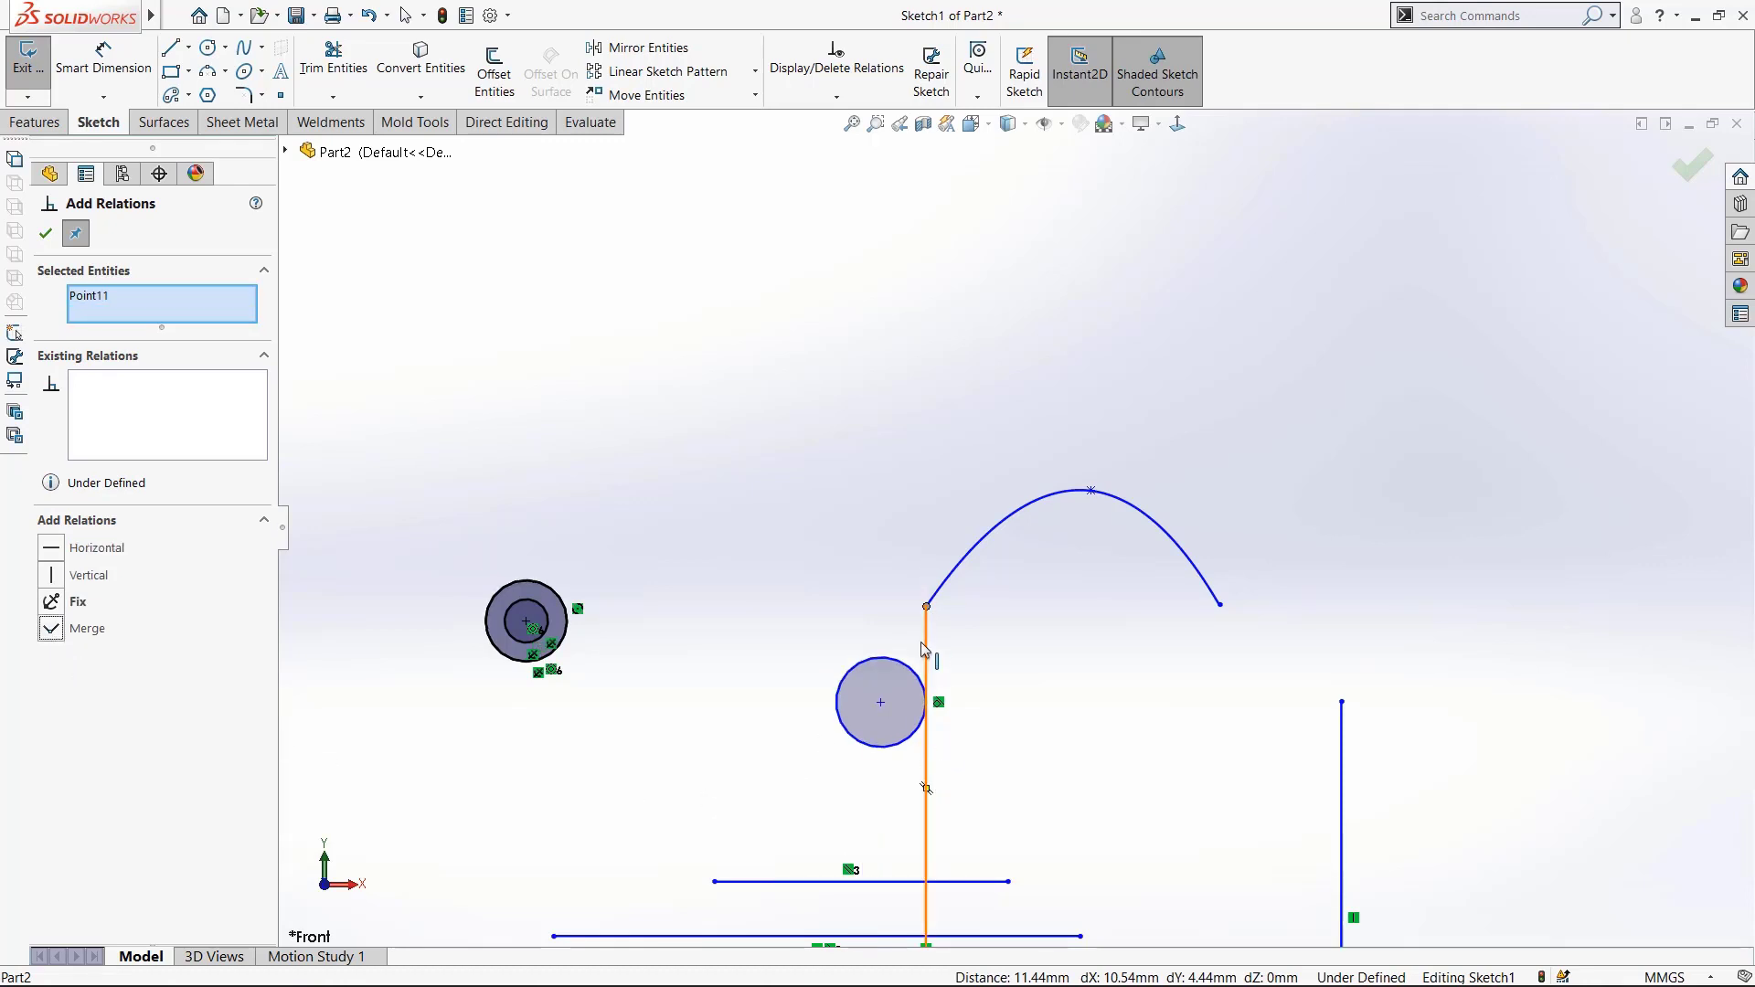
- List all relations in this sketch with Display/Delete Relations and delete all of them
scroll(925, 651, "up", 5)
scroll(1113, 574, "down", 3)
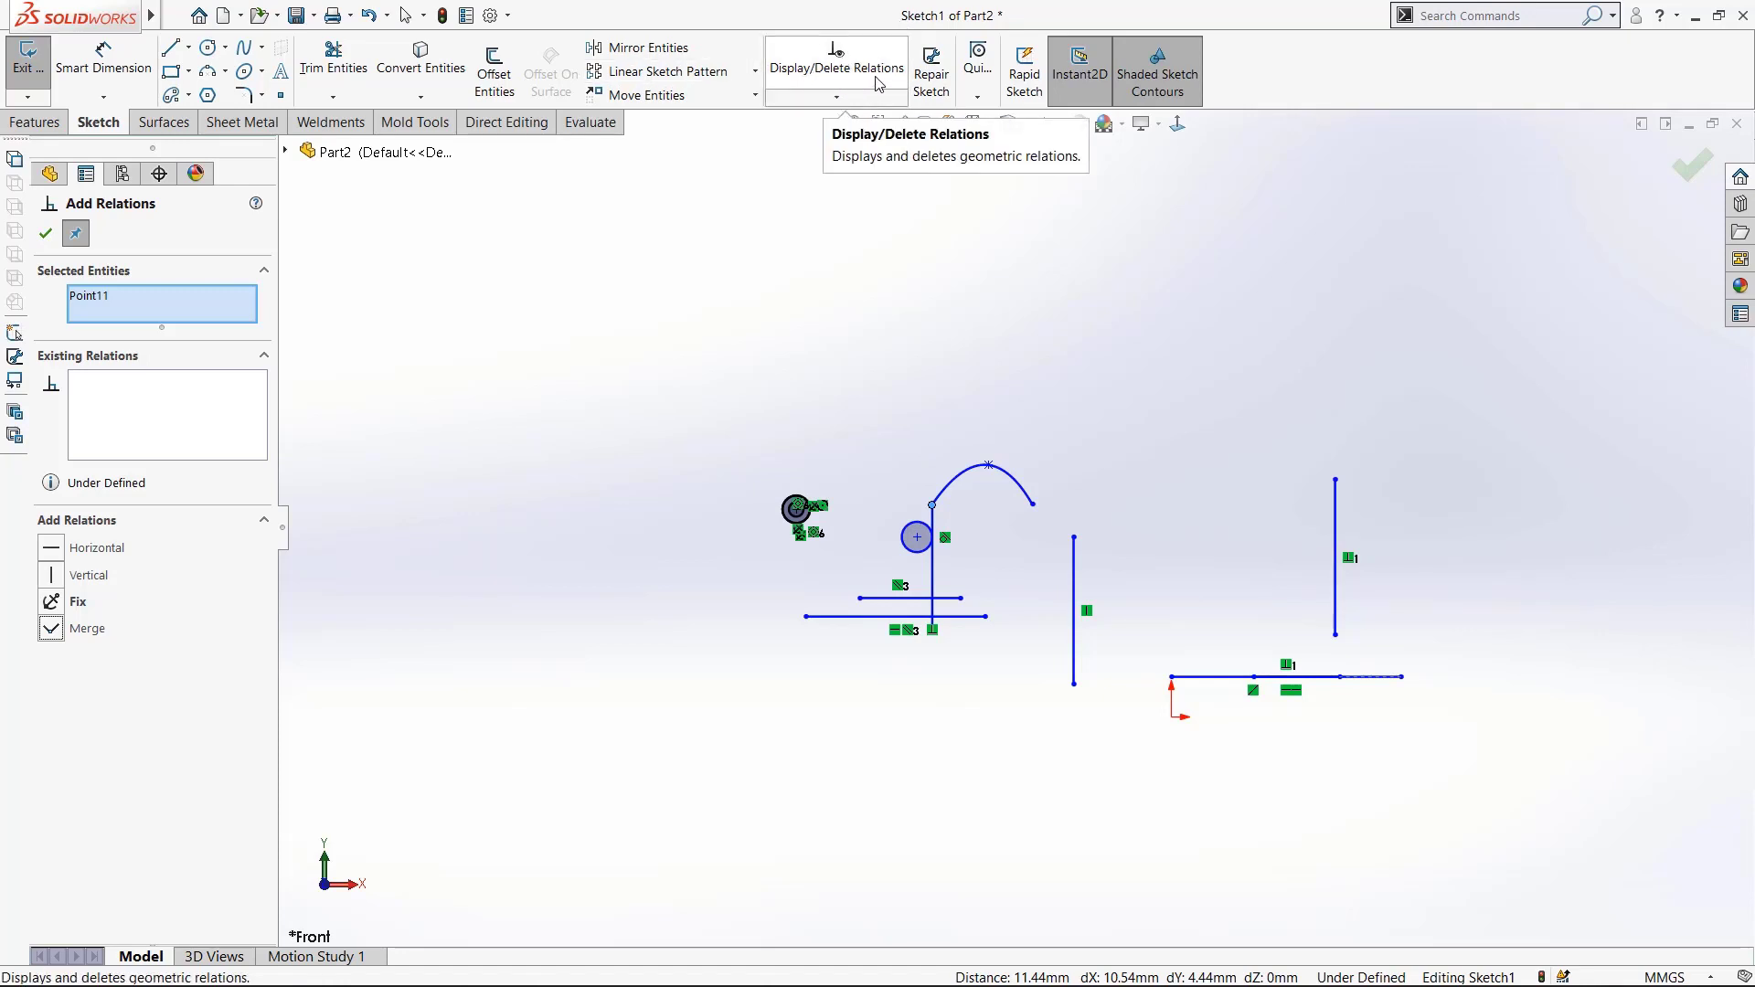
left_click(838, 97)
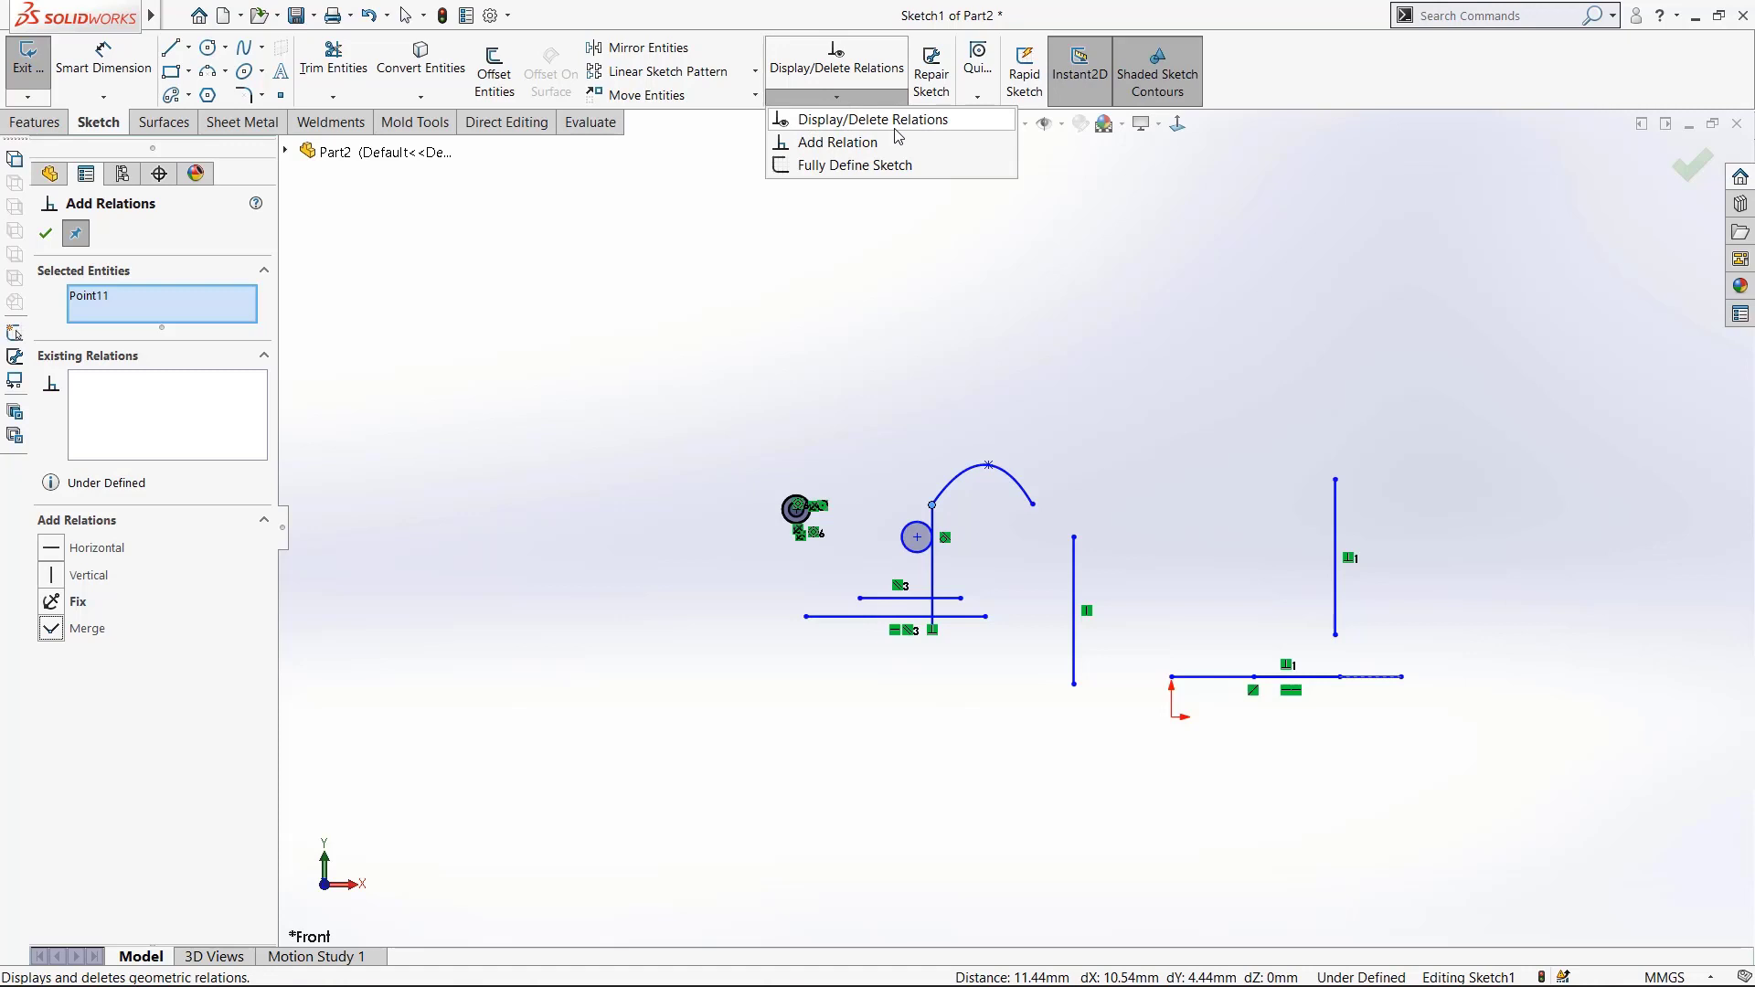
left_click(1039, 609)
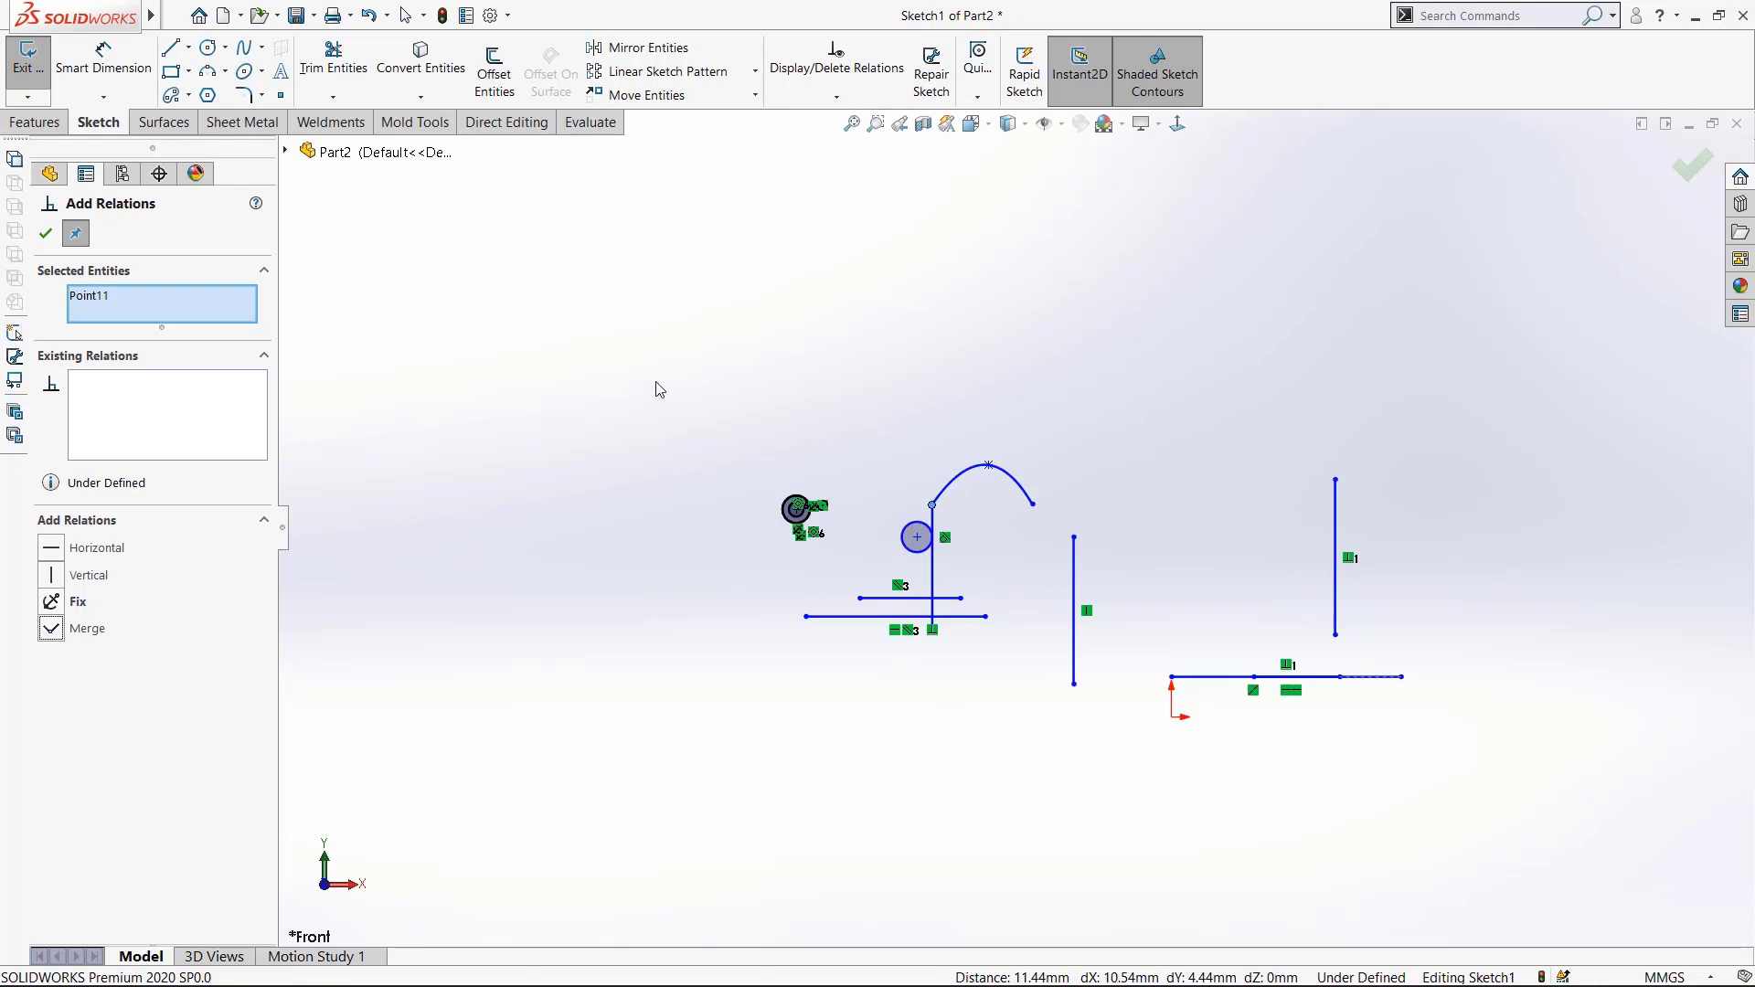
left_click(838, 97)
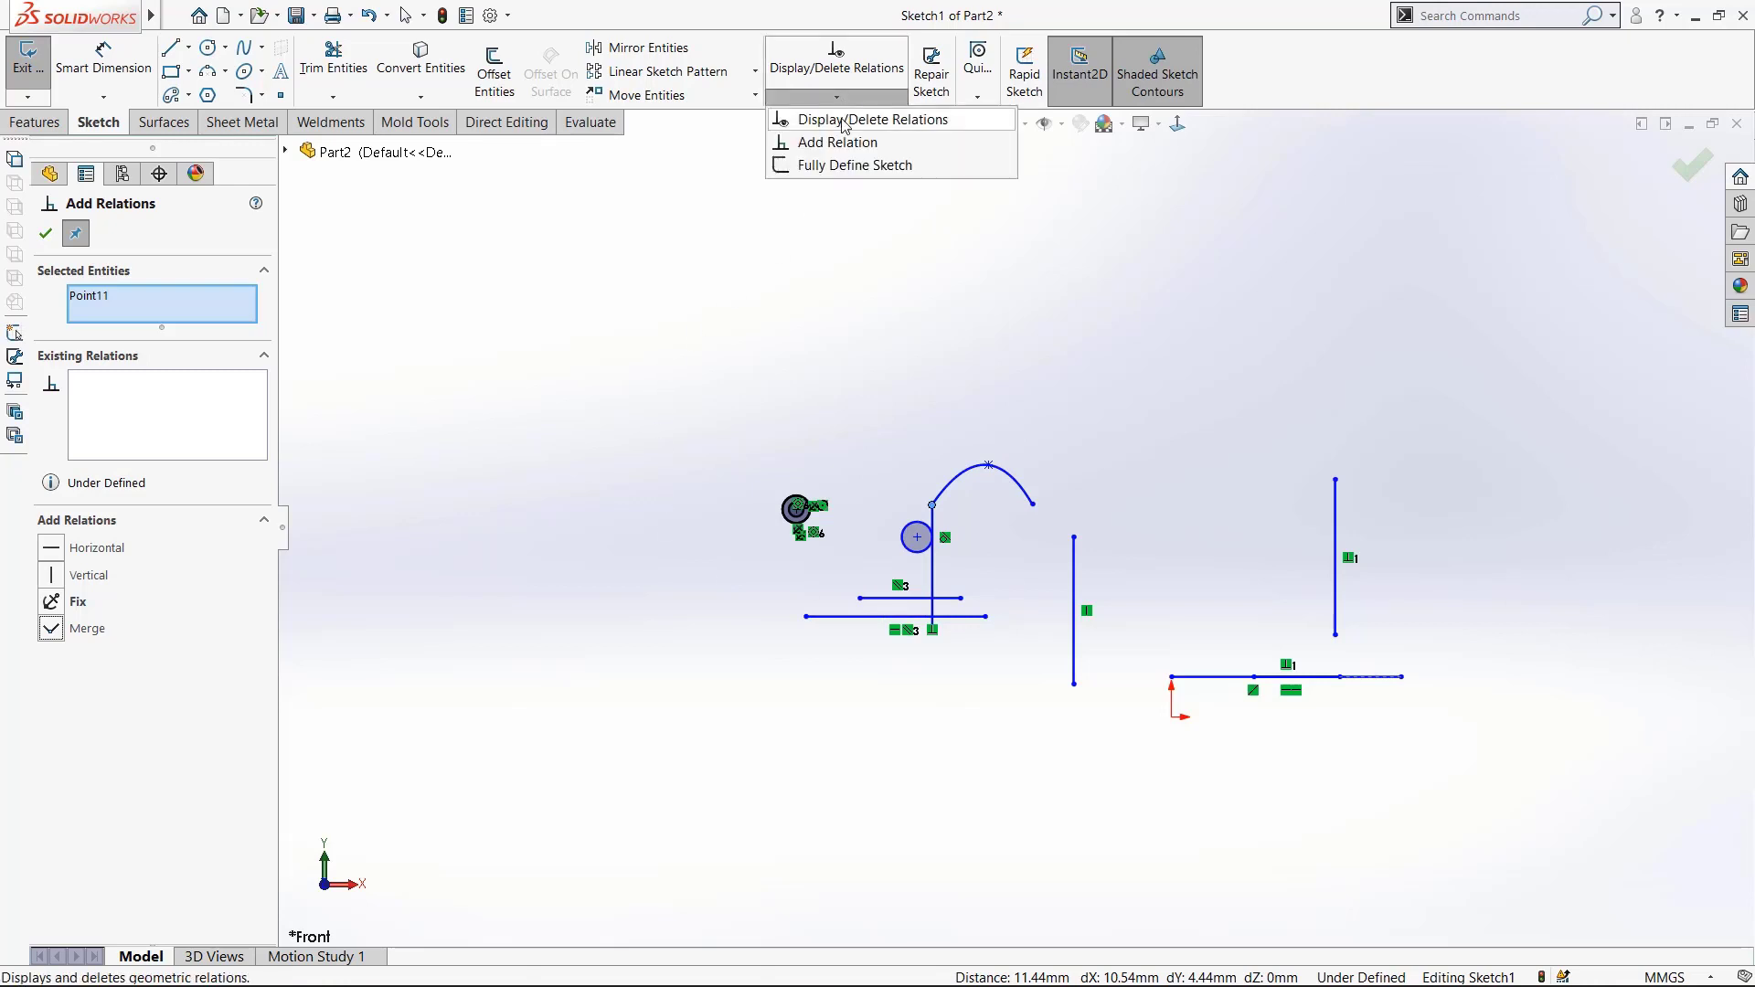
left_click(842, 121)
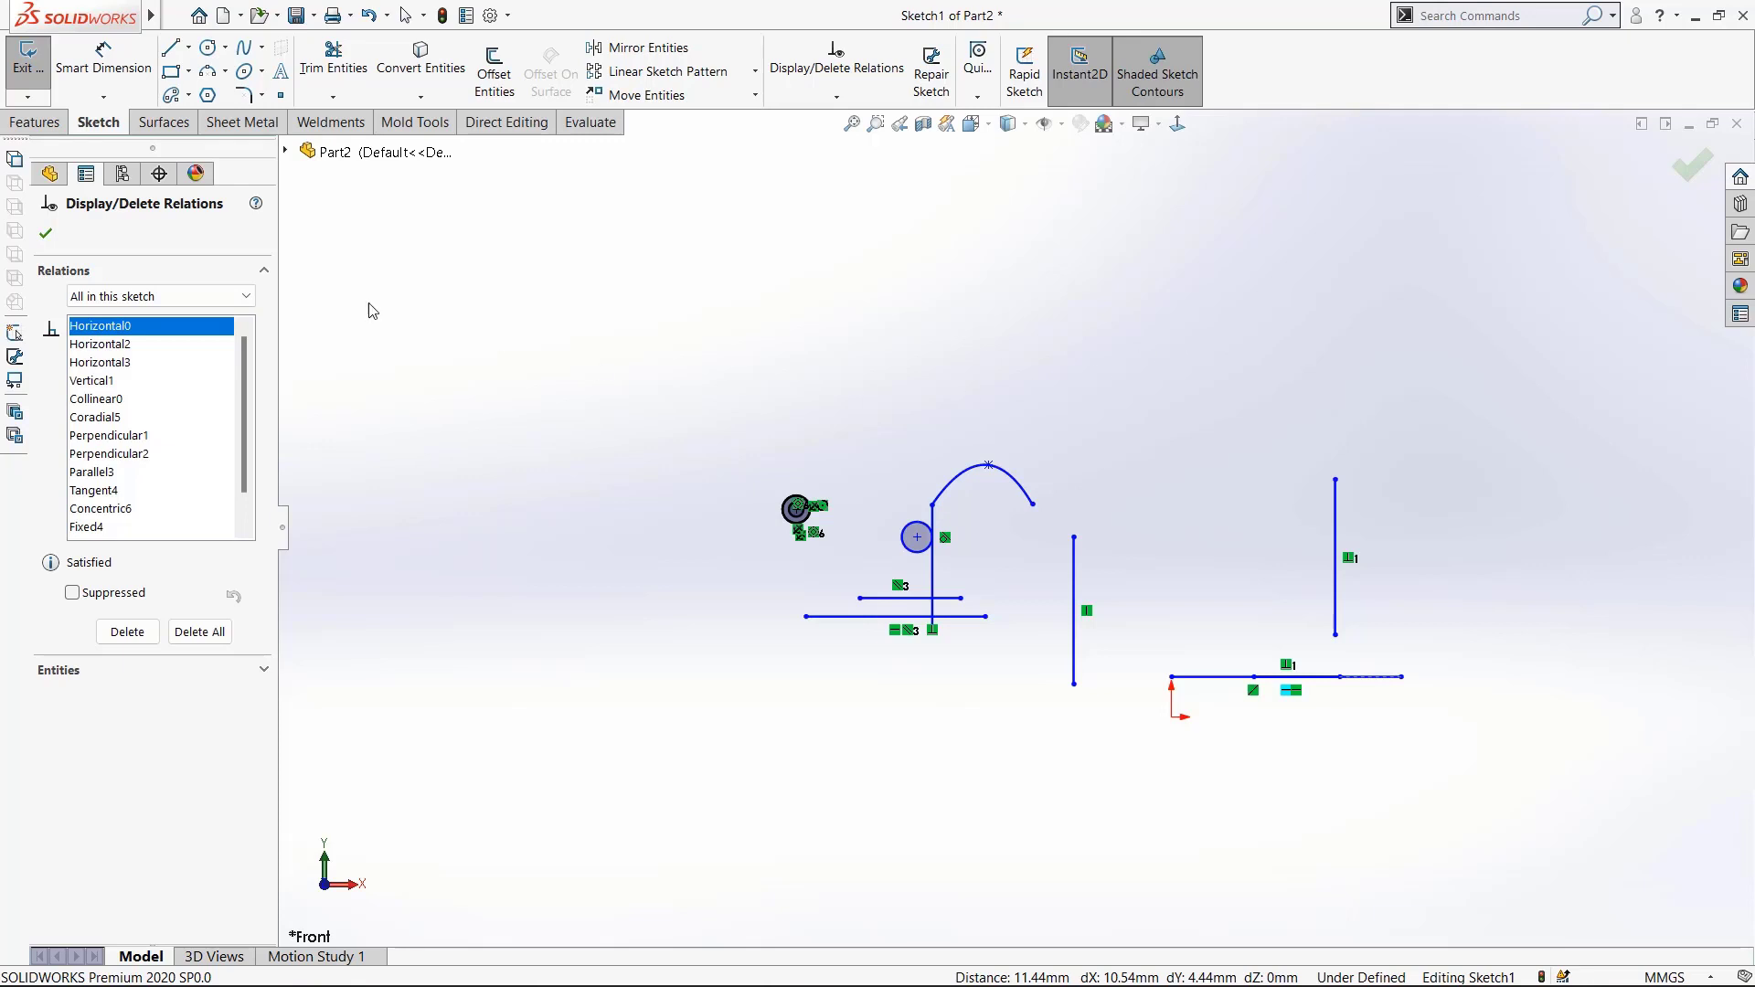
left_click(172, 307)
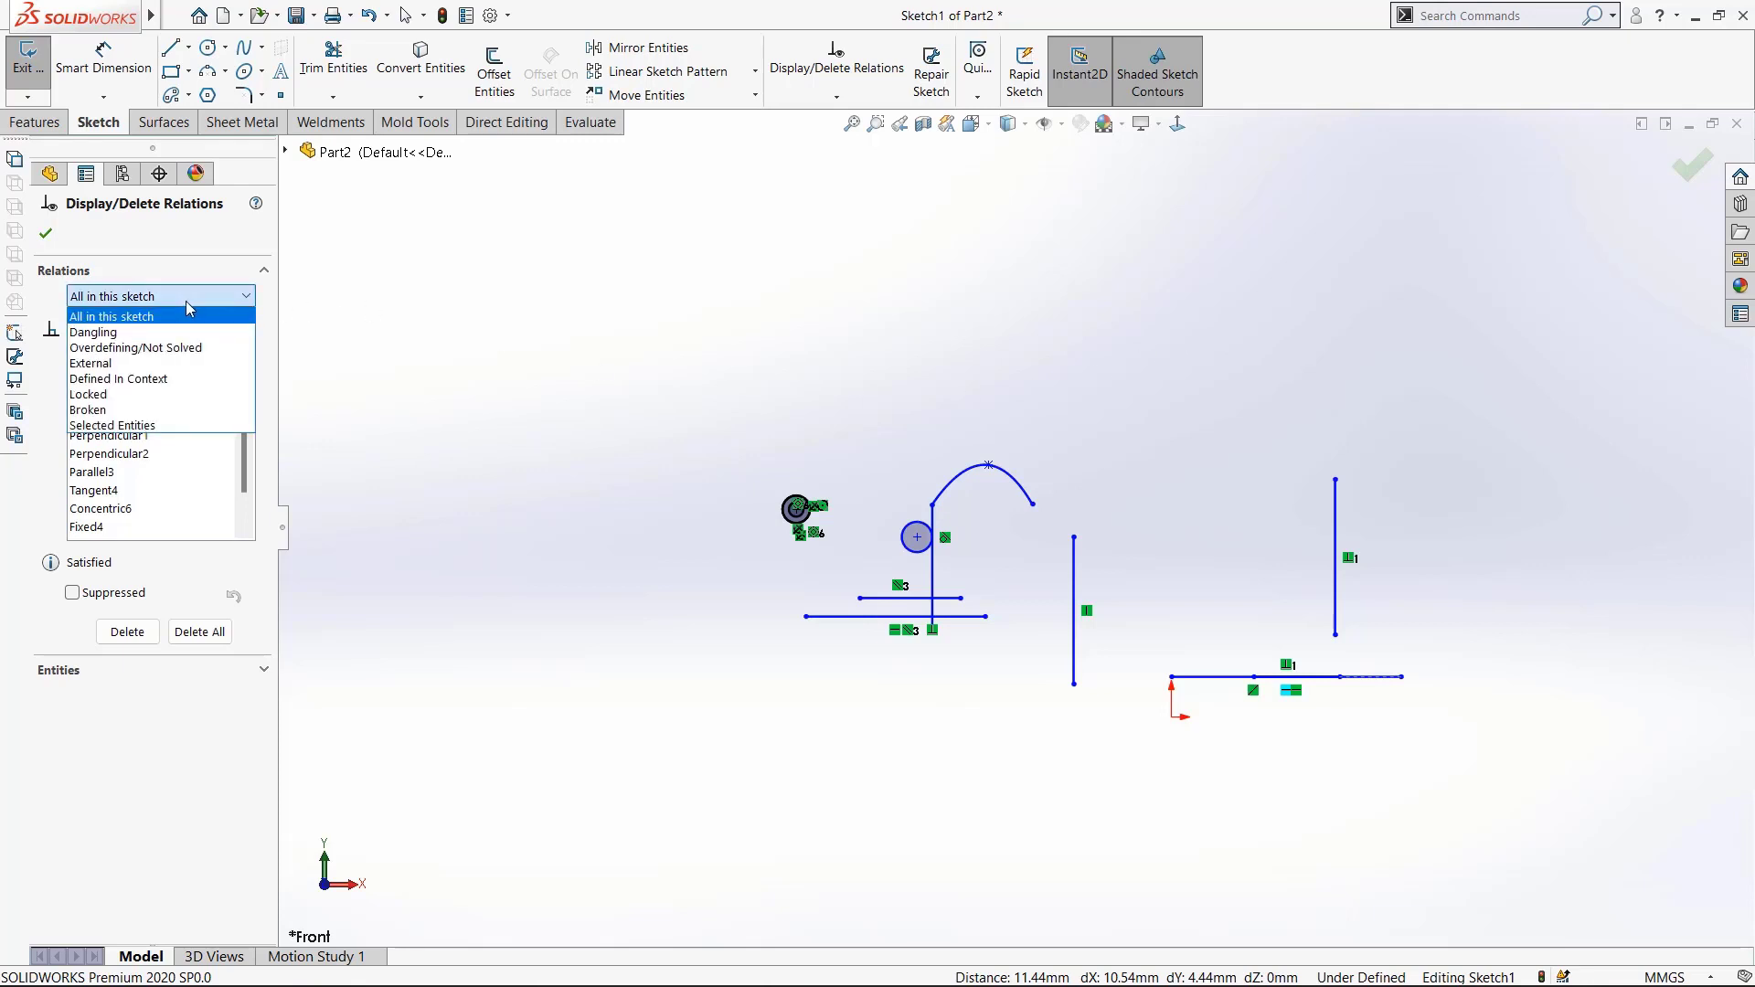
left_click(186, 302)
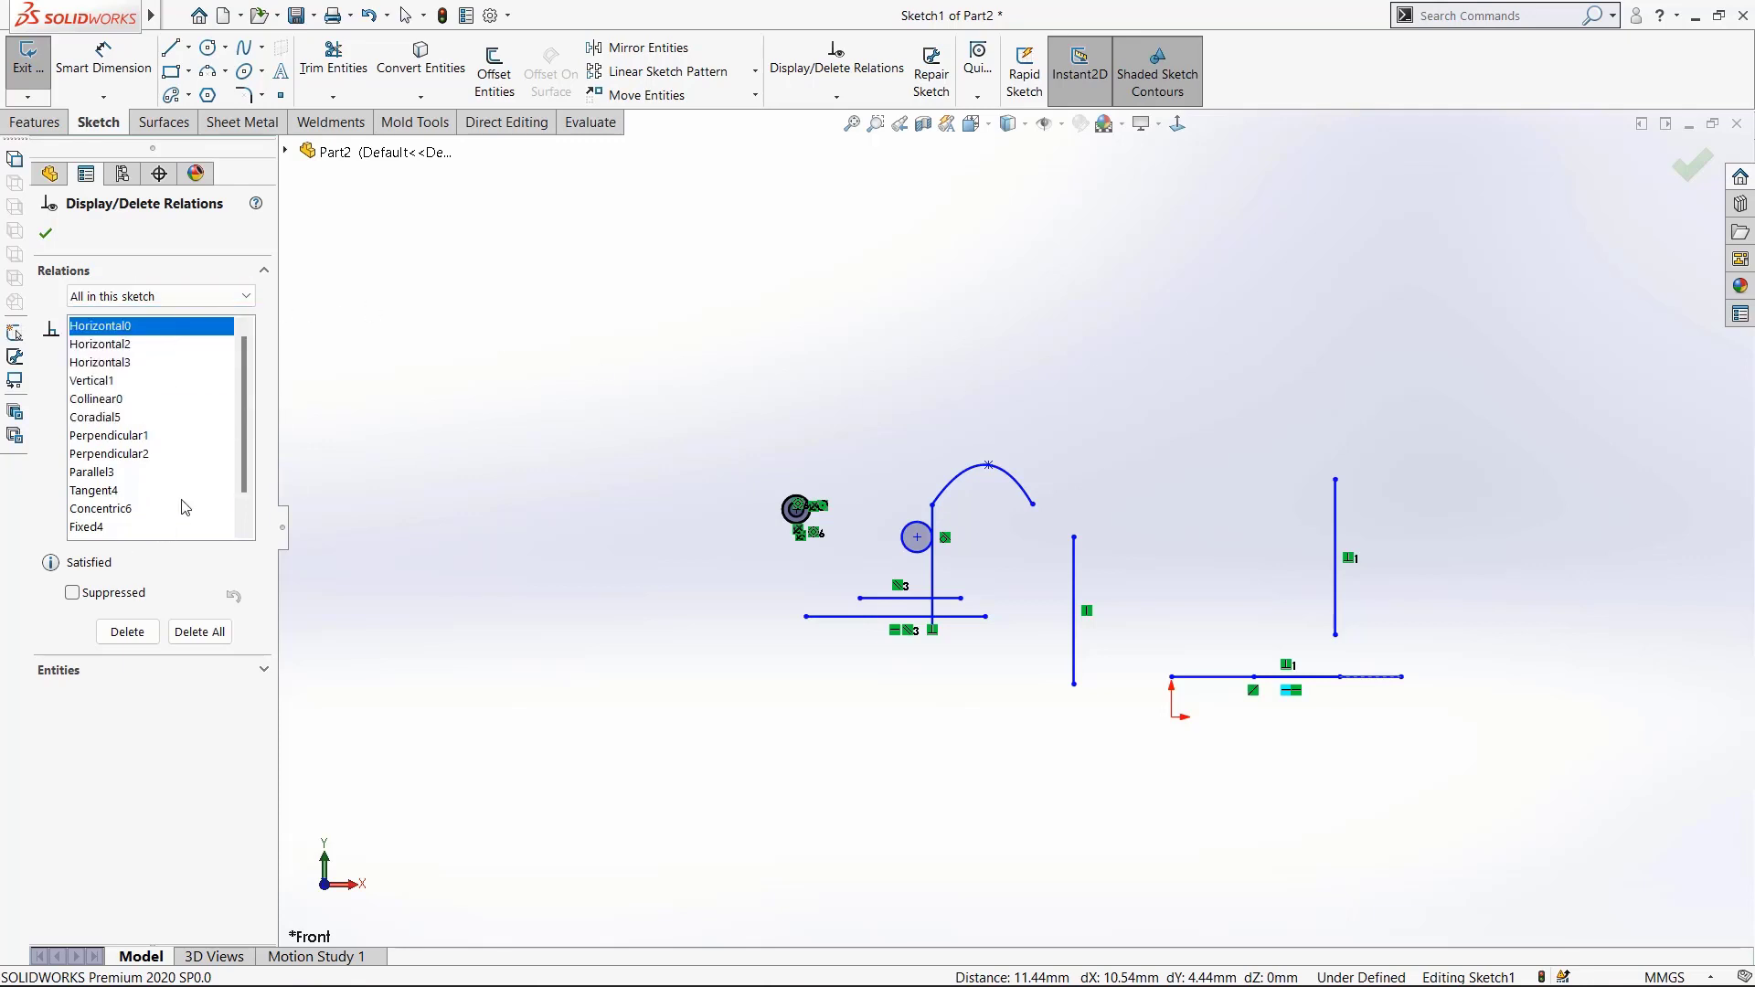
left_click(195, 632)
left_click(45, 233)
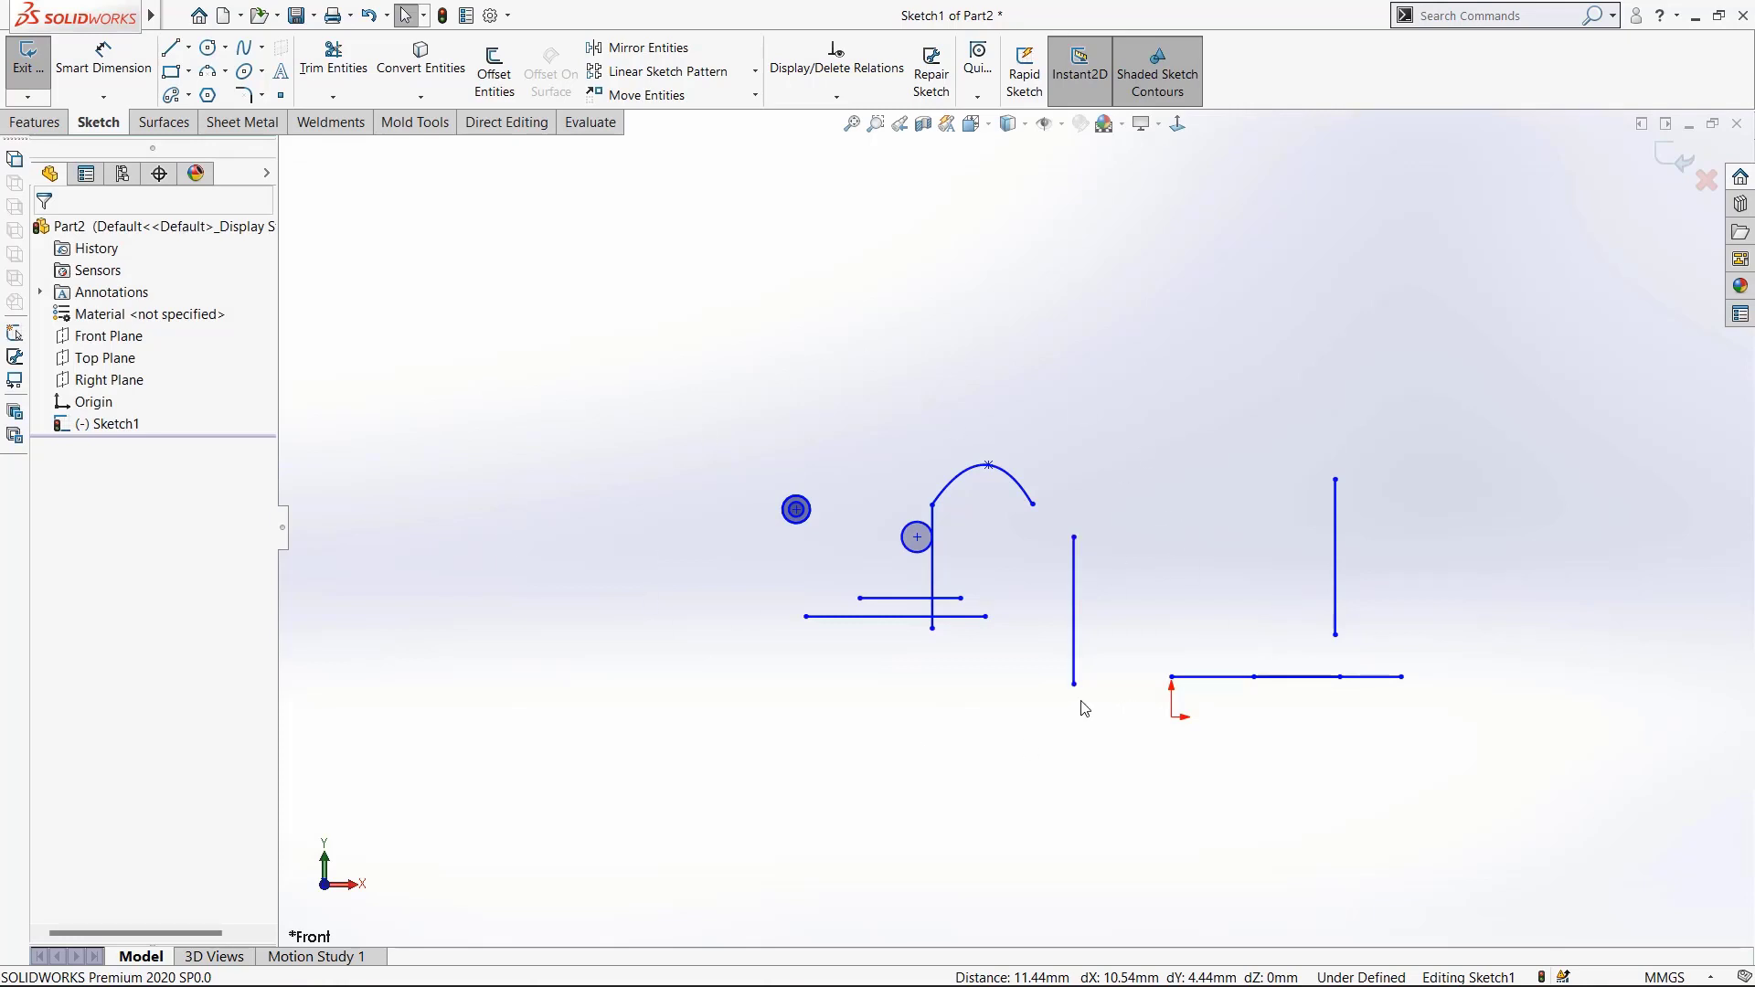
- Delete all the sketch geometry, leaving the sketch empty
scroll(1052, 585, "up", 5)
scroll(1106, 548, "down", 4)
left_click_drag(1352, 318, 550, 691)
key("Delete")
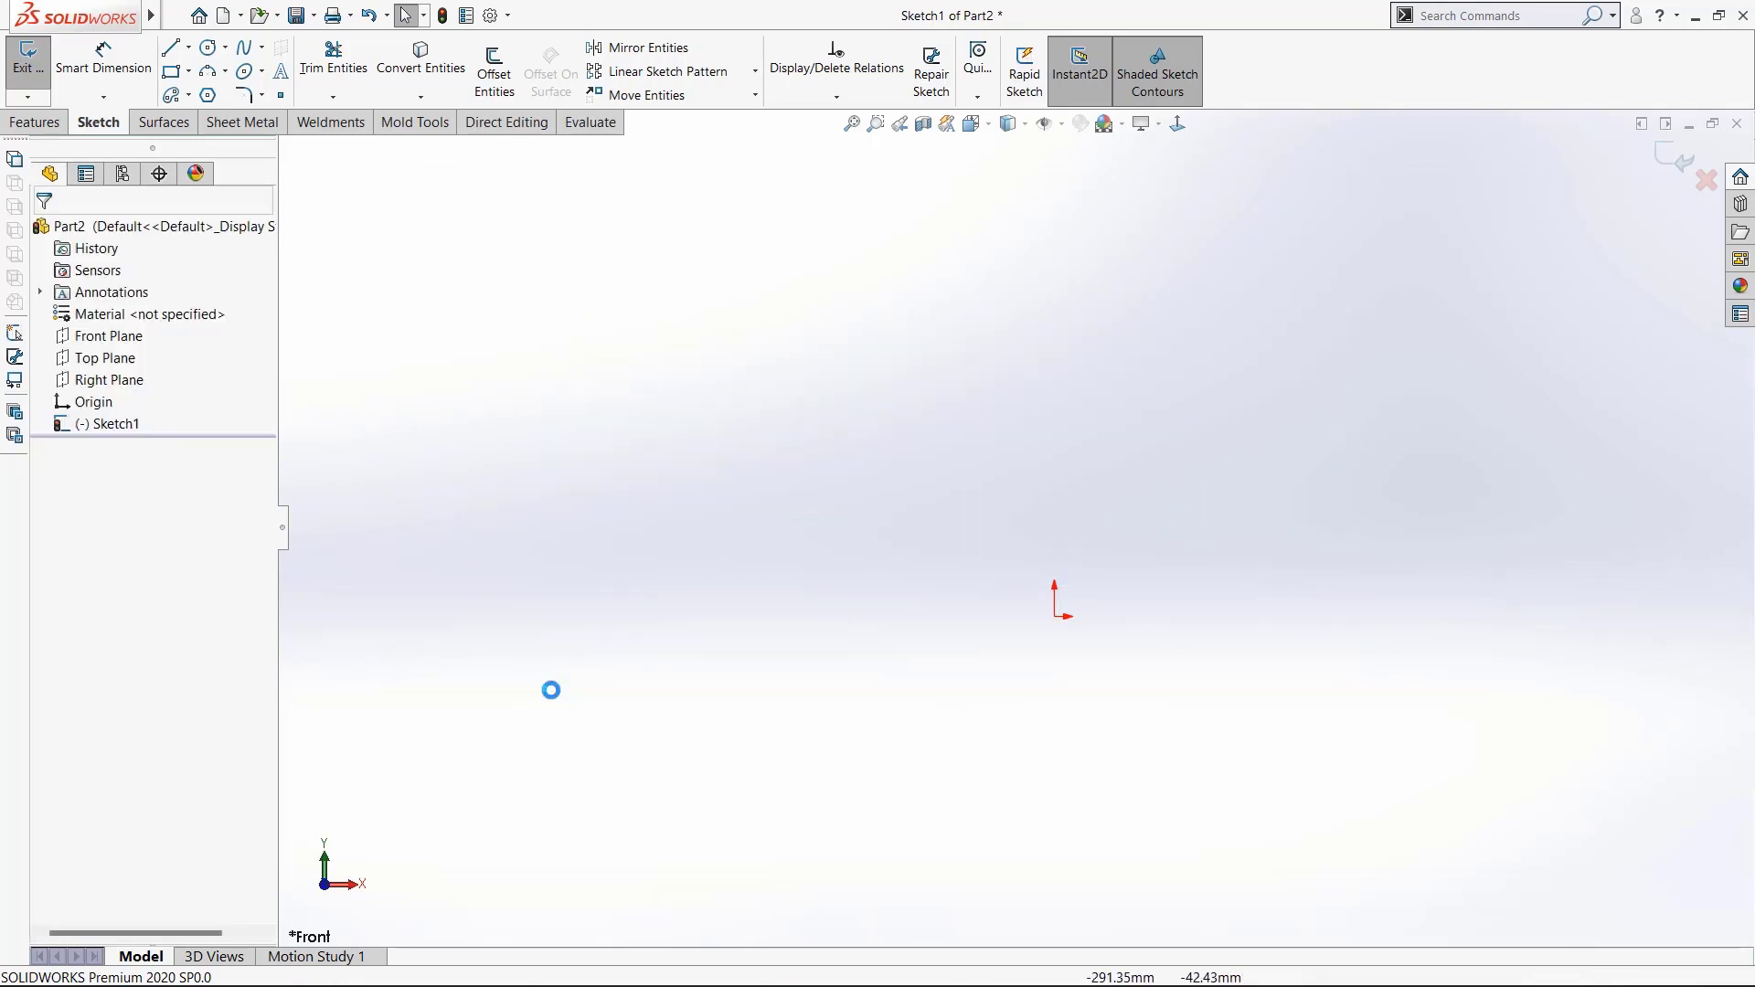
- Sketch a corner rectangle about 165 mm wide and 115 mm high, starting from the origin
right_click_drag(867, 413, 960, 494)
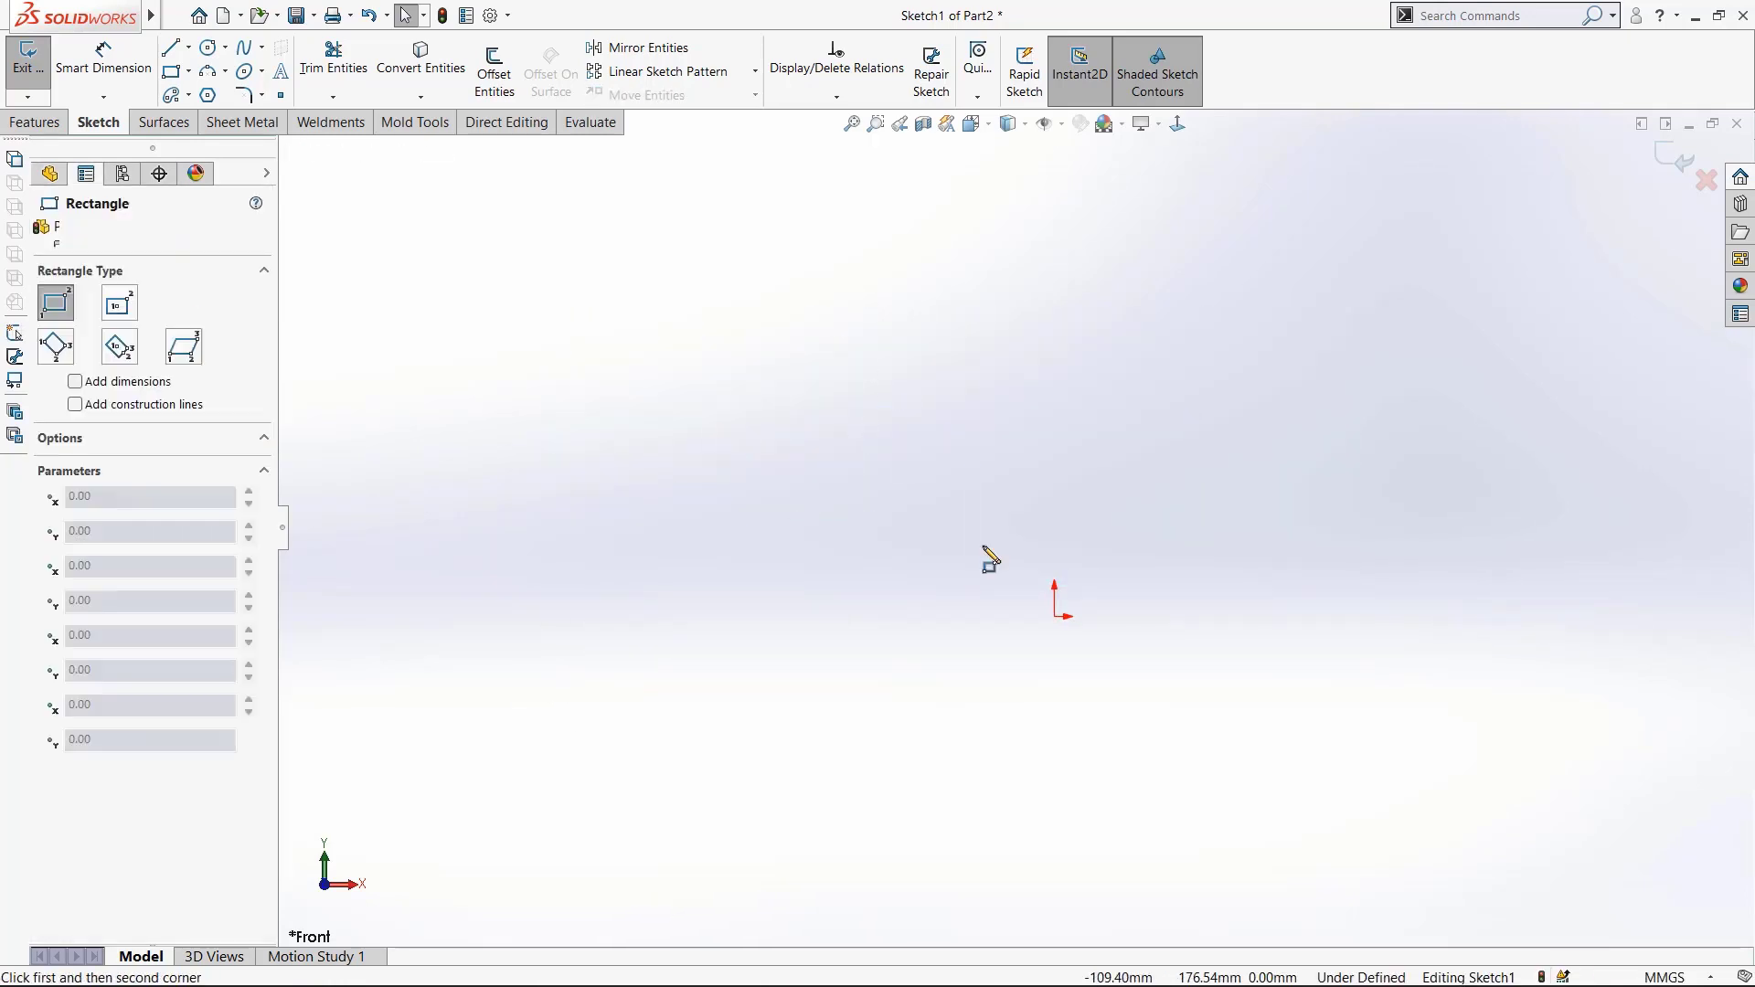
left_click(1054, 616)
left_click(1340, 418)
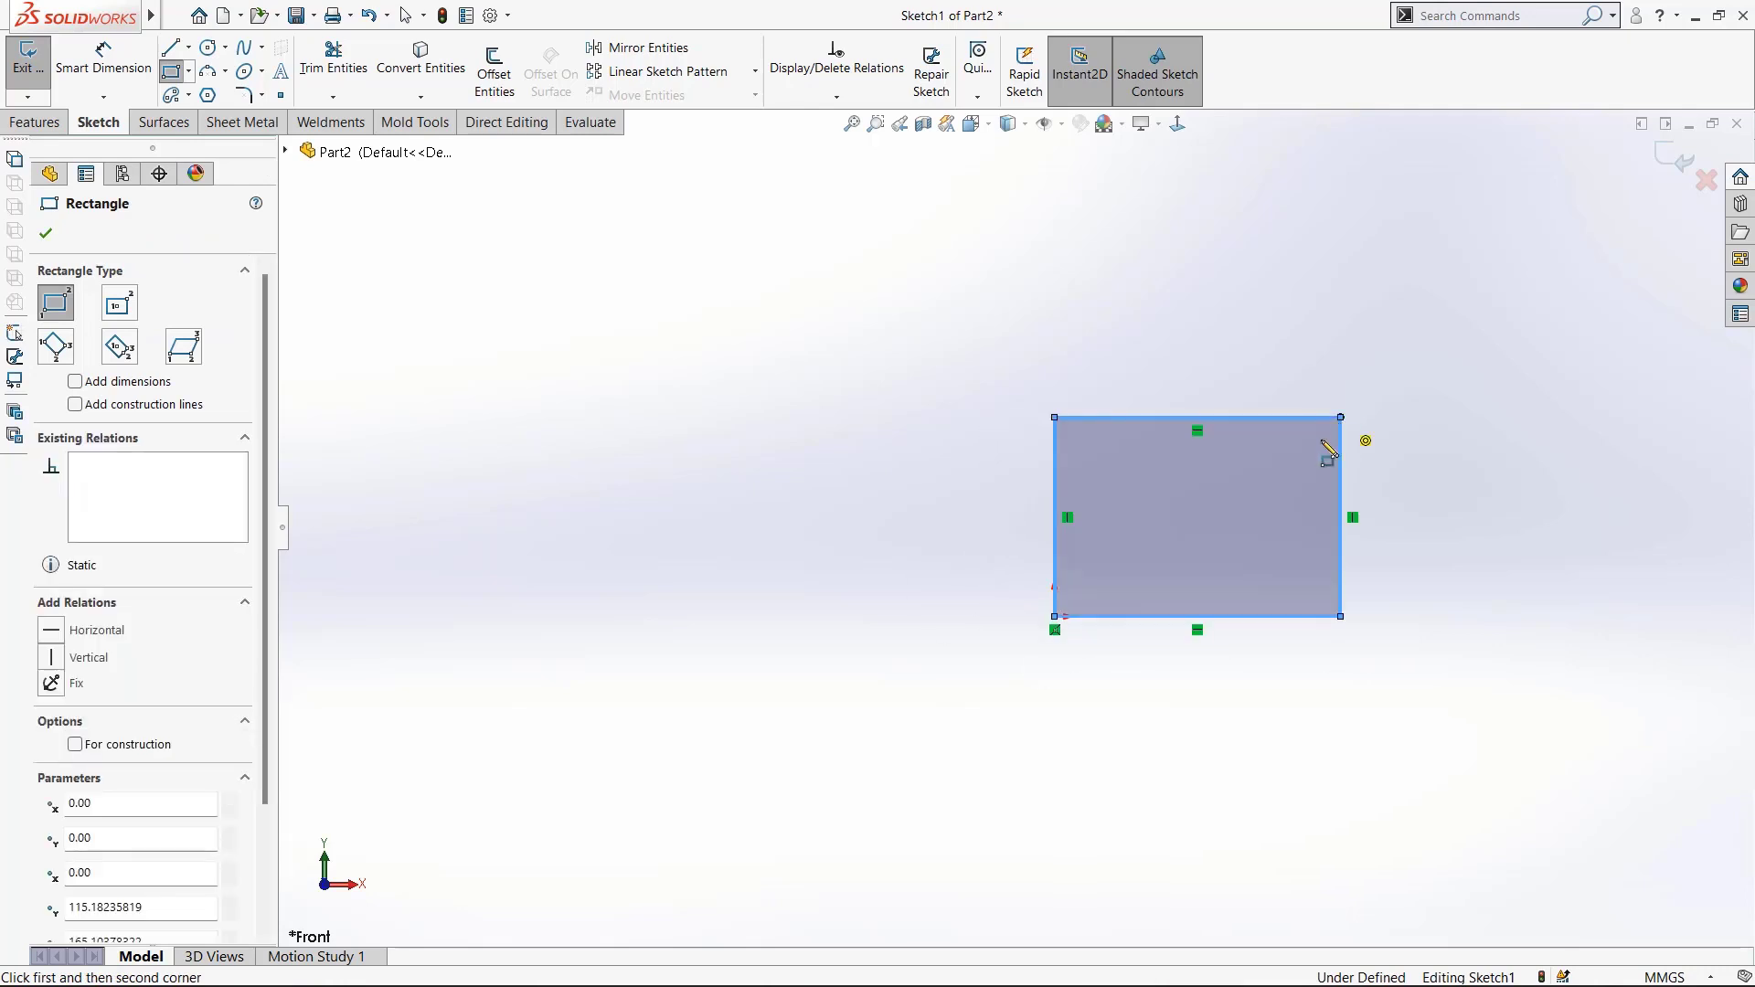
- Sketch a centre-point circle above the rectangle, near its upper right corner
right_click_drag(1327, 508, 1280, 384)
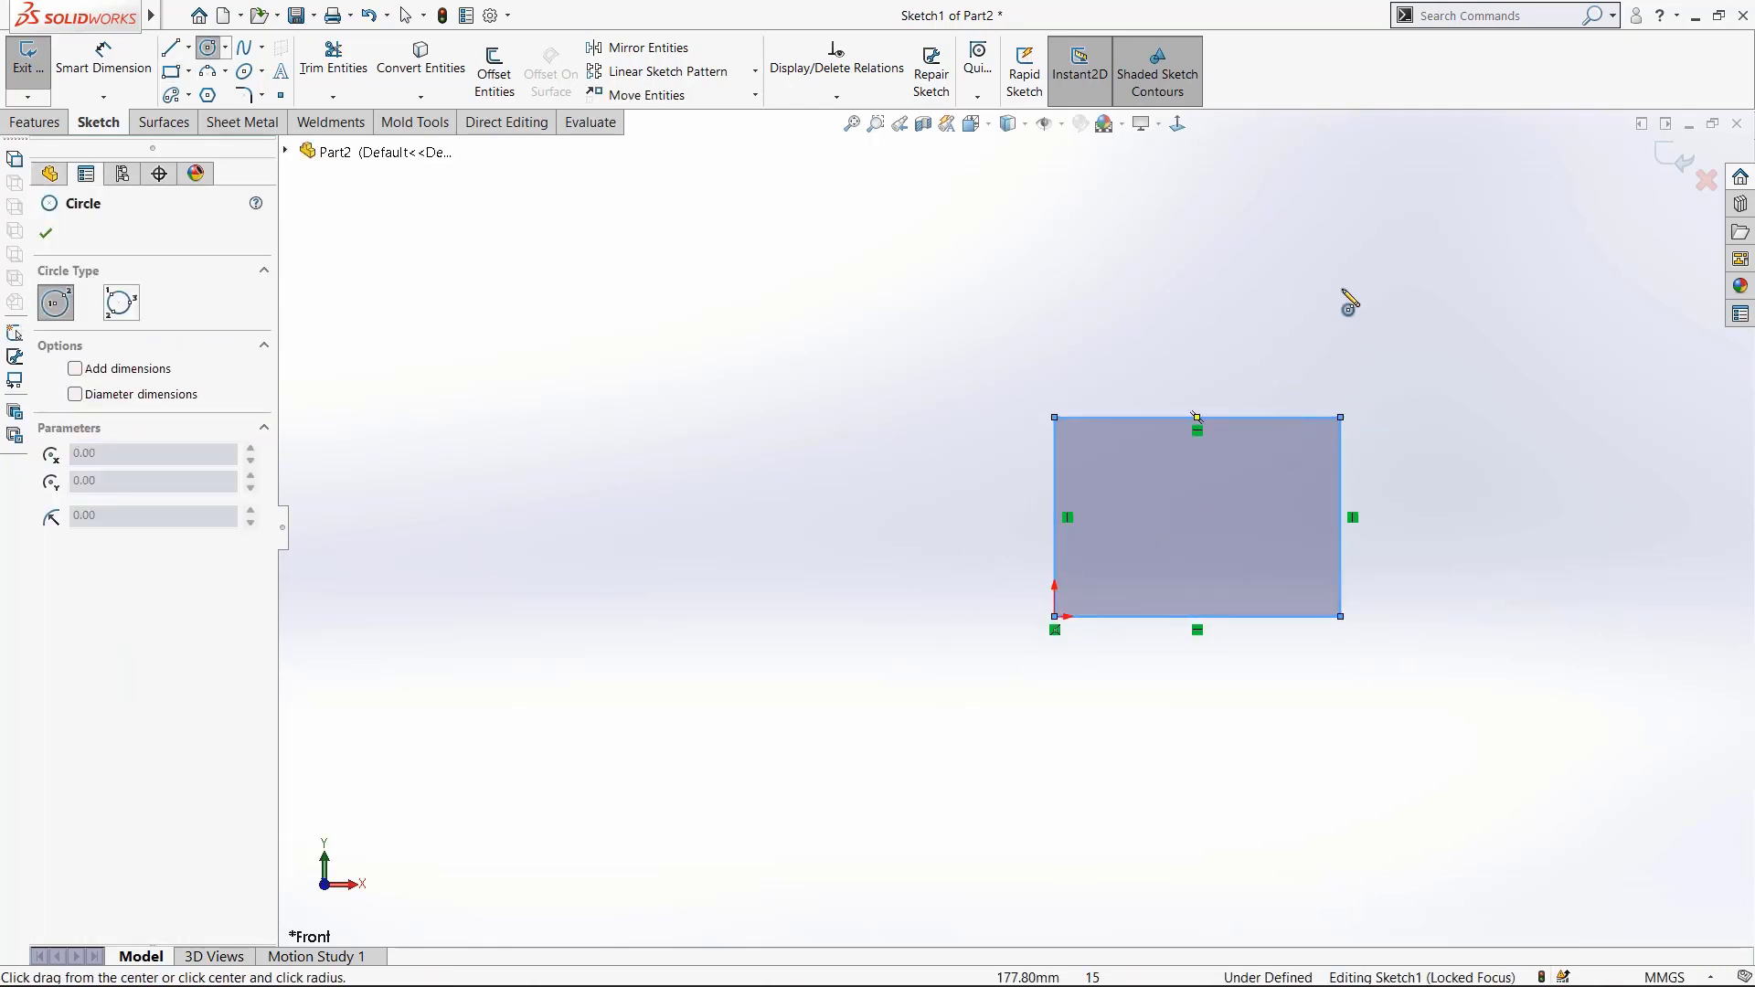
left_click(1255, 287)
left_click(1295, 266)
key("Escape")
- Look over the Add Relation settings for the circle and the Fully Define Sketch options without applying anything
left_click(837, 97)
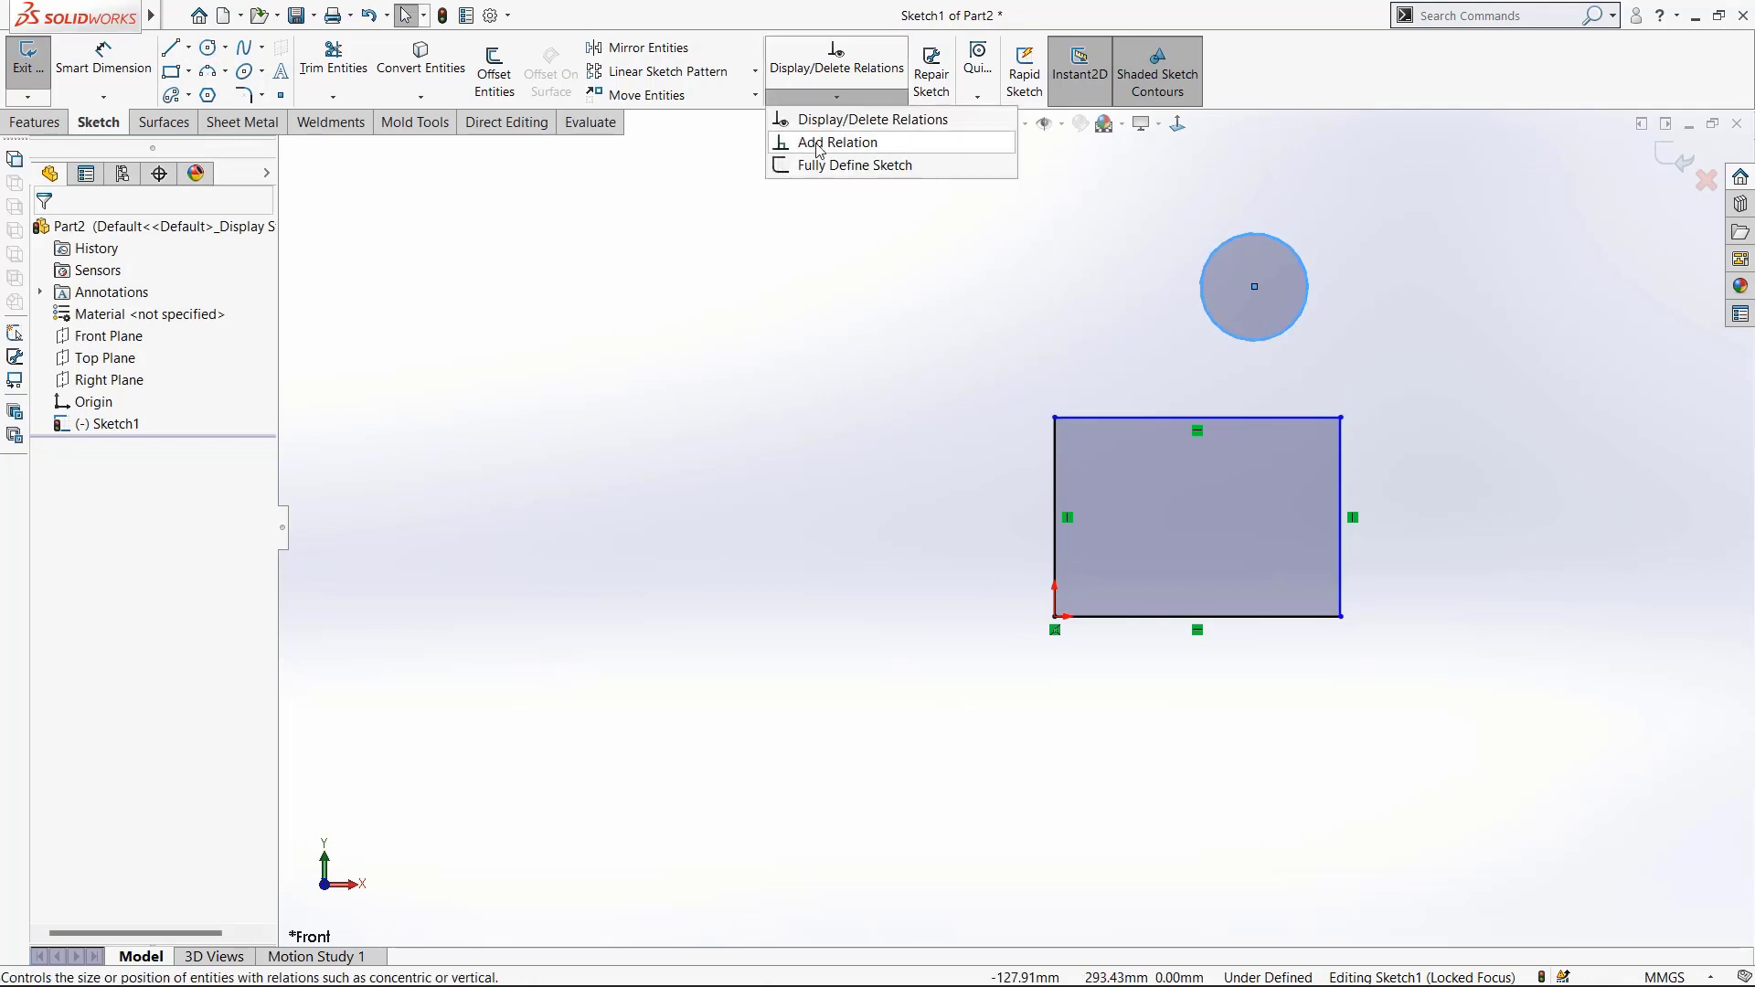
left_click(819, 144)
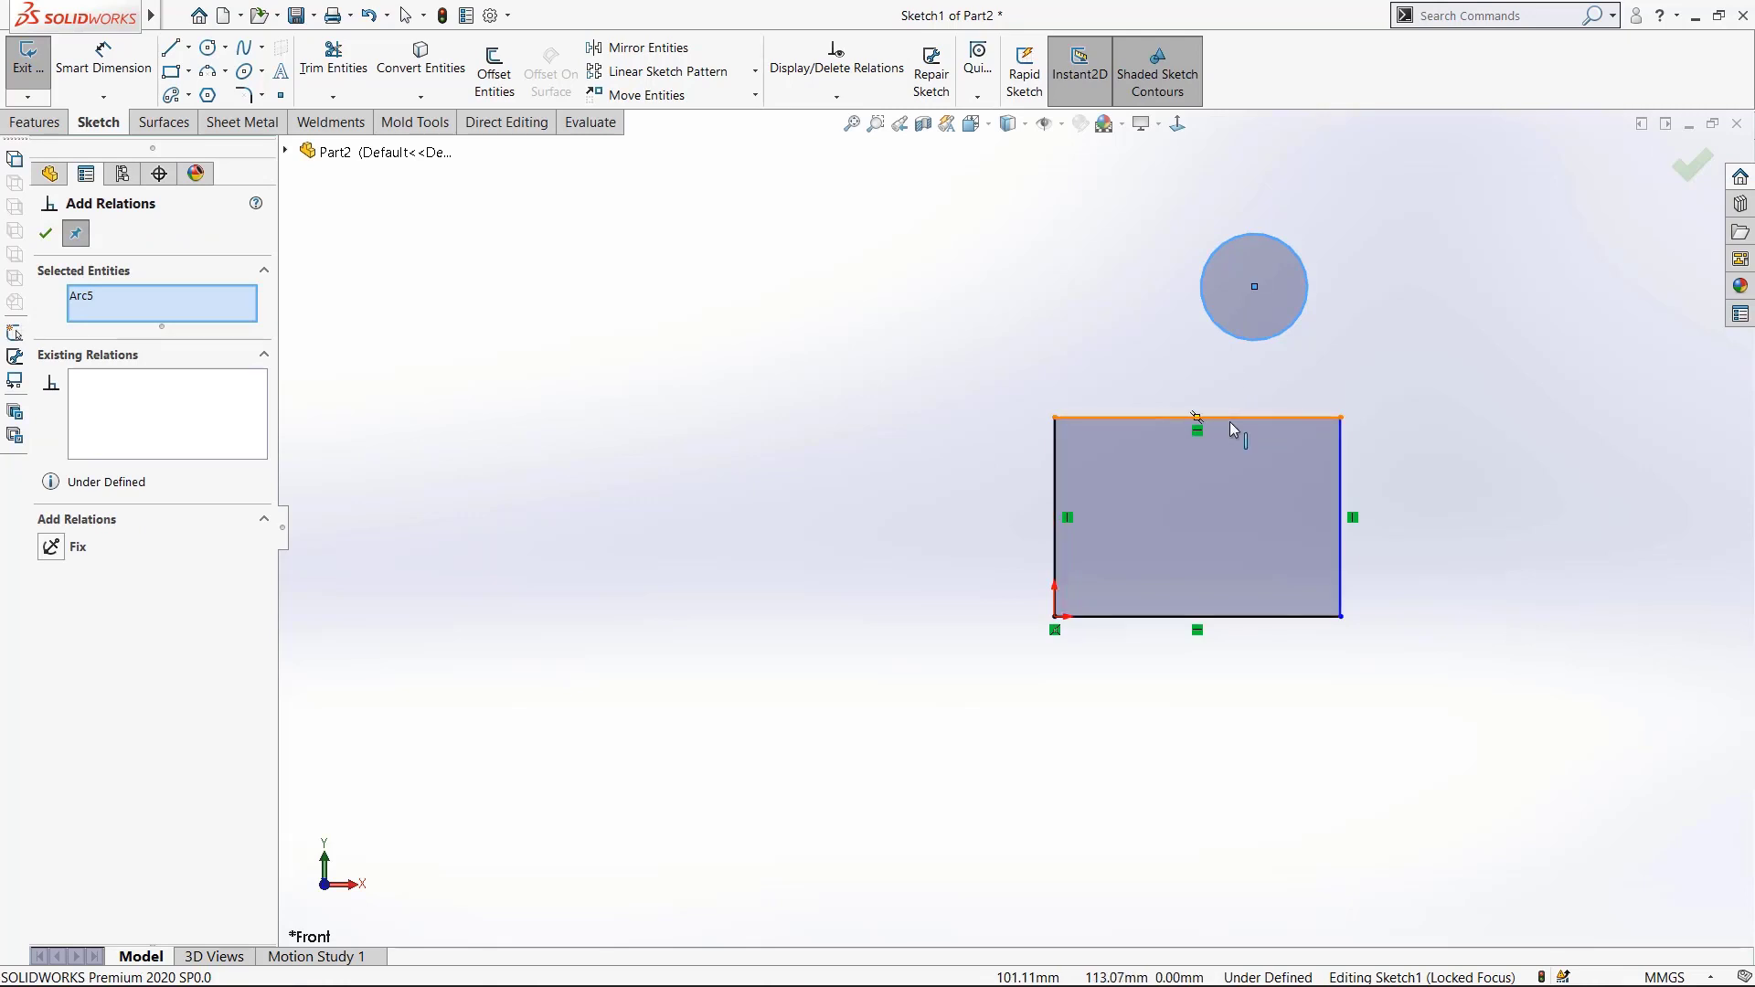
key("Escape")
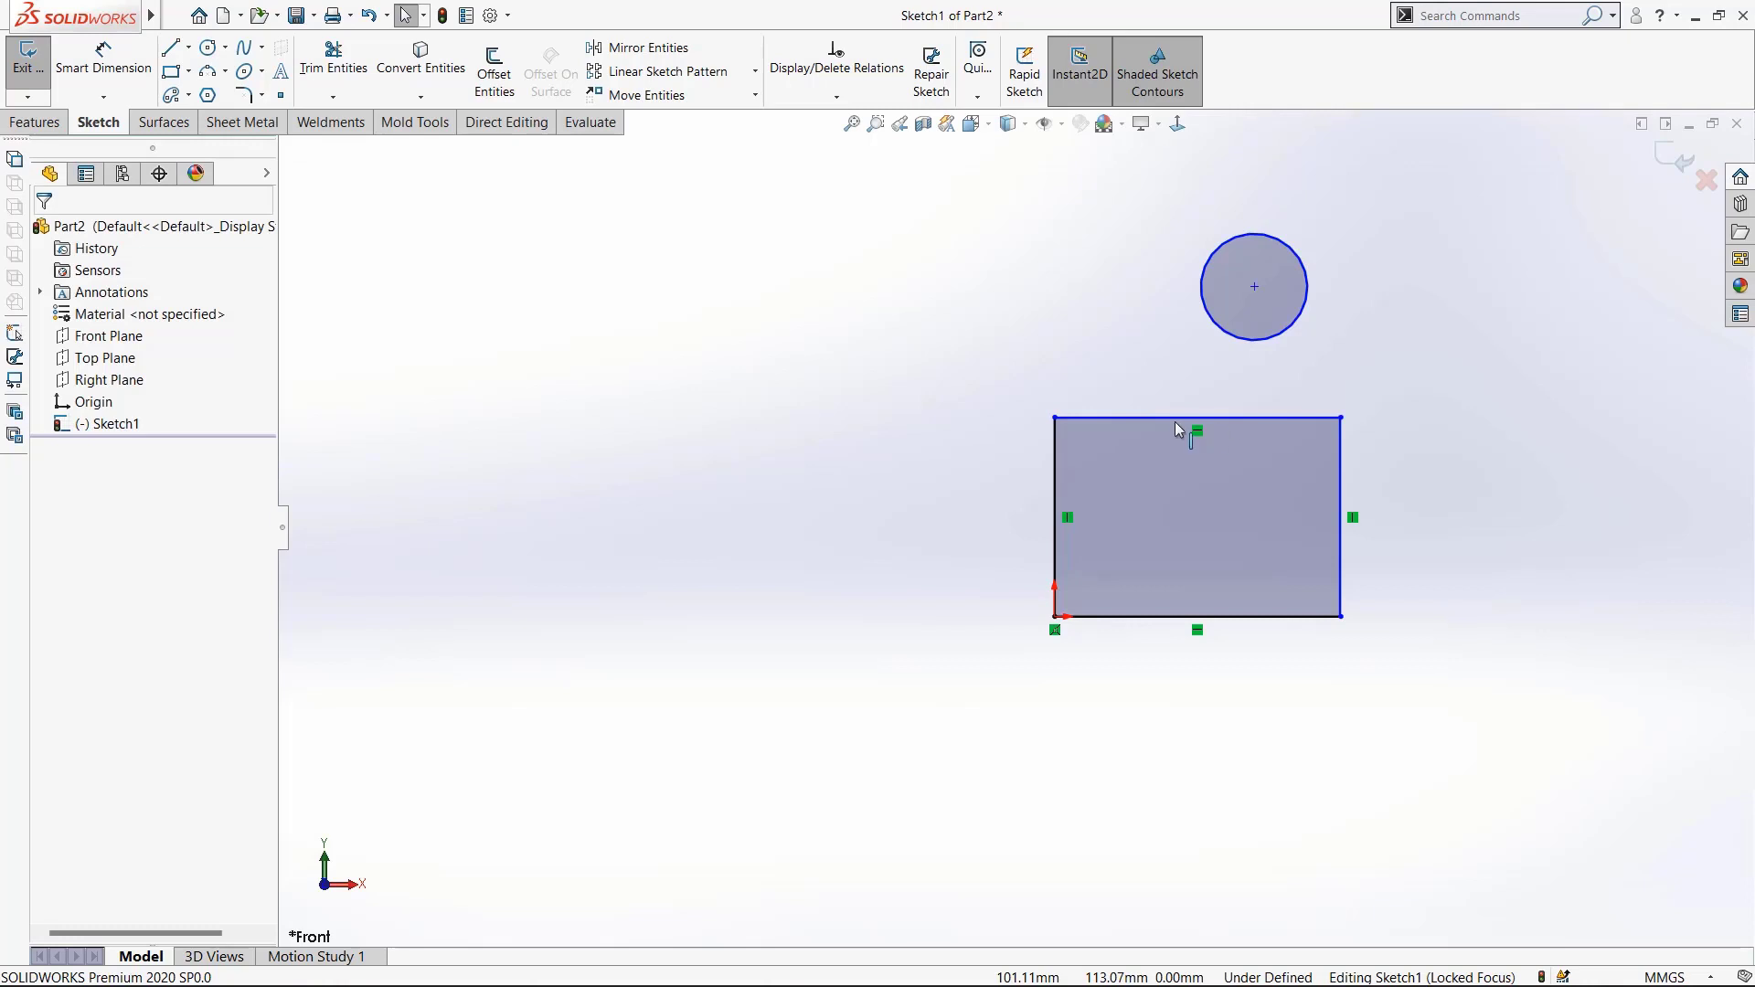
left_click(834, 99)
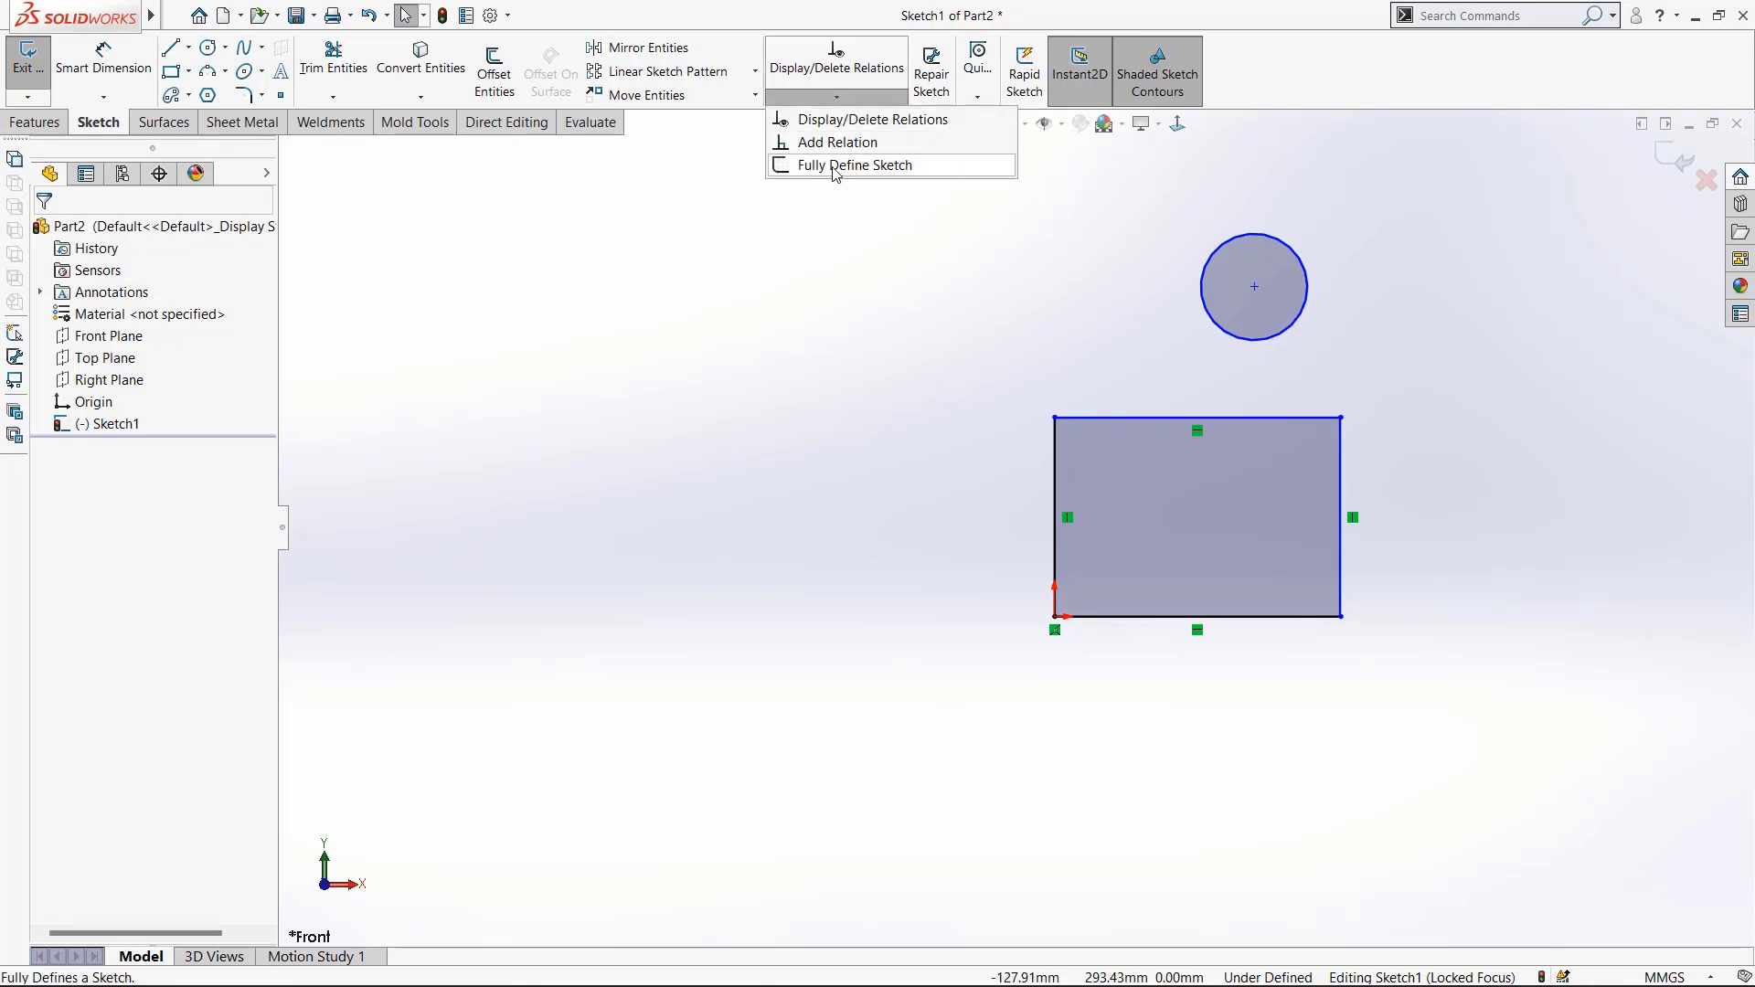
left_click(834, 166)
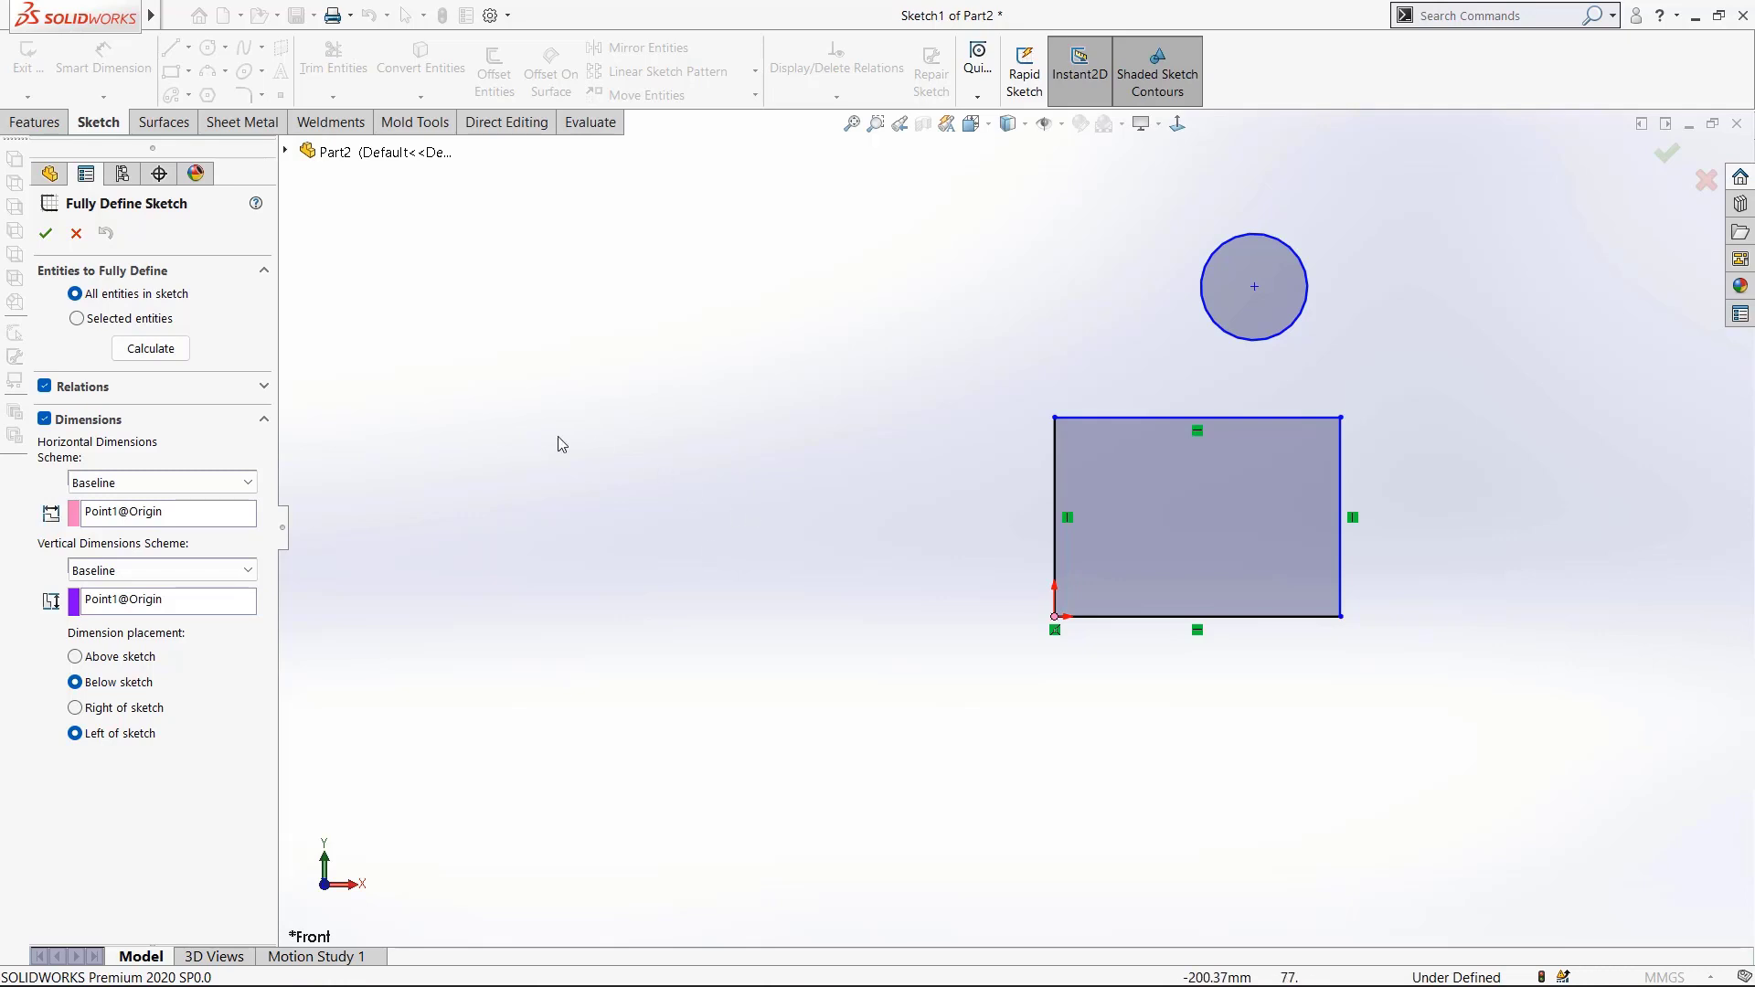
key("Escape")
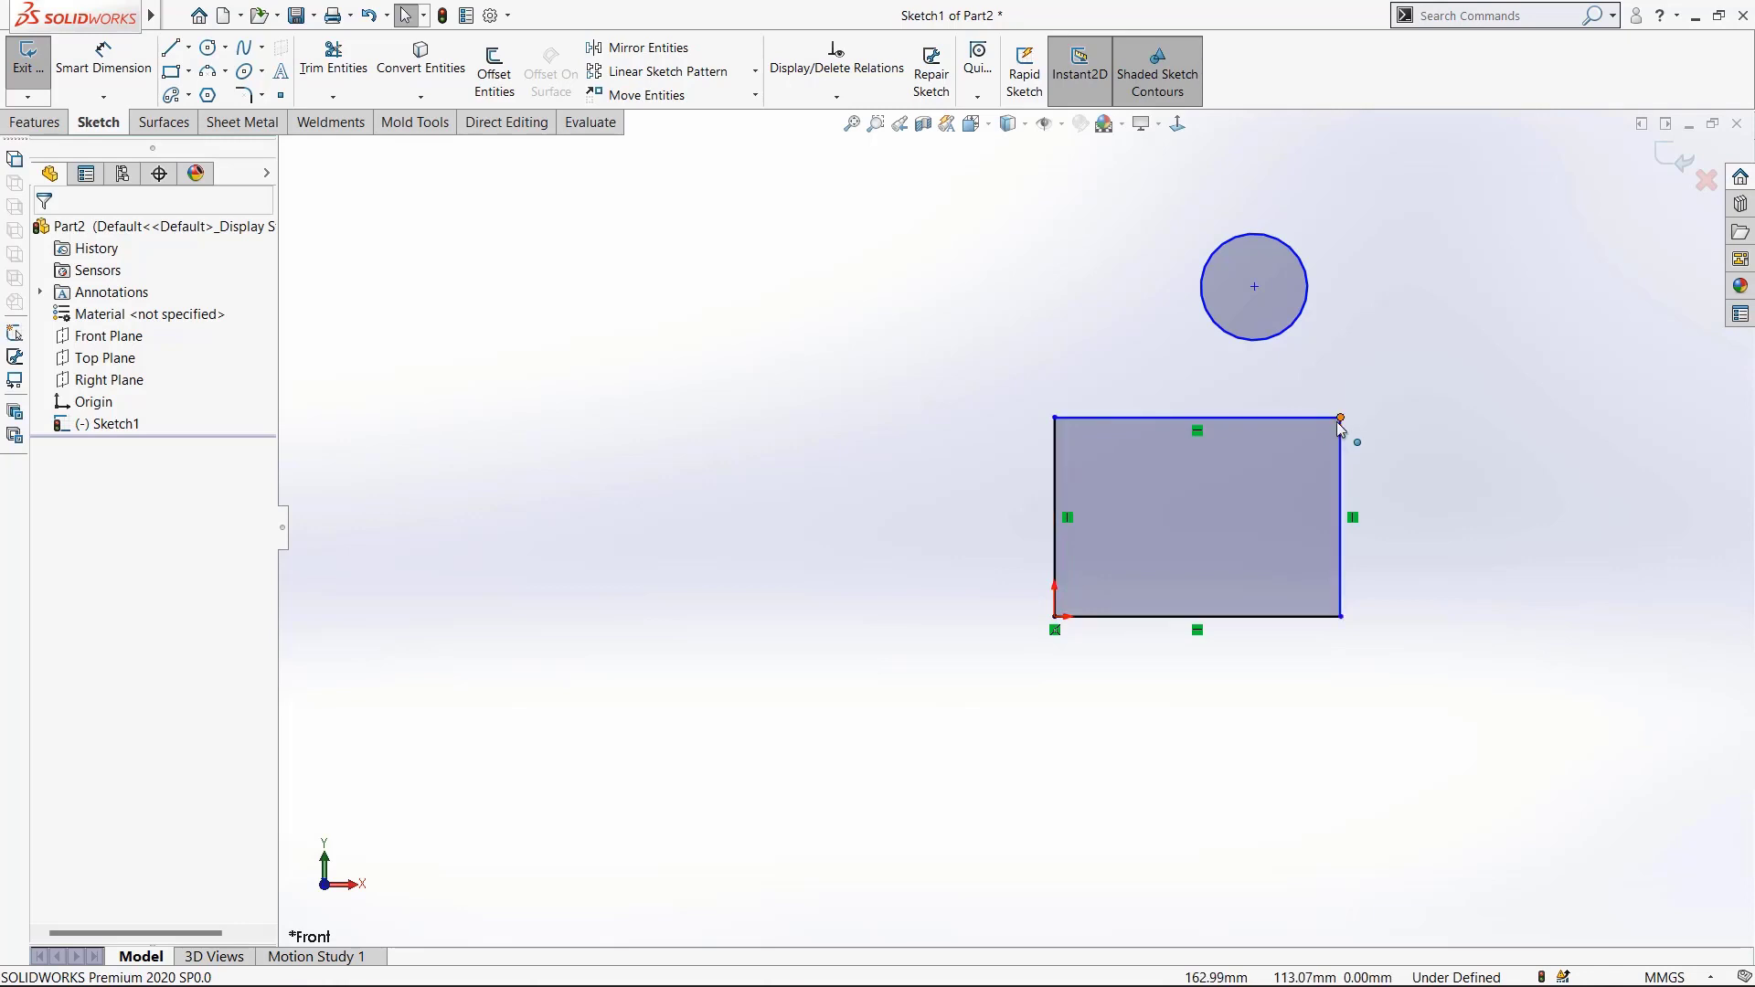
- Resize the rectangle to about 143 by 127 mm using its upper right corner, and inspect the relation on its origin corner
left_click_drag(1342, 418, 1303, 398)
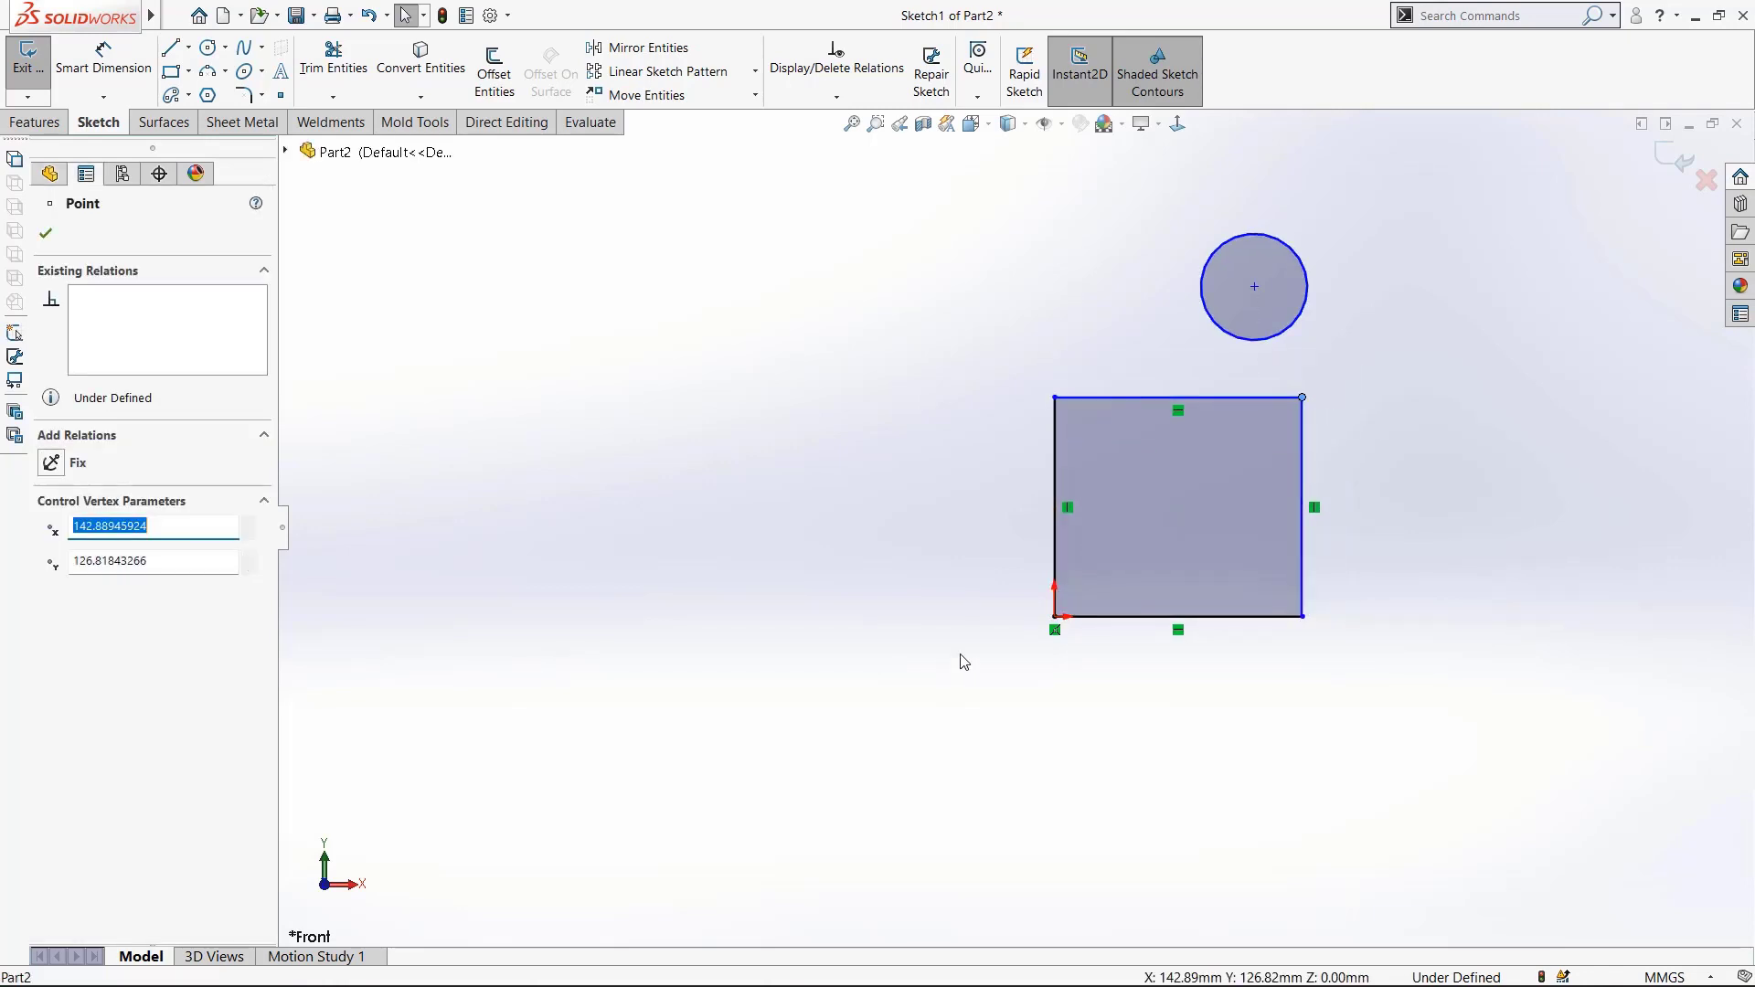
left_click(1056, 619)
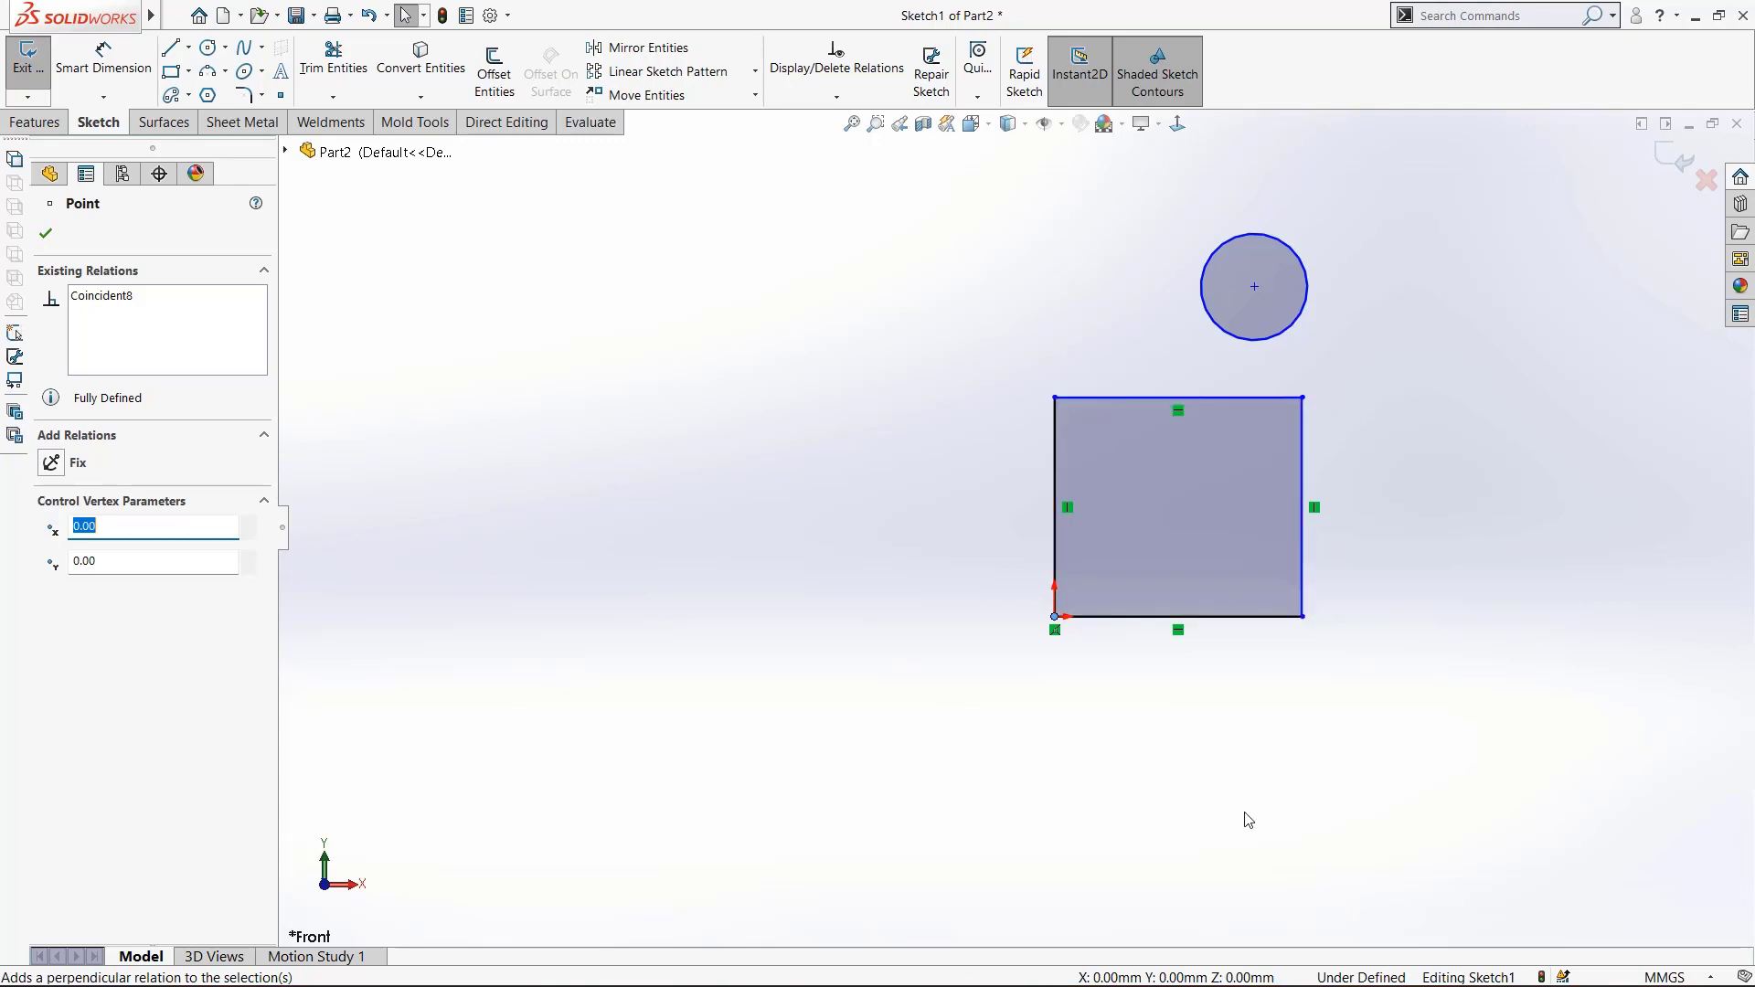
- Remove the circle above the rectangle with Power trim
scroll(1244, 507, "up", 2)
scroll(1226, 478, "down", 2)
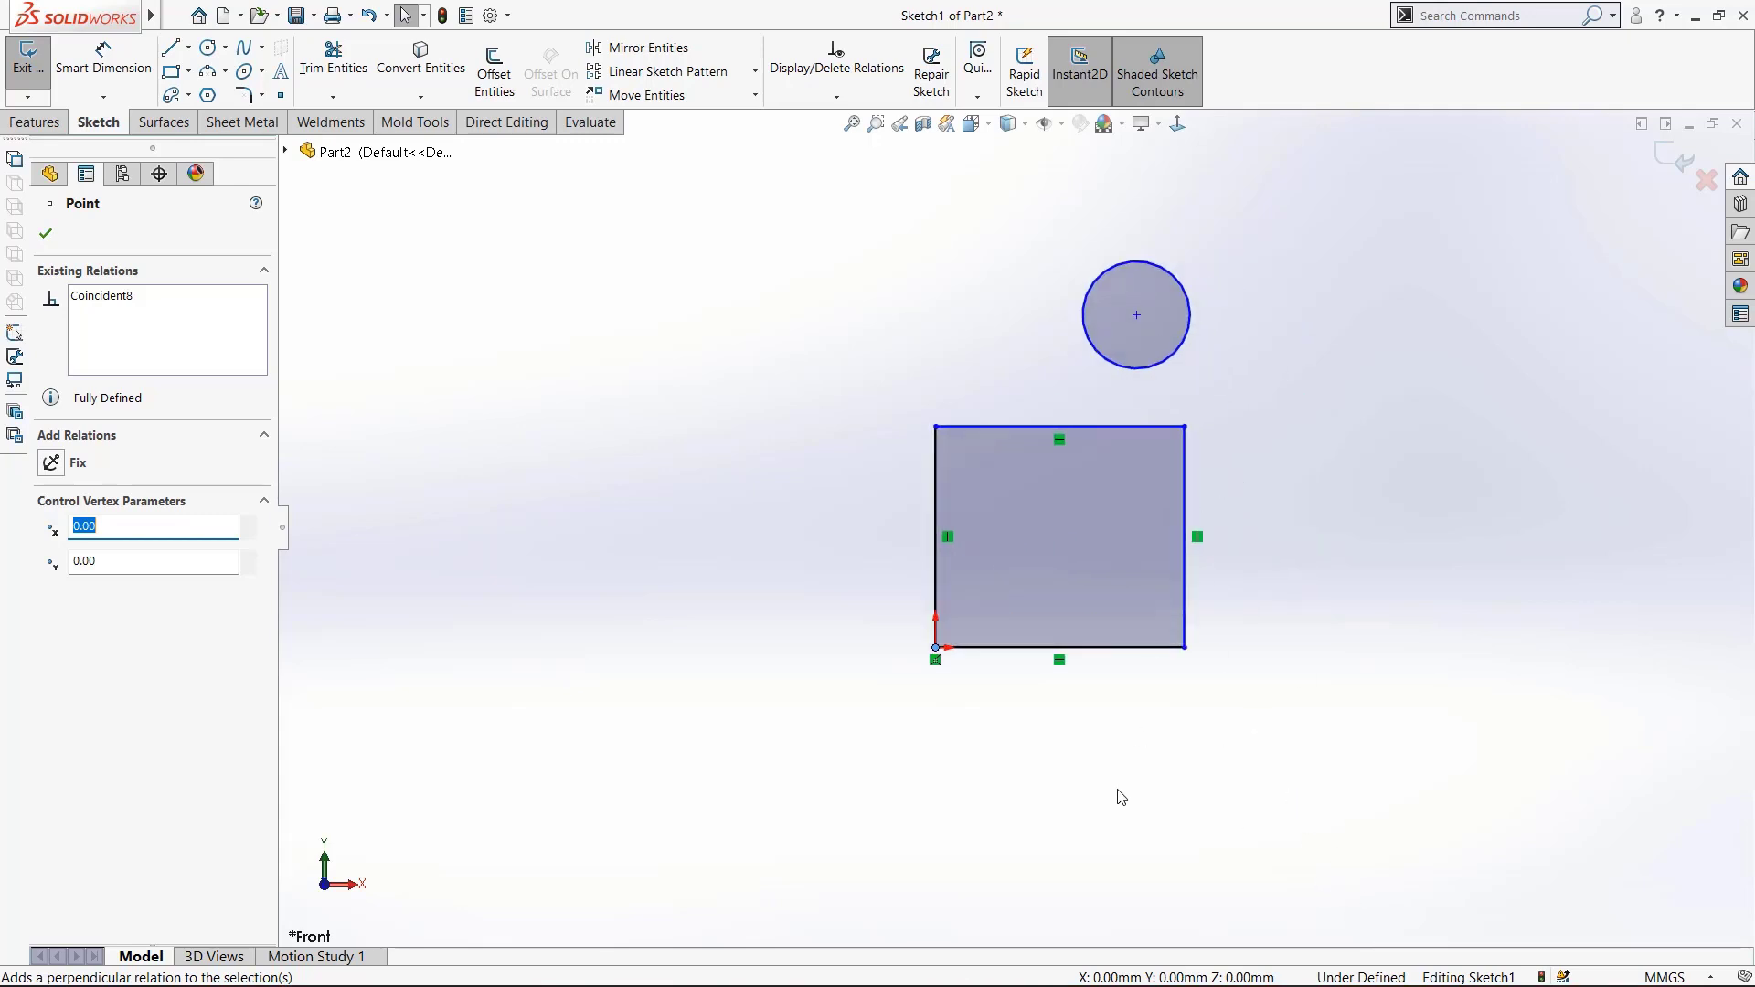
right_click_drag(1120, 788, 1120, 678)
right_click_drag(1275, 337, 1224, 393)
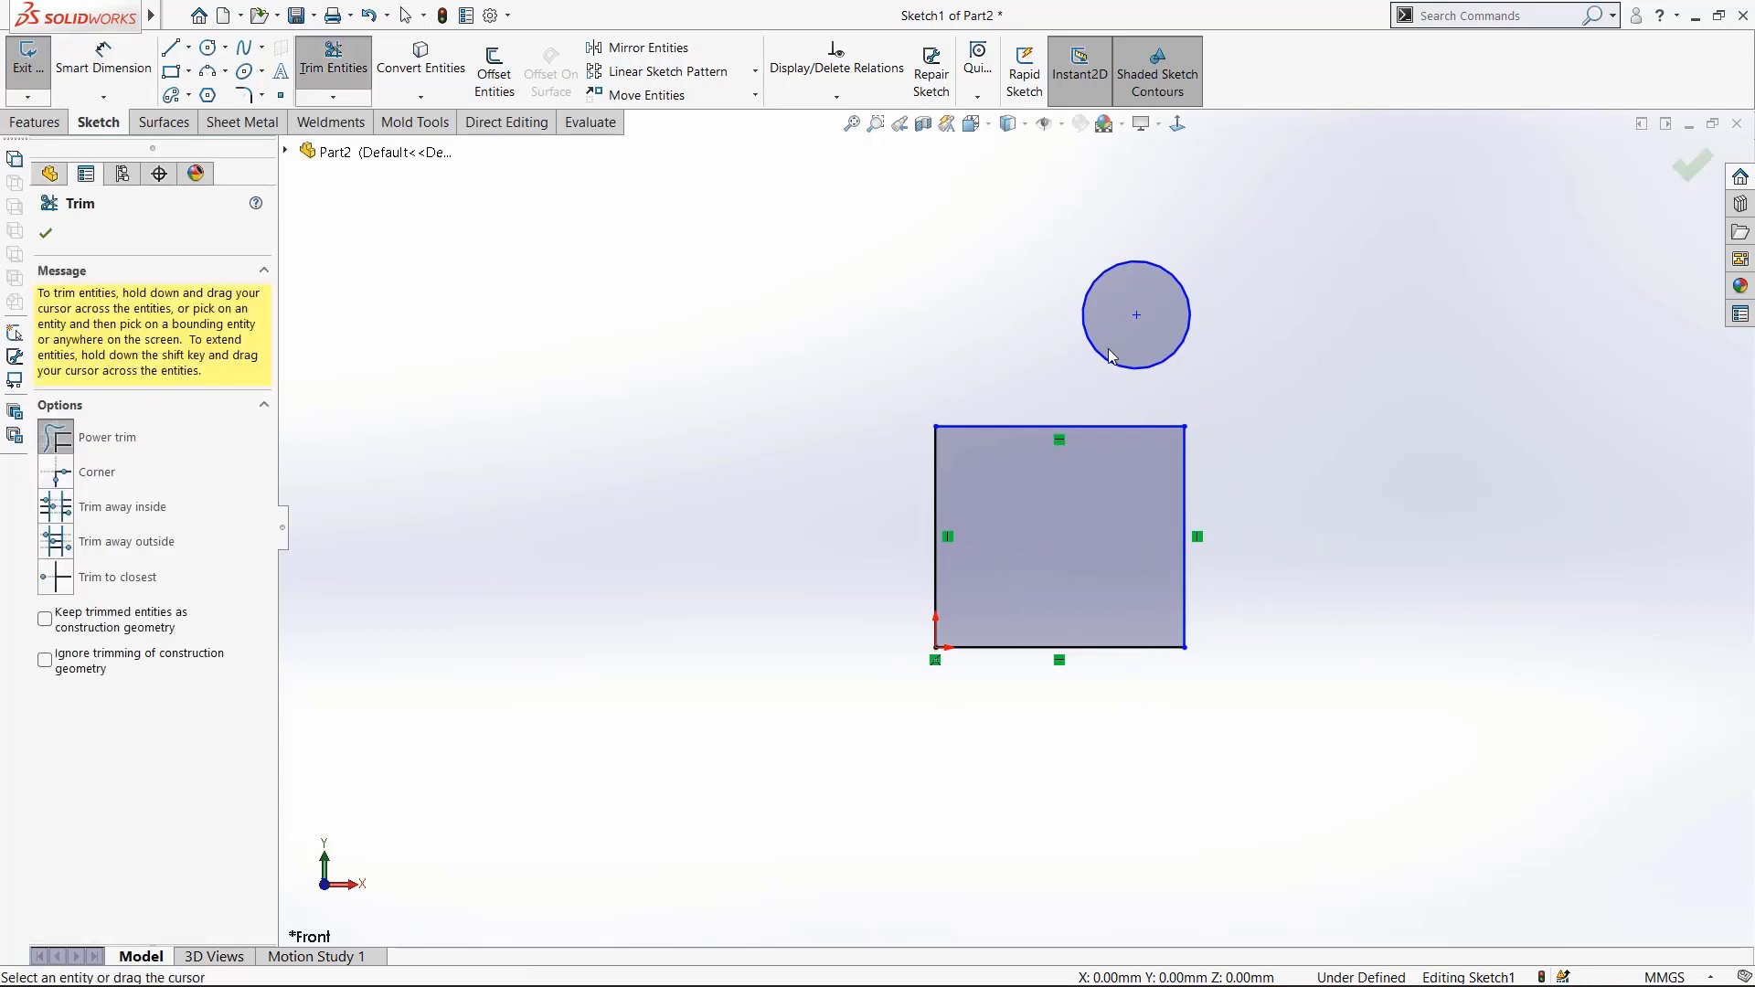
left_click_drag(1256, 243, 1100, 326)
- Dimension the rectangle's lower edge and right edge with Smart Dimension, accepting their current lengths
right_click_drag(1477, 480, 1476, 397)
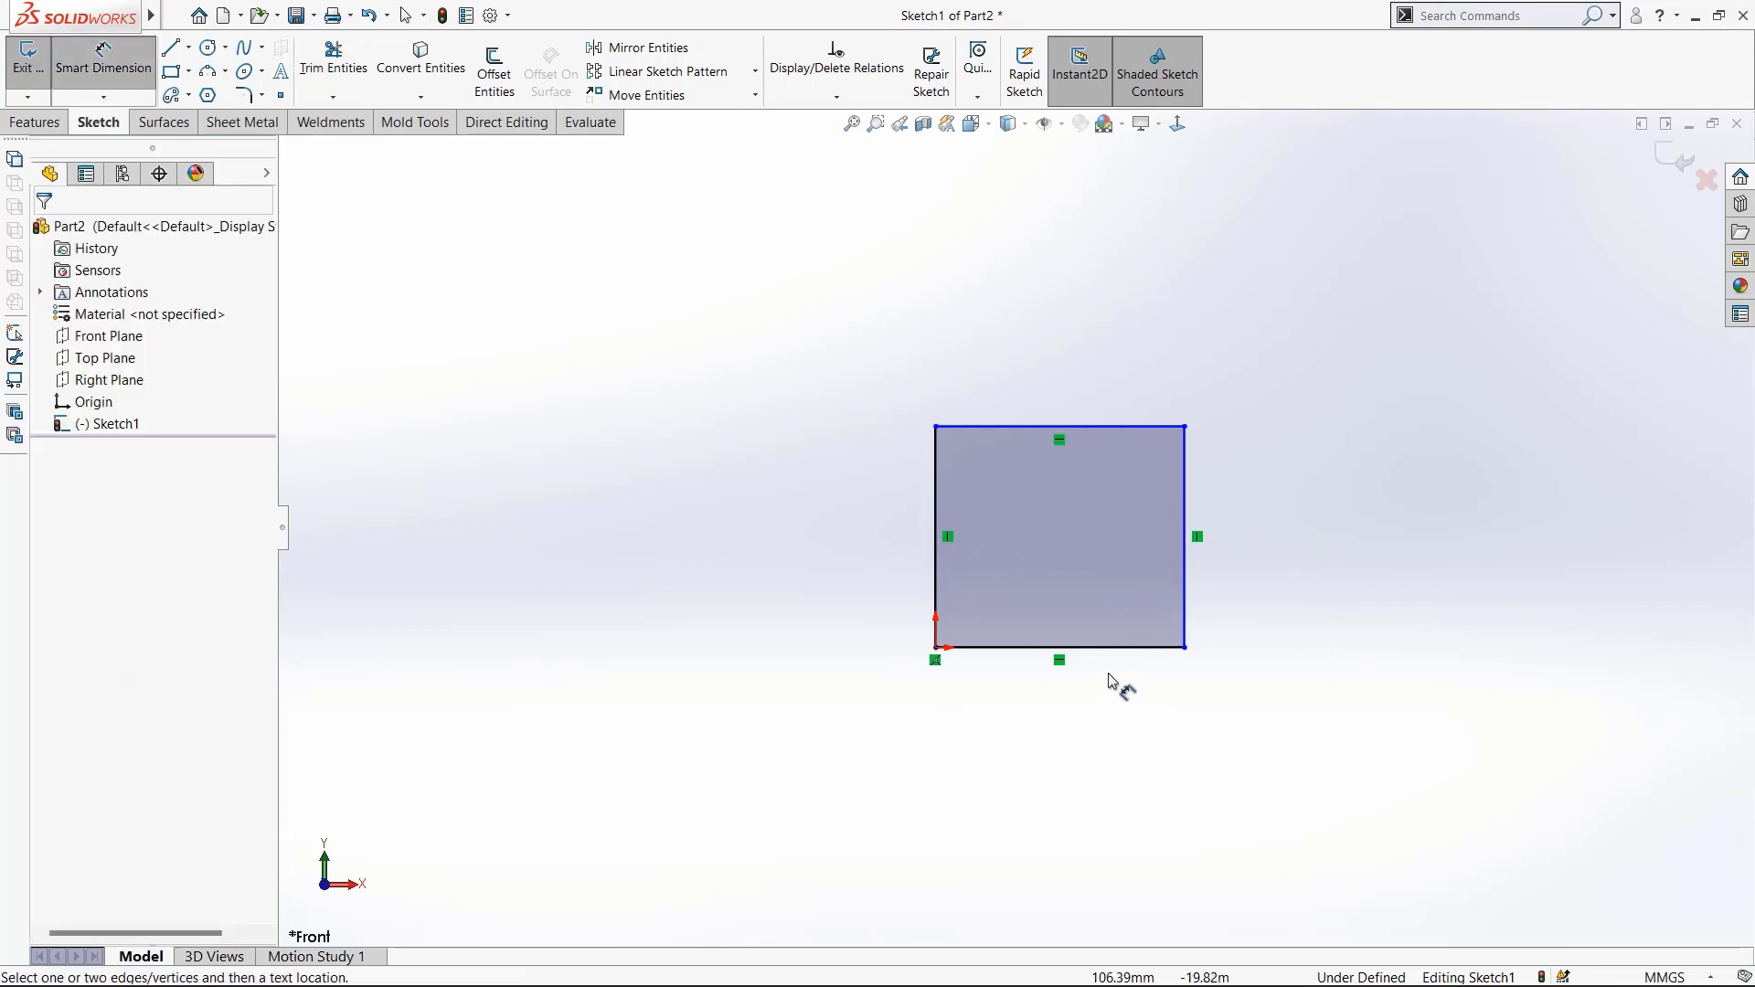
left_click(1105, 651)
left_click(1056, 723)
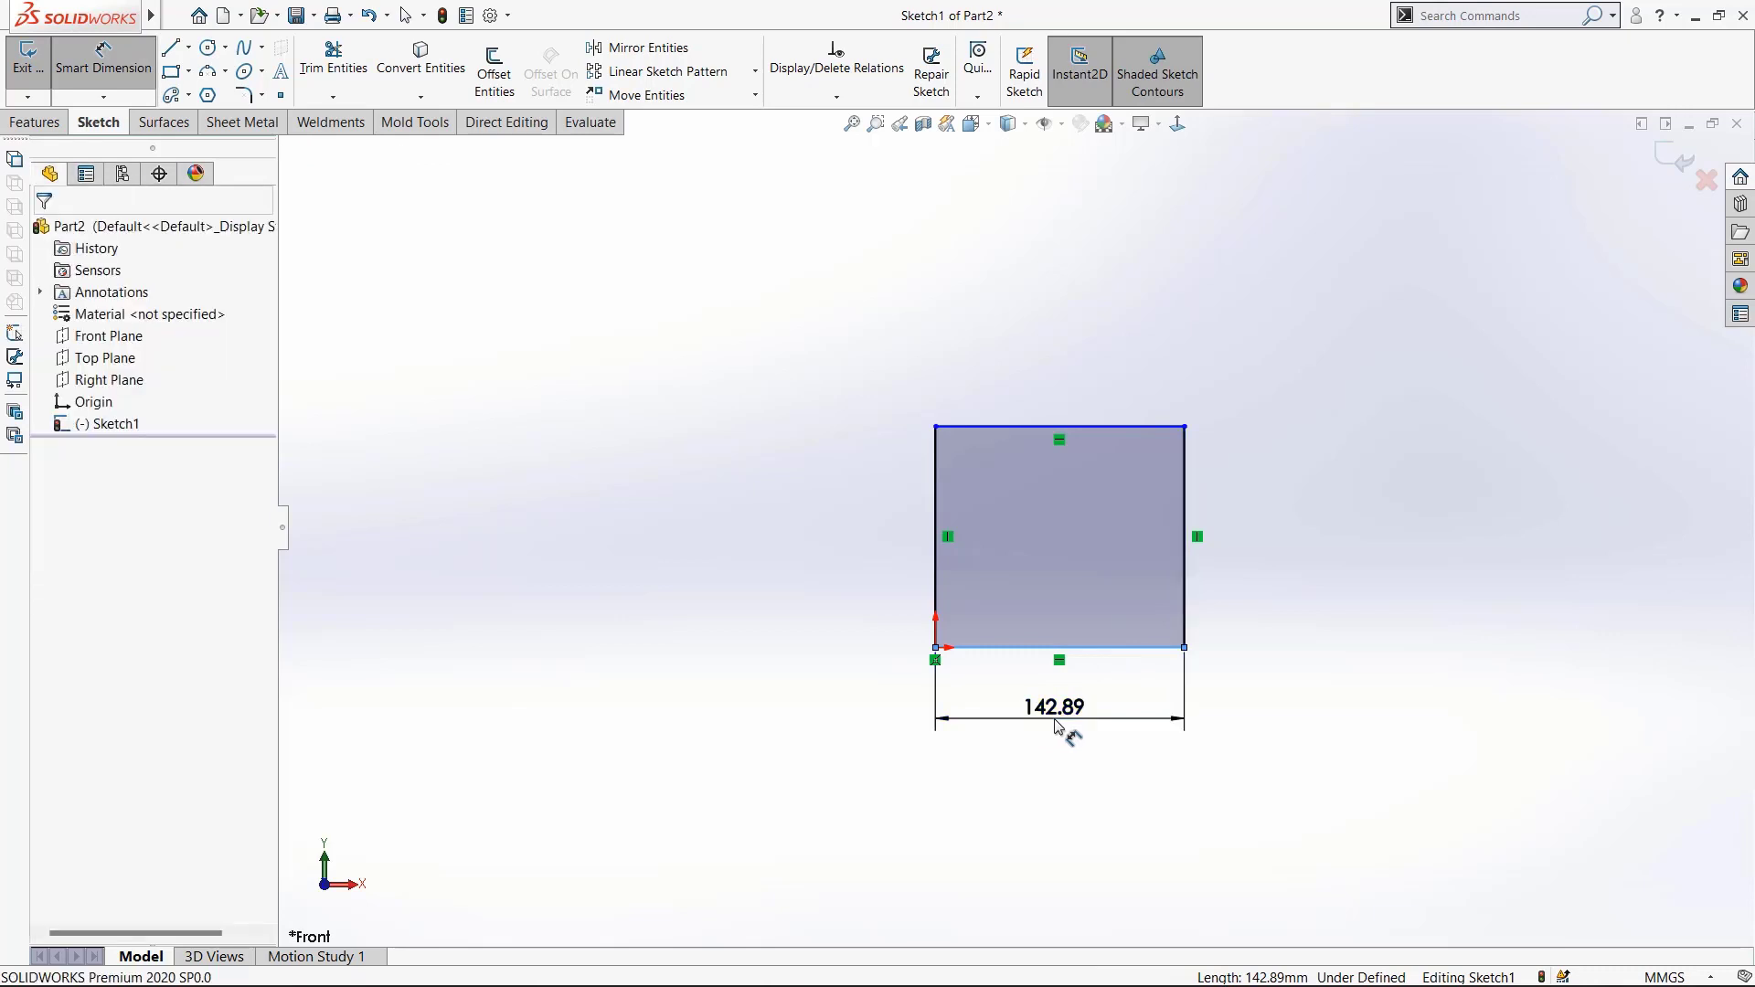
left_click(938, 687)
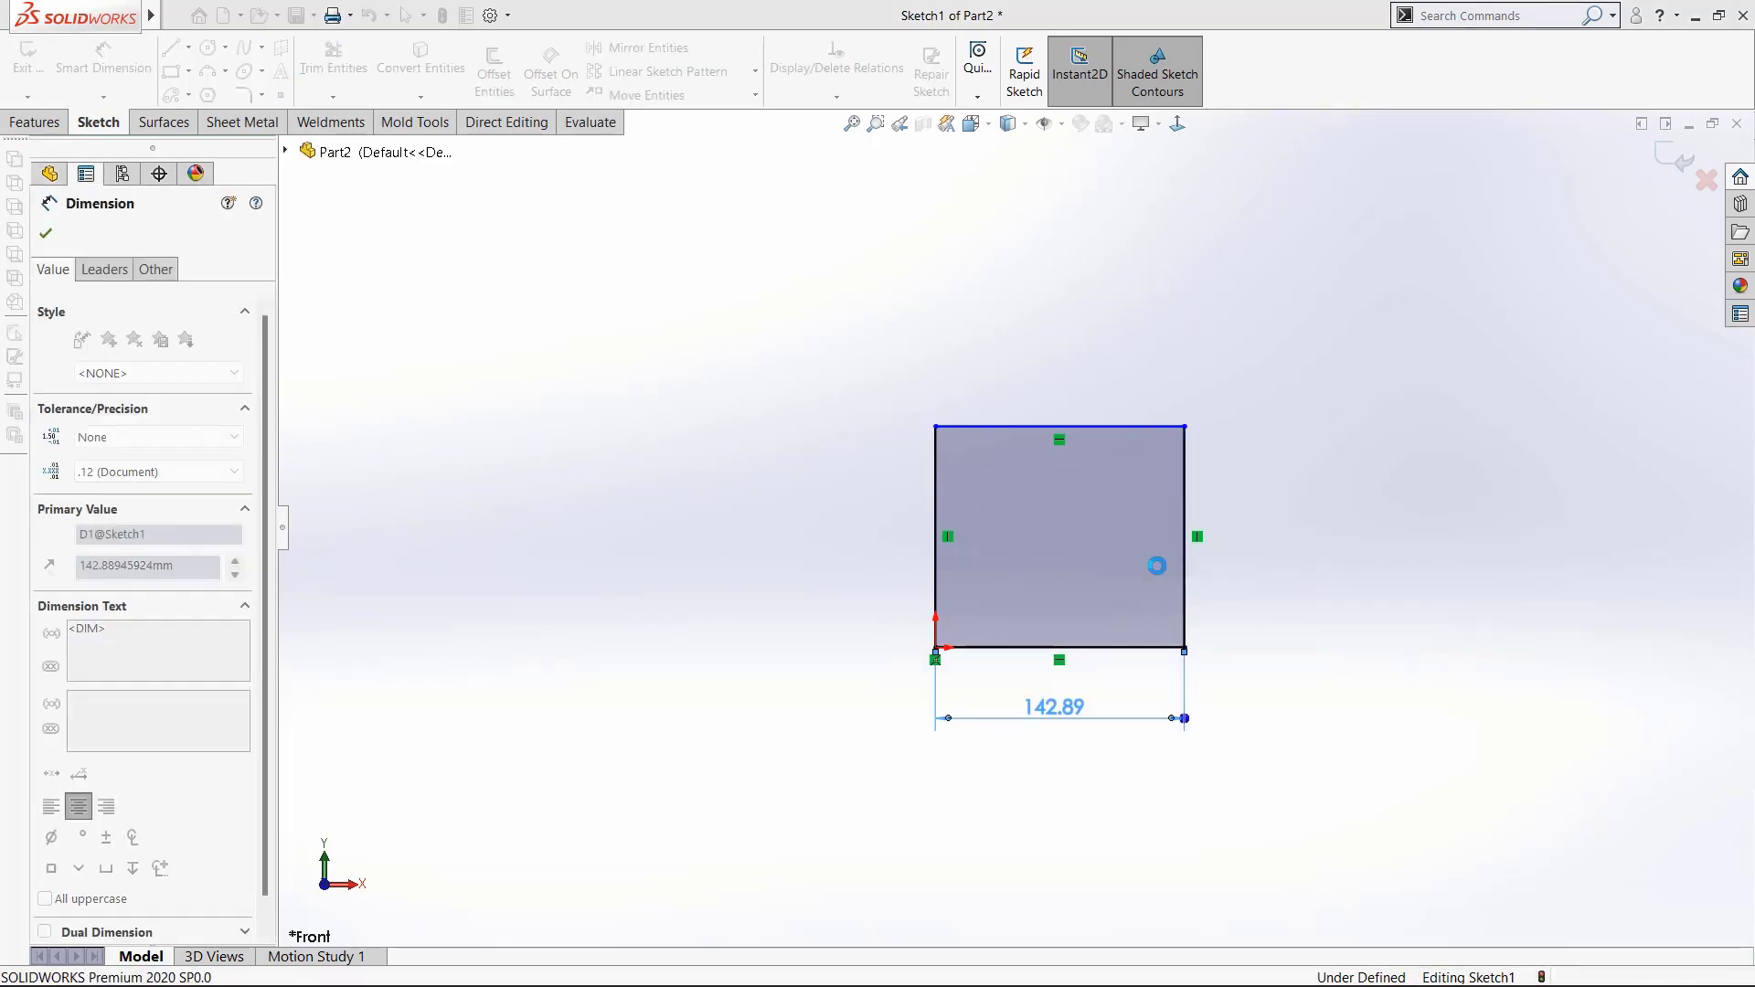
left_click(1194, 563)
left_click(1287, 547)
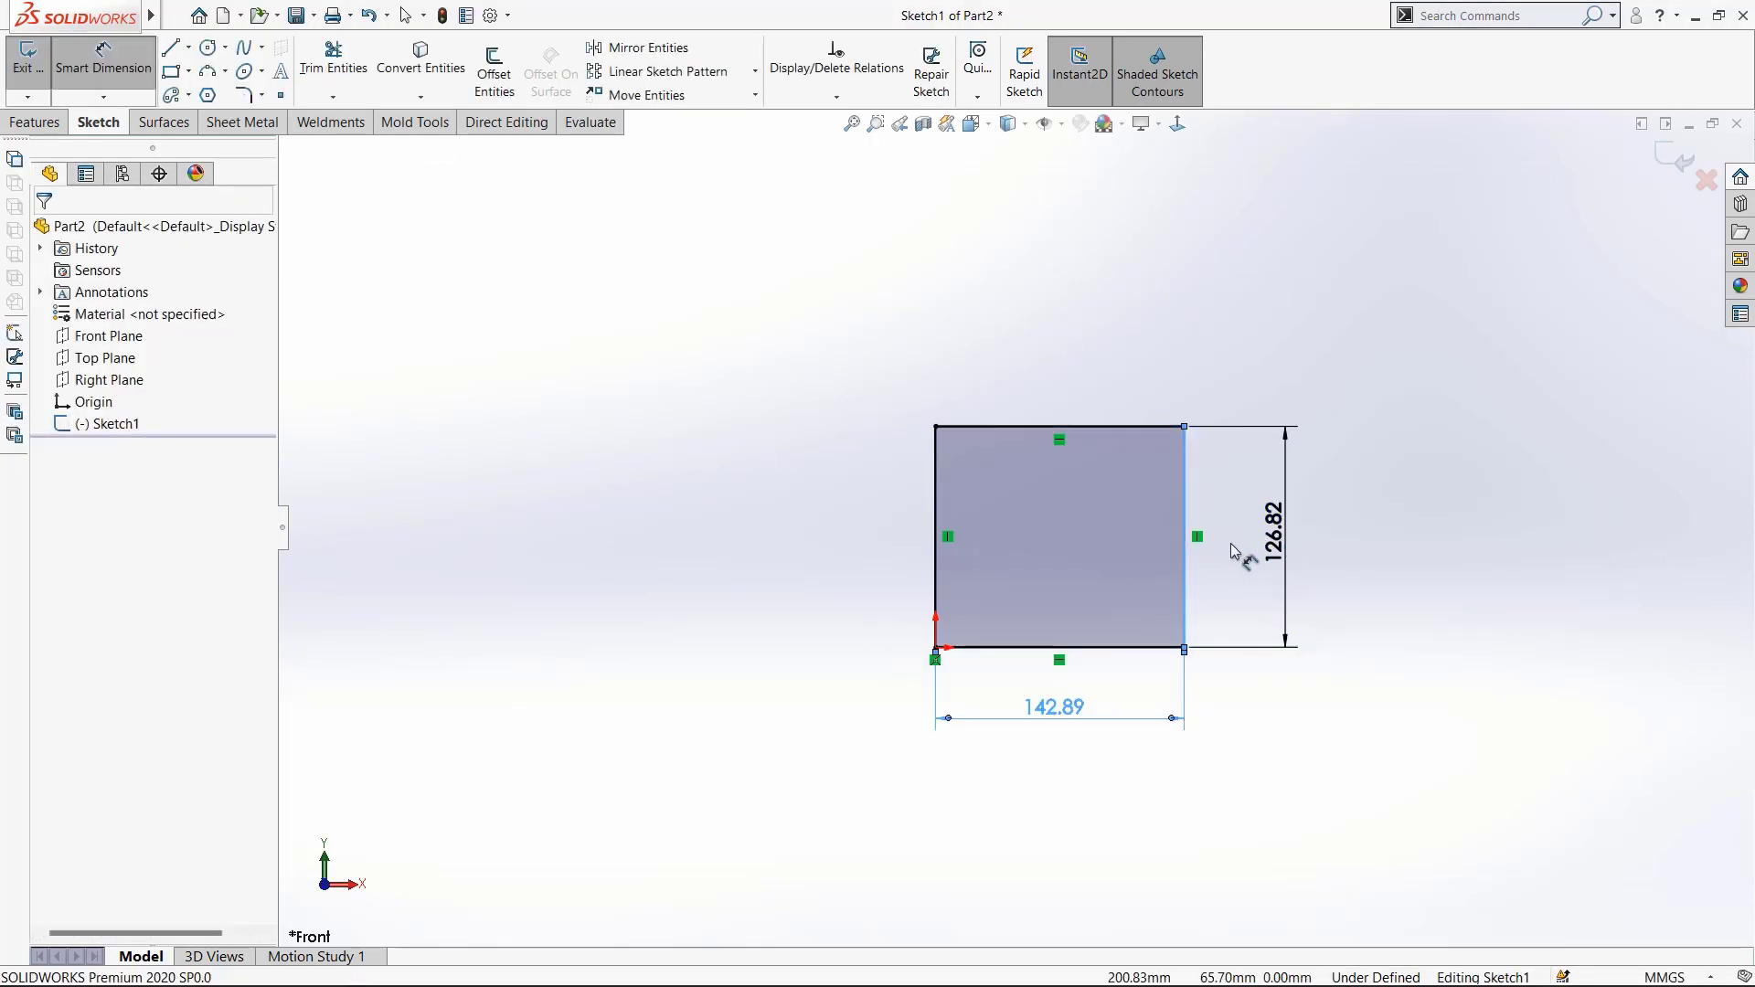
left_click(1172, 508)
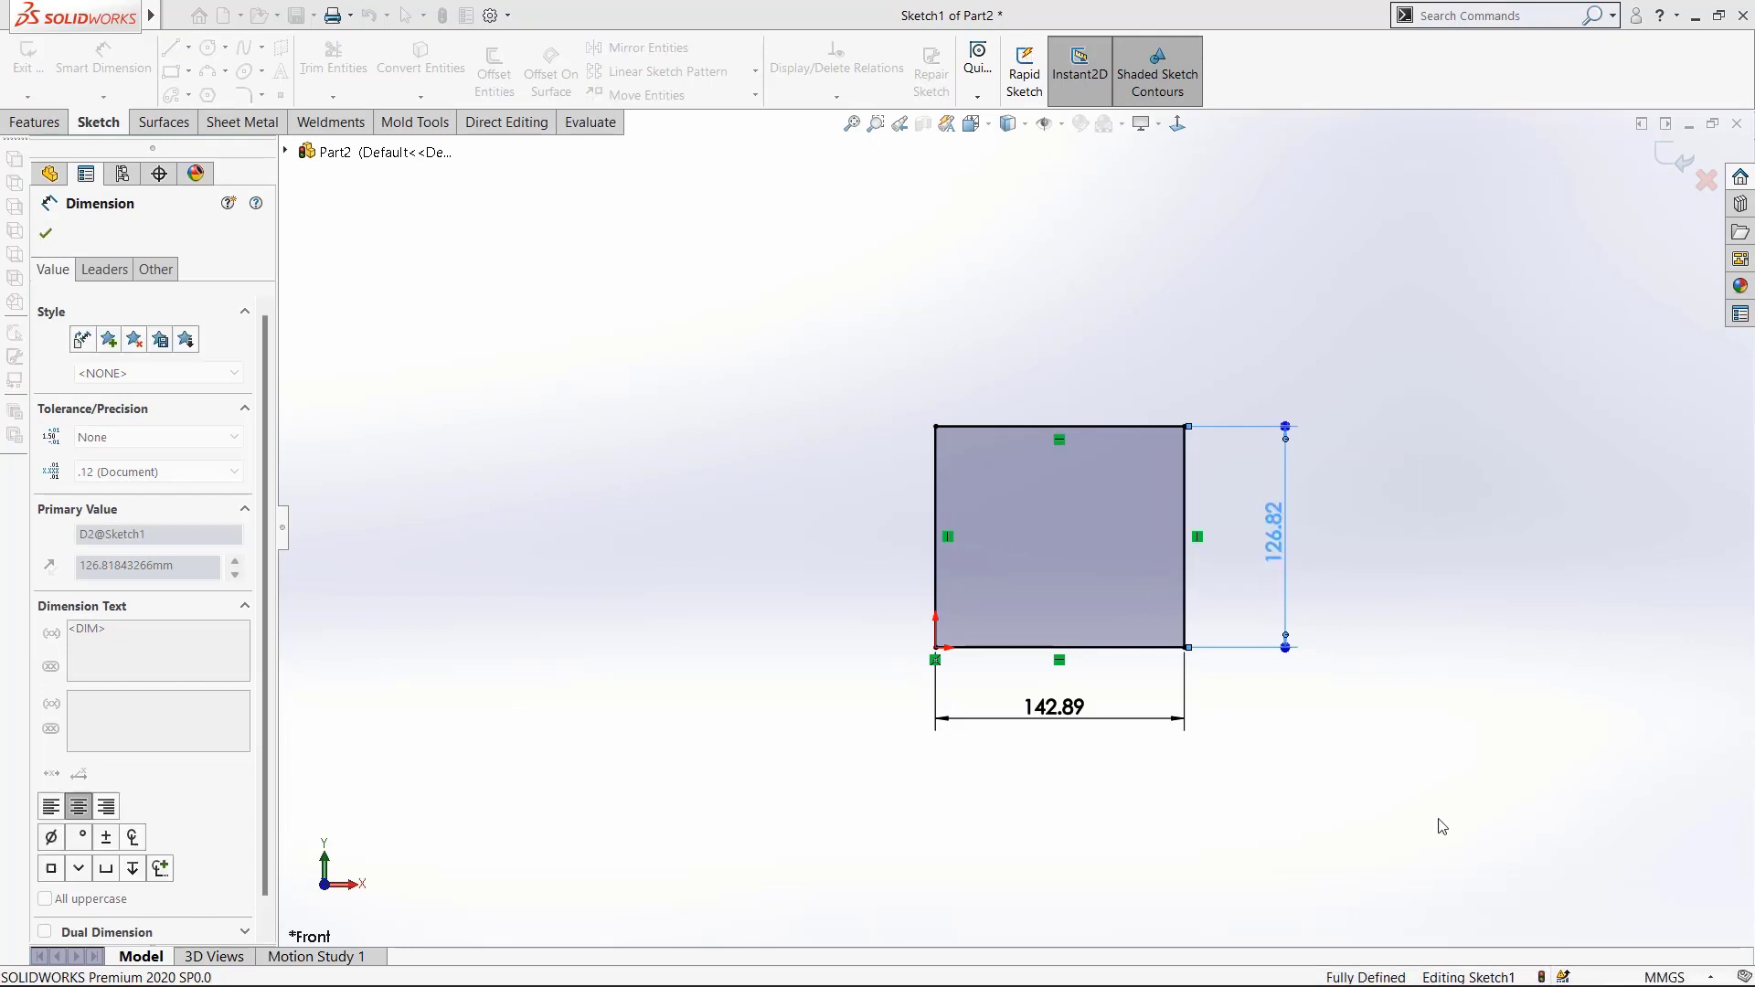
key("Escape")
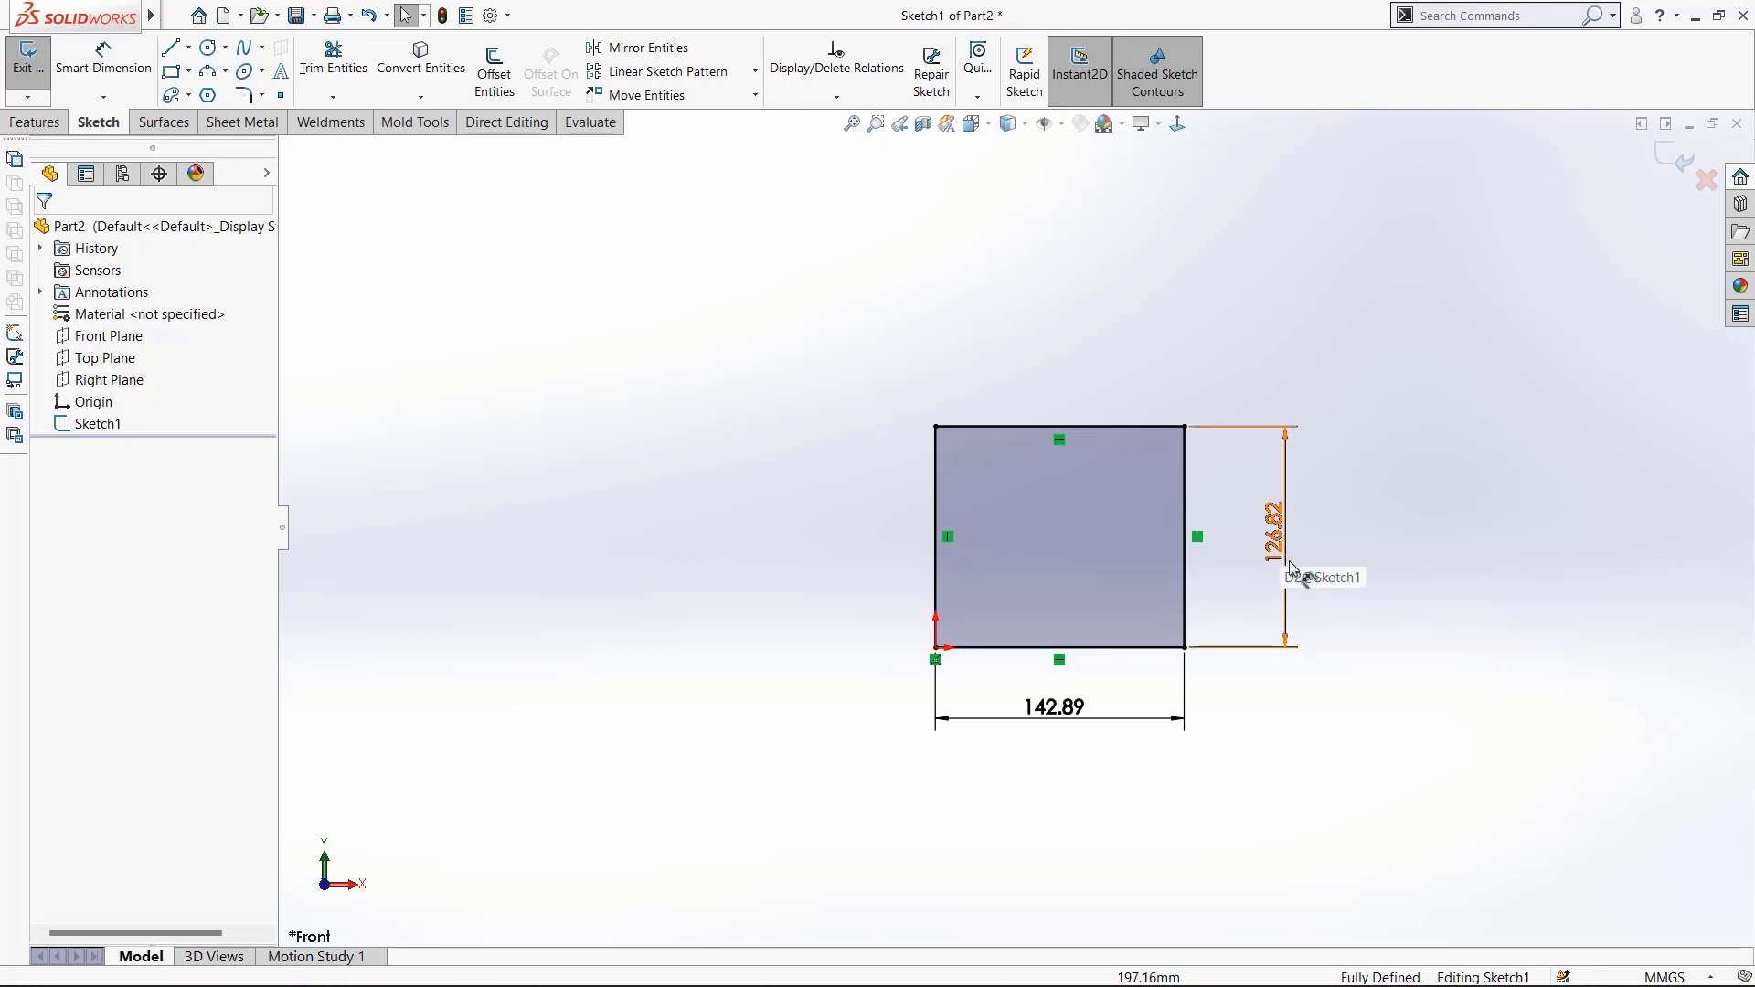
- Delete both the width and height dimensions from the rectangle
mouse_move(1375, 360)
left_mouse_down()
mouse_move(1247, 708)
mouse_move(858, 795)
mouse_move(874, 799)
left_mouse_up()
key("Delete")
key("Delete")
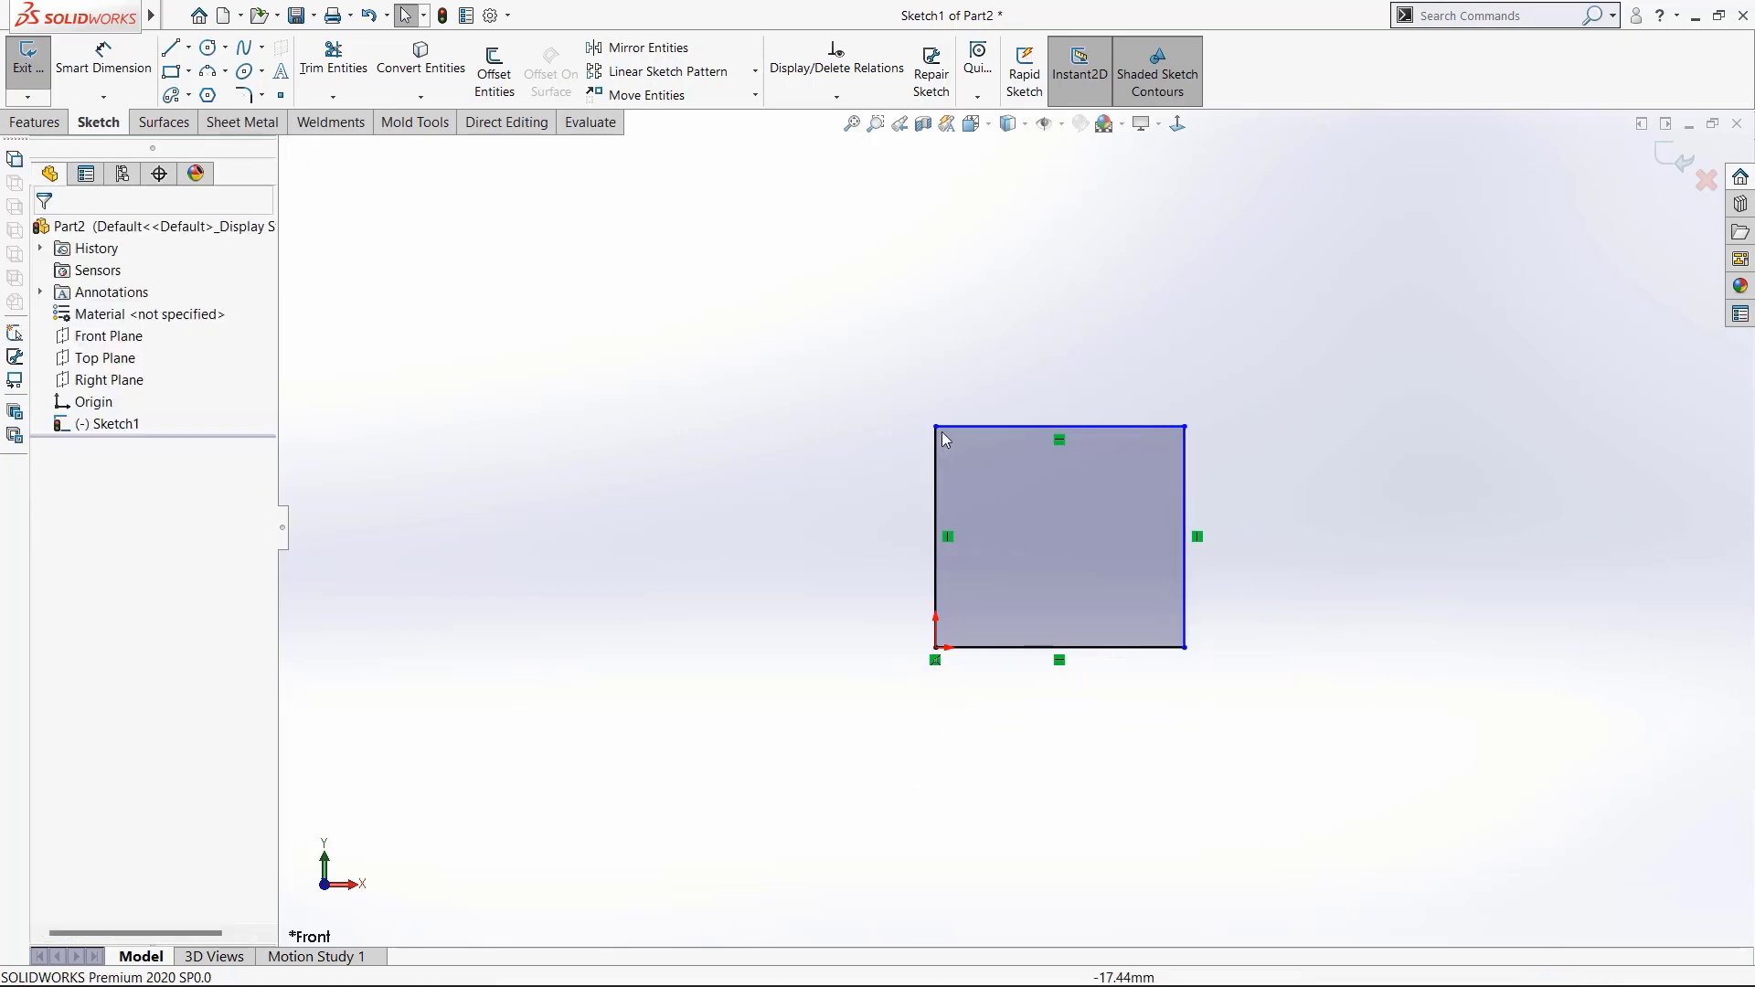
- Fully define all entities in the sketch, calculating relations and Baseline dimensions from the origin, placed below and left of the sketch
left_click(837, 96)
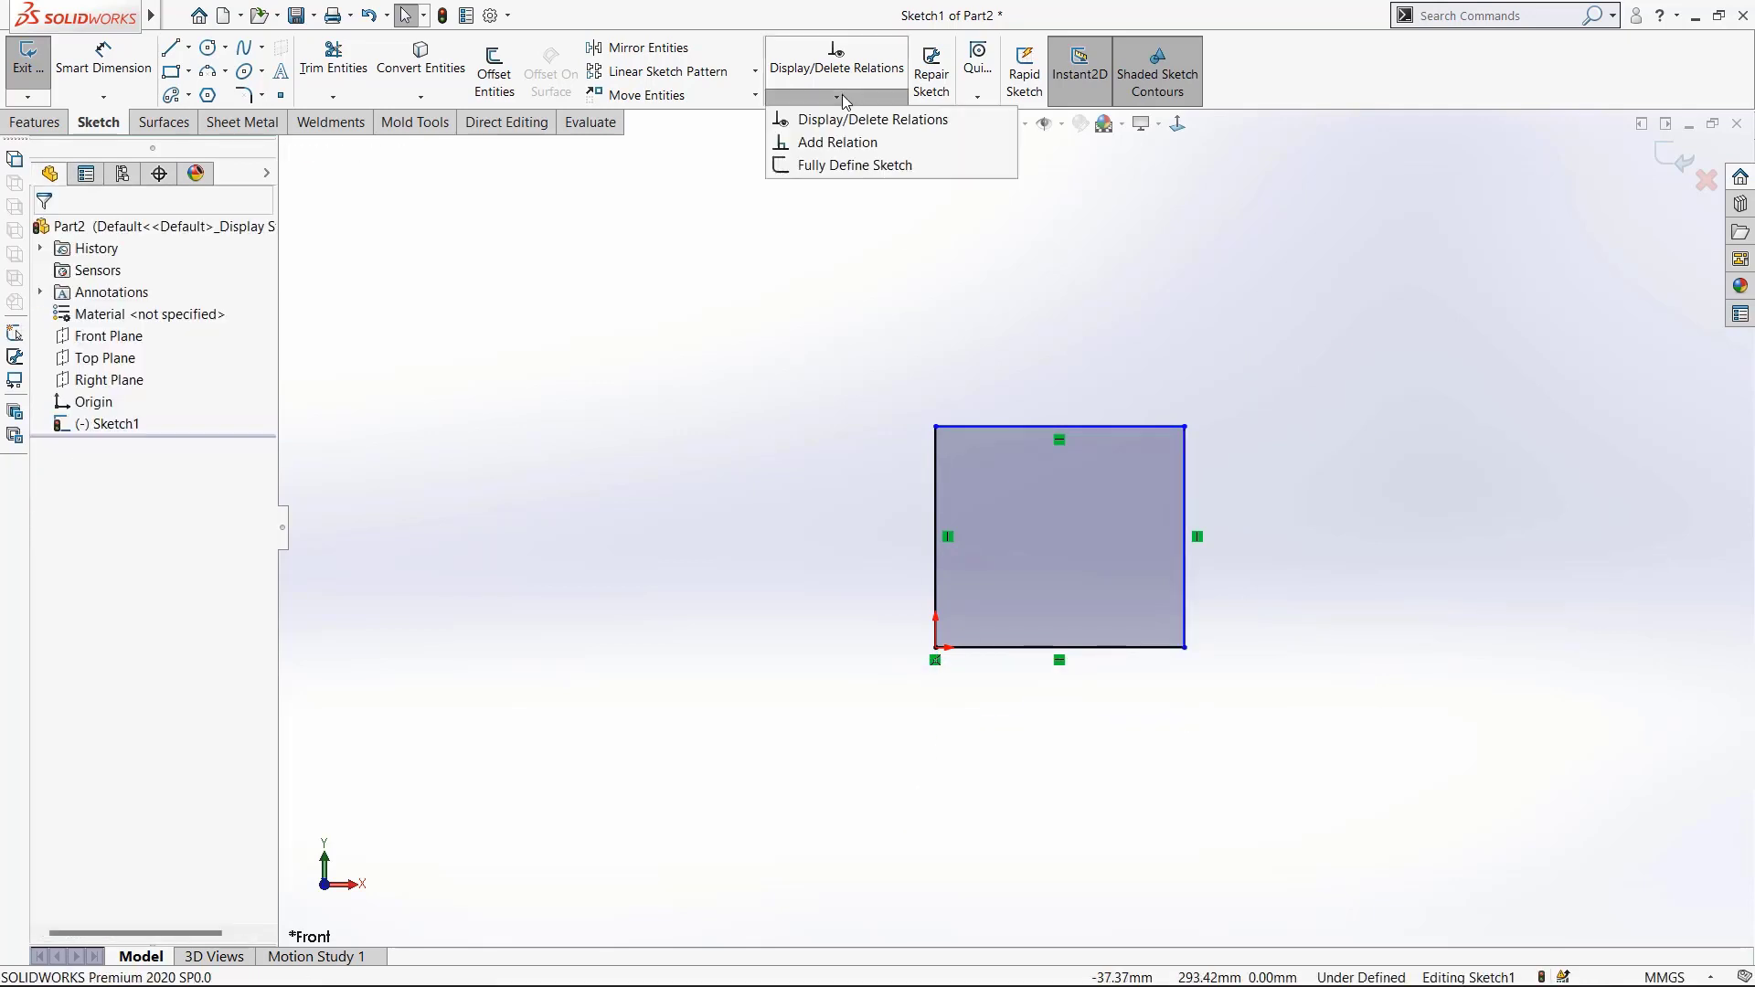
left_click(830, 167)
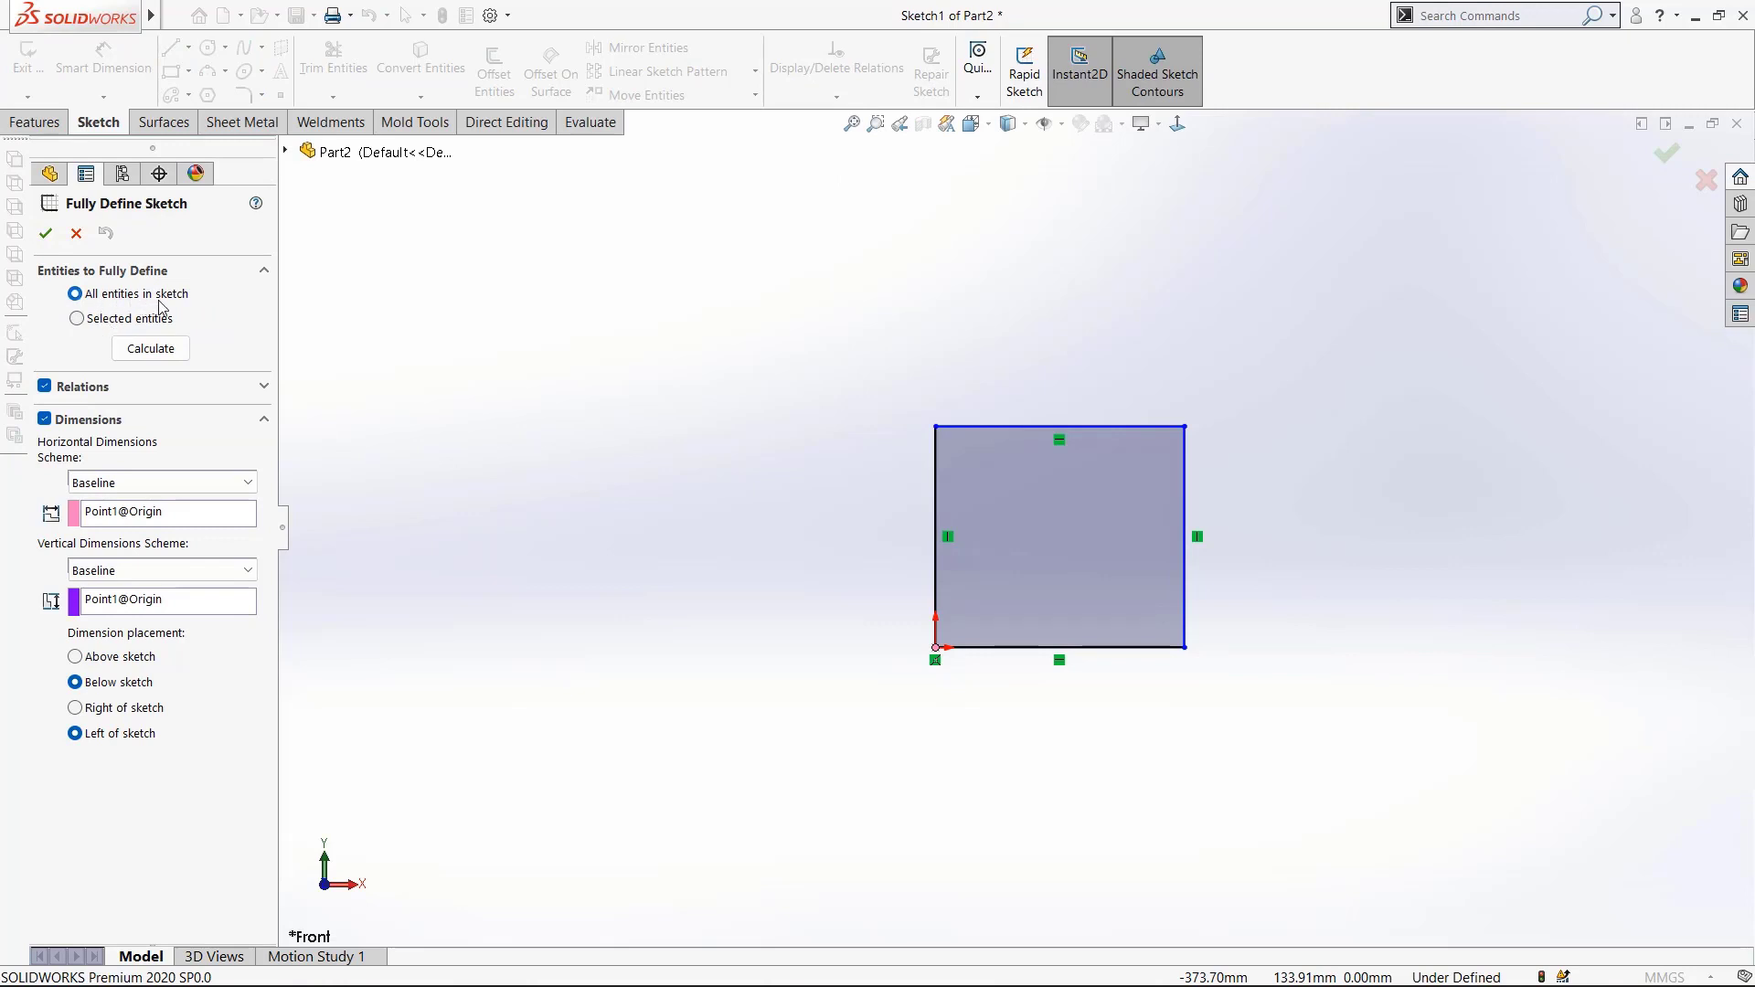
left_click(161, 350)
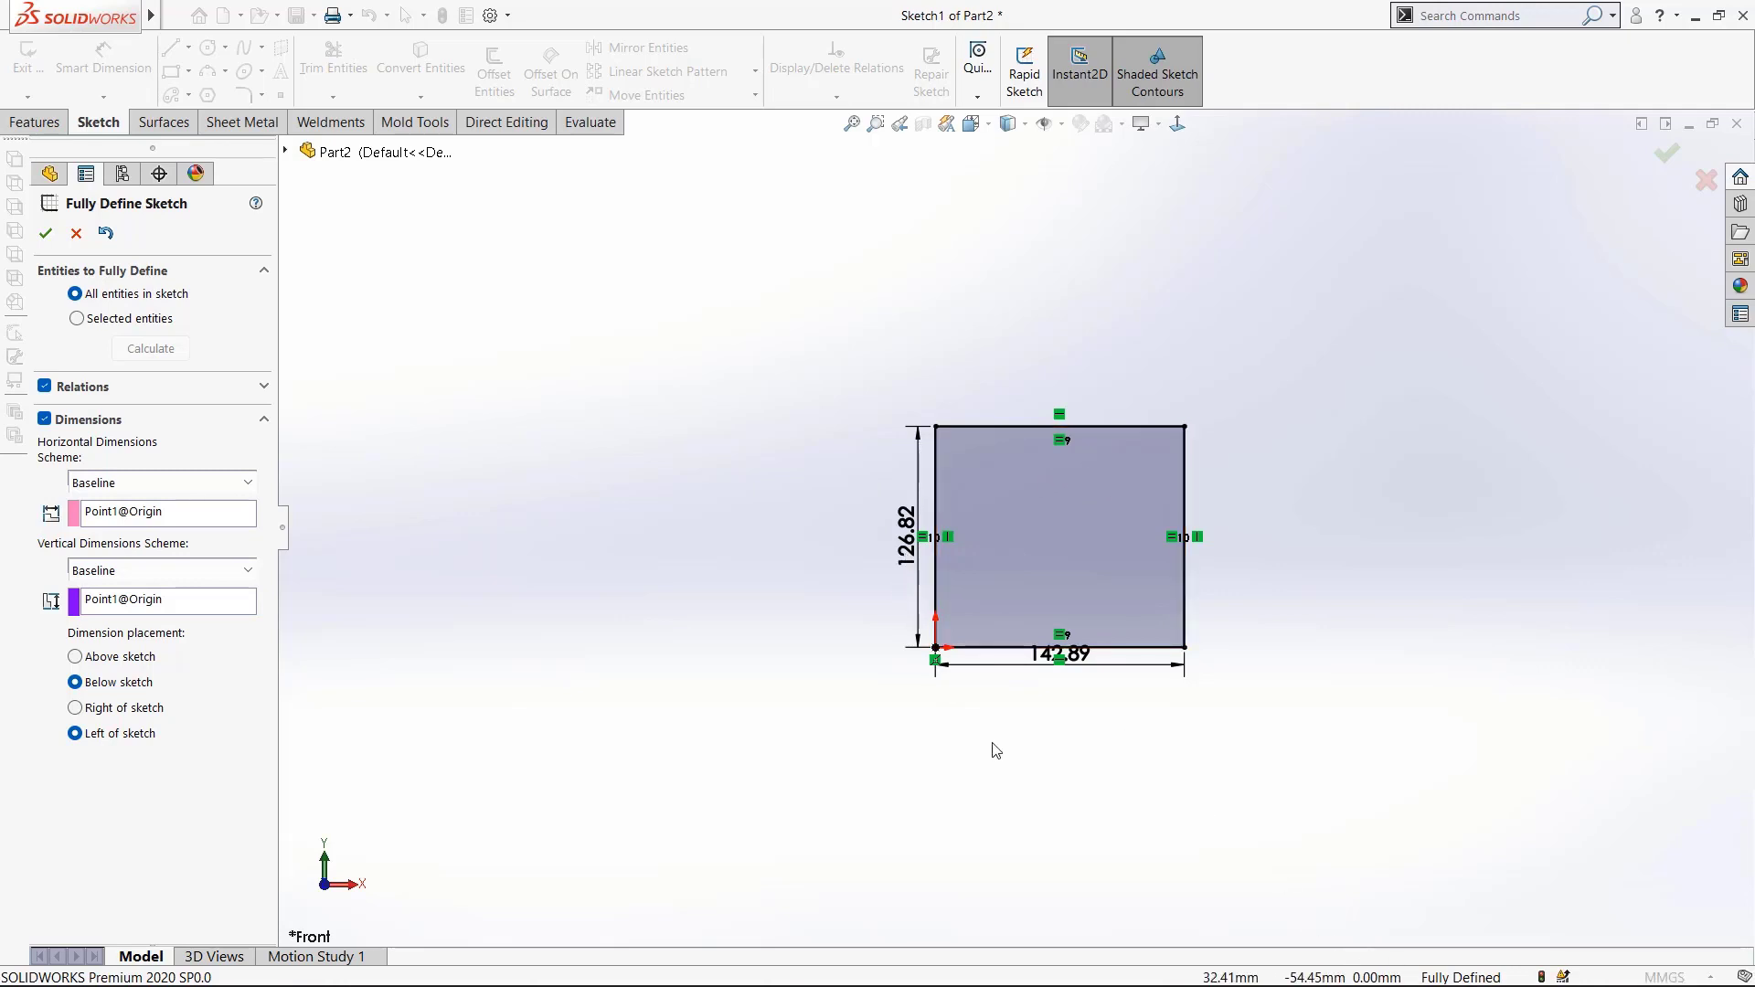
left_click(46, 234)
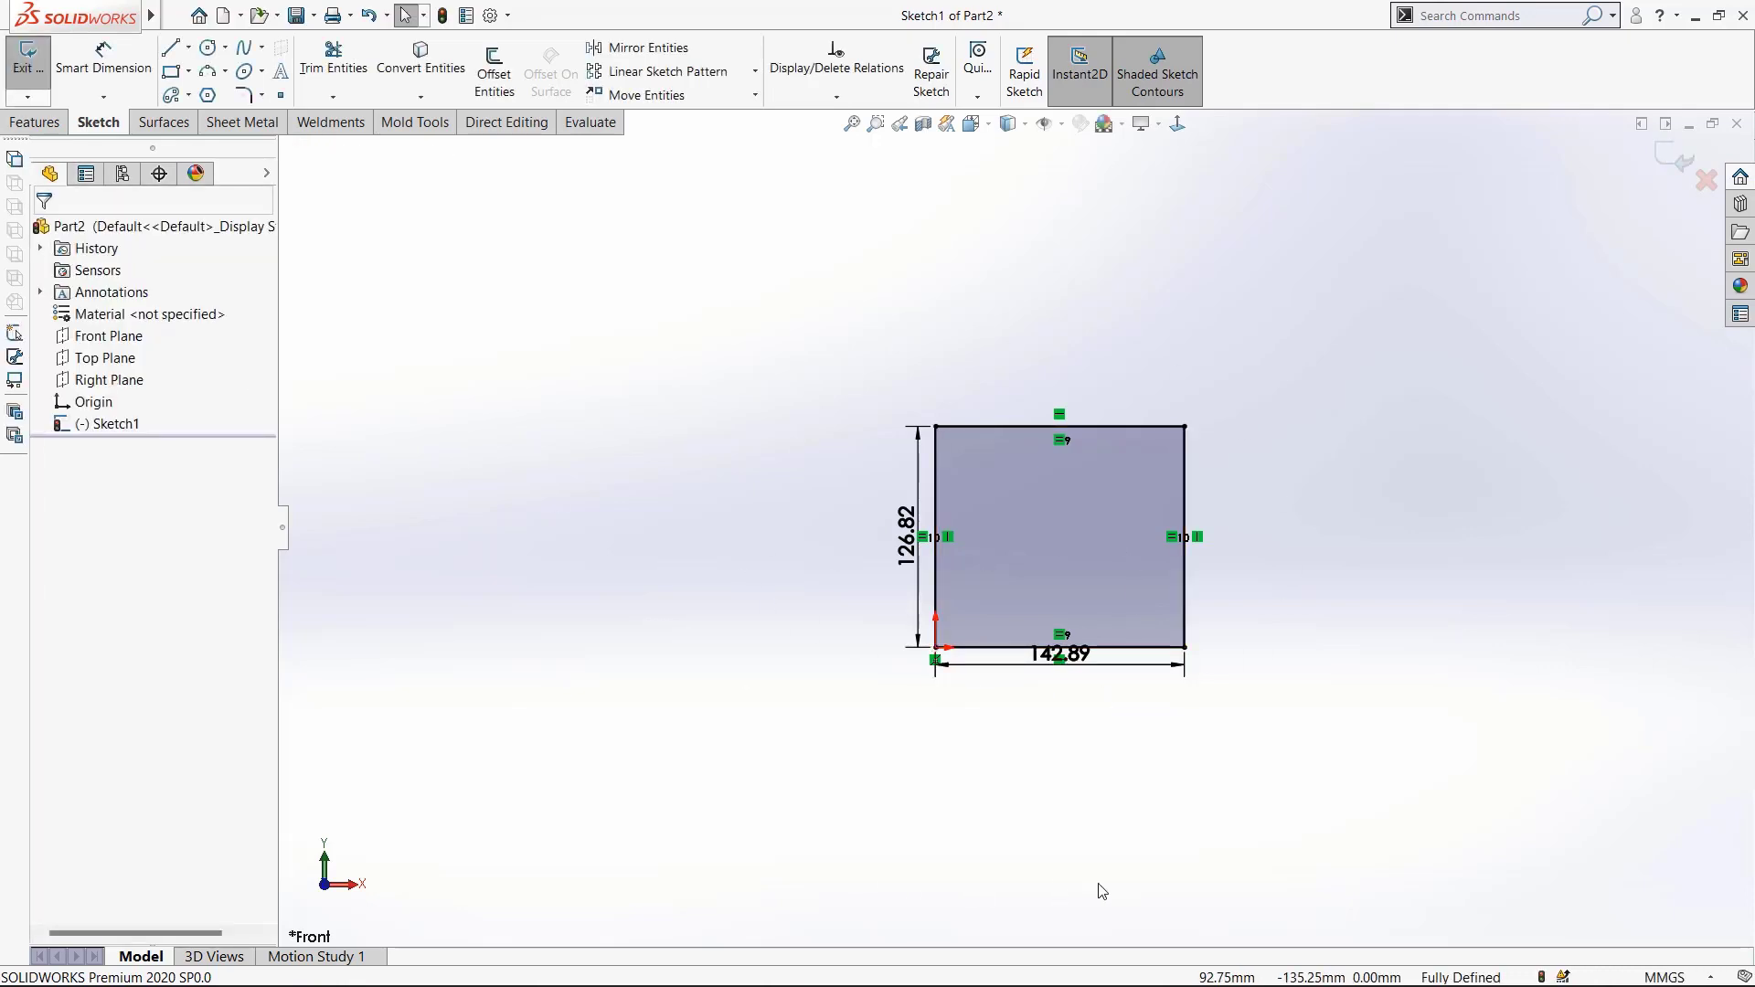